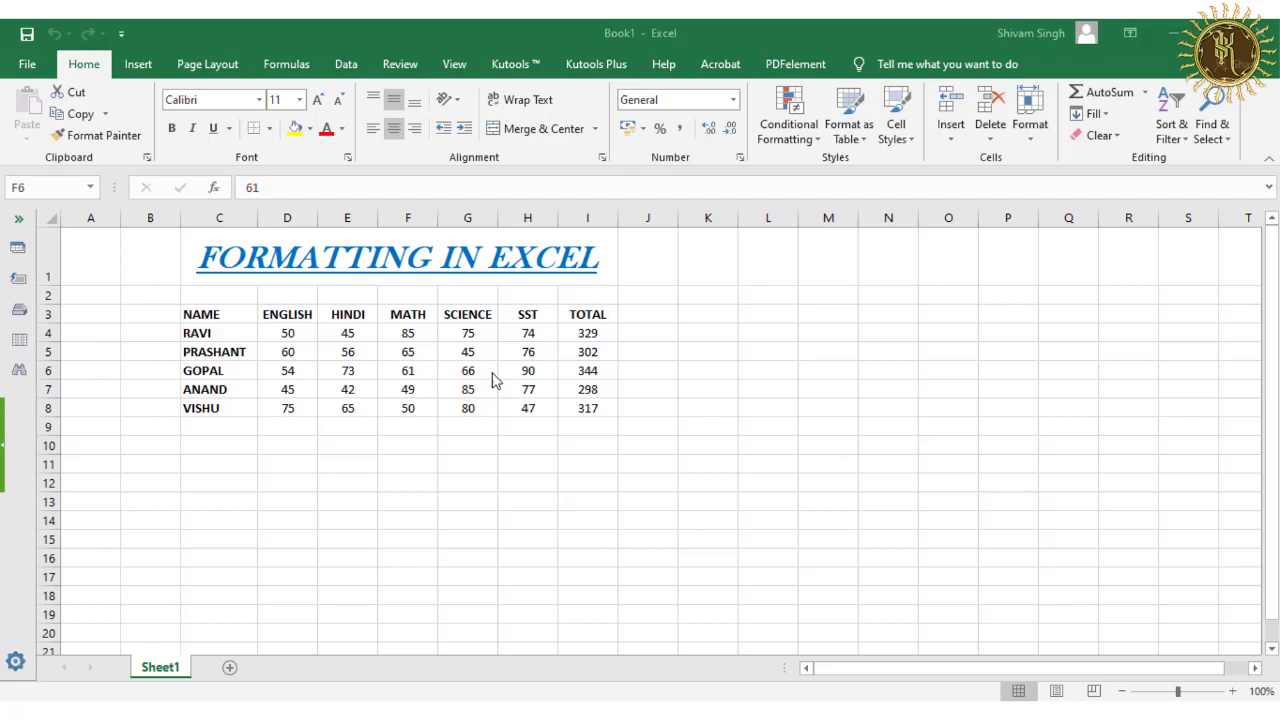
# - Set the height of row 6 in the marks table to 25
pyautogui.click(409, 373)
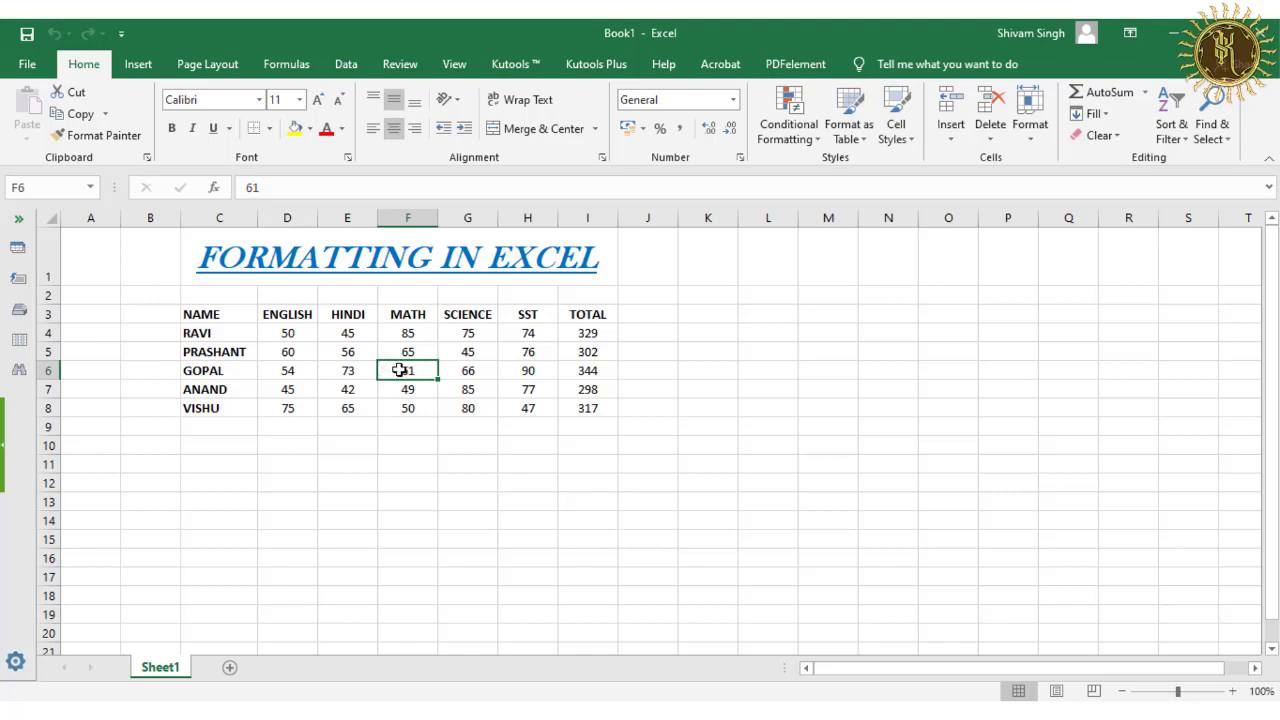
pyautogui.click(1034, 144)
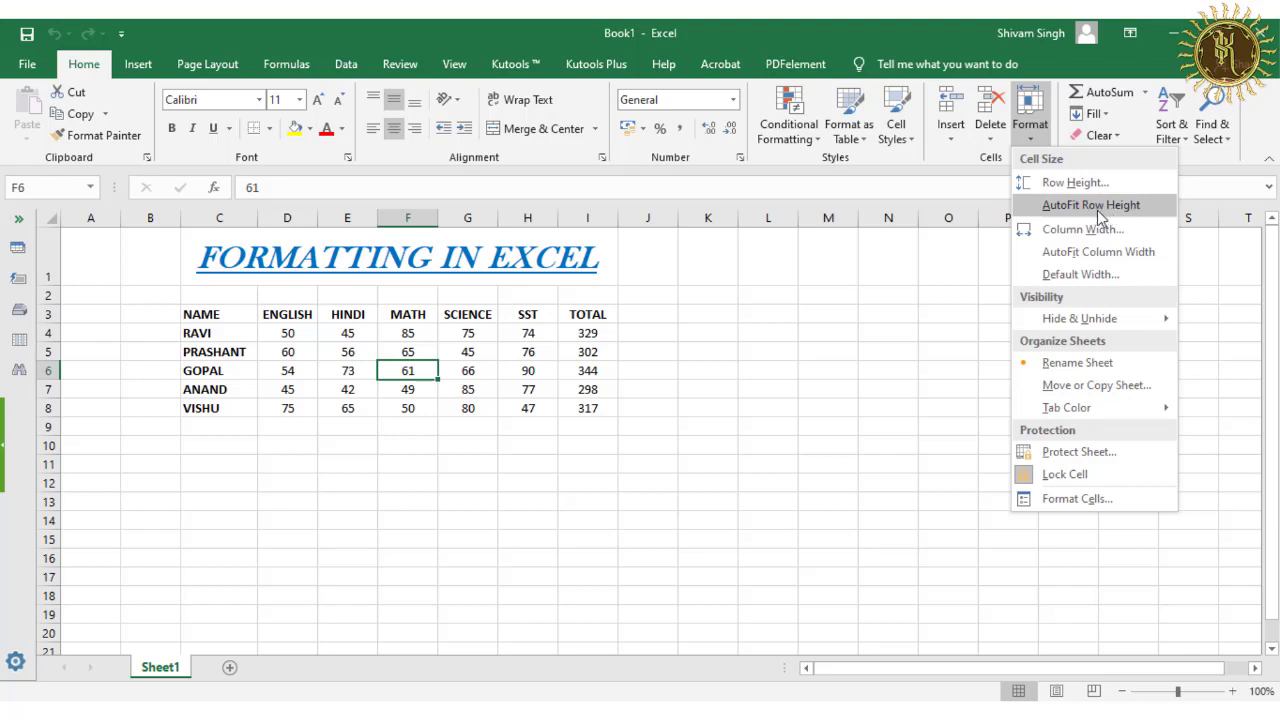
pyautogui.click(1075, 184)
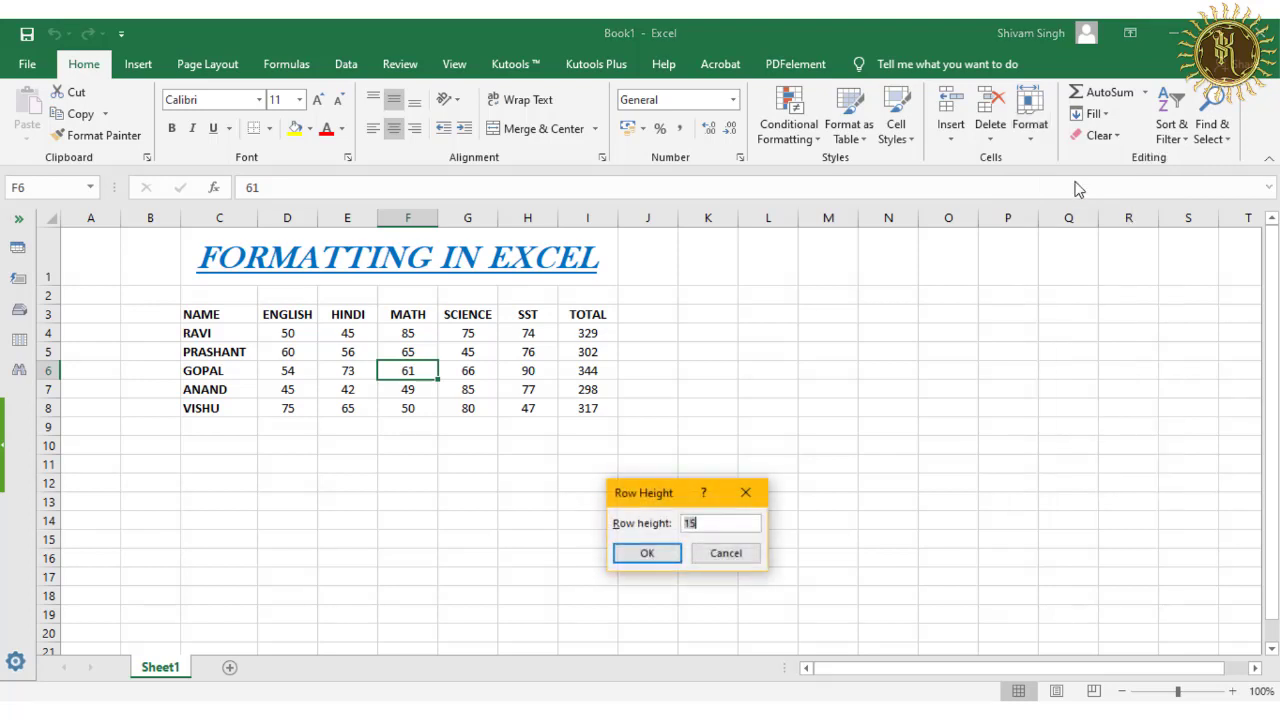
pyautogui.moveTo(656, 491); pyautogui.dragTo(597, 358)
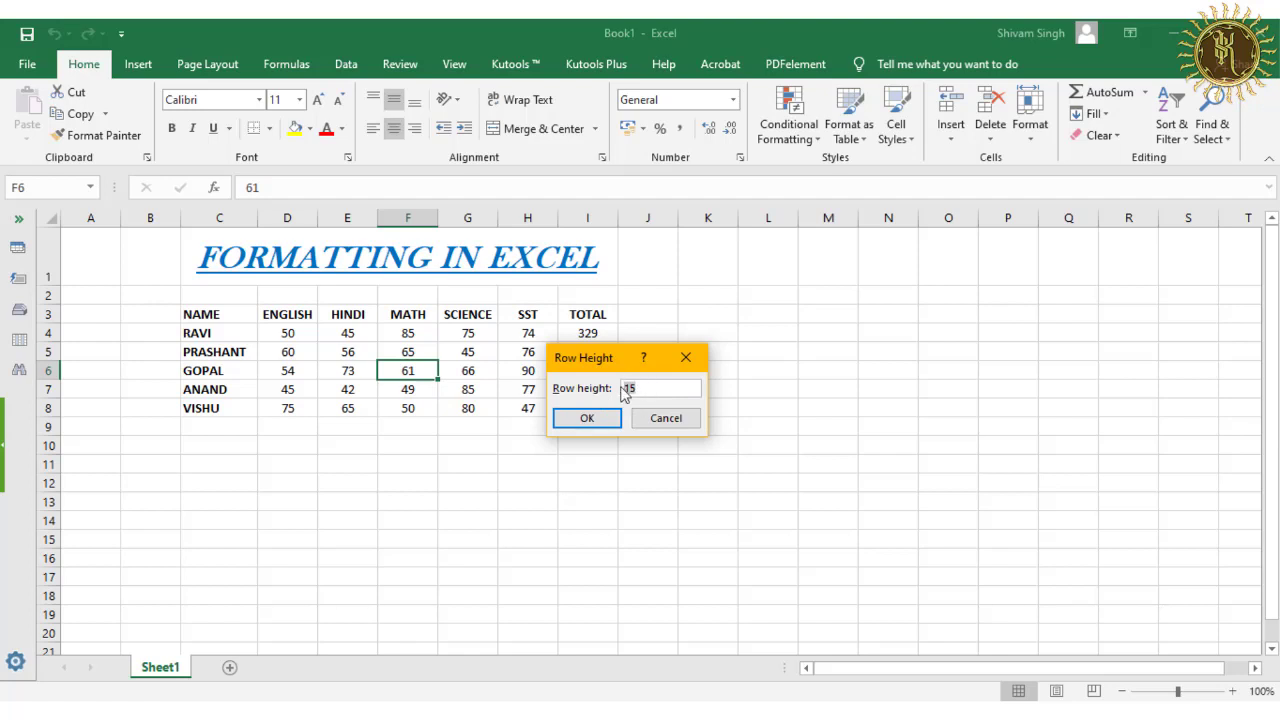
pyautogui.write('25')
pyautogui.click(589, 421)
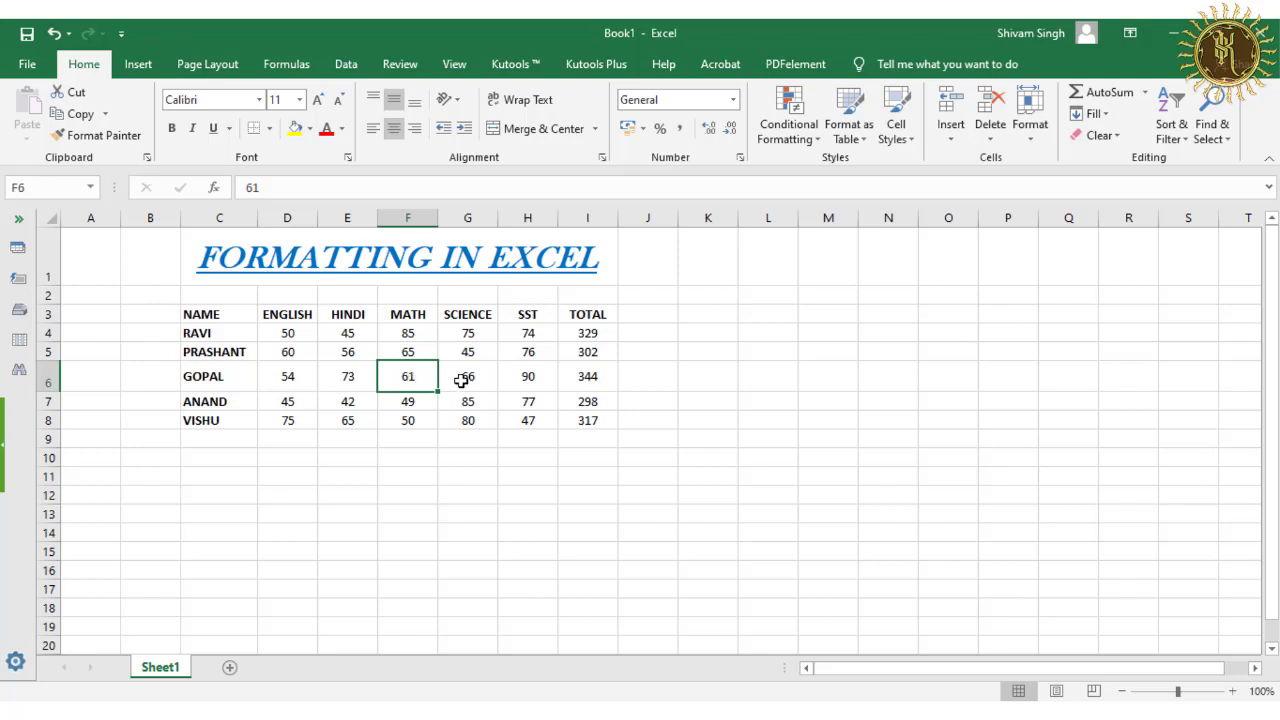
# - AutoFit the height of row 6, and try enlarging the row manually before undoing that resize
pyautogui.click(1029, 145)
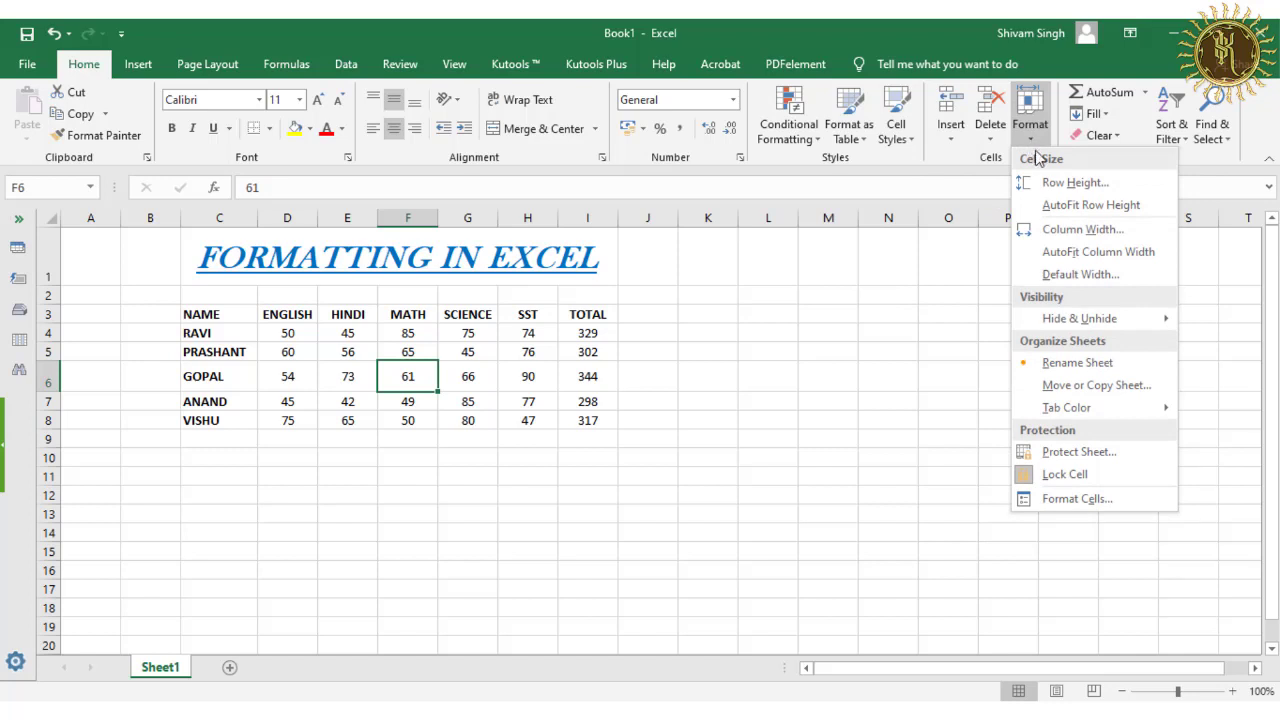
pyautogui.click(1092, 206)
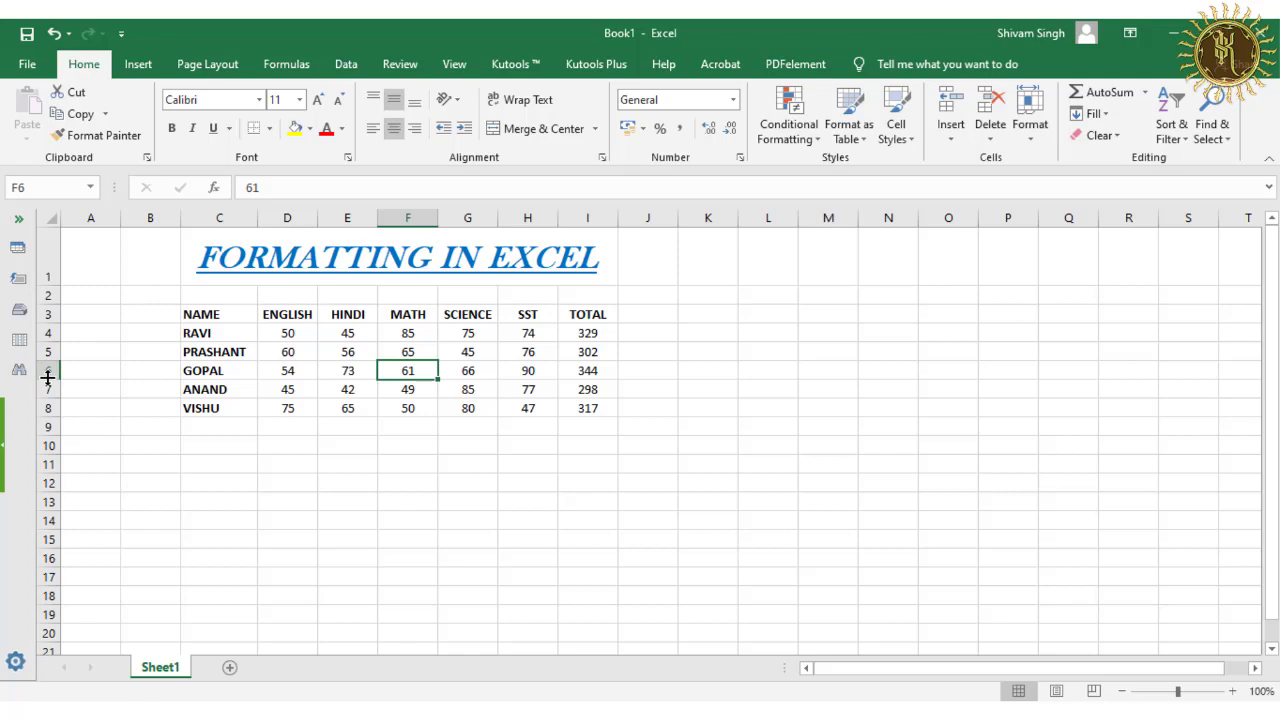
pyautogui.moveTo(47, 377); pyautogui.dragTo(47, 415)
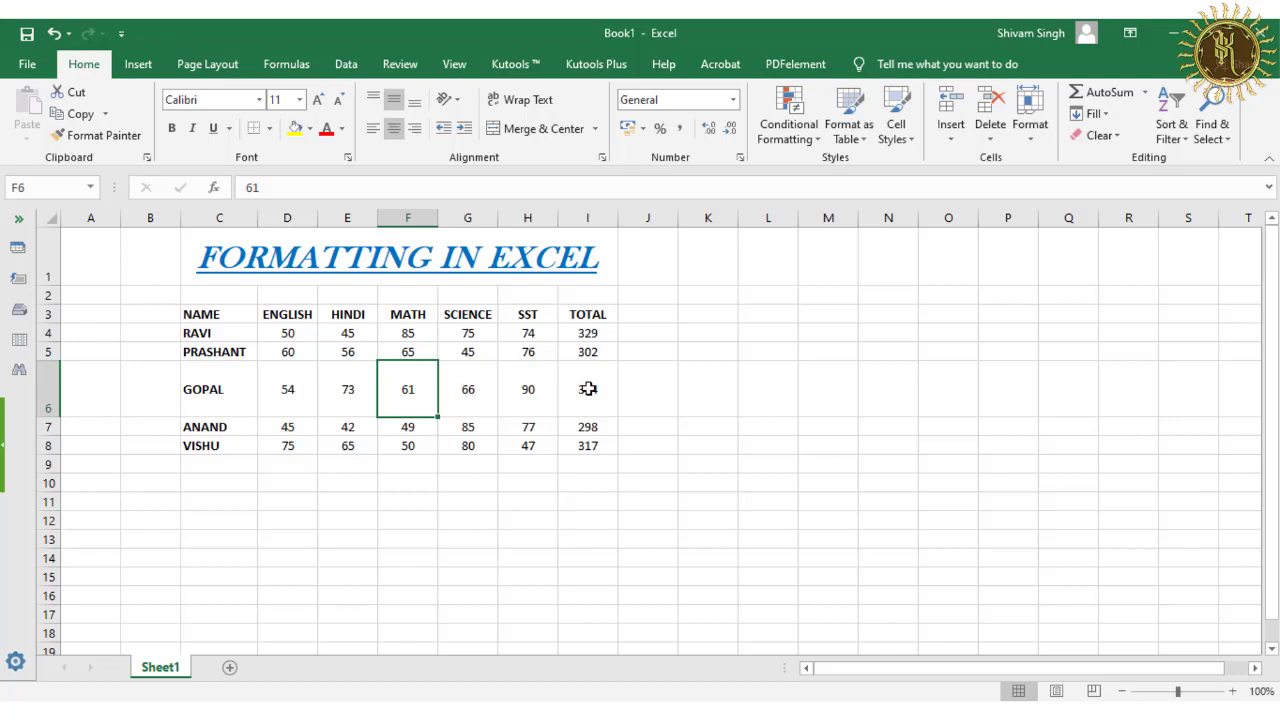
pyautogui.hotkey('ctrl', 'z')
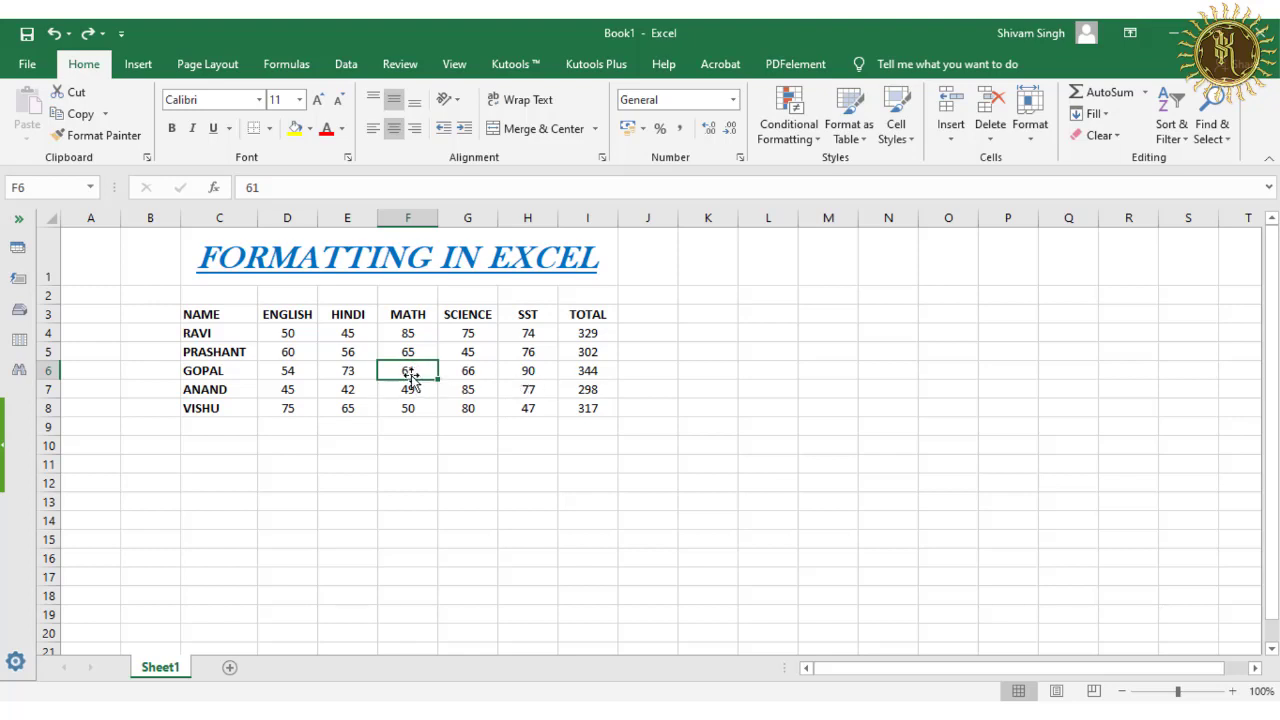
# - Set the width of the HINDI column (column E) to 15
pyautogui.click(346, 375)
pyautogui.click(345, 350)
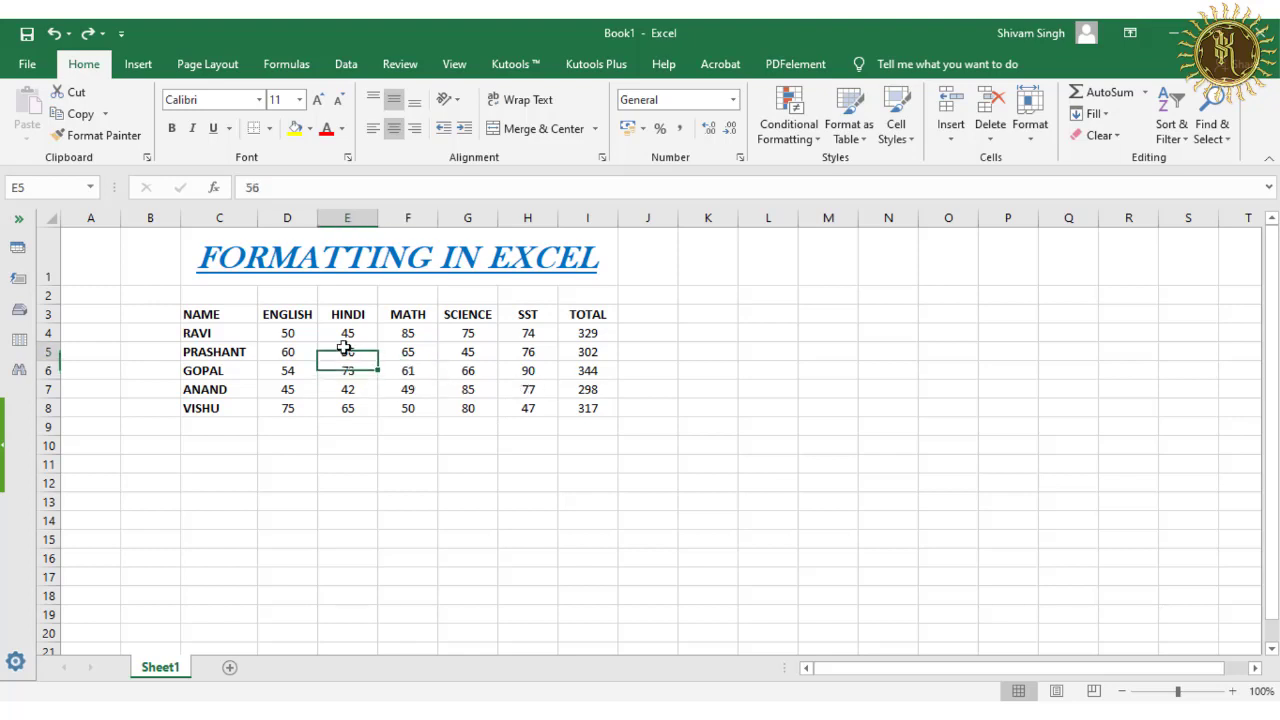
pyautogui.click(1040, 142)
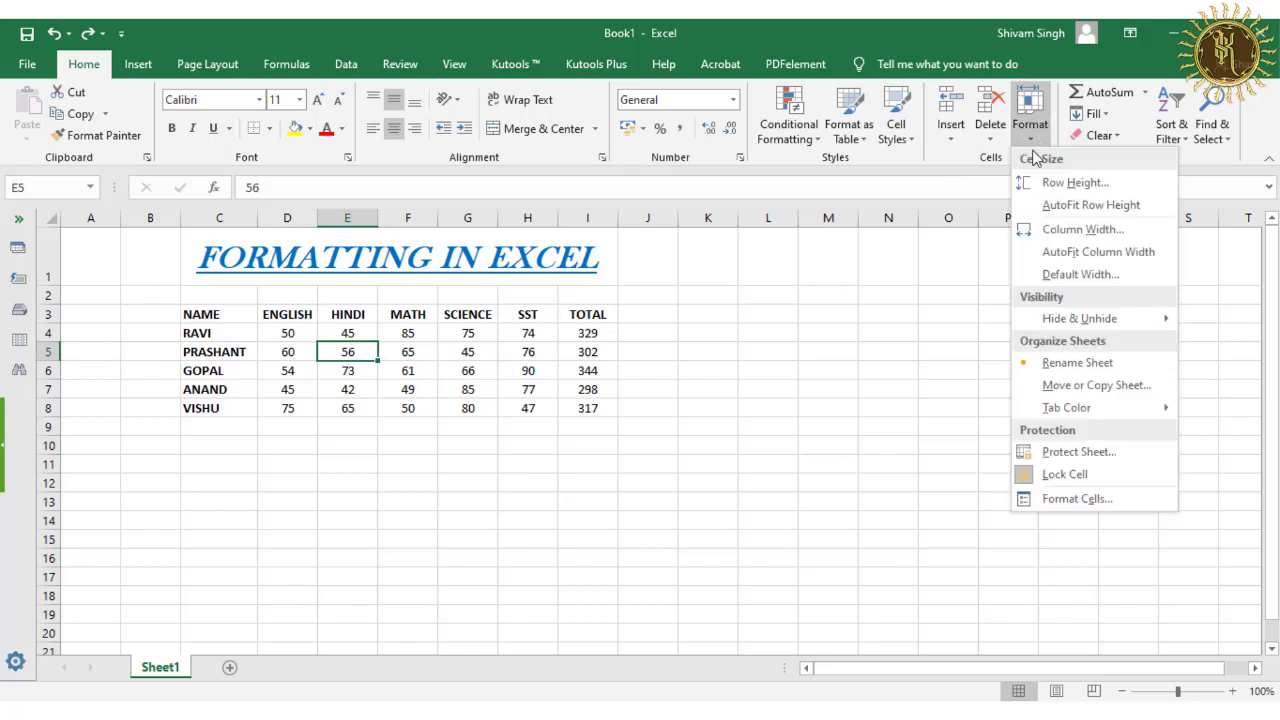
pyautogui.click(1106, 236)
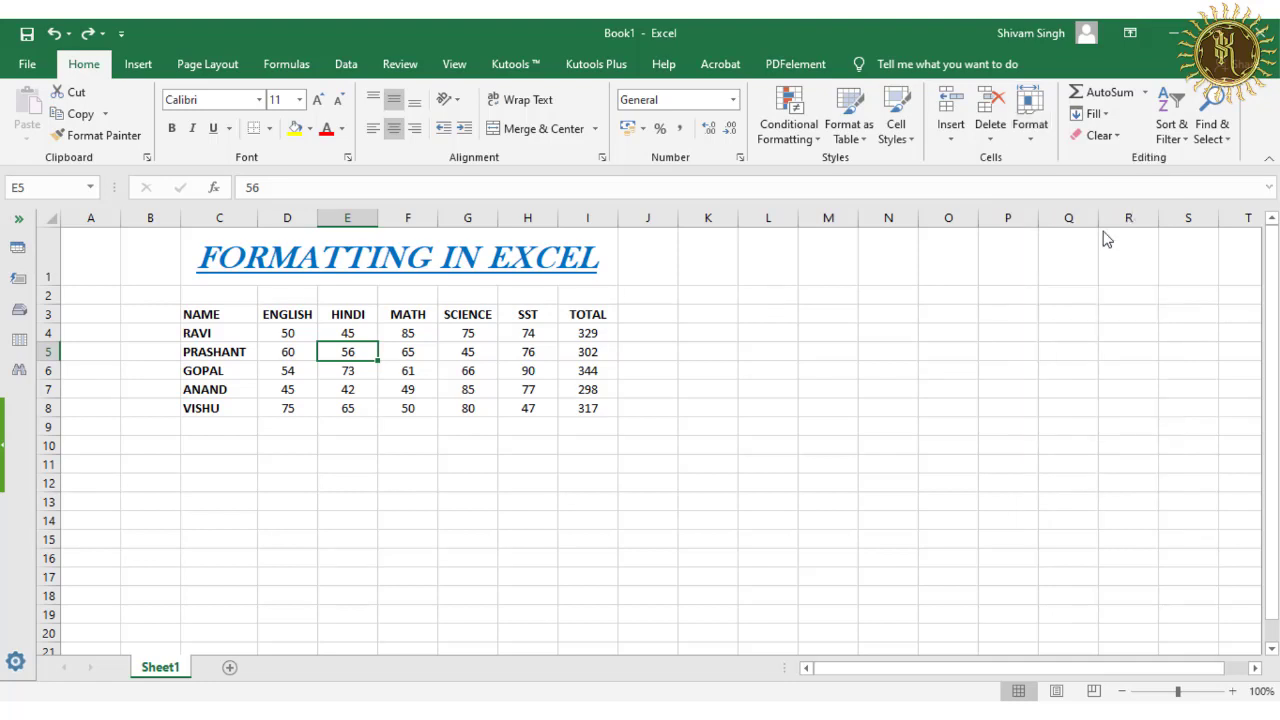
pyautogui.moveTo(589, 365); pyautogui.dragTo(662, 376)
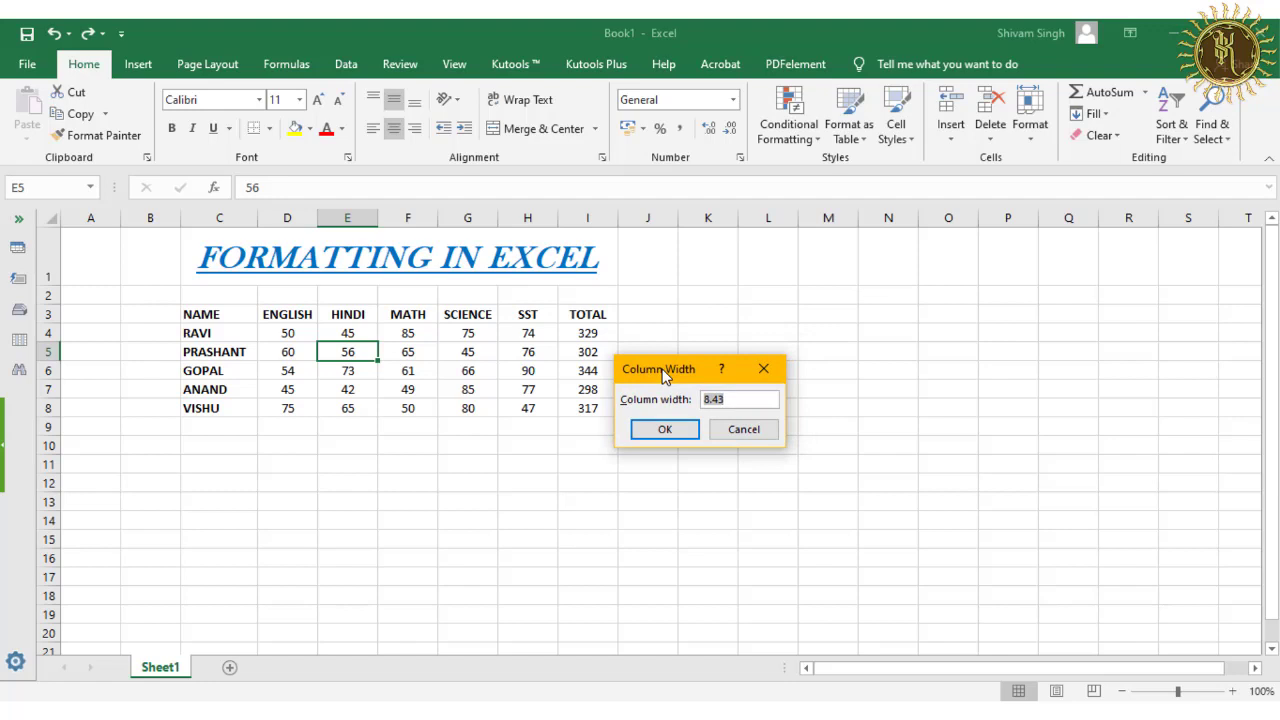
pyautogui.click(733, 400)
pyautogui.moveTo(737, 400); pyautogui.dragTo(704, 398)
pyautogui.write('15')
pyautogui.click(665, 431)
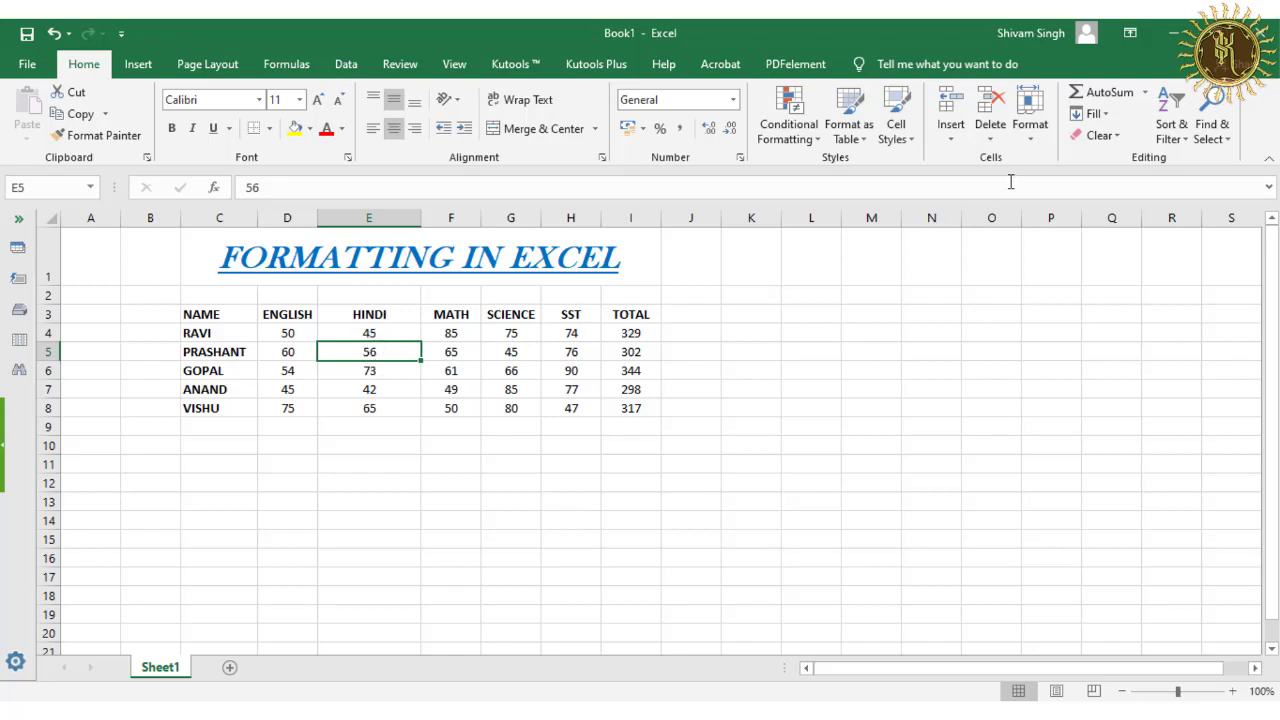
# - AutoFit the width of column E, first to the mark in cell E5 and finally to the HINDI heading in E3
pyautogui.click(1034, 136)
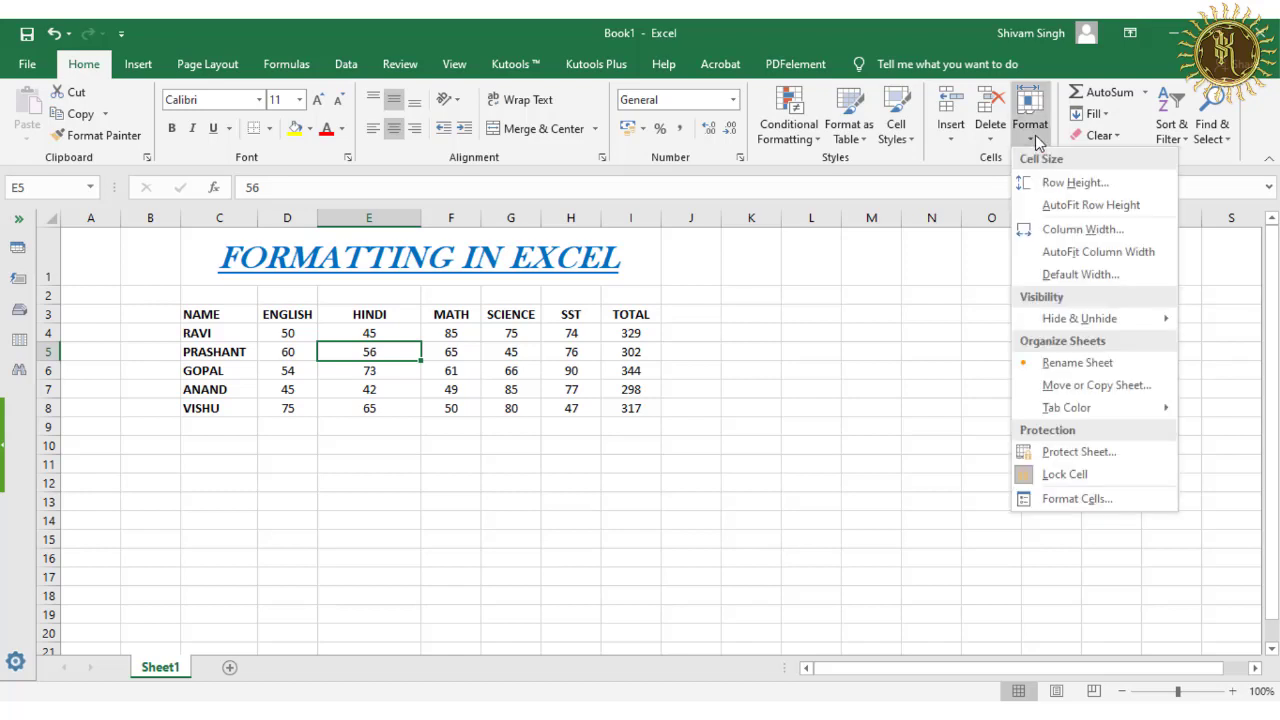
pyautogui.click(1113, 259)
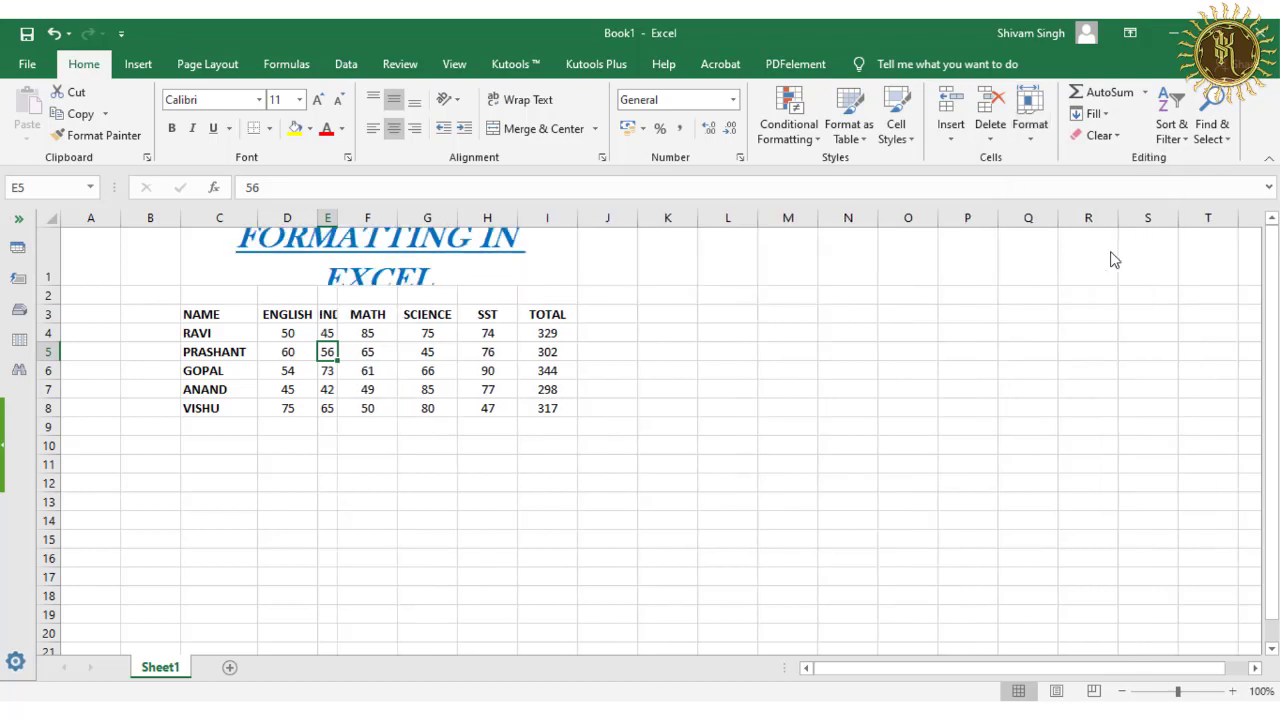
pyautogui.click(329, 316)
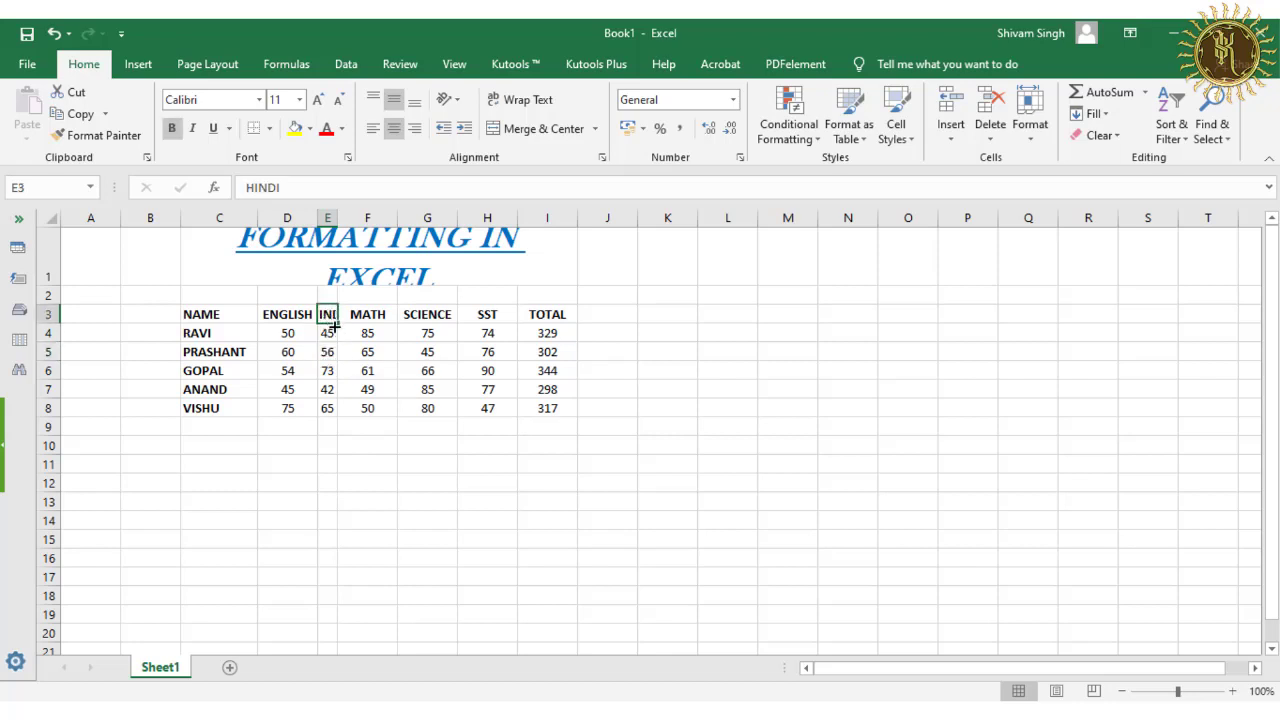
pyautogui.click(1031, 135)
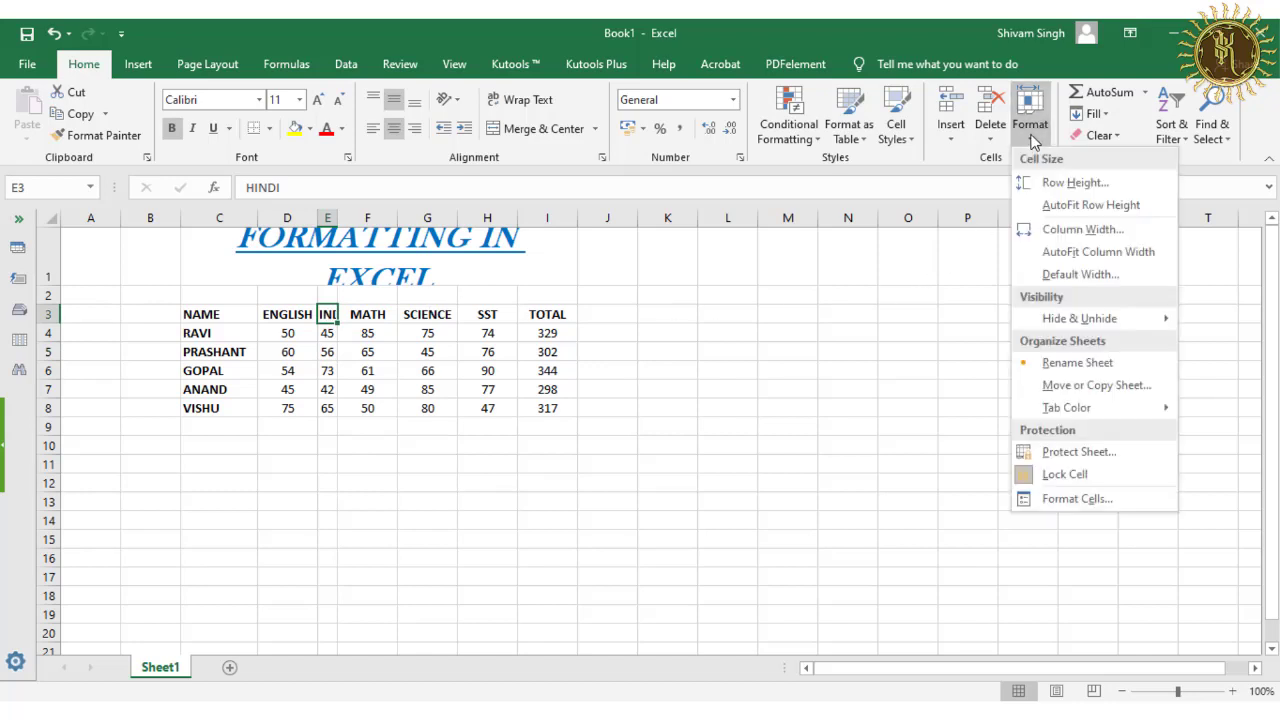
pyautogui.click(1059, 258)
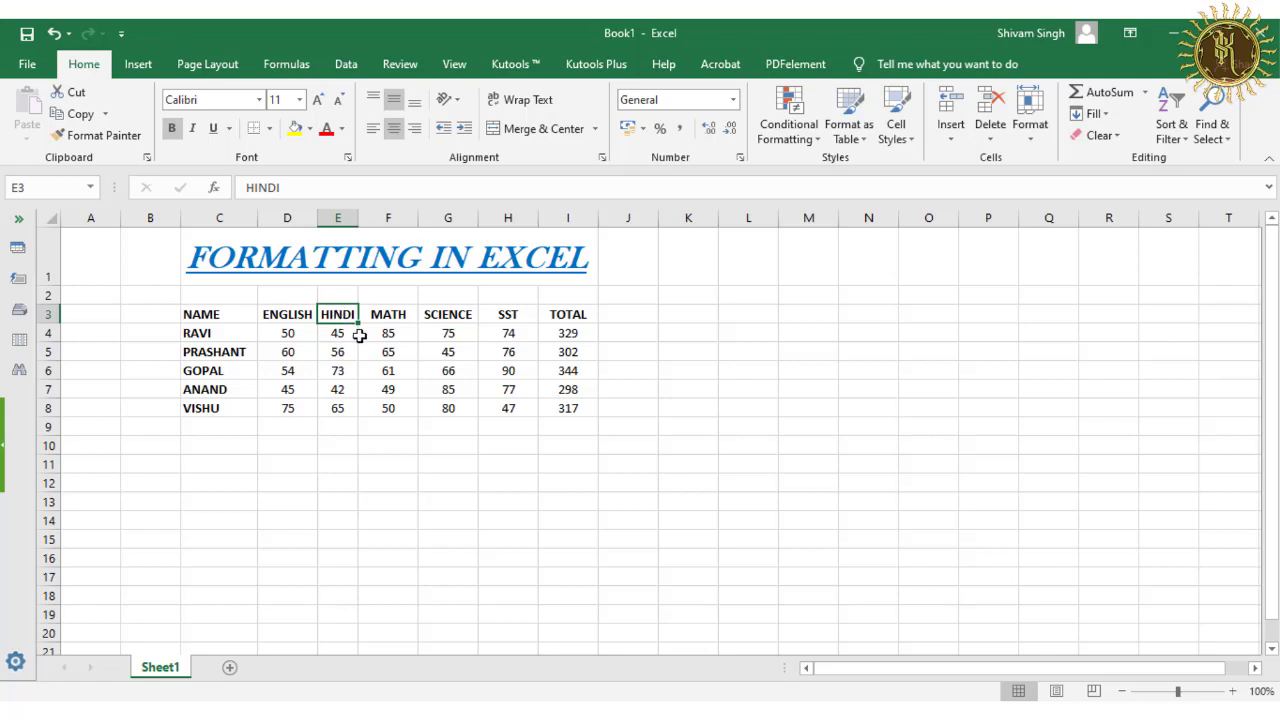
# - Set the sheet's default standard column width to 9
pyautogui.click(1037, 147)
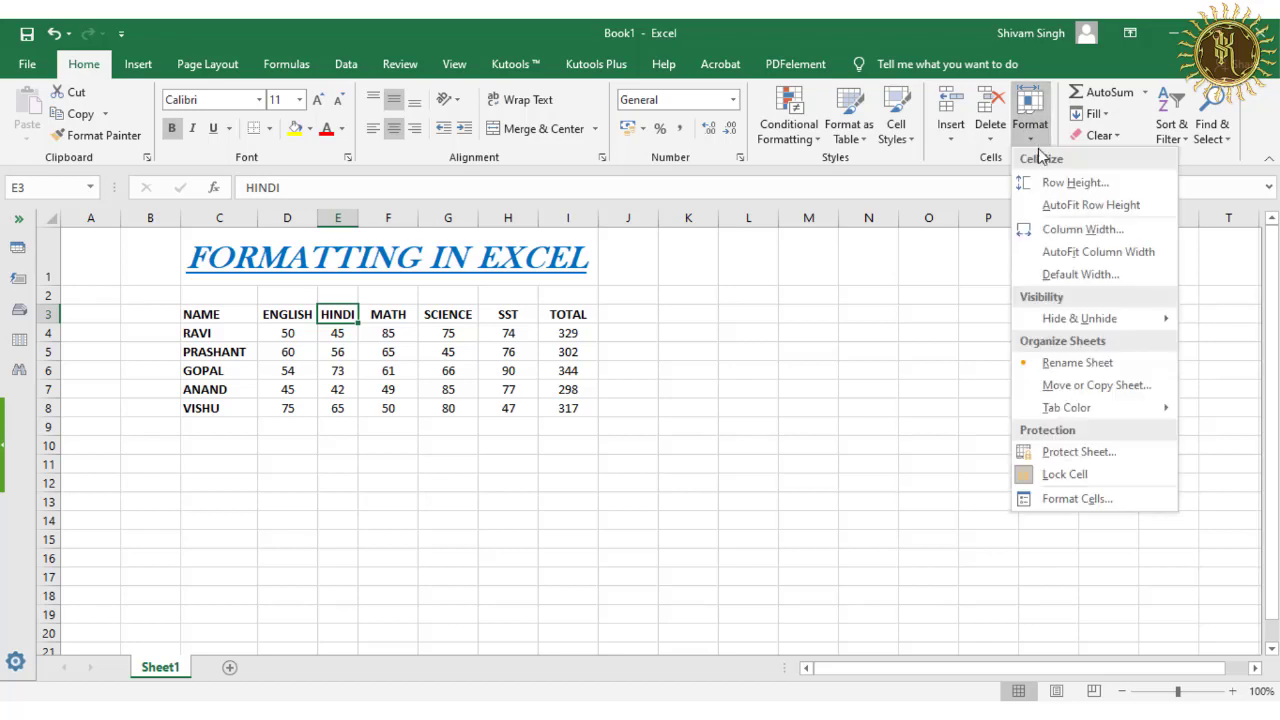
pyautogui.click(1065, 275)
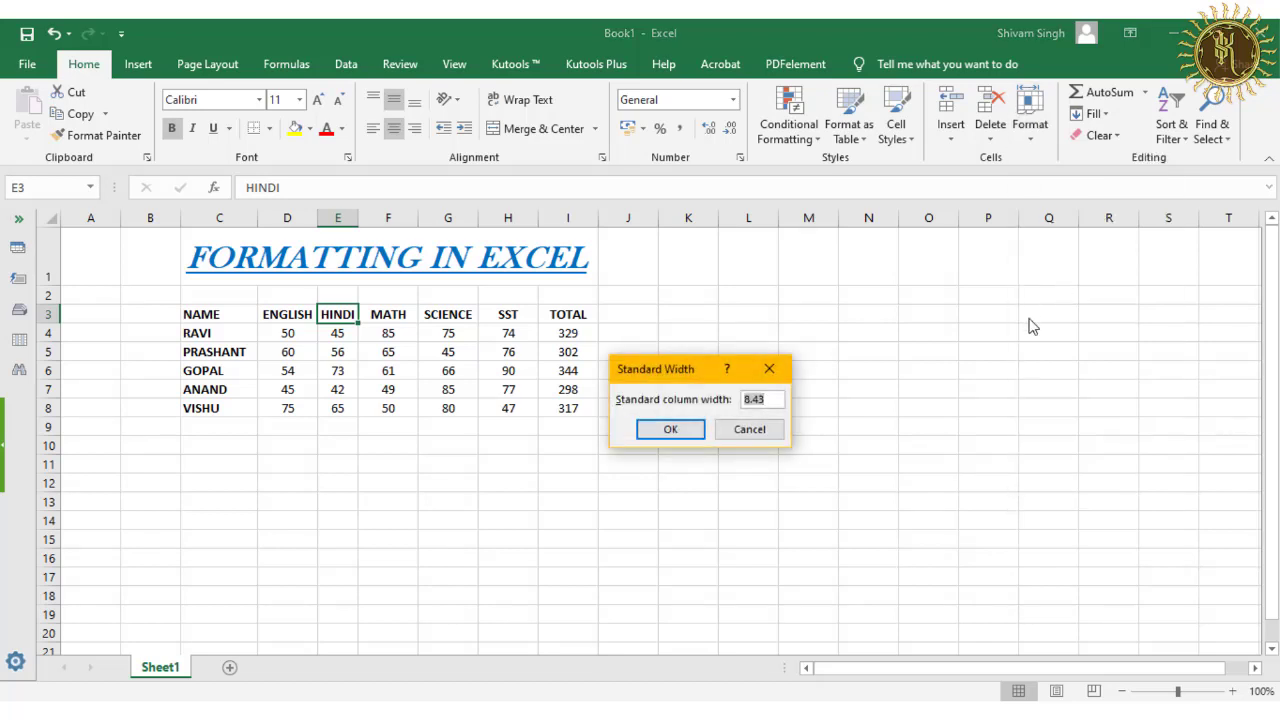
pyautogui.moveTo(693, 372); pyautogui.dragTo(730, 366)
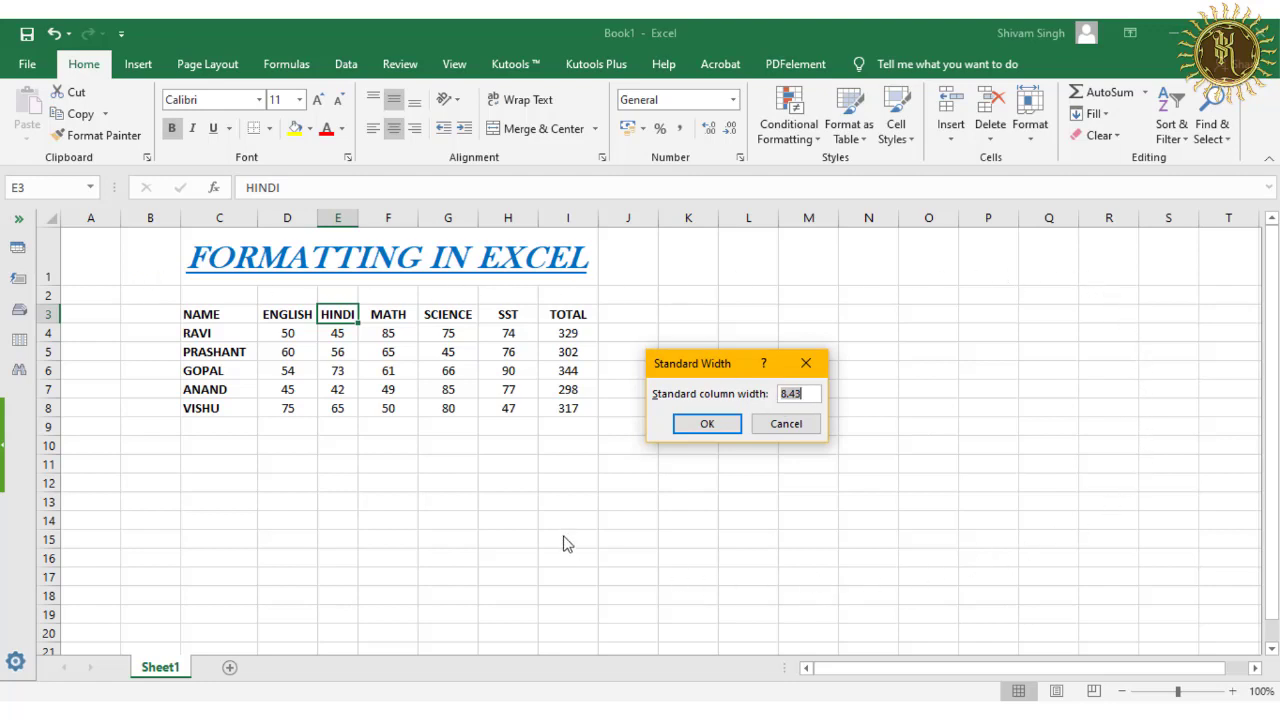
pyautogui.click(811, 394)
pyautogui.moveTo(811, 394); pyautogui.dragTo(773, 397)
pyautogui.write('9')
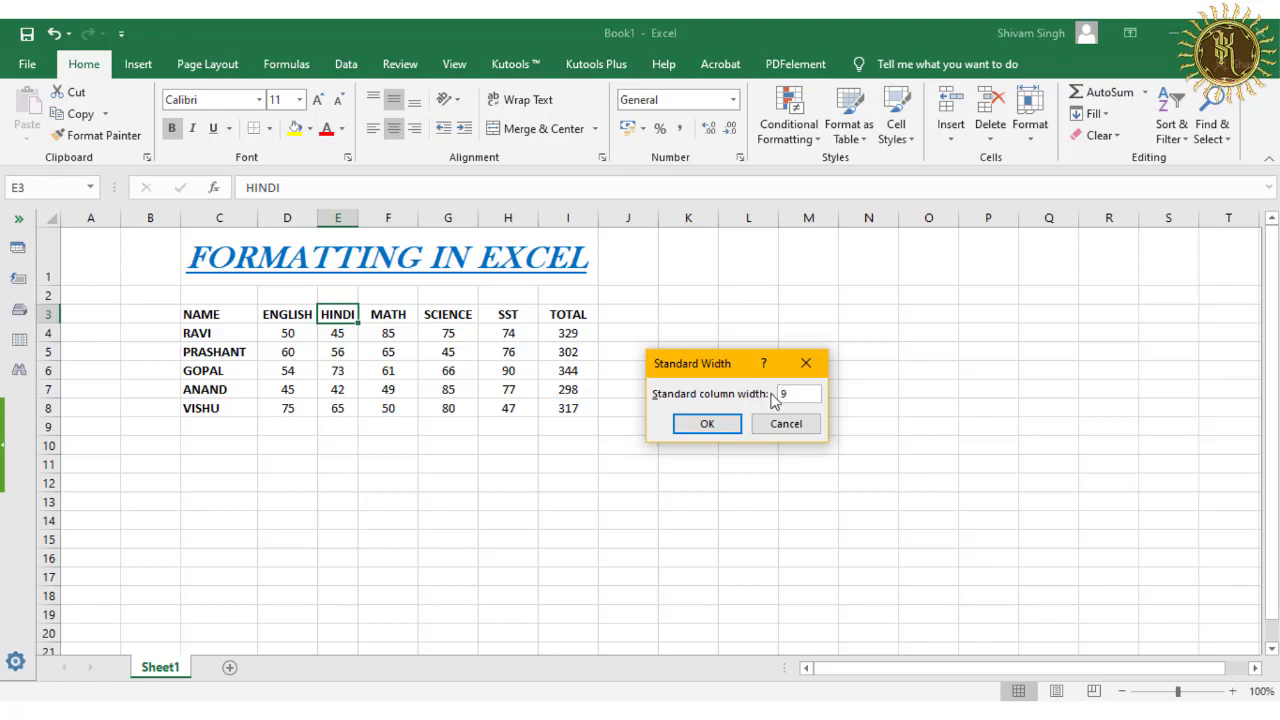
pyautogui.click(712, 425)
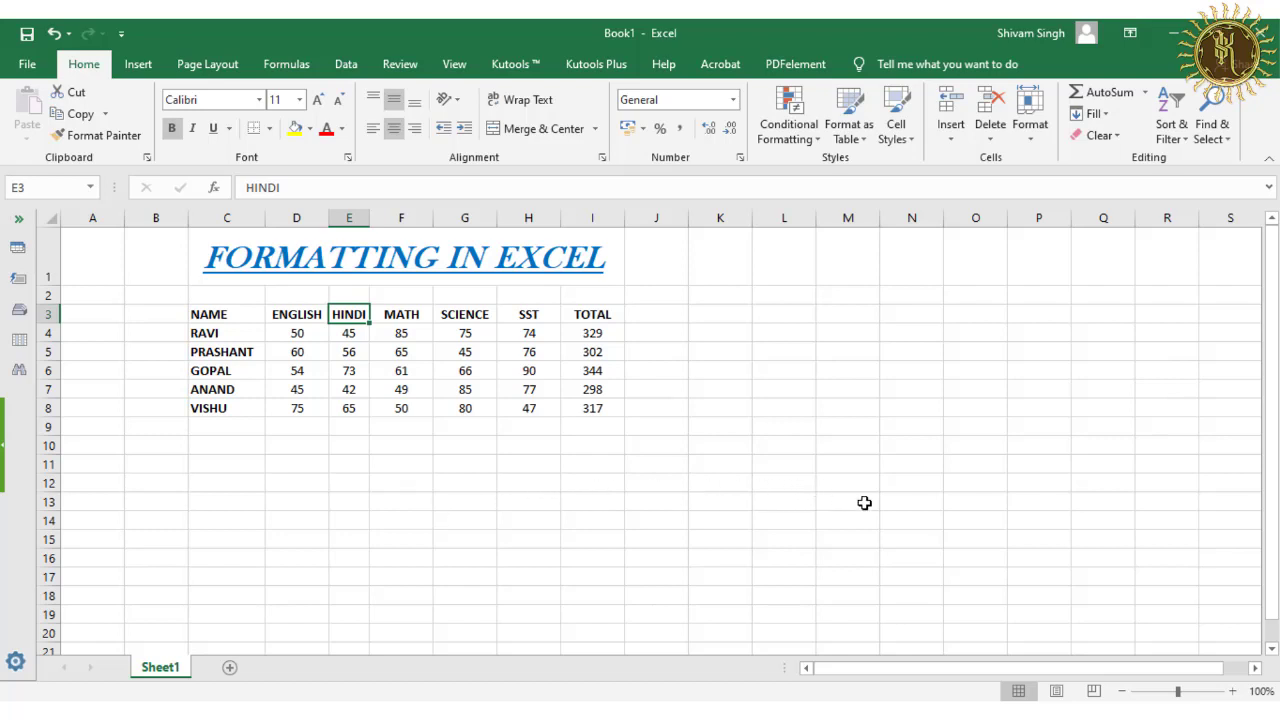
pyautogui.click(405, 353)
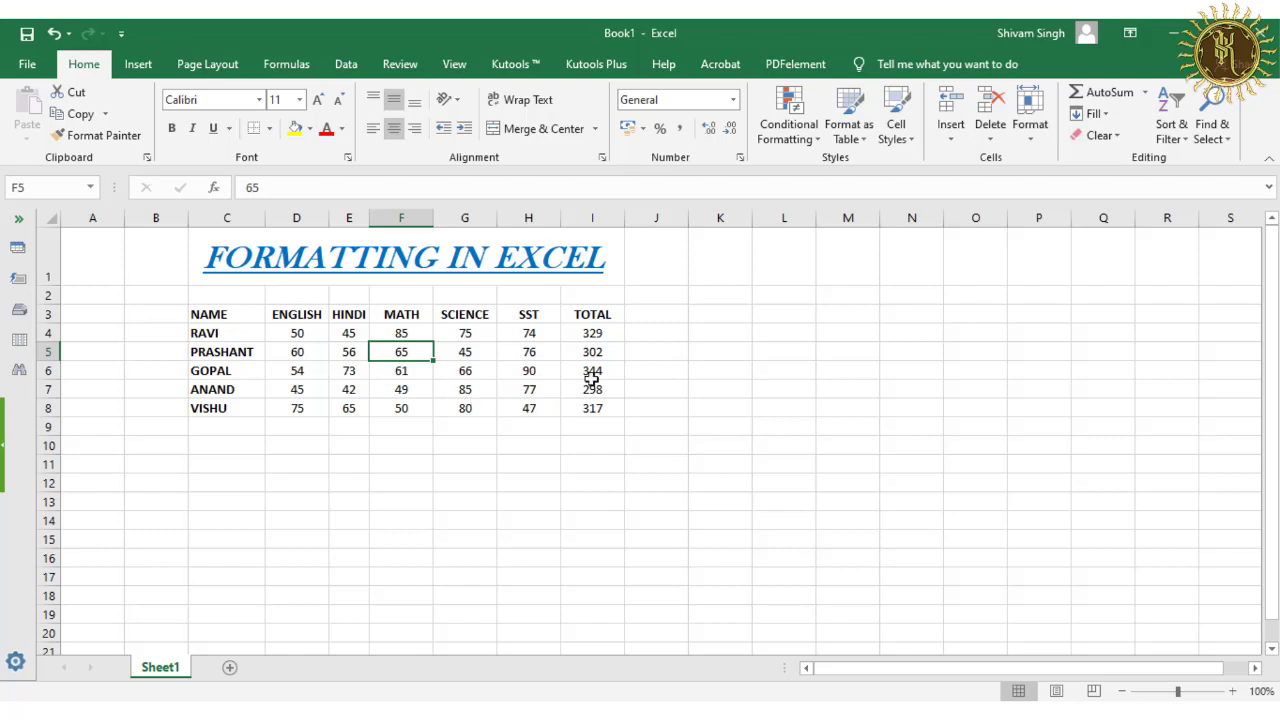
pyautogui.click(1037, 143)
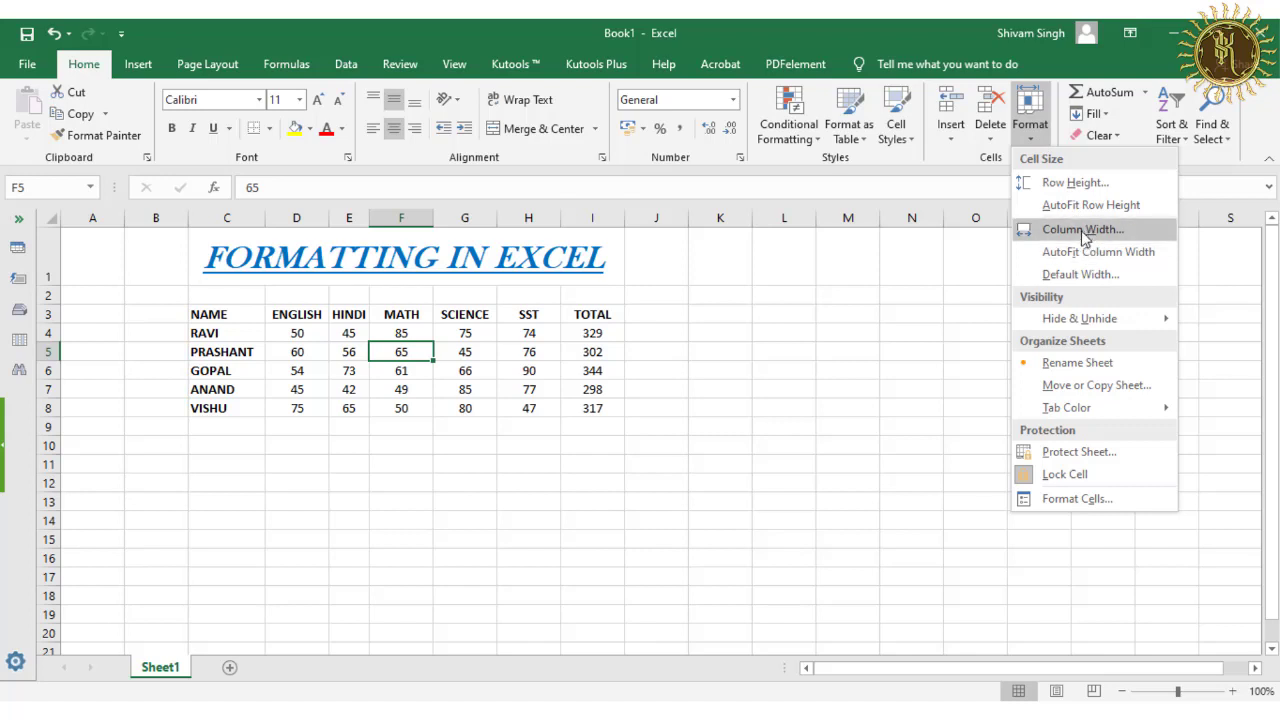
pyautogui.click(514, 385)
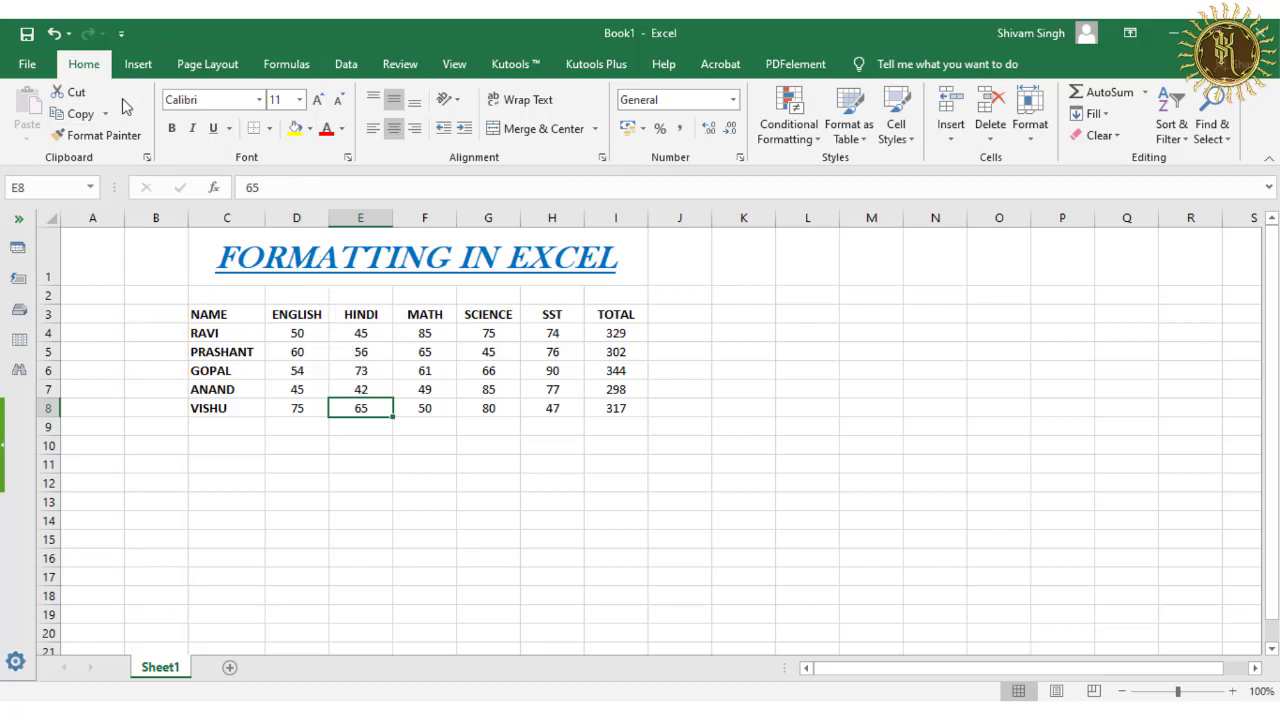
pyautogui.click(269, 129)
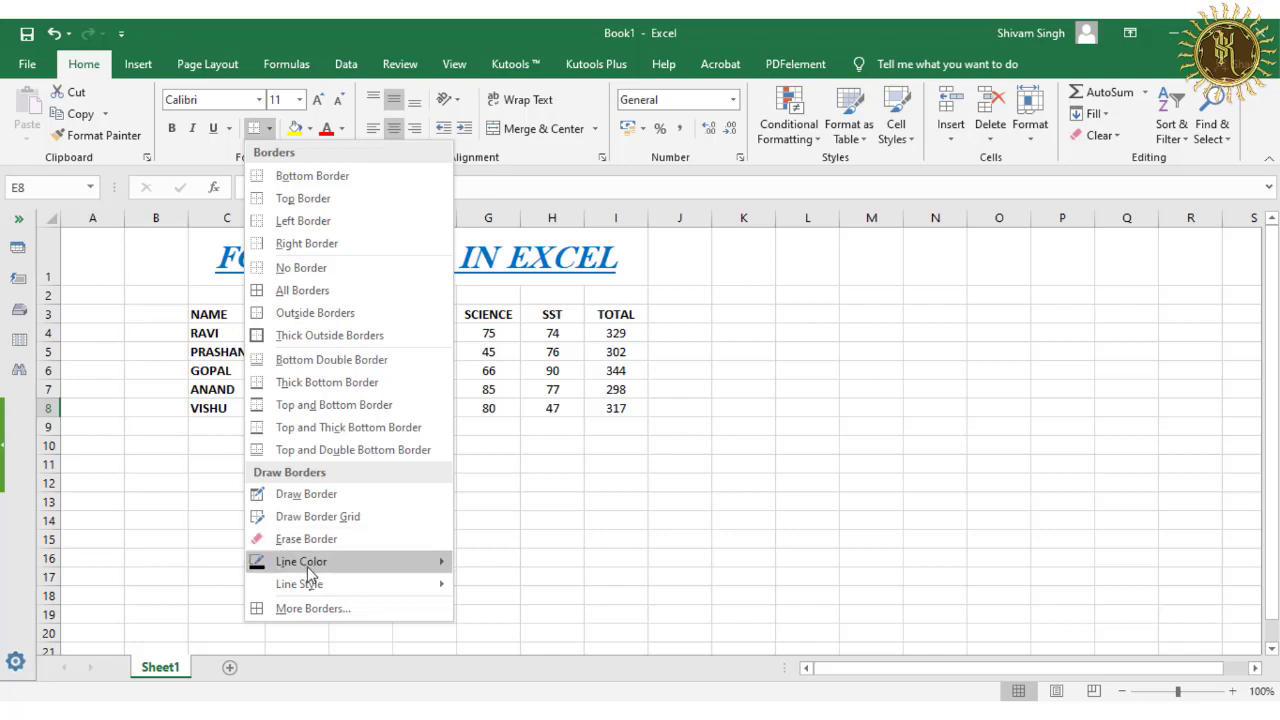
pyautogui.moveTo(309, 571)
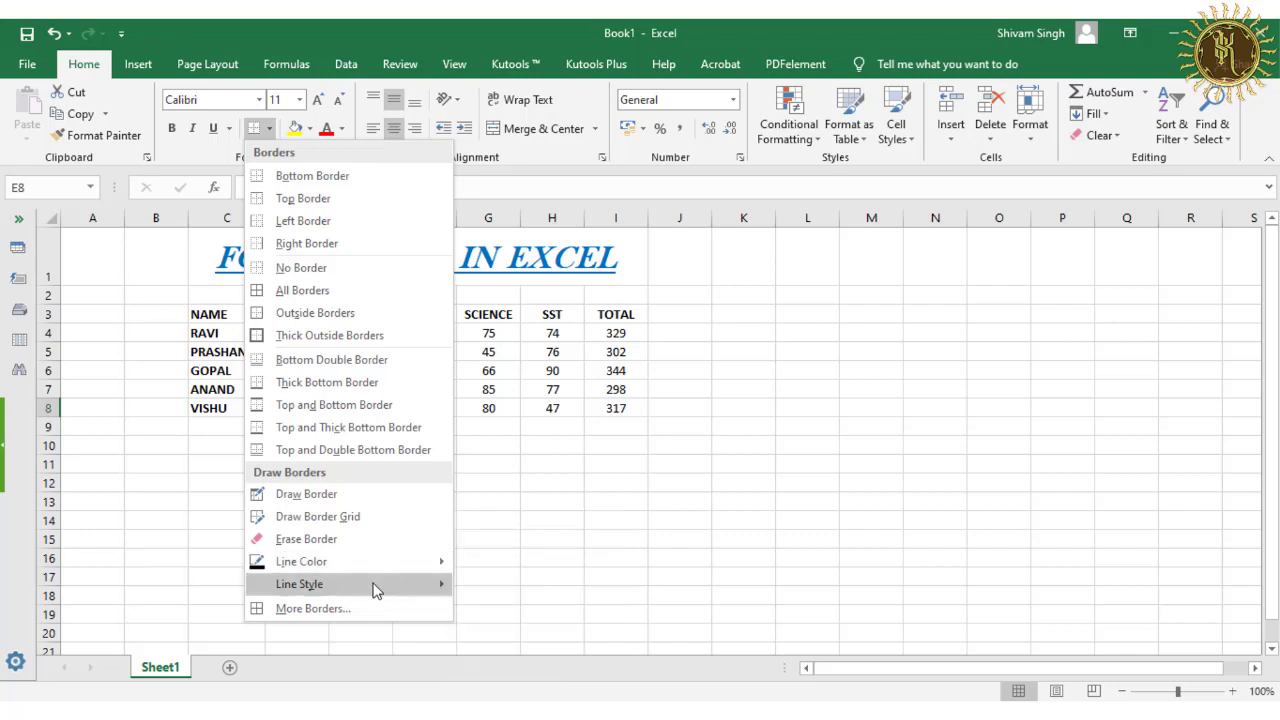
pyautogui.moveTo(380, 583)
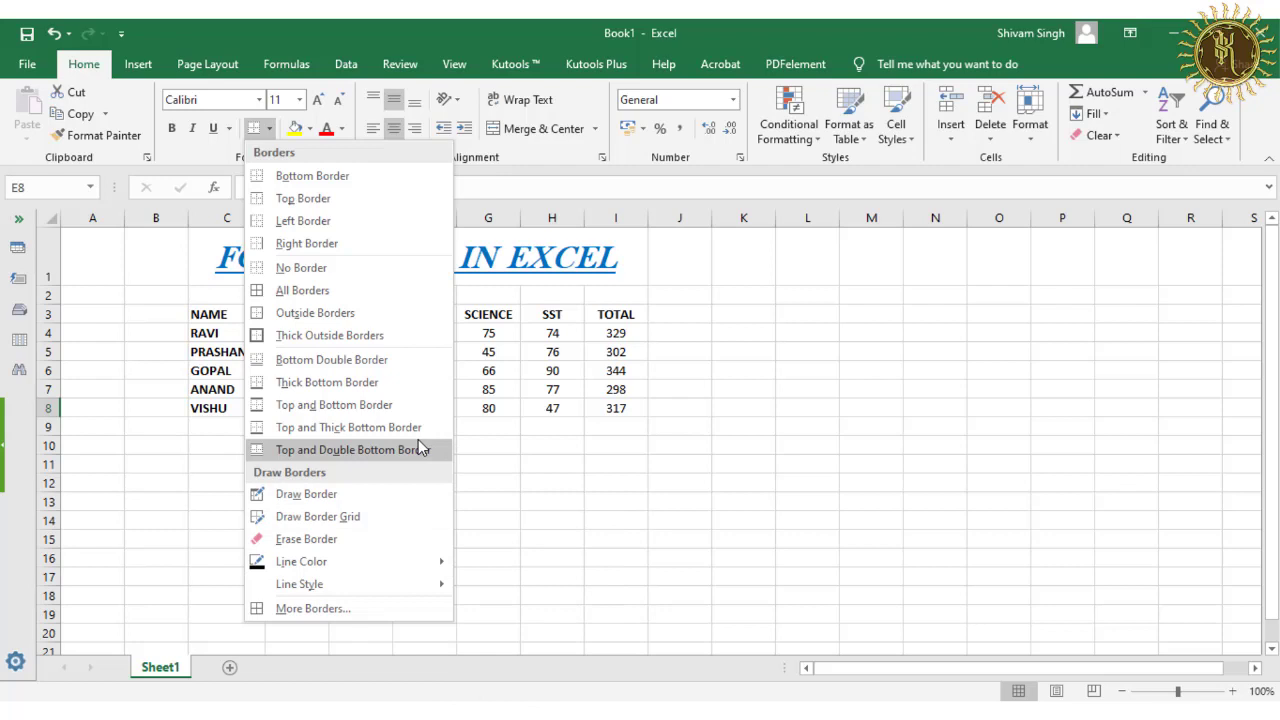
pyautogui.click(492, 413)
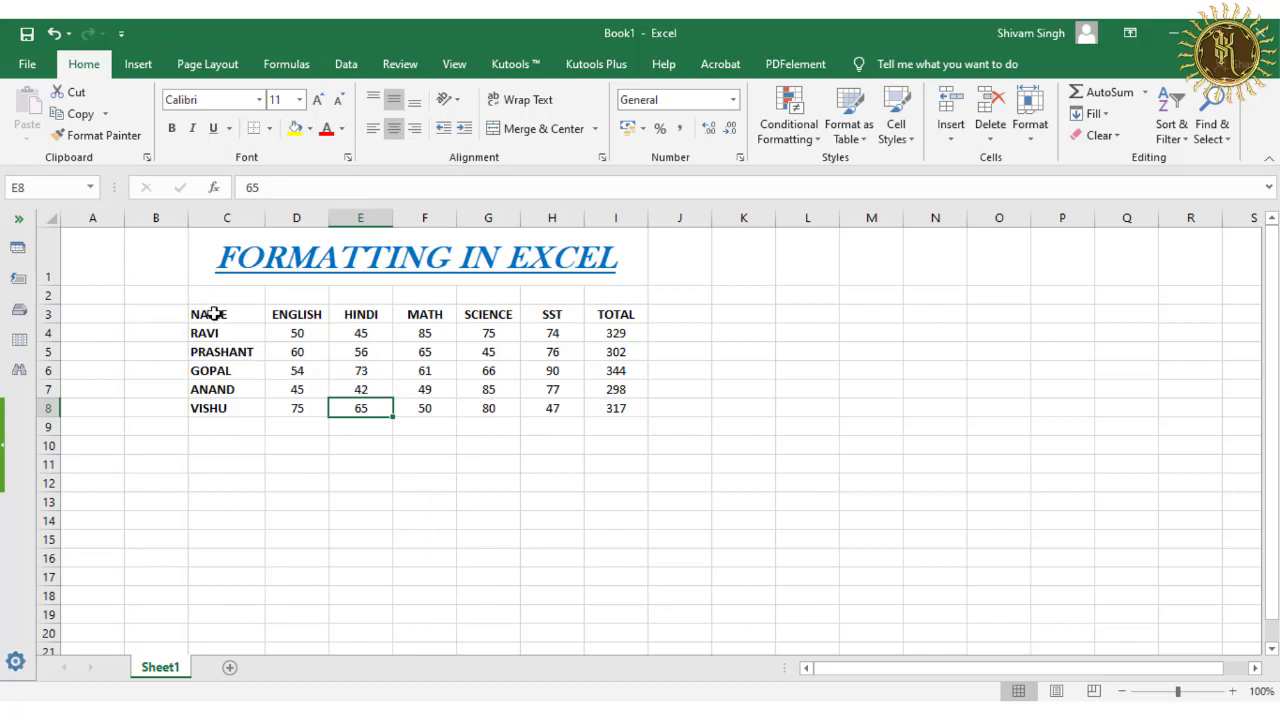
# - Apply a Bottom Border to the marks and totals in cells D4:I8
pyautogui.moveTo(215, 314); pyautogui.dragTo(622, 411)
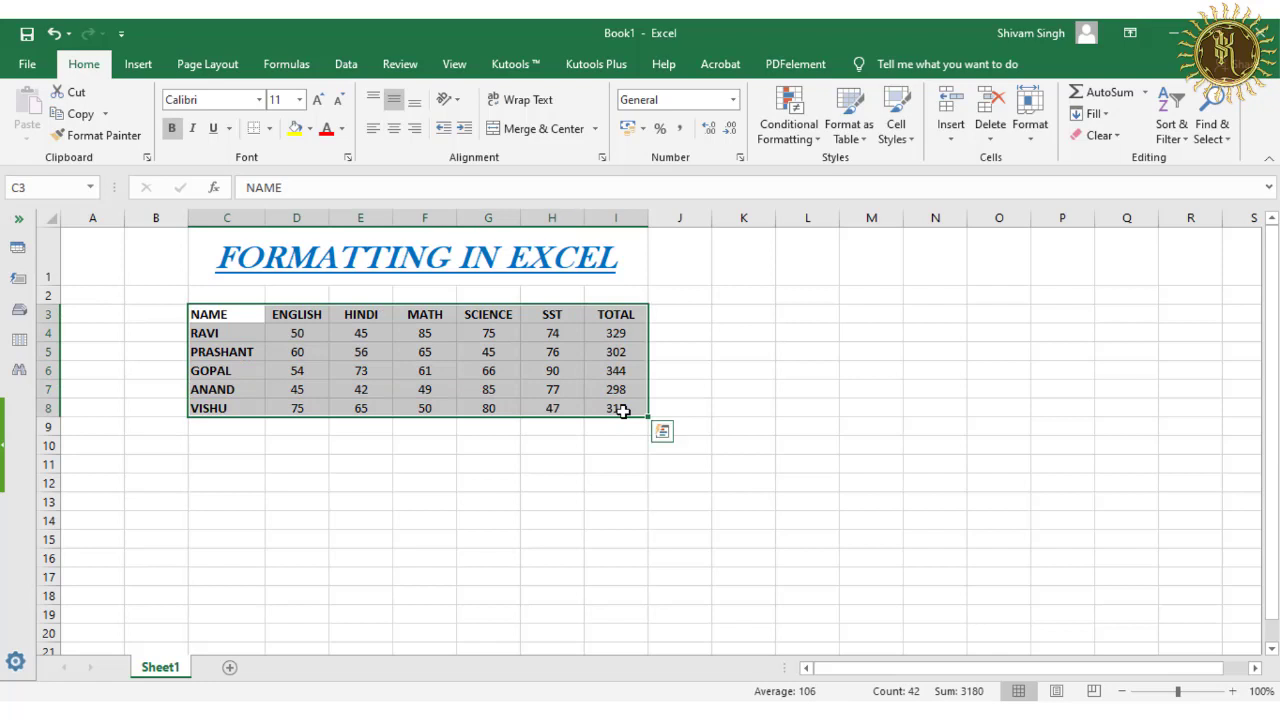
pyautogui.click(297, 350)
pyautogui.moveTo(296, 352); pyautogui.dragTo(613, 349)
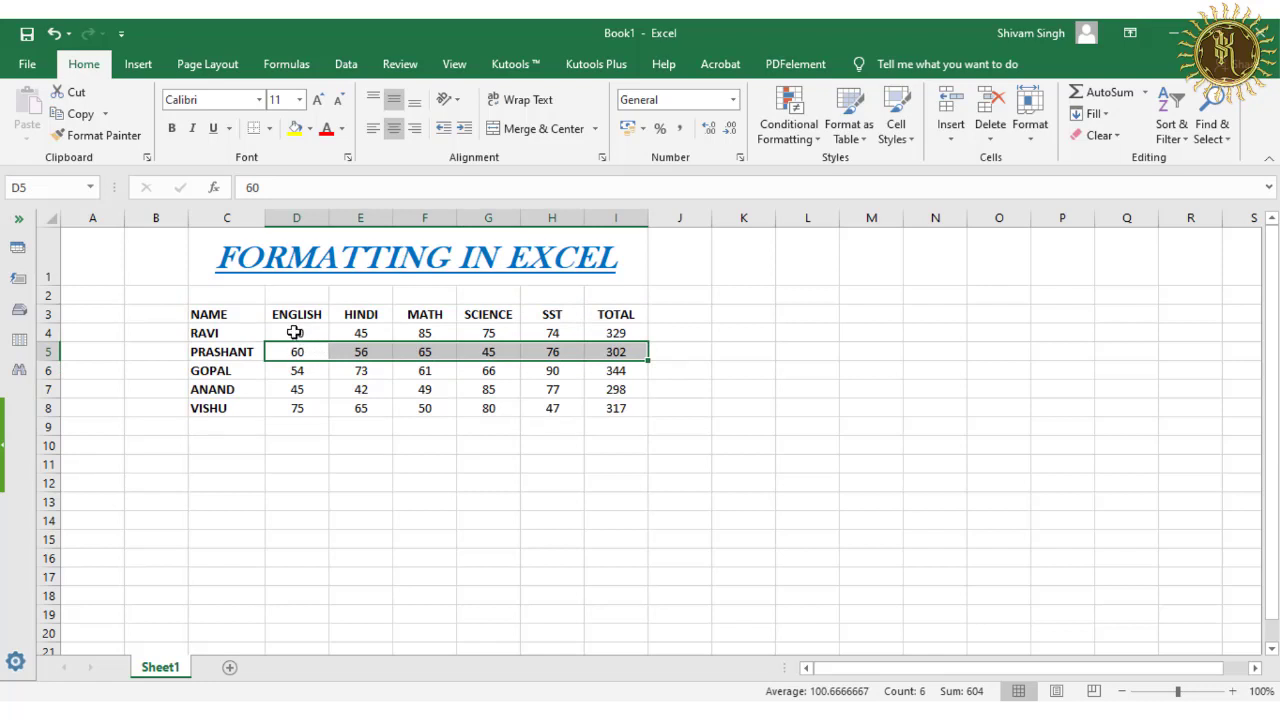
pyautogui.moveTo(295, 332); pyautogui.dragTo(613, 409)
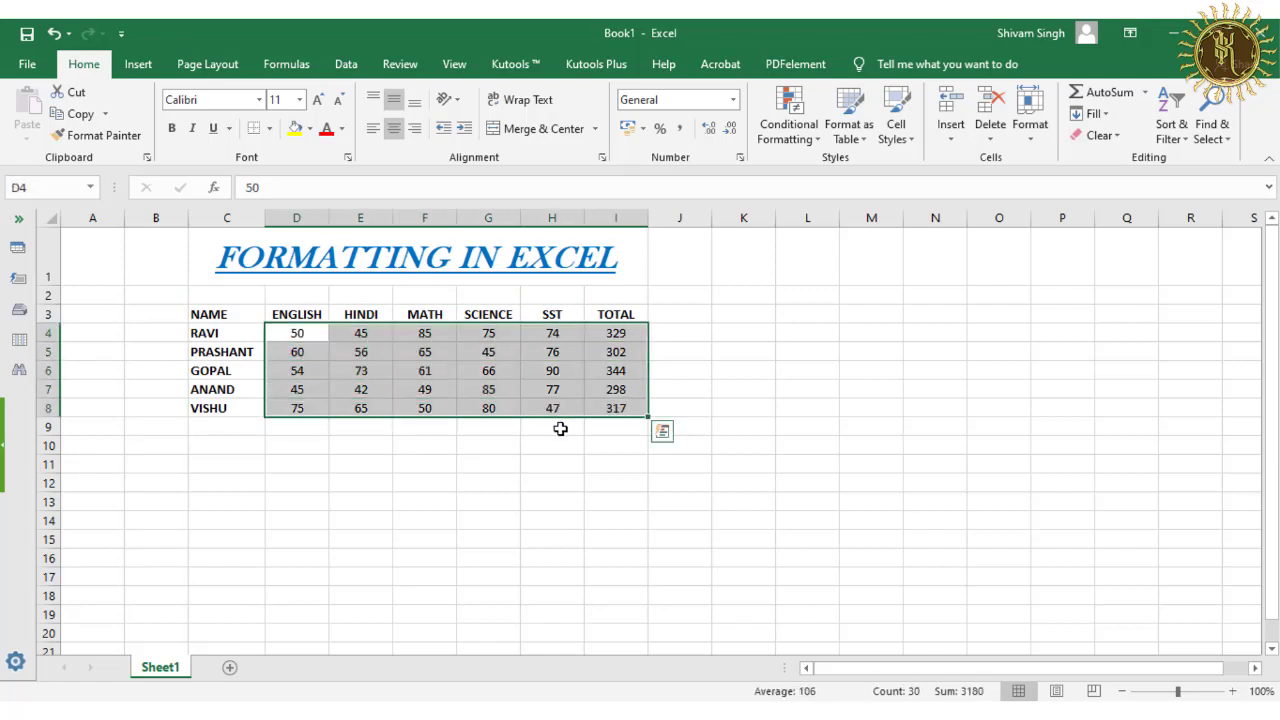
pyautogui.click(270, 129)
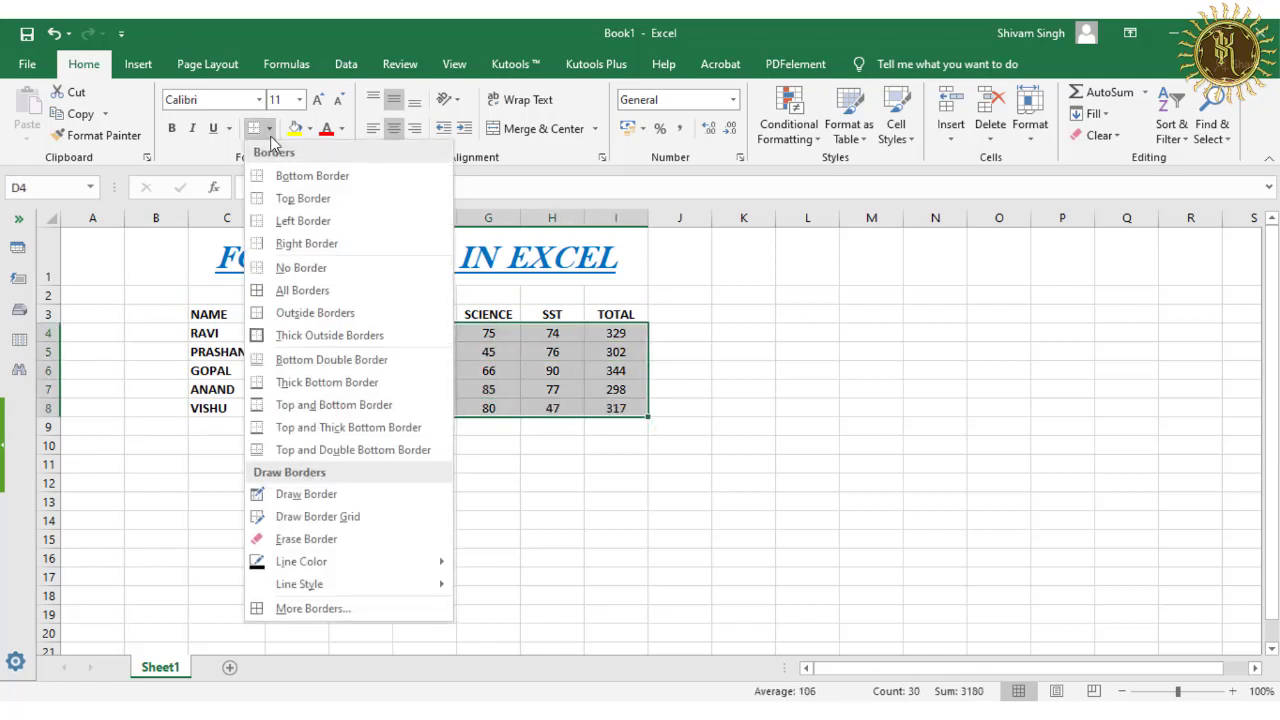
pyautogui.click(312, 176)
pyautogui.click(333, 446)
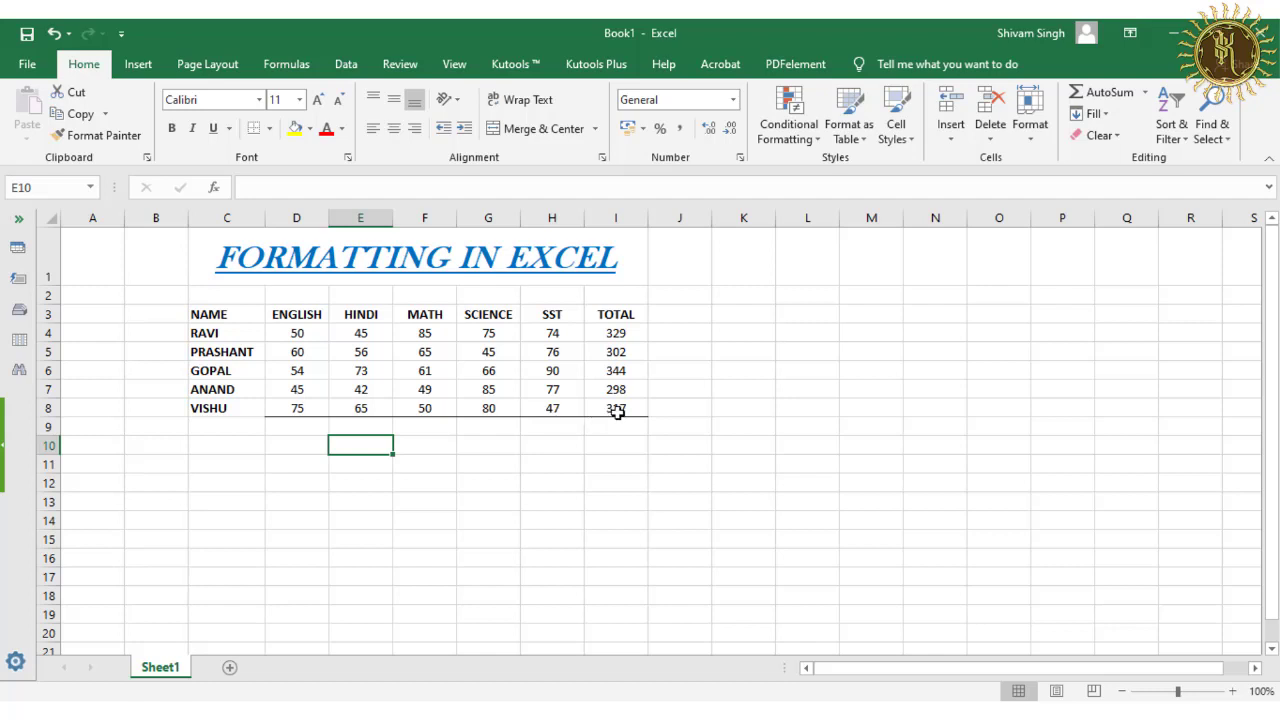
# - Try a Bottom Border on GOPAL's marks and total in D6:I6, and undo the last border changes
pyautogui.click(270, 129)
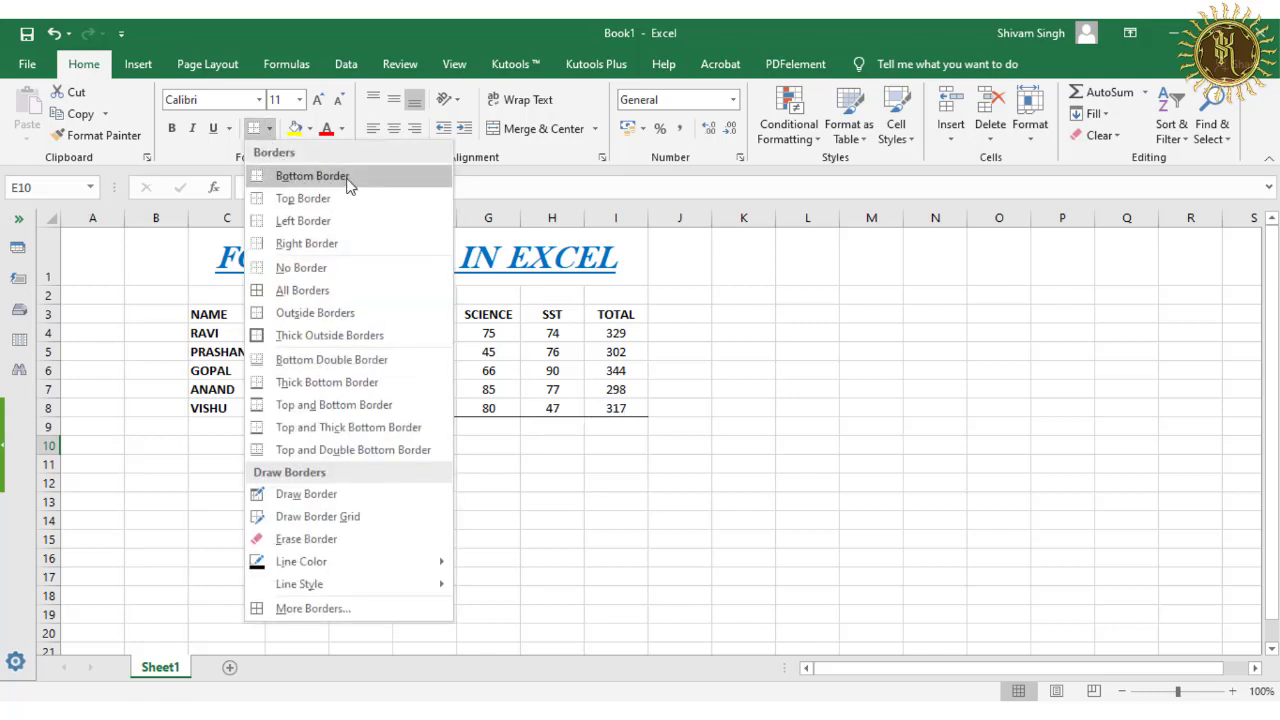
pyautogui.click(310, 290)
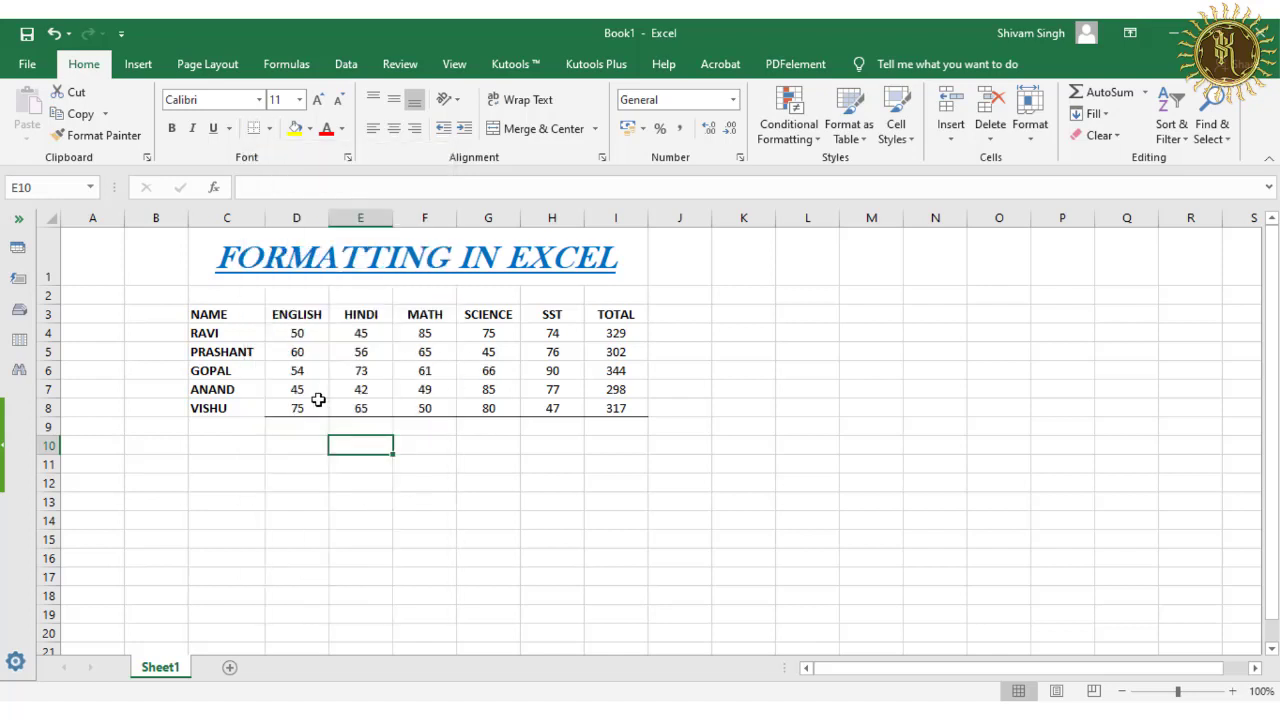
pyautogui.click(292, 368)
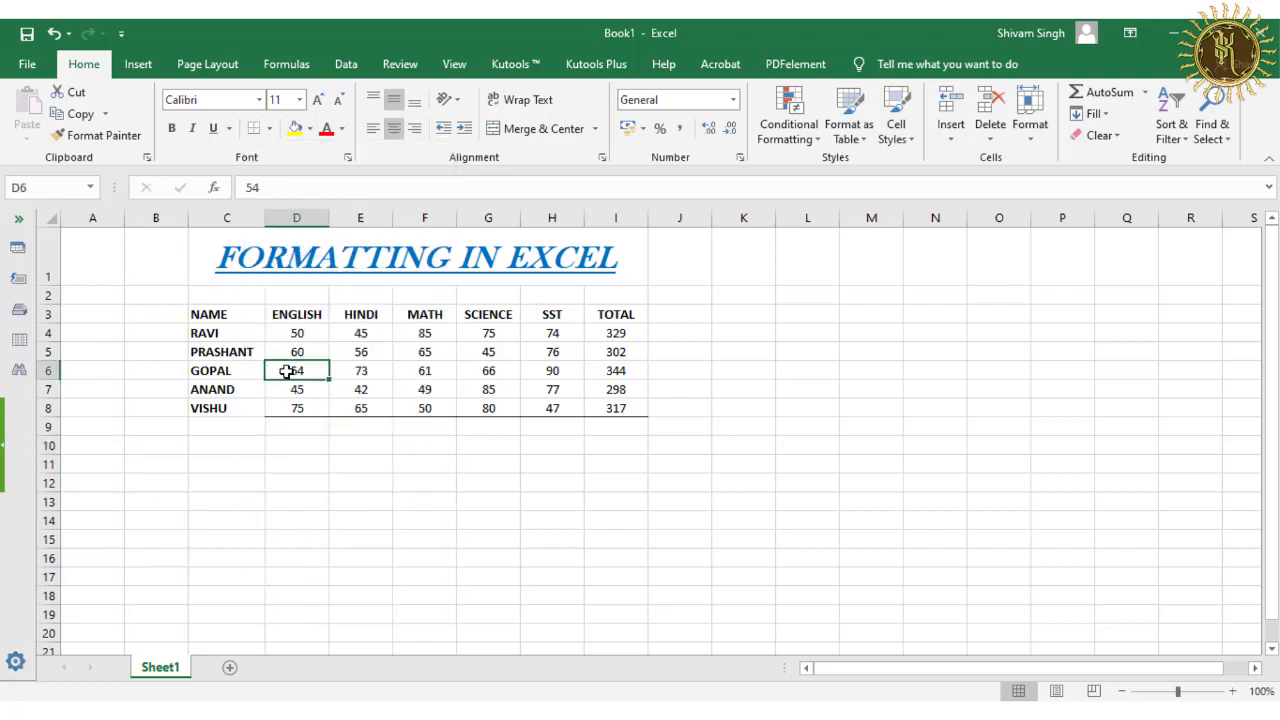
pyautogui.moveTo(287, 371); pyautogui.dragTo(621, 374)
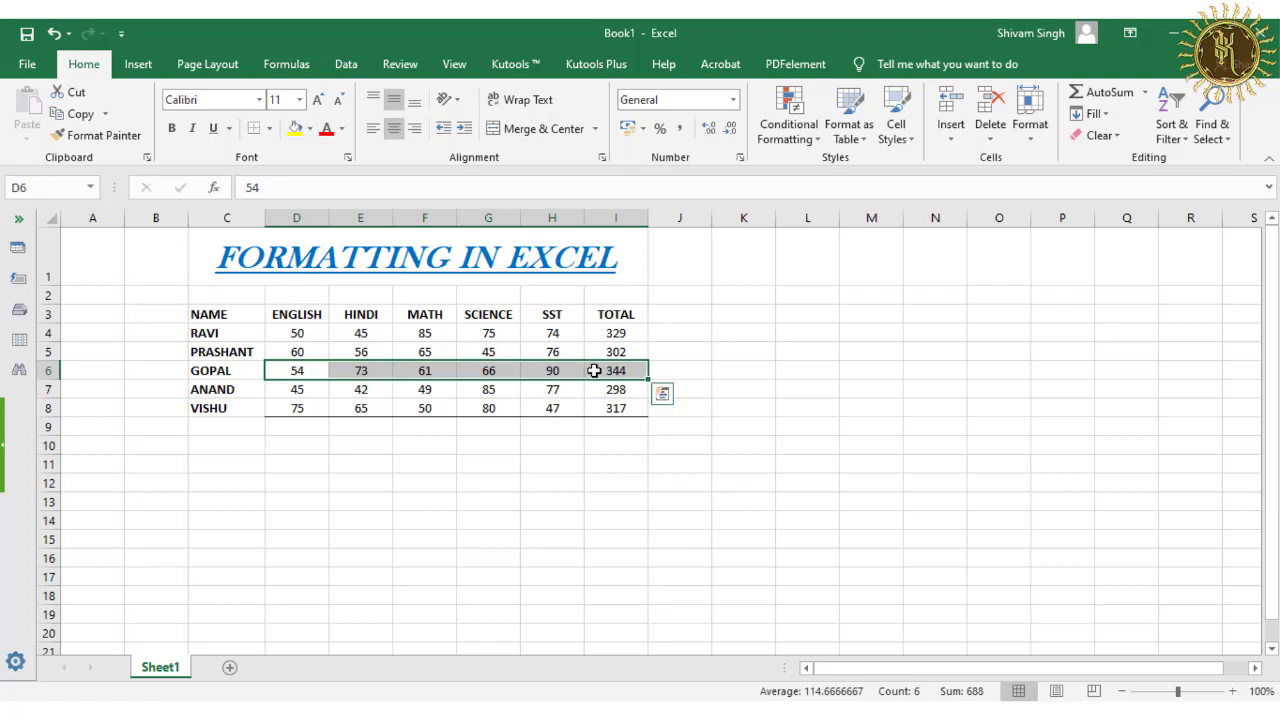
pyautogui.click(269, 130)
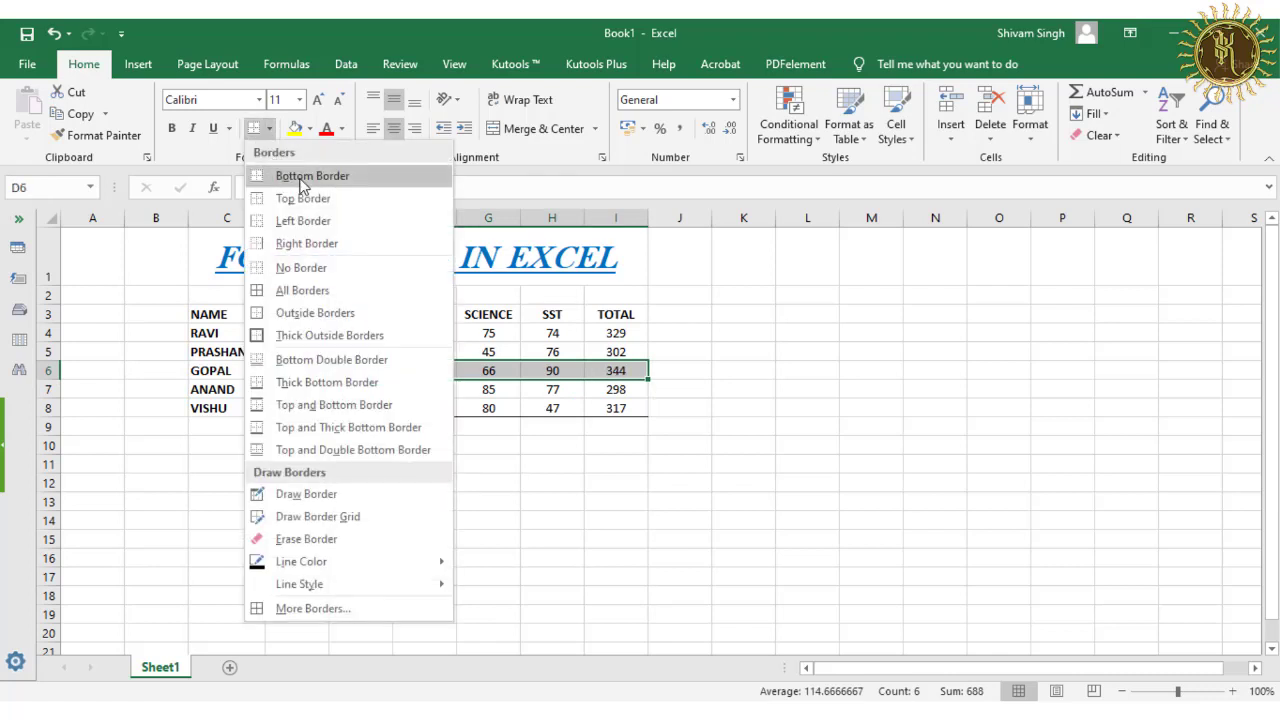
pyautogui.click(304, 180)
pyautogui.click(375, 438)
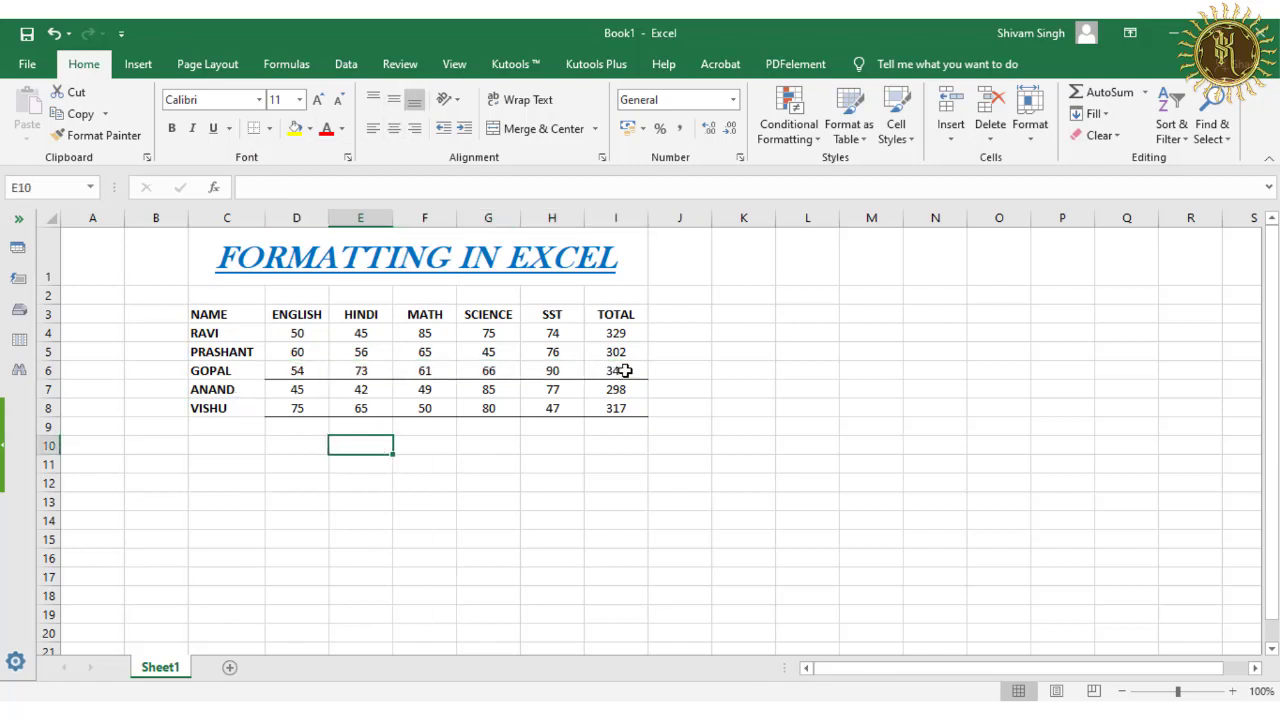
pyautogui.hotkey('ctrl', 'z')
pyautogui.hotkey('ctrl', 'z')
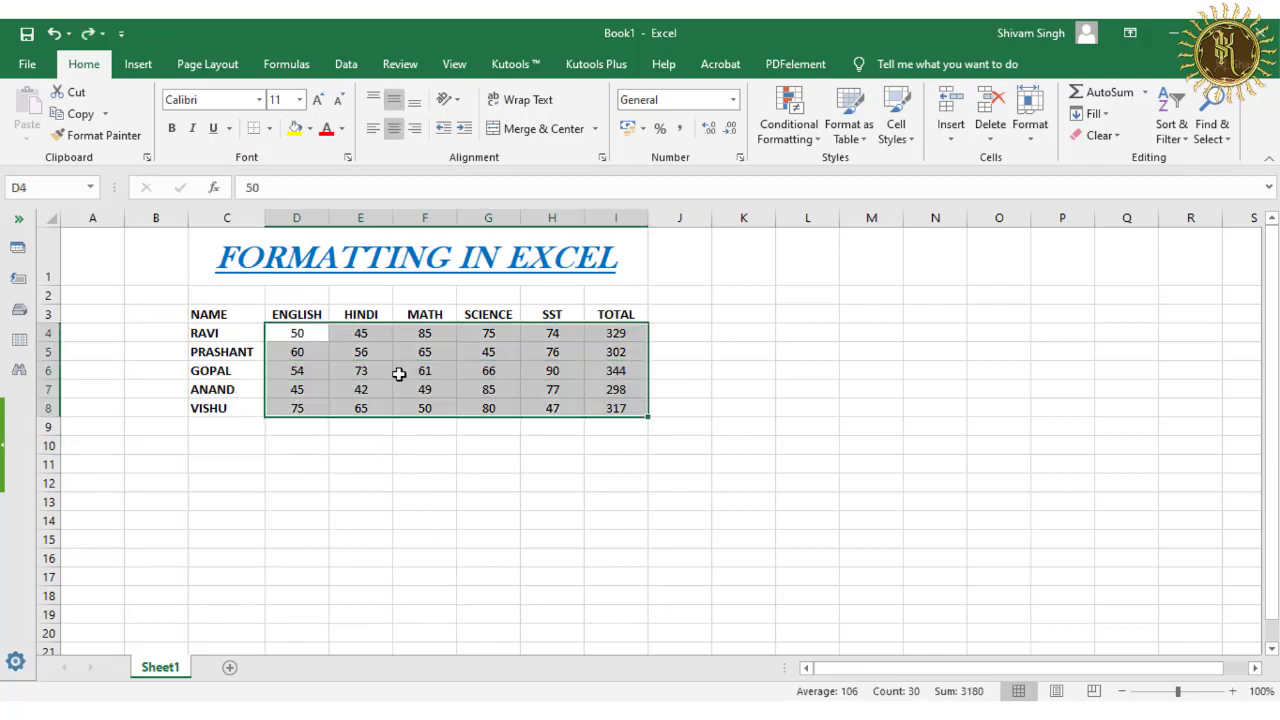
# - Try a Top Border on cells D6:I6, and undo it together with the bottom border under row 8
pyautogui.click(398, 372)
pyautogui.click(291, 368)
pyautogui.moveTo(355, 368); pyautogui.dragTo(612, 370)
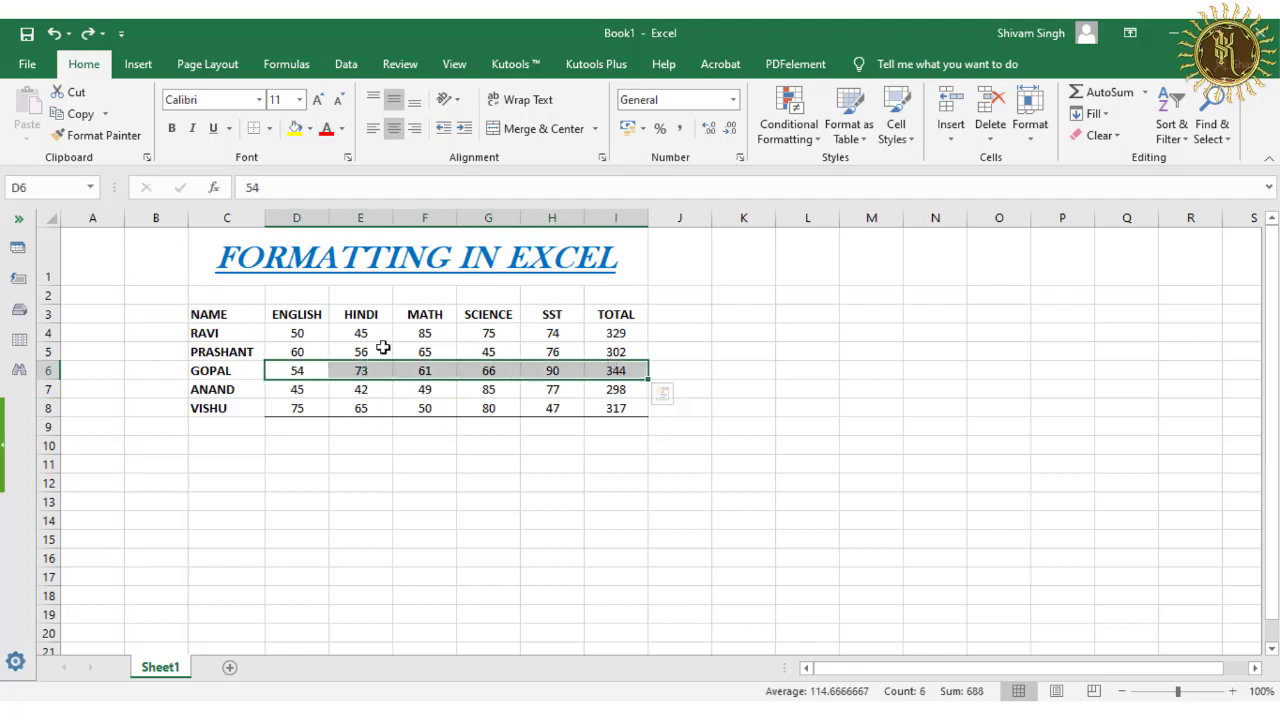
pyautogui.click(271, 137)
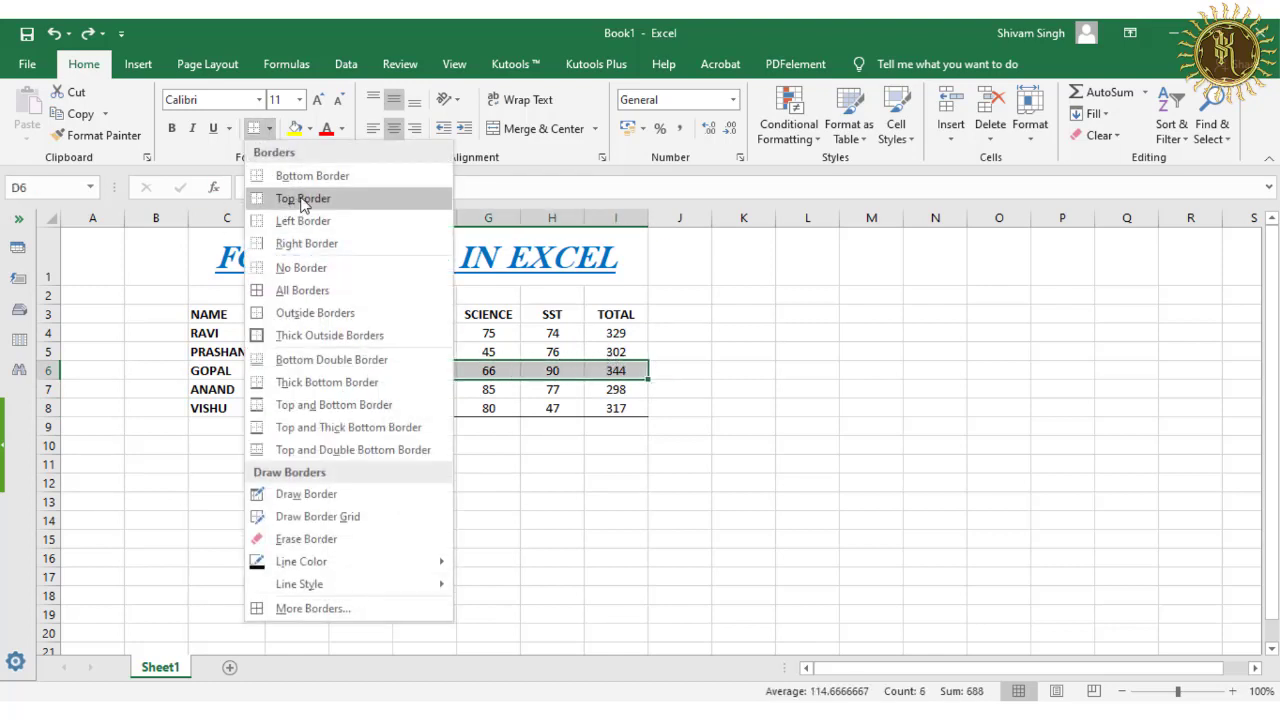
pyautogui.click(304, 197)
pyautogui.moveTo(290, 427); pyautogui.dragTo(328, 426)
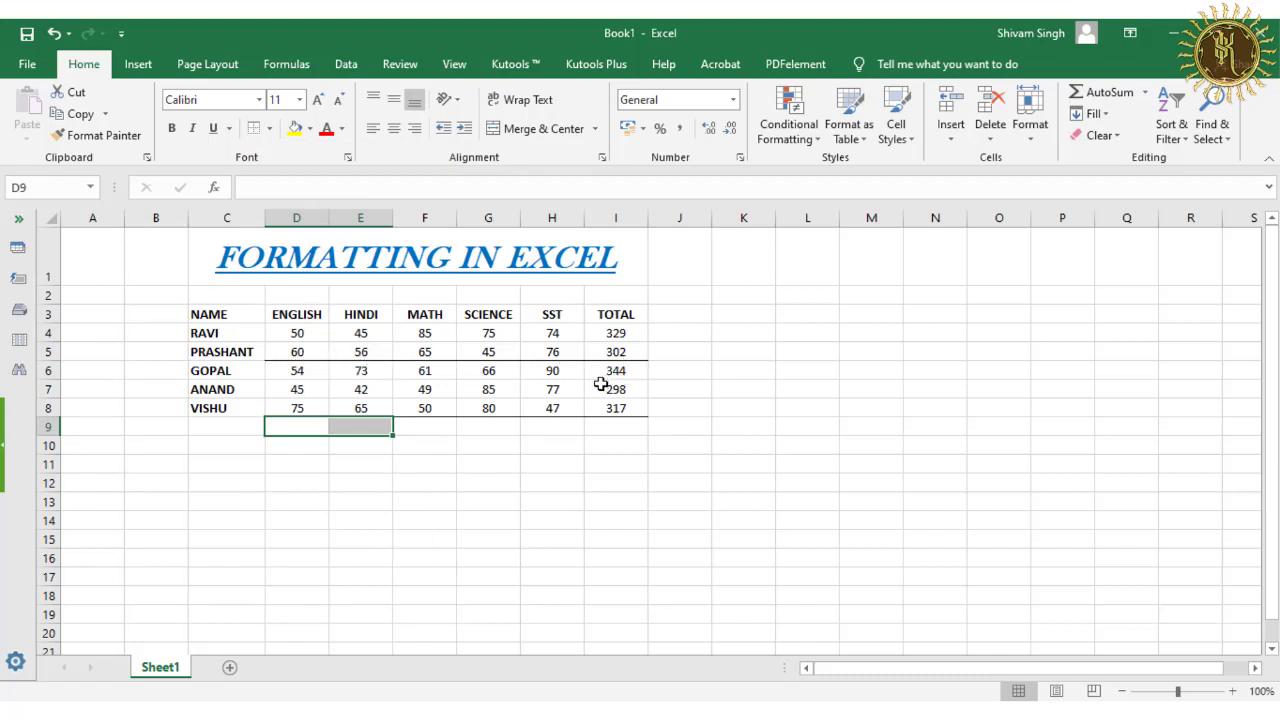
pyautogui.hotkey('ctrl', 'z')
pyautogui.hotkey('ctrl', 'z')
pyautogui.click(462, 441)
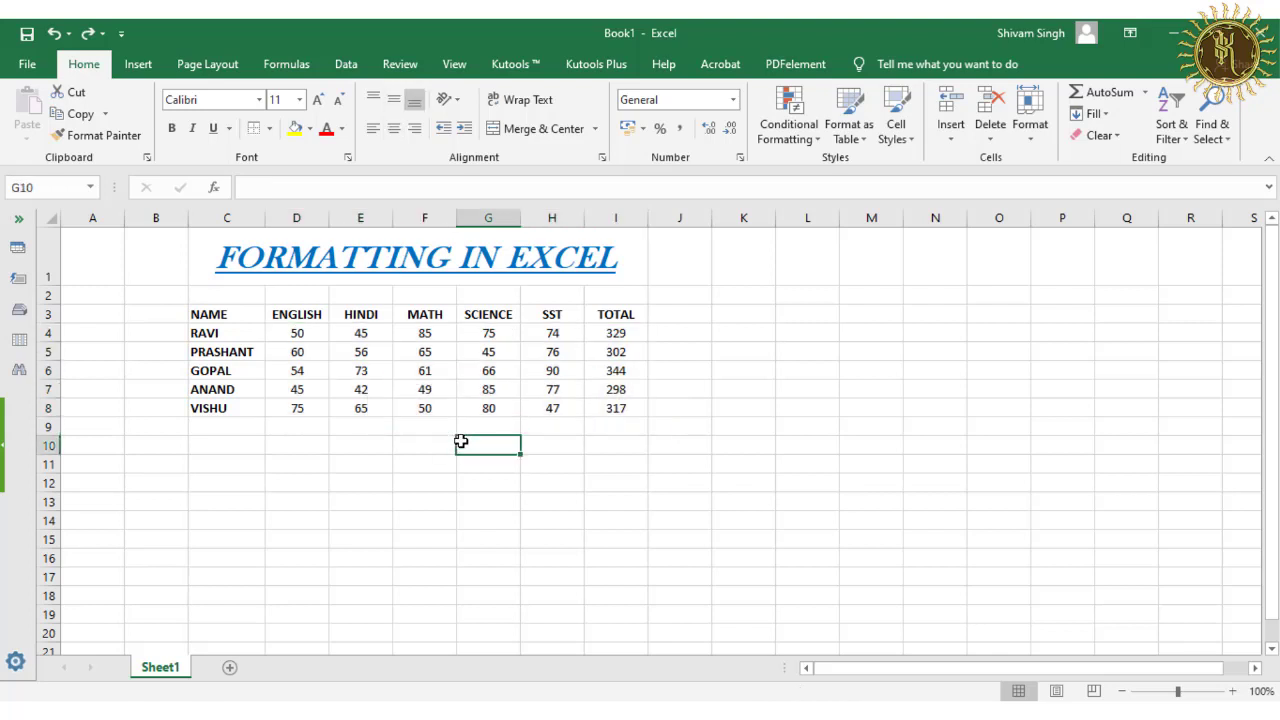
# - Apply a Left Border to GOPAL's SCIENCE mark in cell G6
pyautogui.click(269, 128)
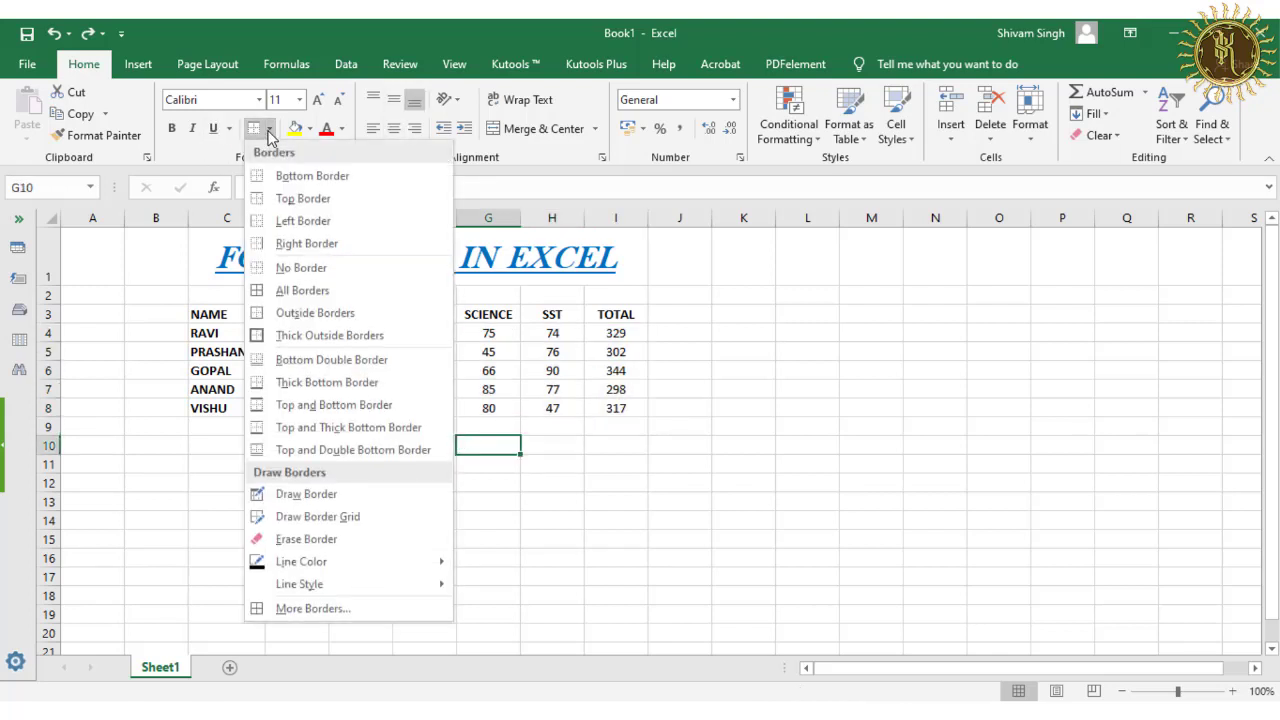
pyautogui.click(500, 372)
pyautogui.click(481, 371)
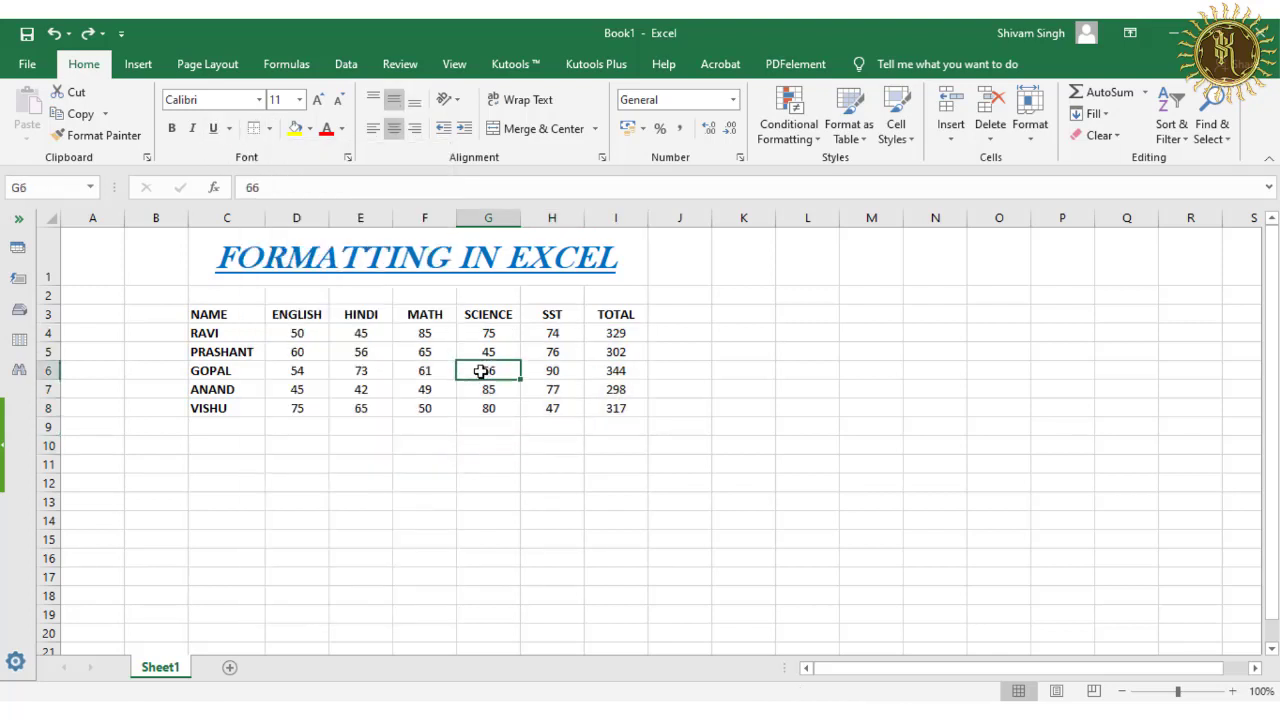
pyautogui.click(269, 128)
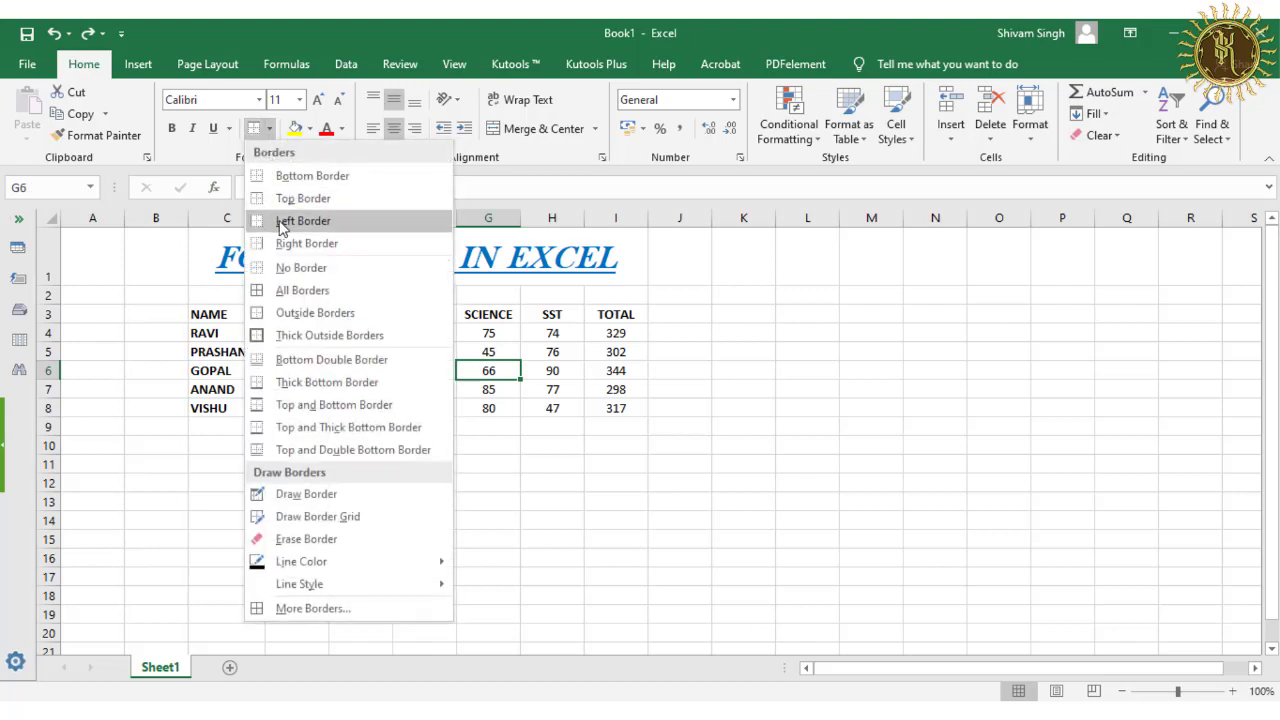
pyautogui.click(301, 221)
pyautogui.click(503, 430)
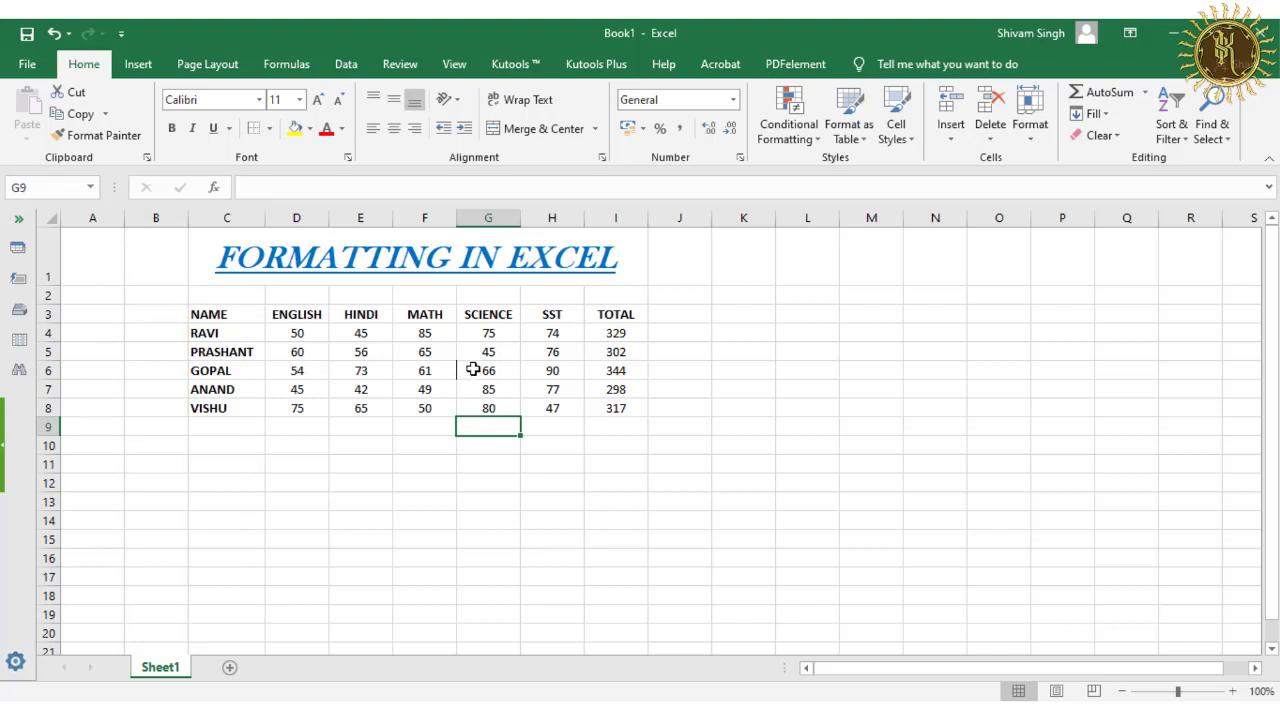
# - Apply a Right Border to ANAND's SCIENCE mark in cell G7
pyautogui.click(481, 391)
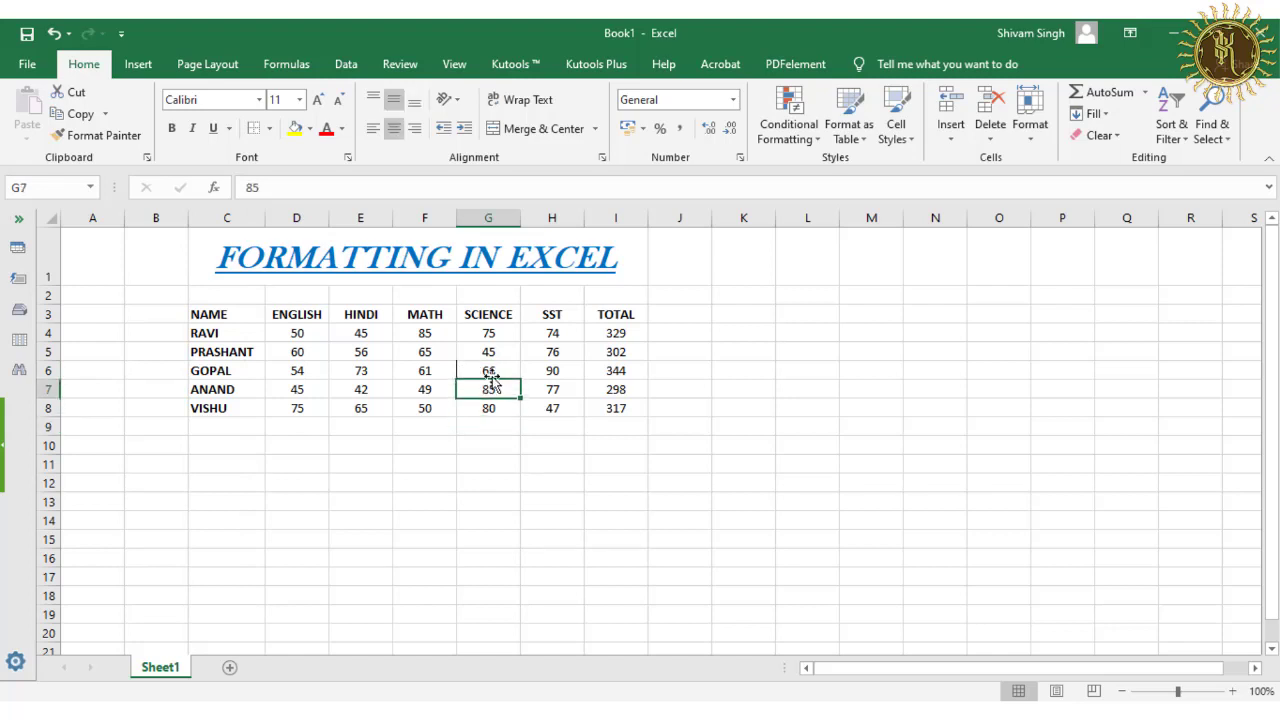
pyautogui.click(271, 131)
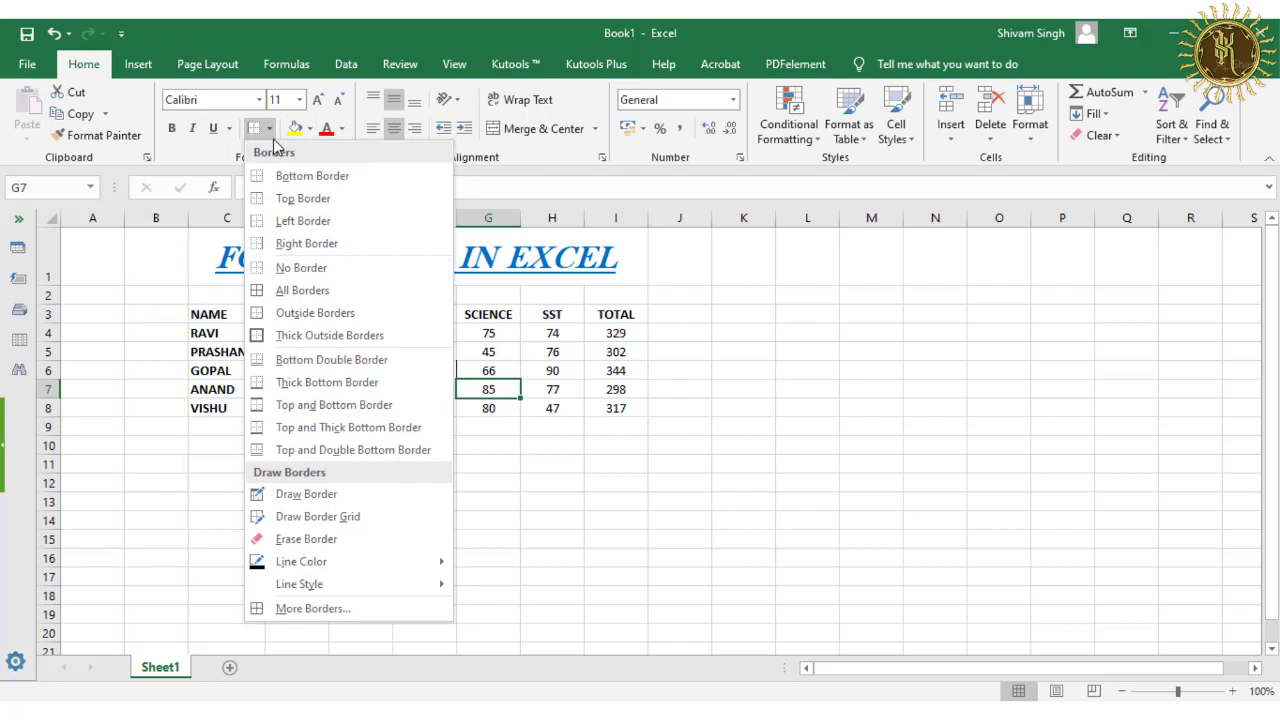
pyautogui.click(296, 246)
pyautogui.click(492, 425)
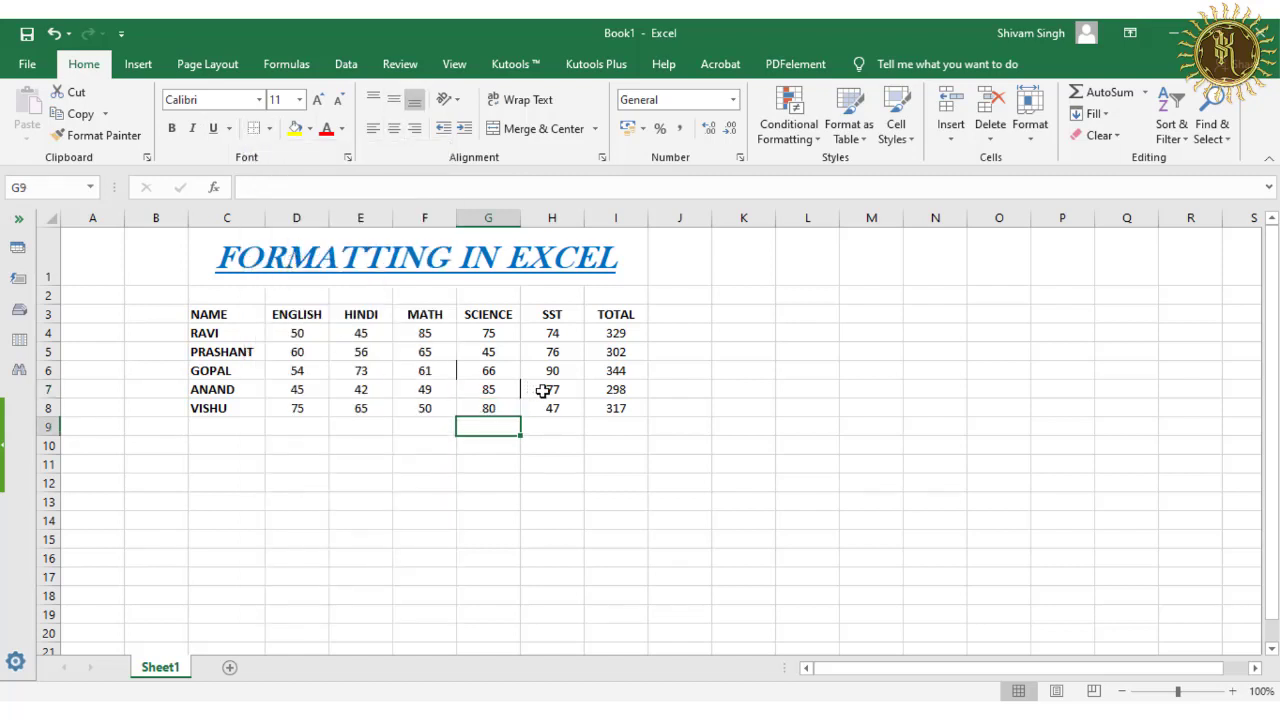
pyautogui.click(361, 389)
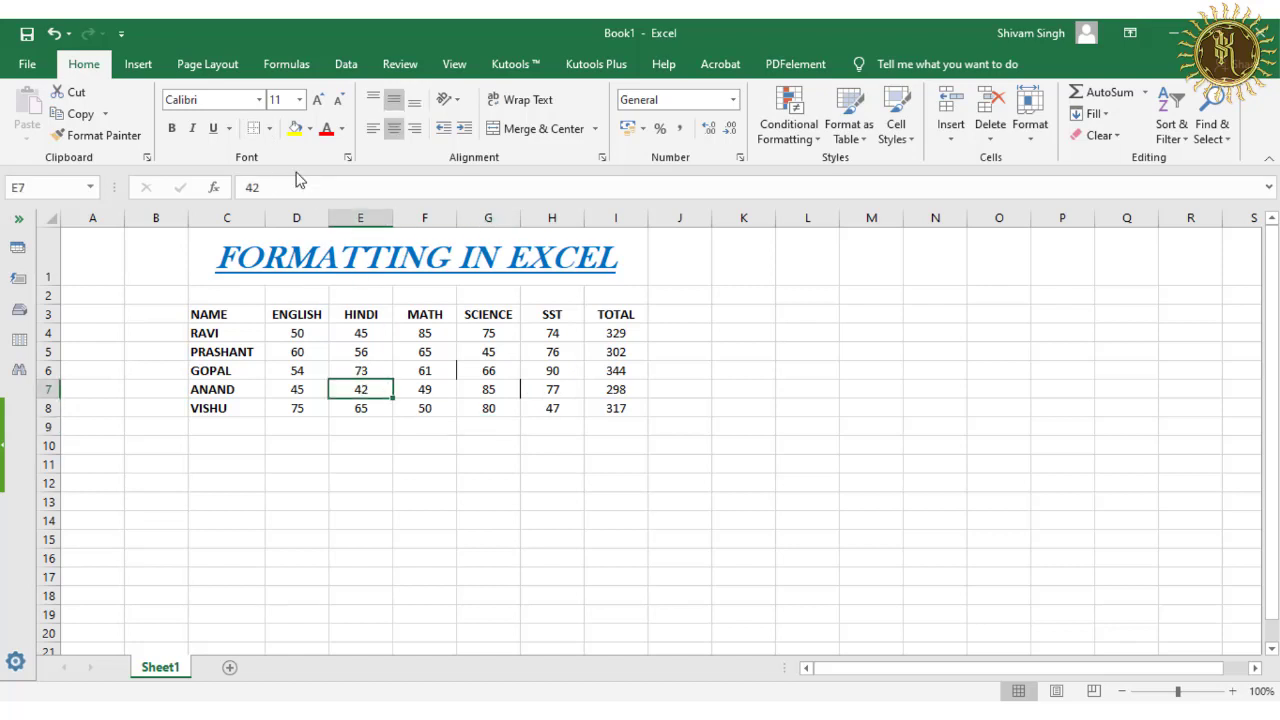
pyautogui.click(269, 128)
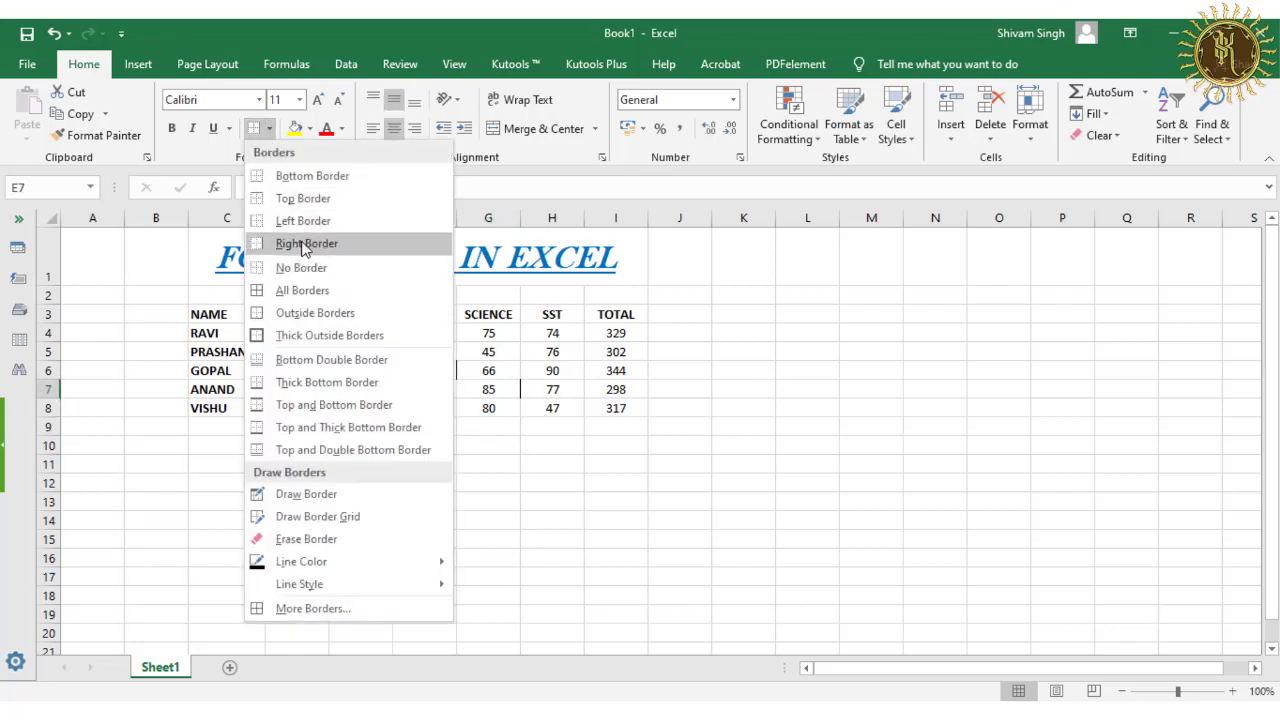
pyautogui.click(490, 389)
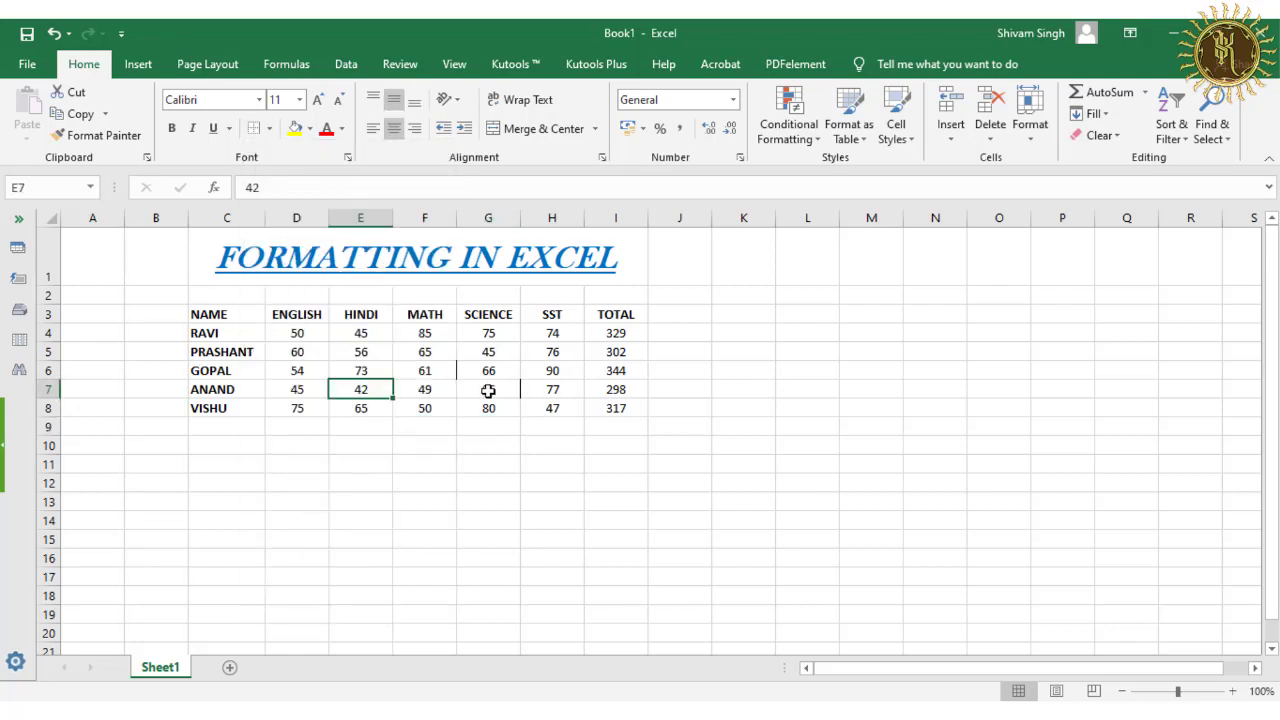
# - Remove the borders from the SCIENCE marks in cells G6:G7 with No Border
pyautogui.click(490, 389)
pyautogui.moveTo(488, 372); pyautogui.dragTo(493, 384)
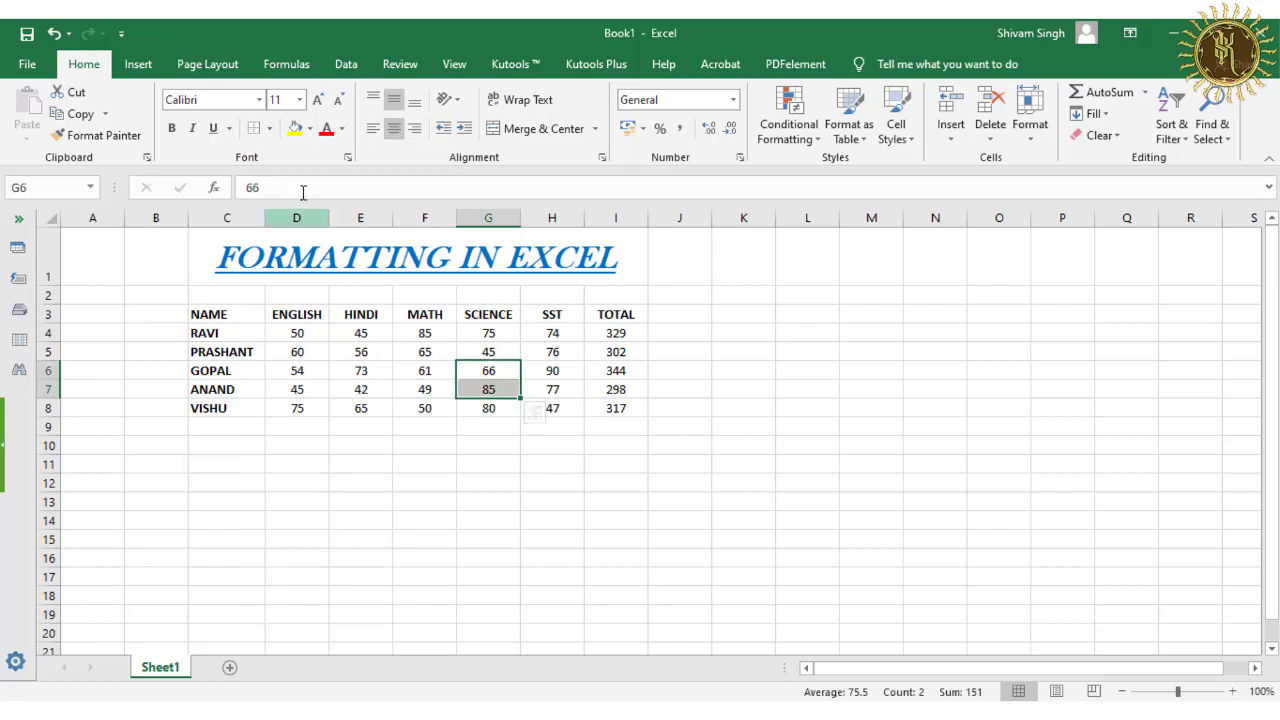
pyautogui.click(269, 129)
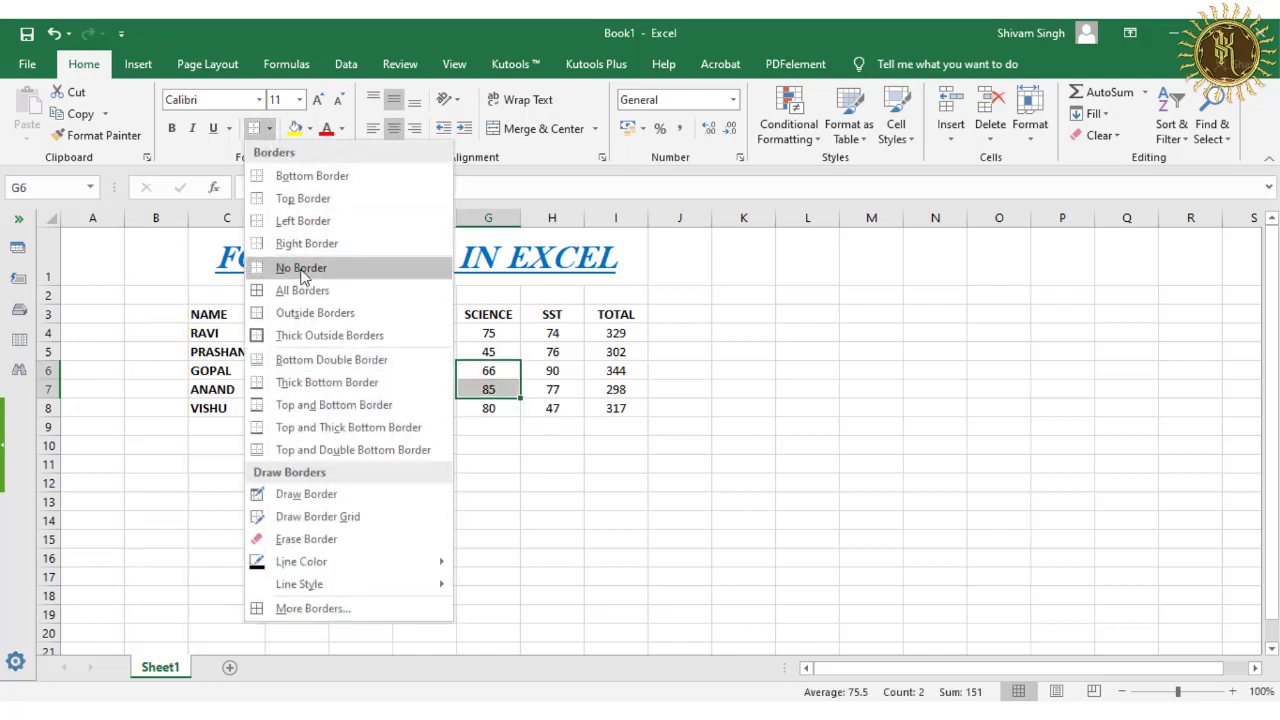
pyautogui.click(301, 270)
pyautogui.click(490, 428)
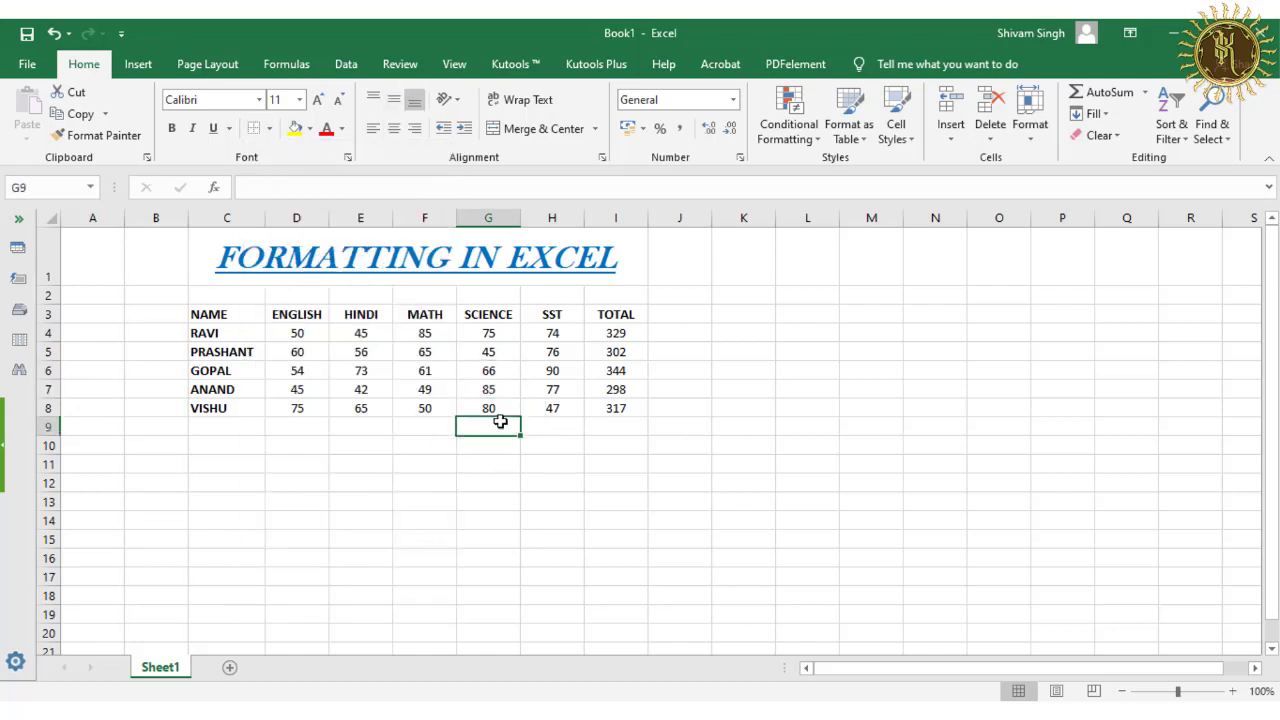
# - Apply All Borders to GOPAL's MATH mark in cell F6
pyautogui.click(486, 370)
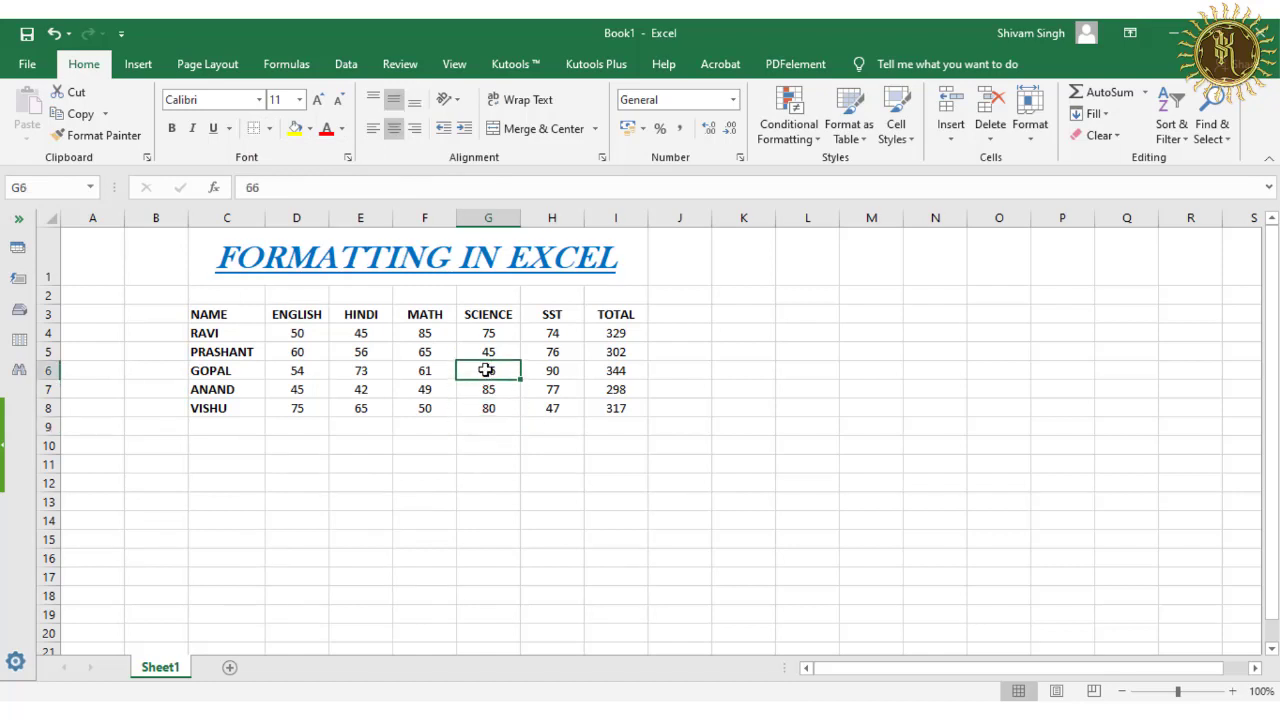
pyautogui.click(420, 371)
pyautogui.click(270, 129)
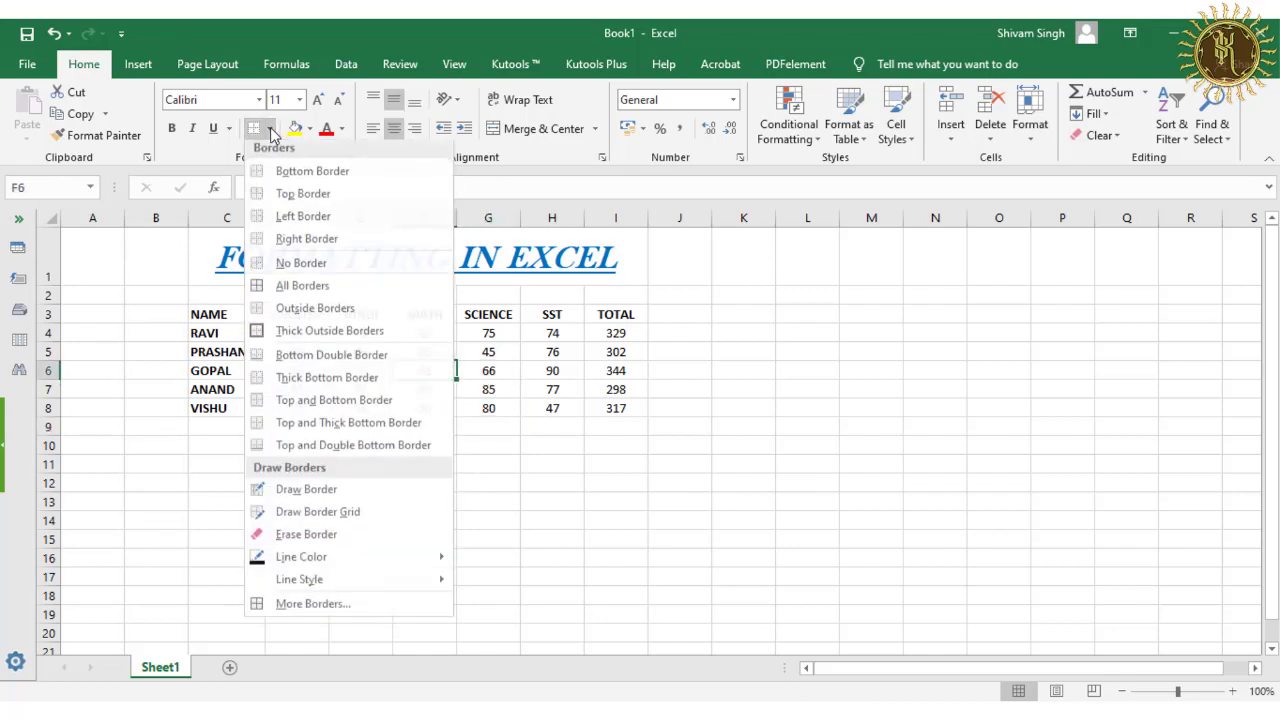
pyautogui.click(321, 290)
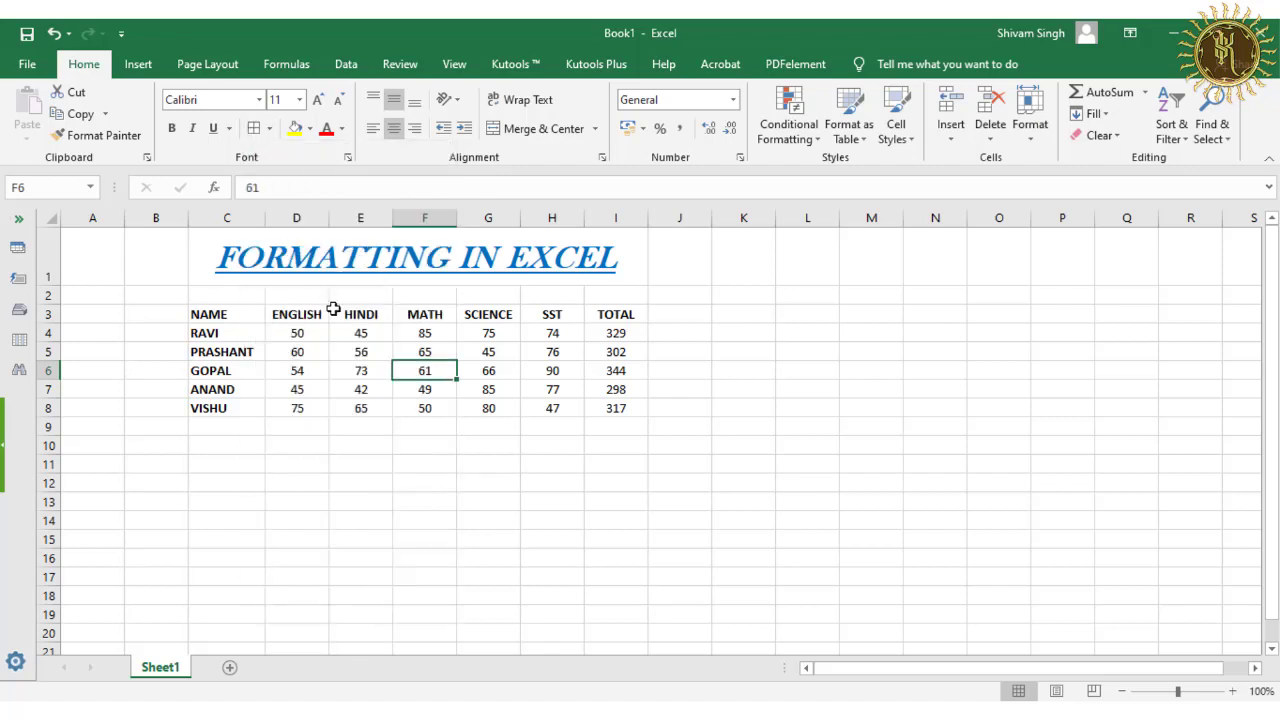
pyautogui.click(543, 406)
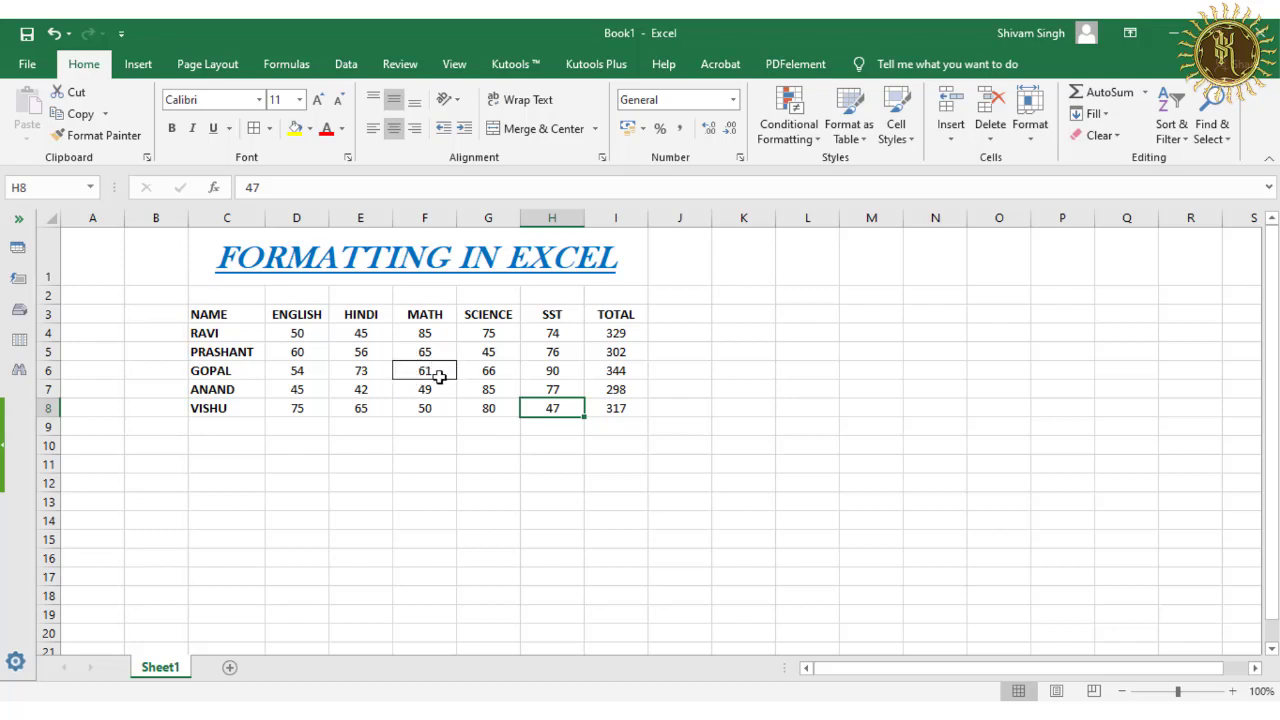
# - Apply All Borders to the whole marks table in cells C3:I8
pyautogui.moveTo(205, 315); pyautogui.dragTo(608, 411)
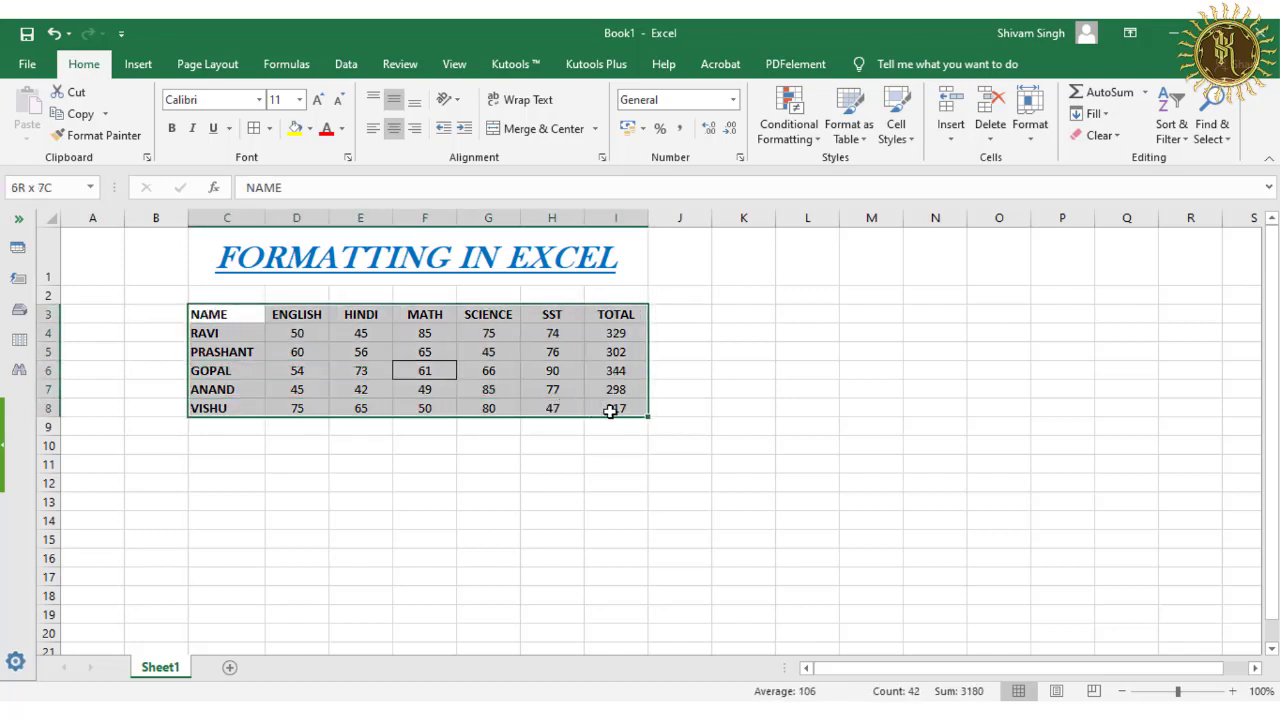
pyautogui.click(268, 129)
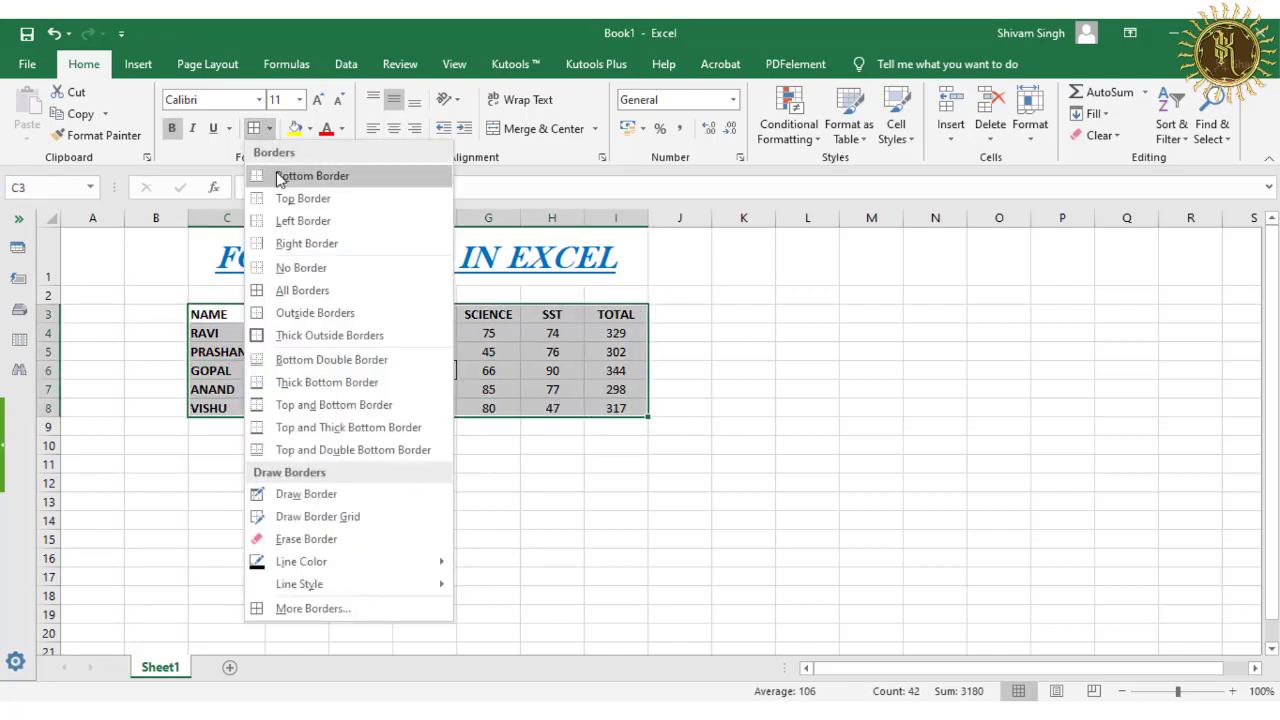
pyautogui.click(302, 290)
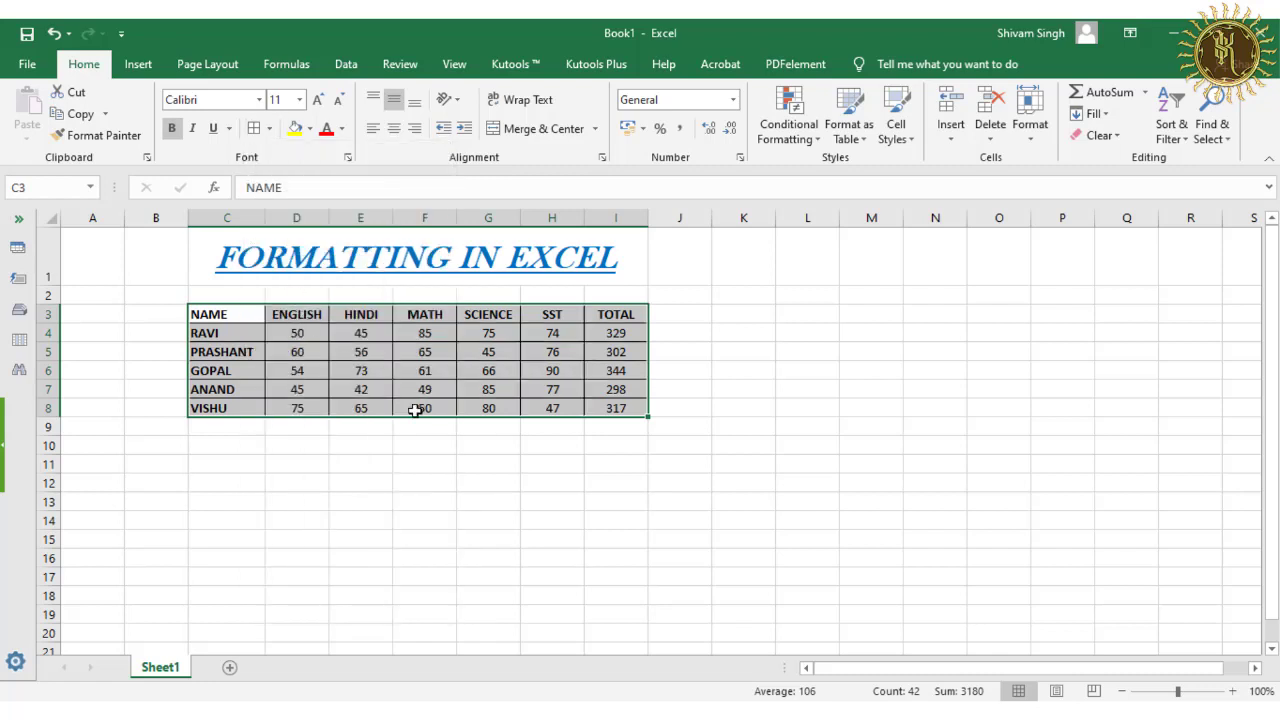
pyautogui.click(440, 446)
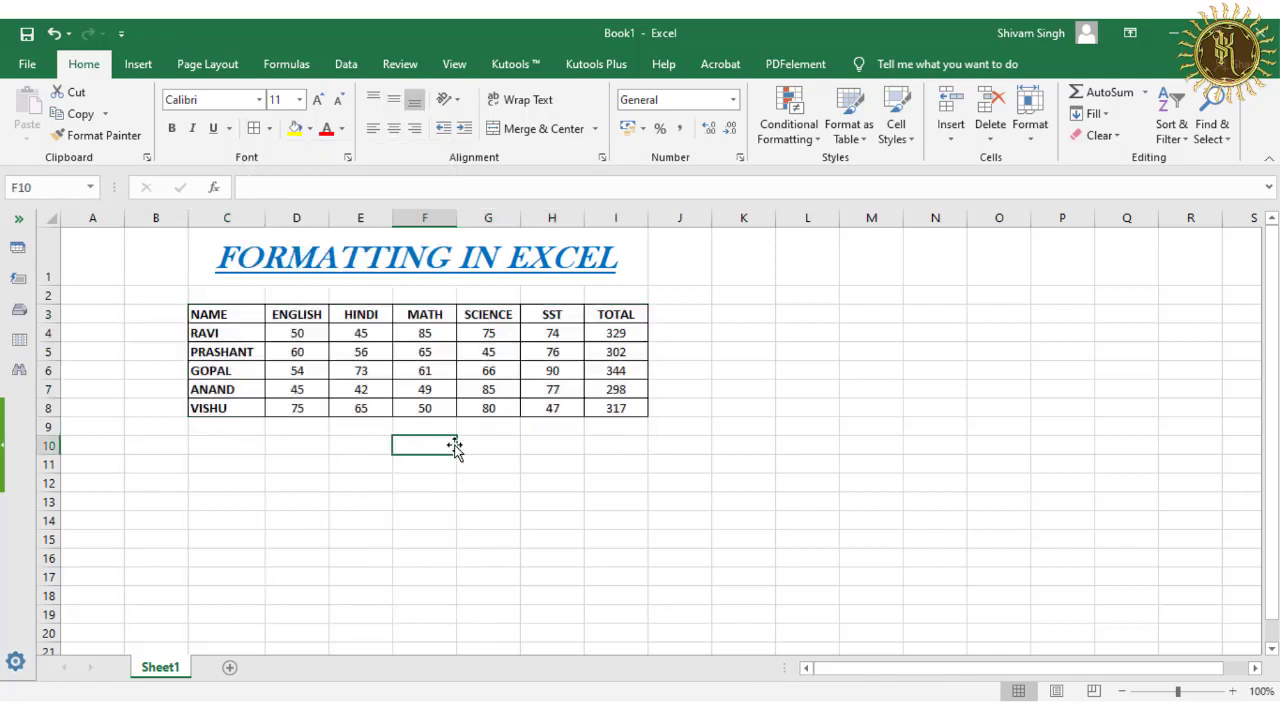
pyautogui.click(312, 443)
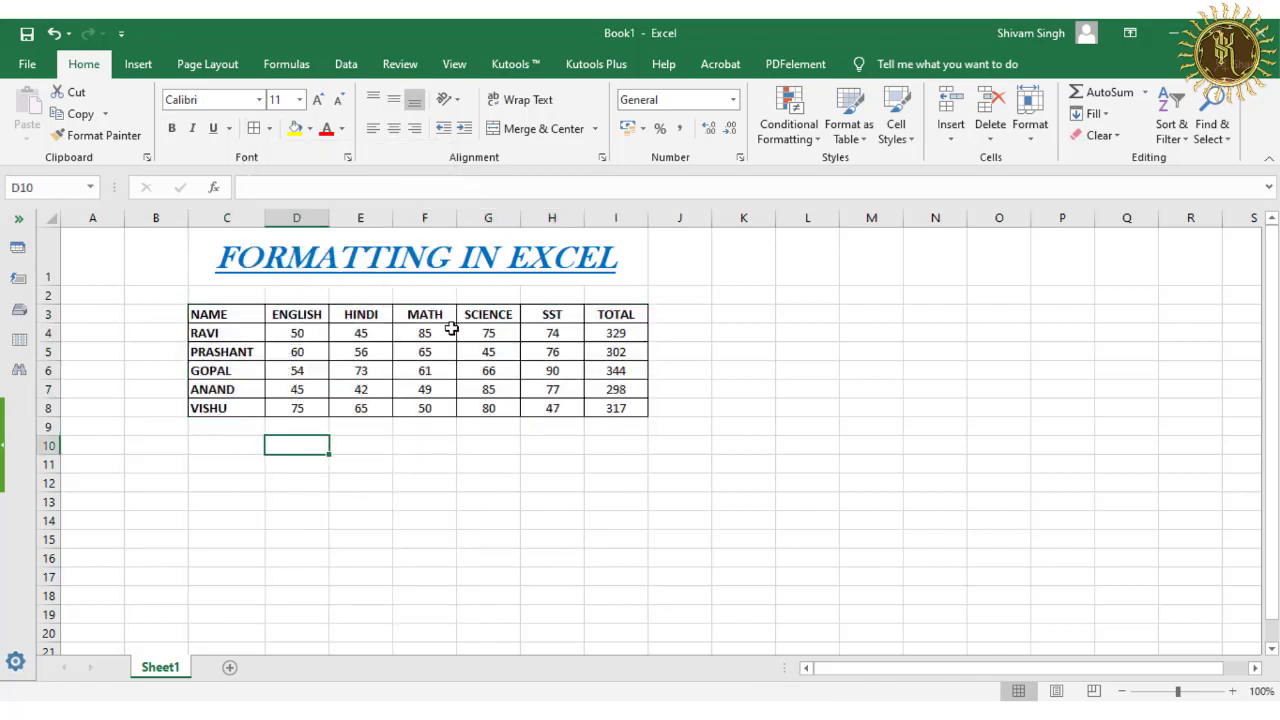
# - Undo the All Borders formatting on the marks table and on the MATH mark in cell F6
pyautogui.click(360, 366)
pyautogui.hotkey('ctrl', 'a')
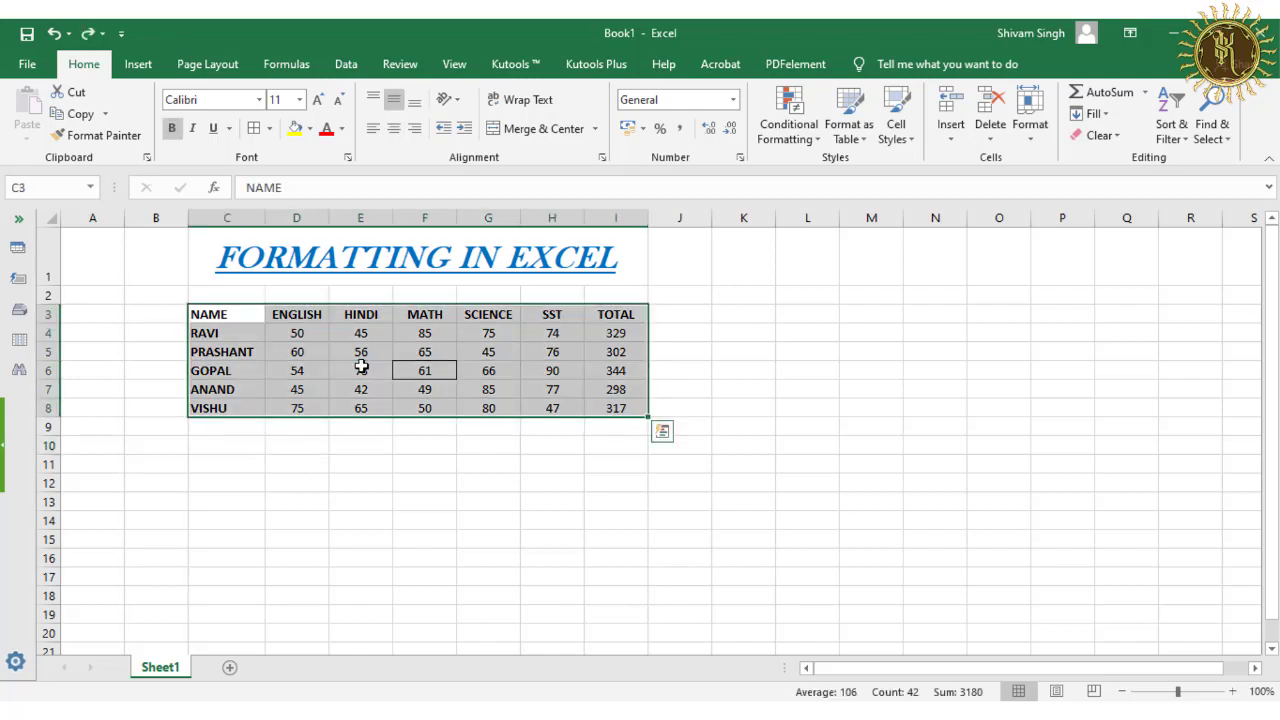
pyautogui.press('Right')
pyautogui.press('Left')
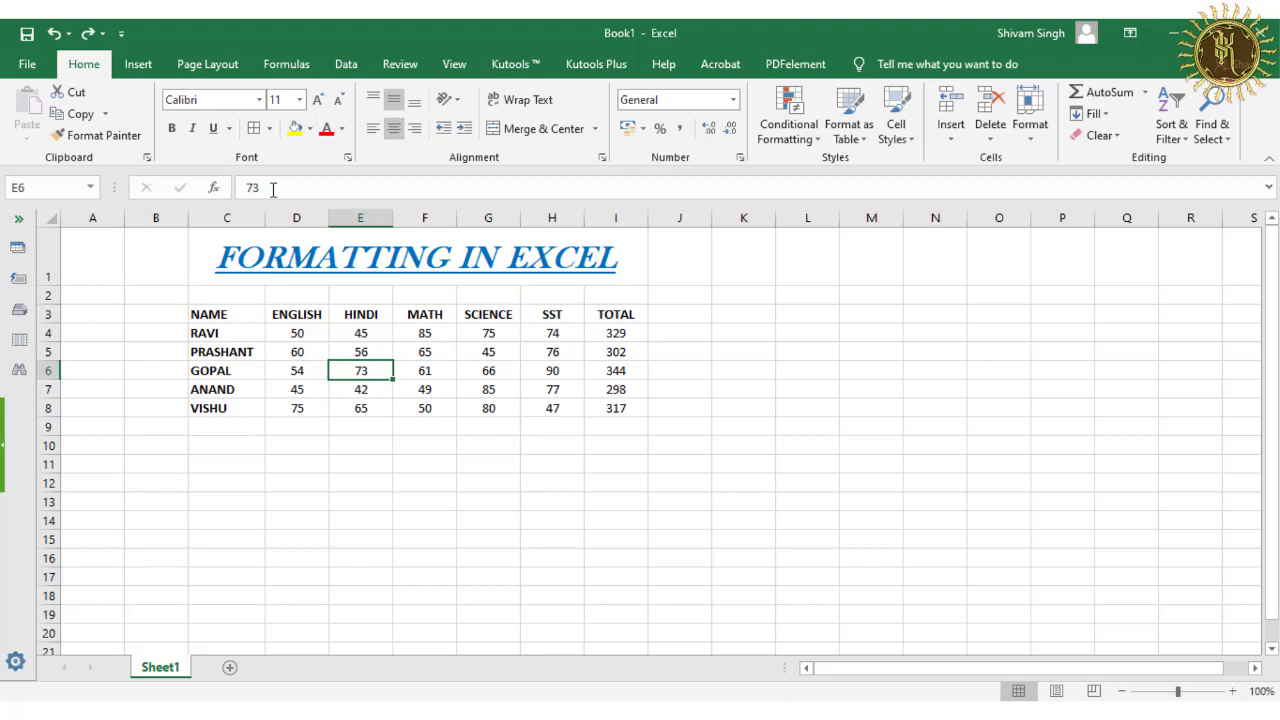
# - Apply All Borders to the marks table C3:I8 once more, and undo it
pyautogui.click(270, 130)
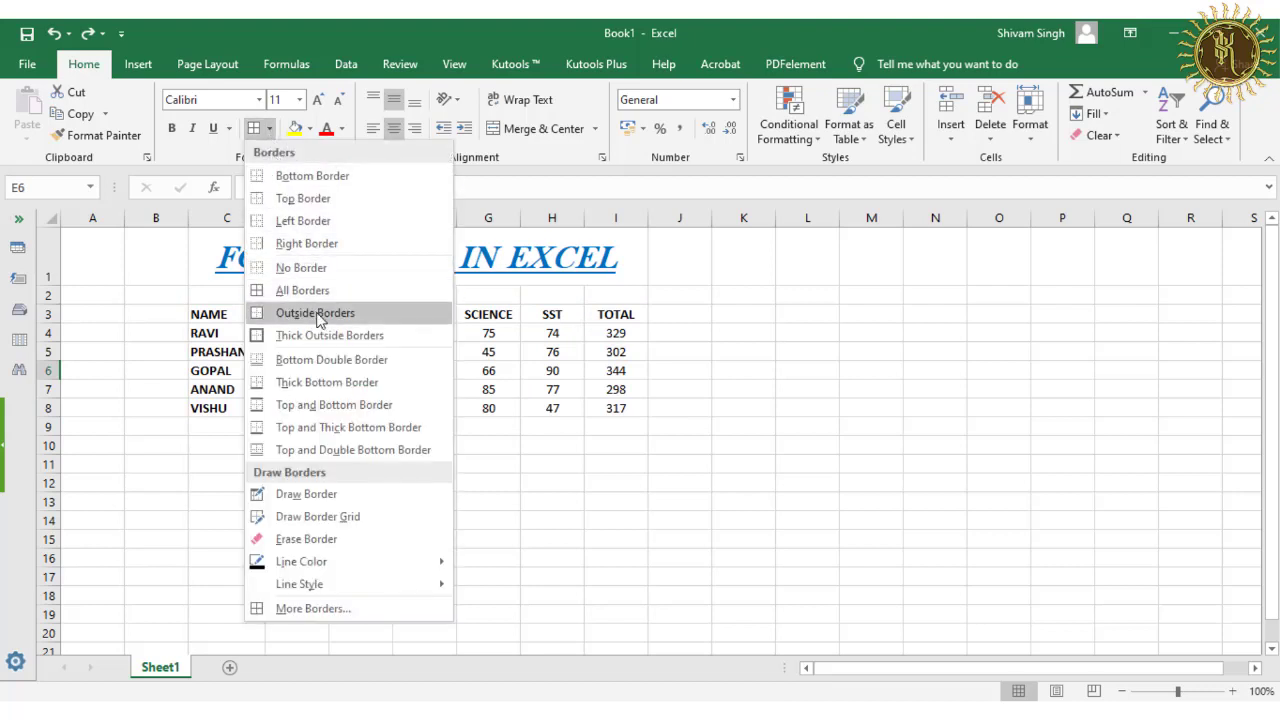
pyautogui.click(482, 368)
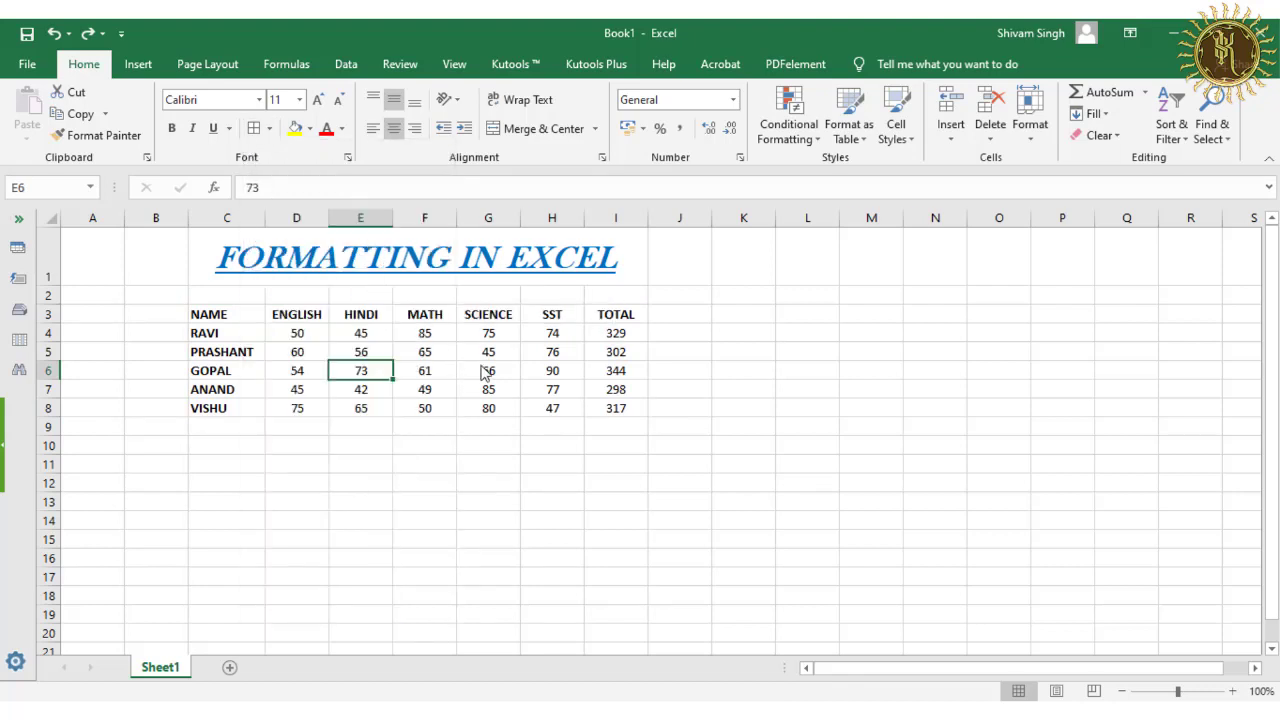
pyautogui.moveTo(208, 316)
pyautogui.mouseDown()
pyautogui.moveTo(480, 394)
pyautogui.moveTo(608, 410)
pyautogui.mouseUp()
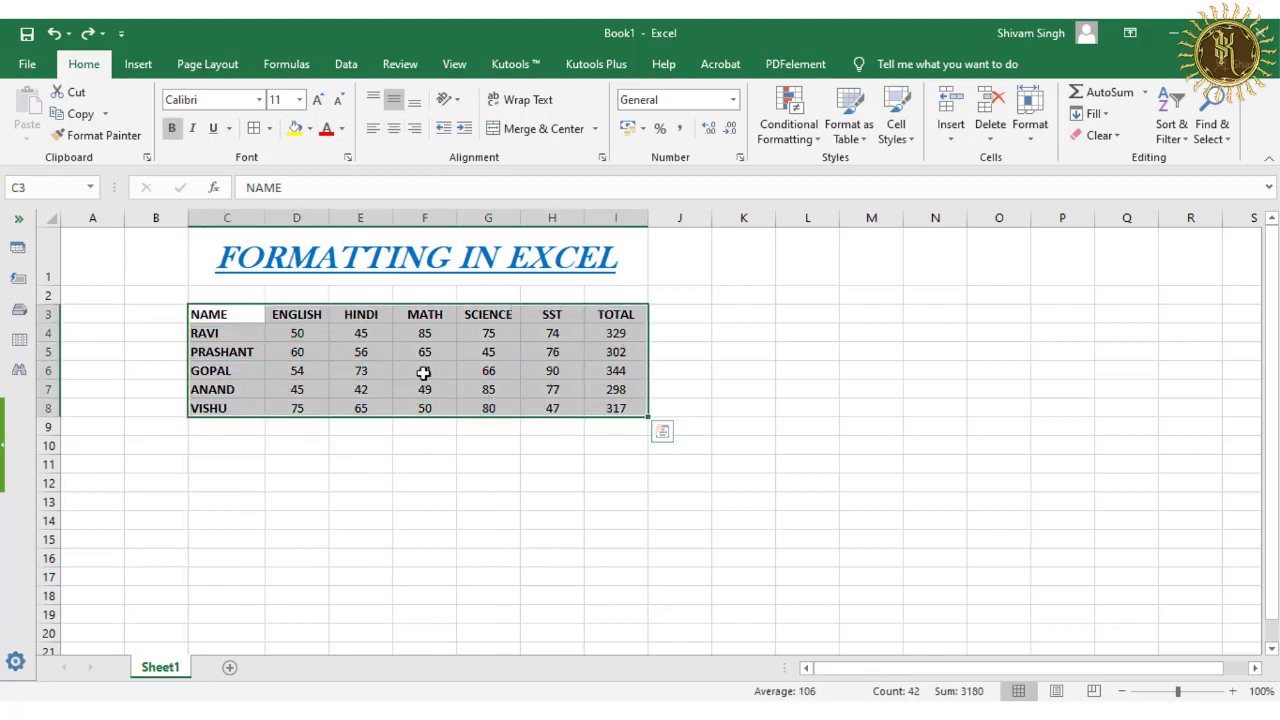
pyautogui.click(270, 129)
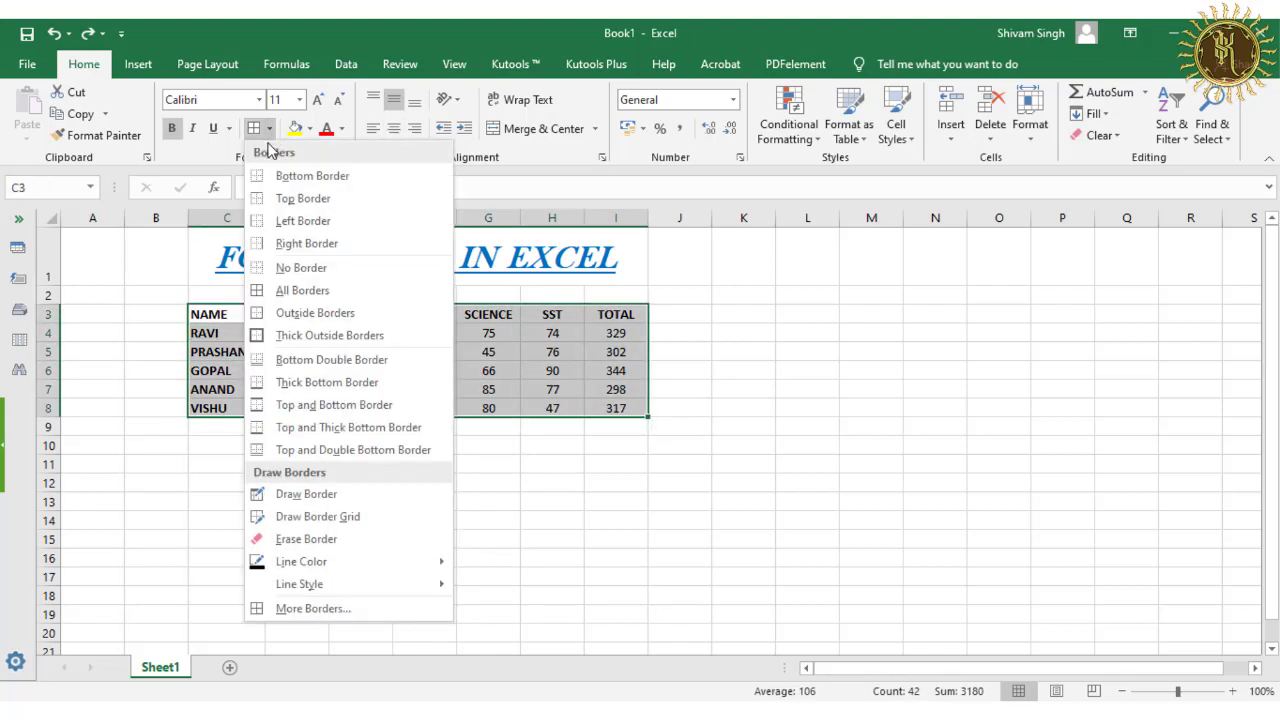
pyautogui.click(302, 290)
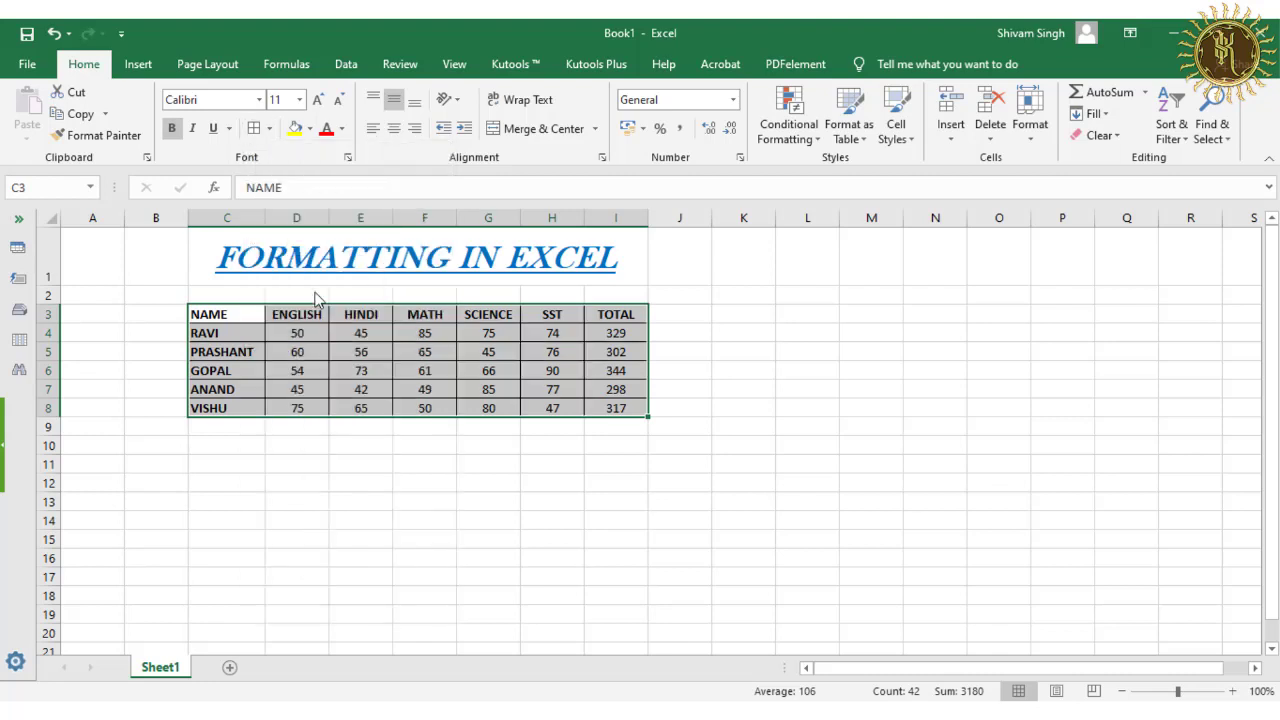
pyautogui.hotkey('ctrl', 'z')
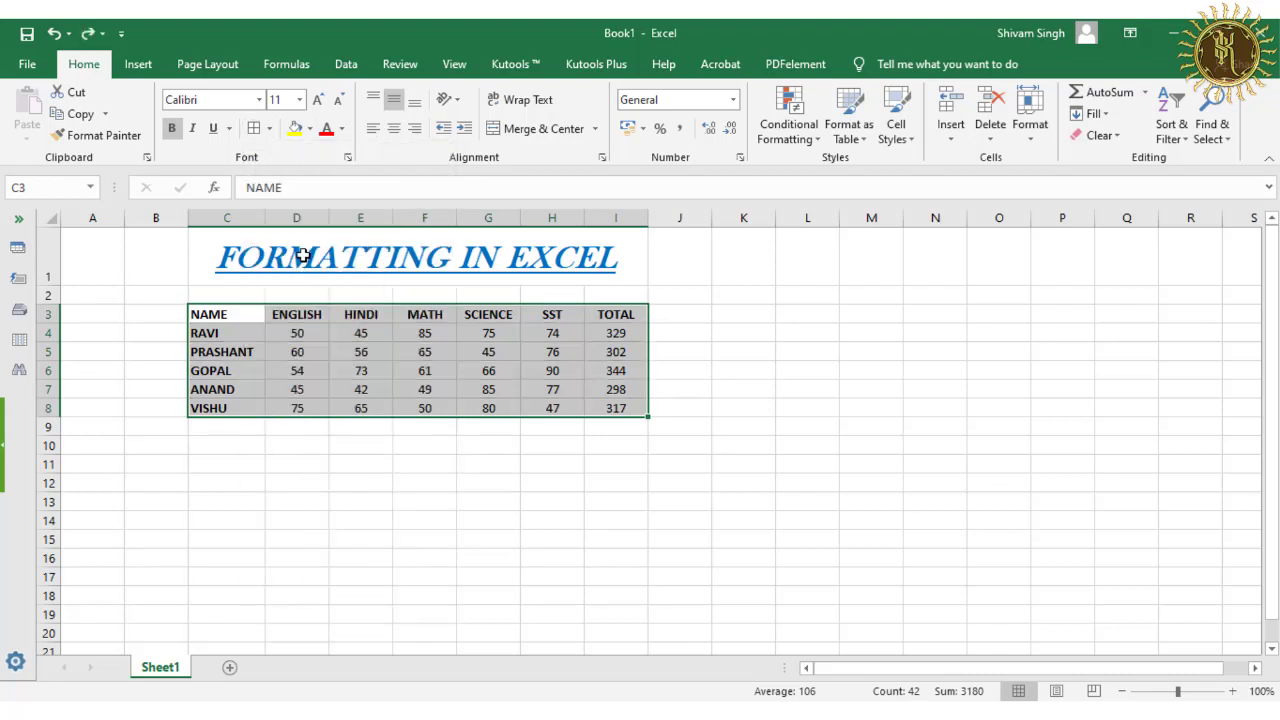
# - Apply Outside Borders around the marks table C3:I8, and undo the change
pyautogui.click(270, 128)
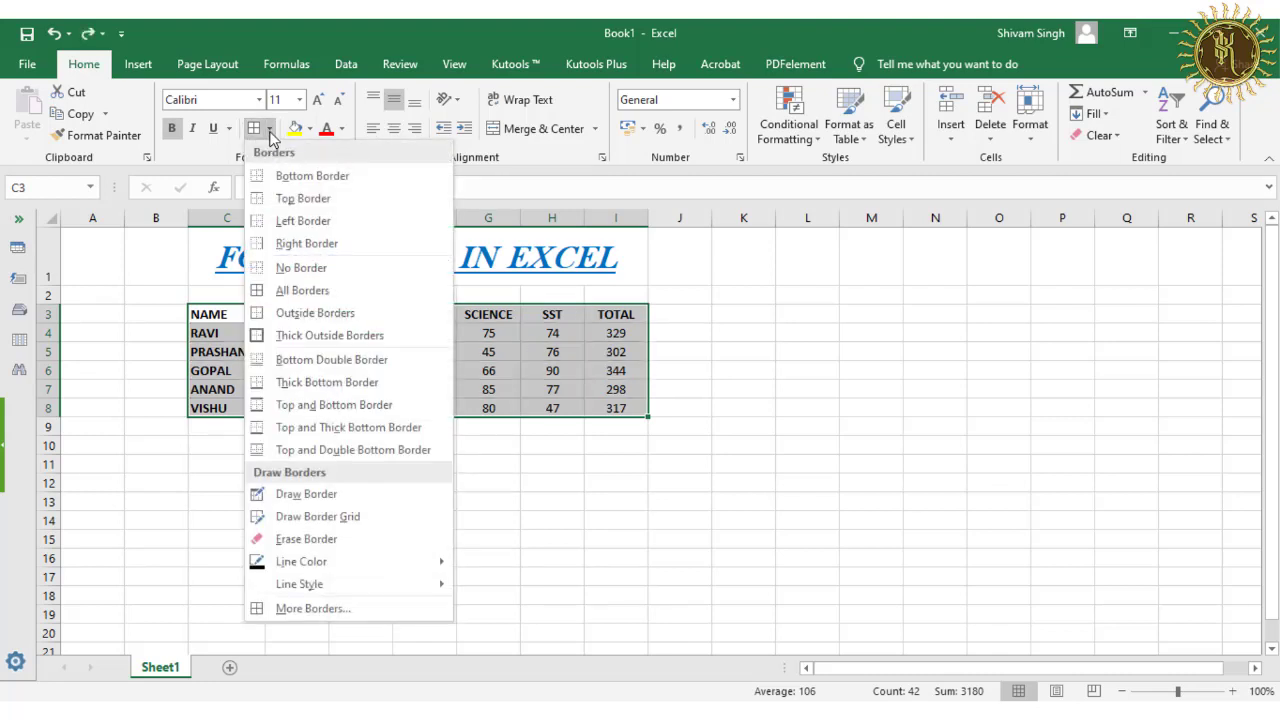
pyautogui.click(306, 318)
pyautogui.click(331, 463)
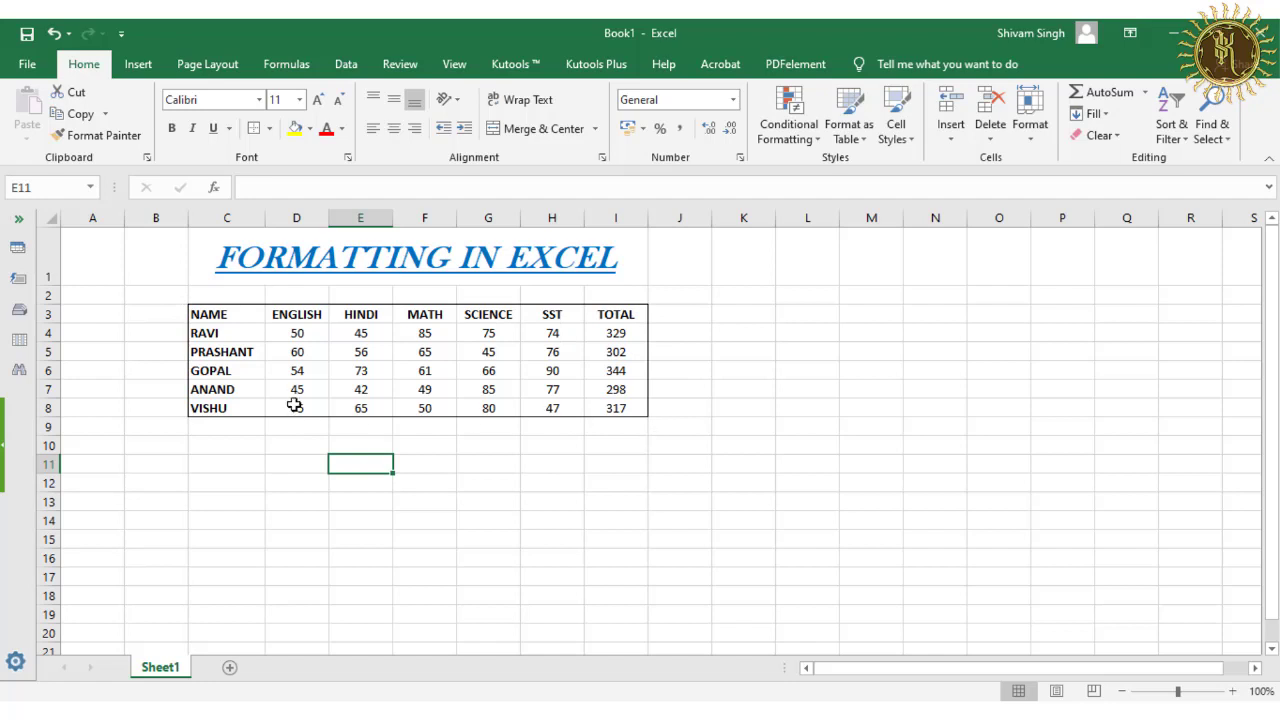
pyautogui.hotkey('ctrl', 'z')
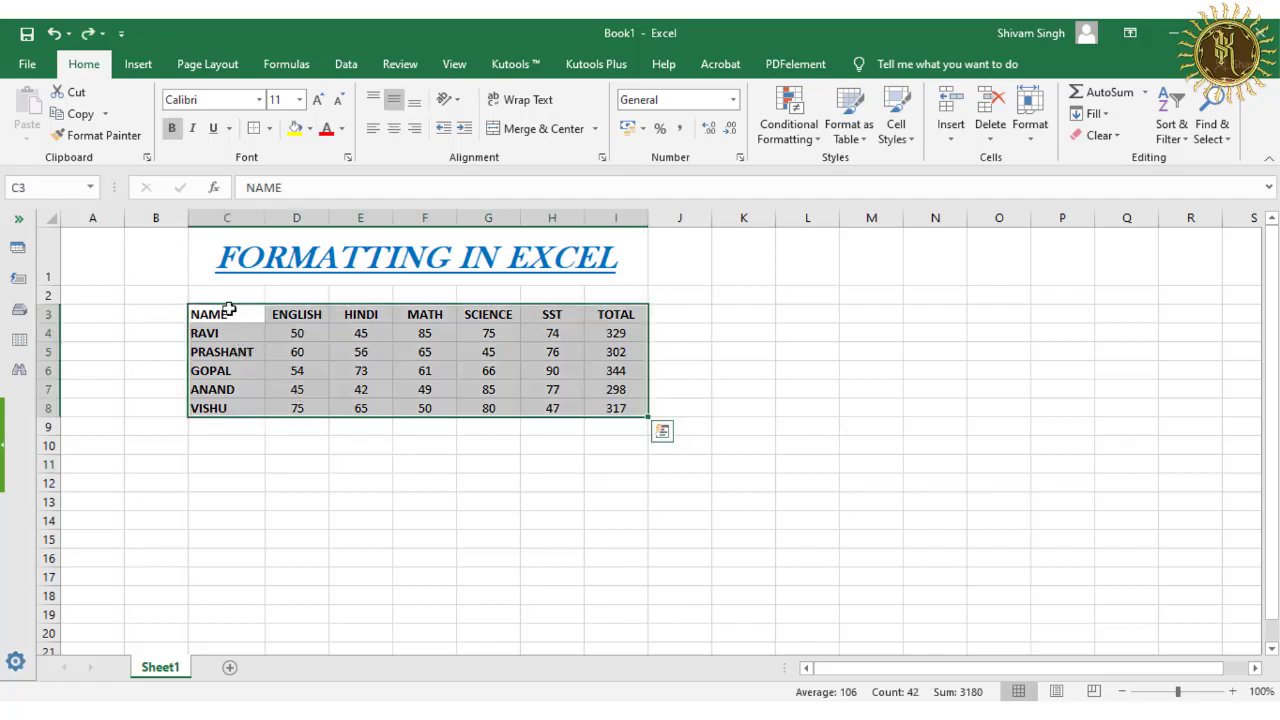
# - Apply Thick Outside Borders around the marks table C3:I8, and undo the change
pyautogui.click(269, 128)
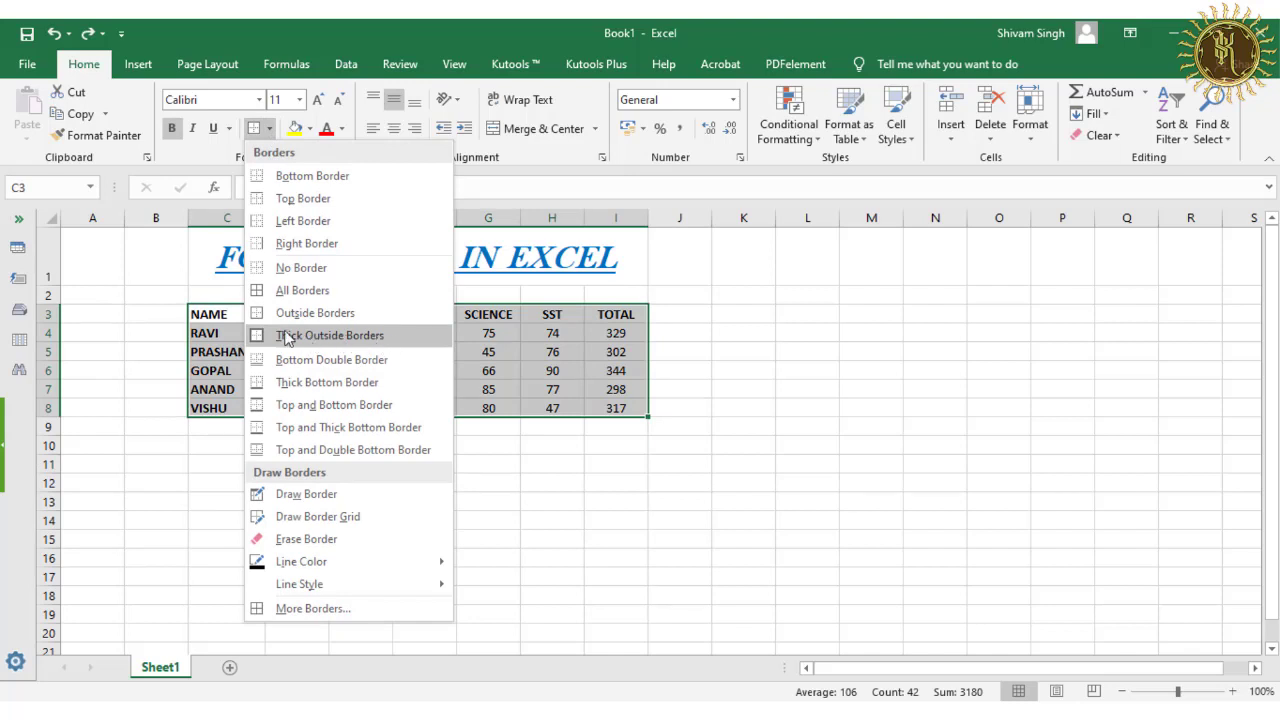
pyautogui.click(323, 338)
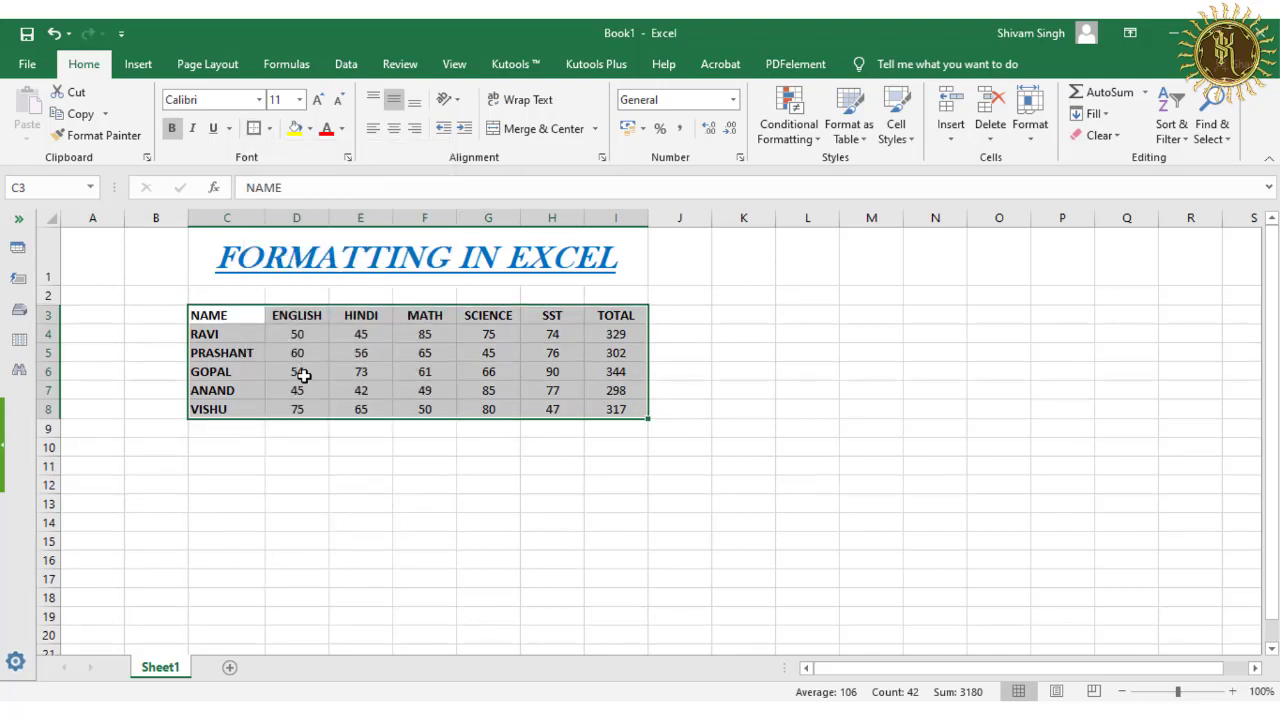
pyautogui.click(286, 441)
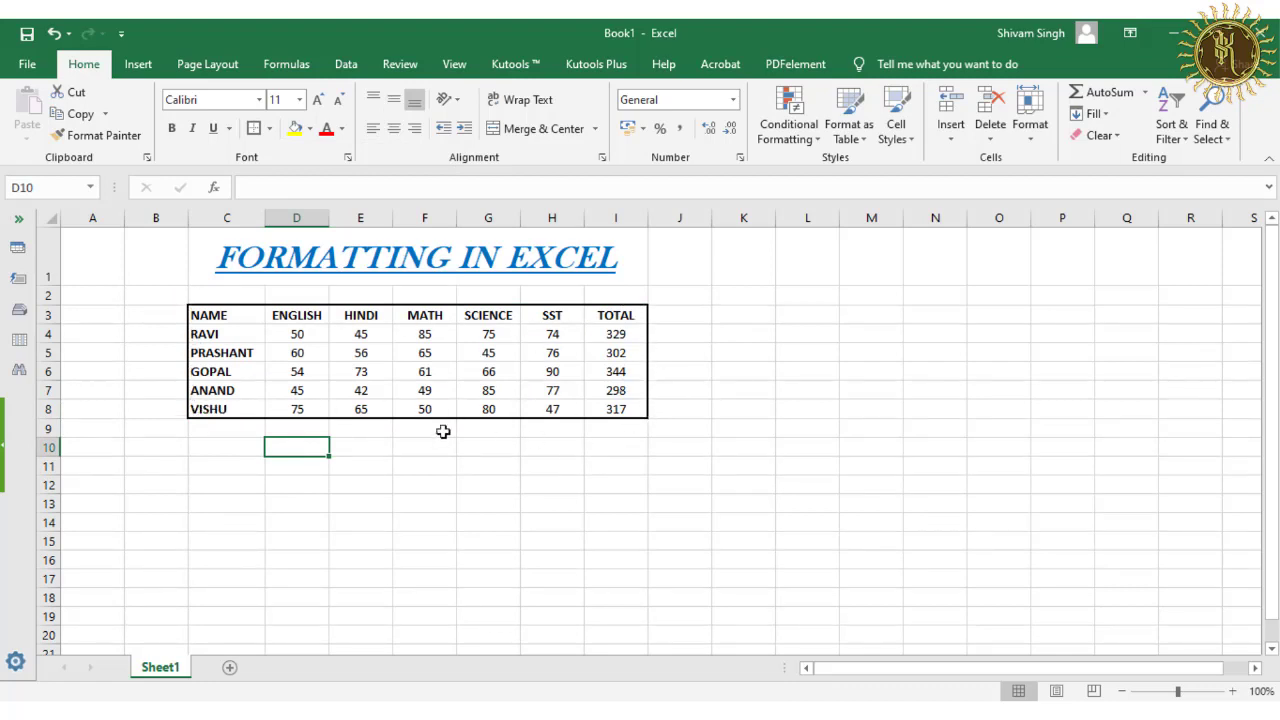
pyautogui.click(223, 321)
pyautogui.hotkey('ctrl', 'a')
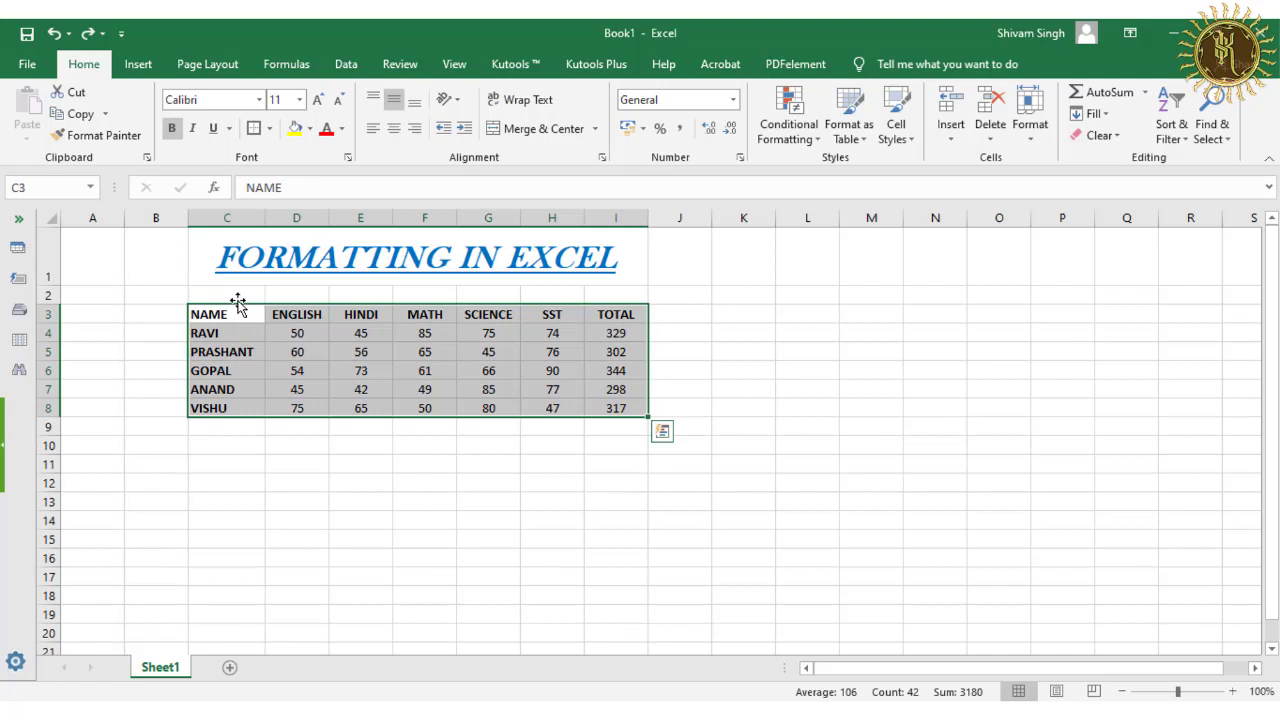
# - Apply a Bottom Double Border to the marks table C3:I8, and undo the change
pyautogui.click(270, 128)
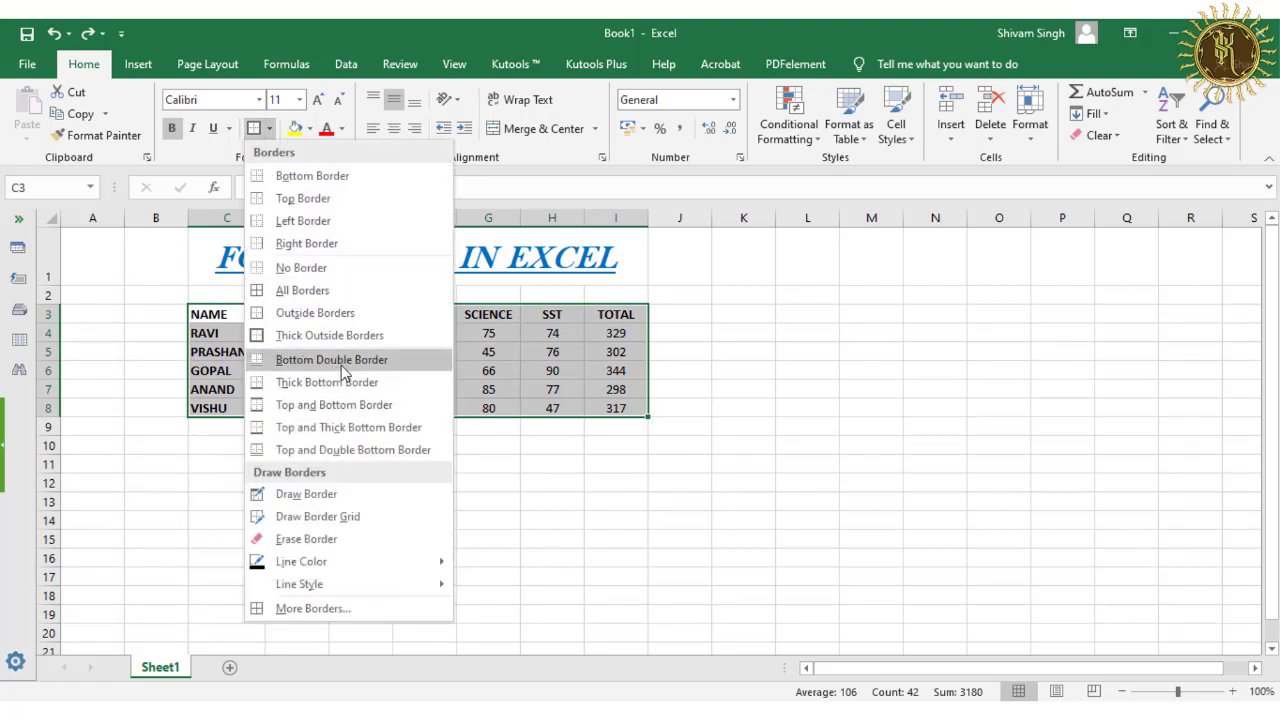
pyautogui.click(380, 362)
pyautogui.click(300, 447)
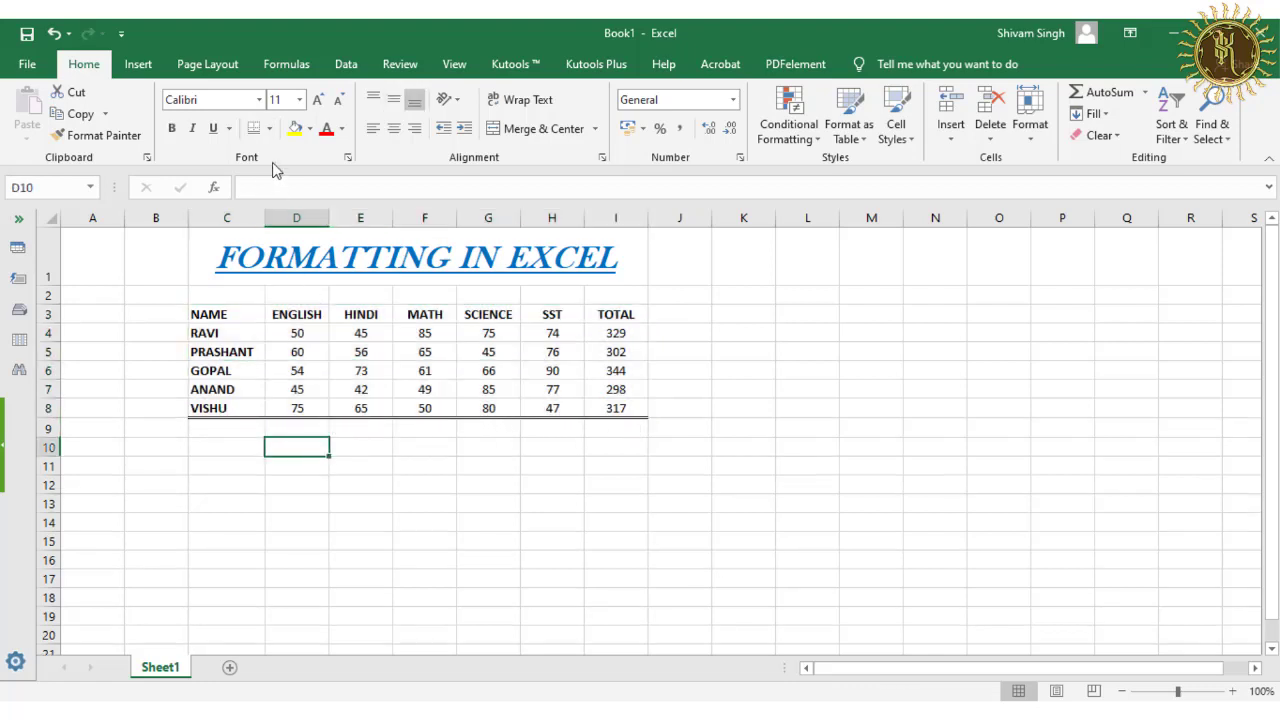
pyautogui.hotkey('ctrl', 'z')
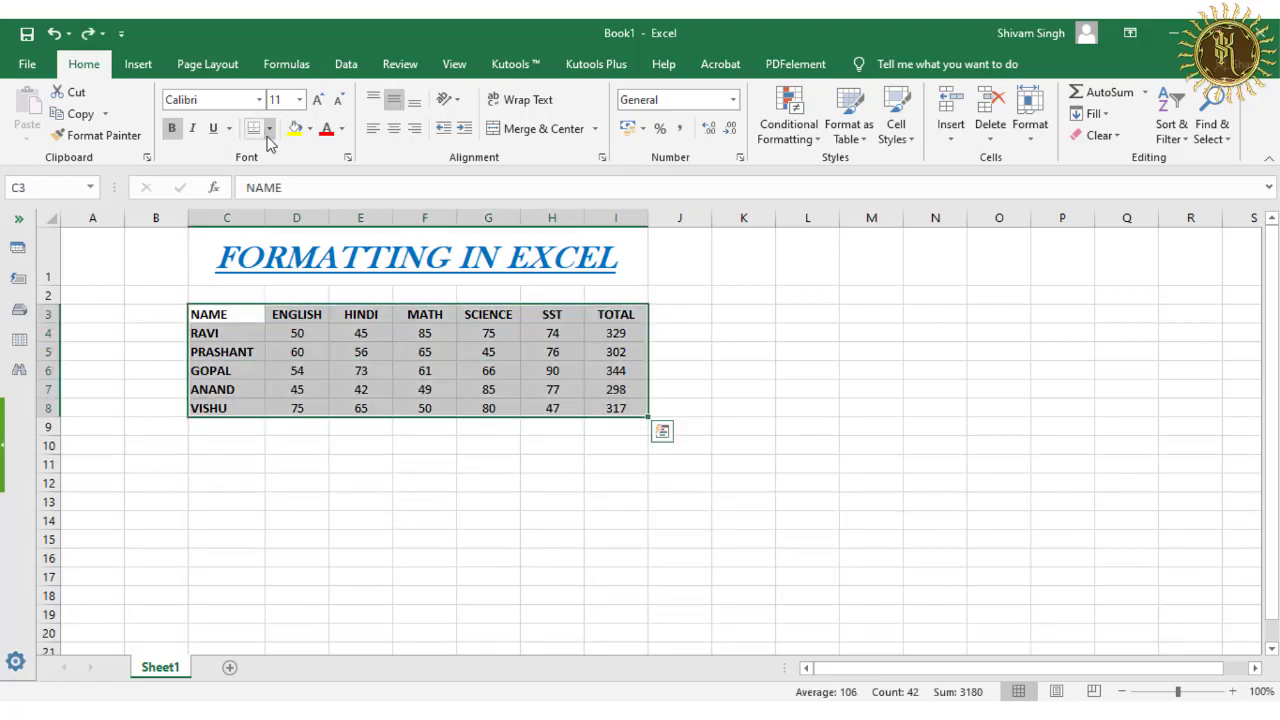
# - Apply a Thick Bottom Border to the marks table C3:I8, and undo the change
pyautogui.click(268, 129)
pyautogui.click(323, 382)
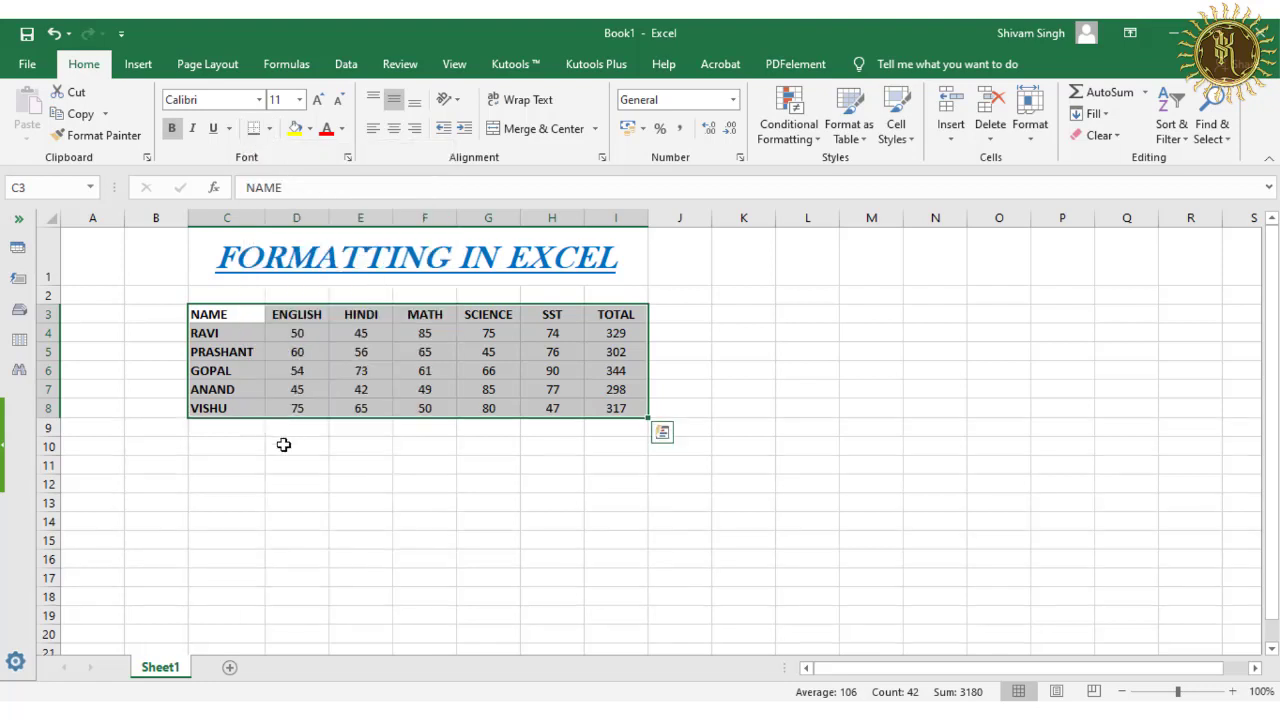
pyautogui.click(290, 462)
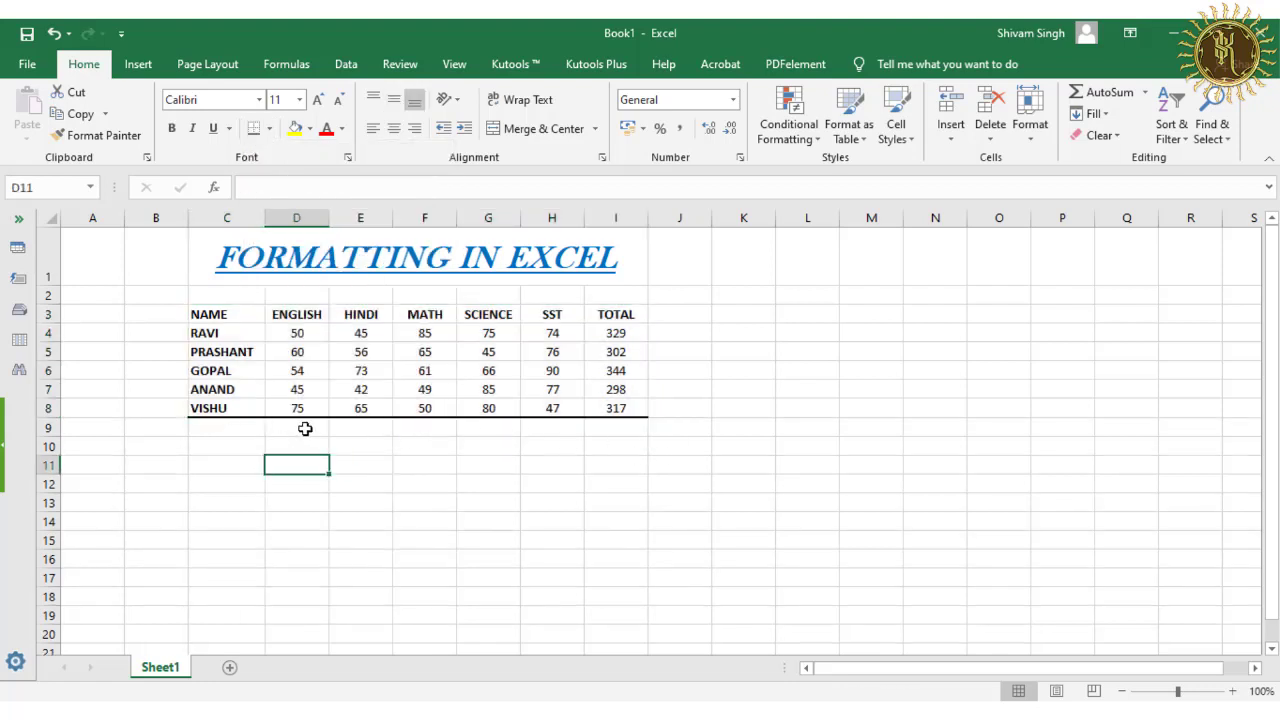
pyautogui.hotkey('ctrl', 'z')
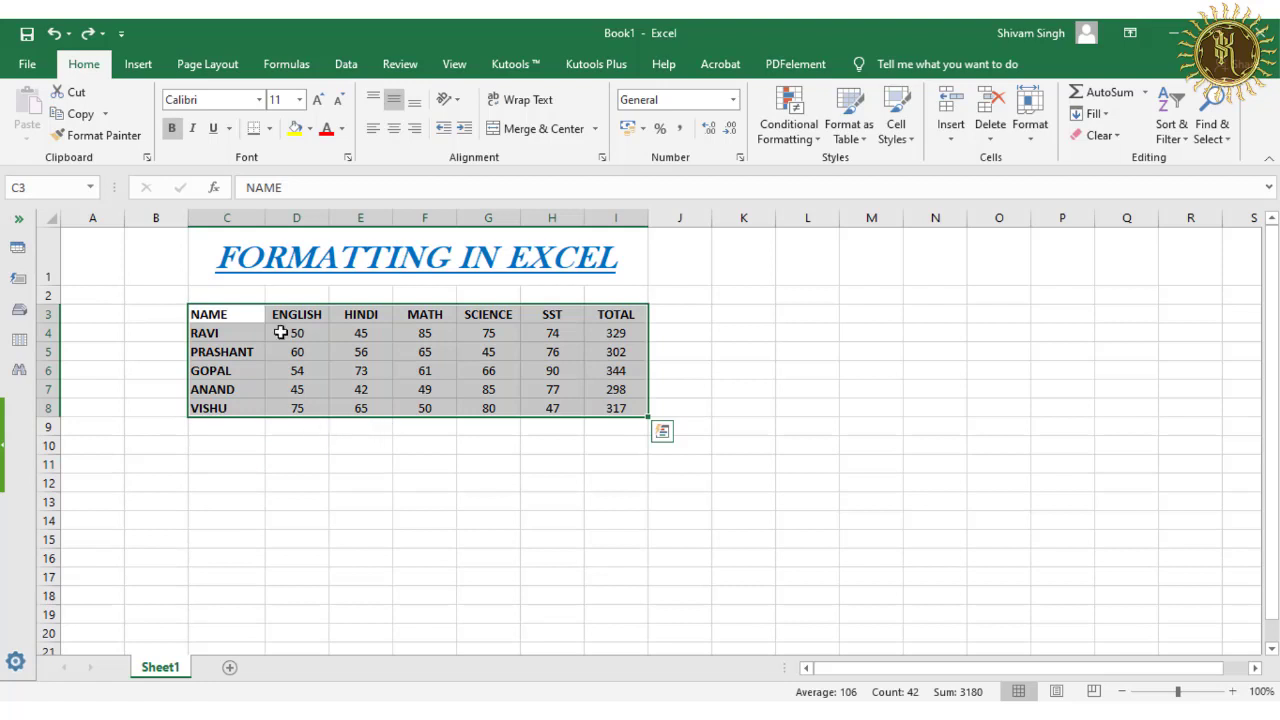
# - Apply a Top and Bottom Border to the marks table C3:I8, and undo the change
pyautogui.click(270, 130)
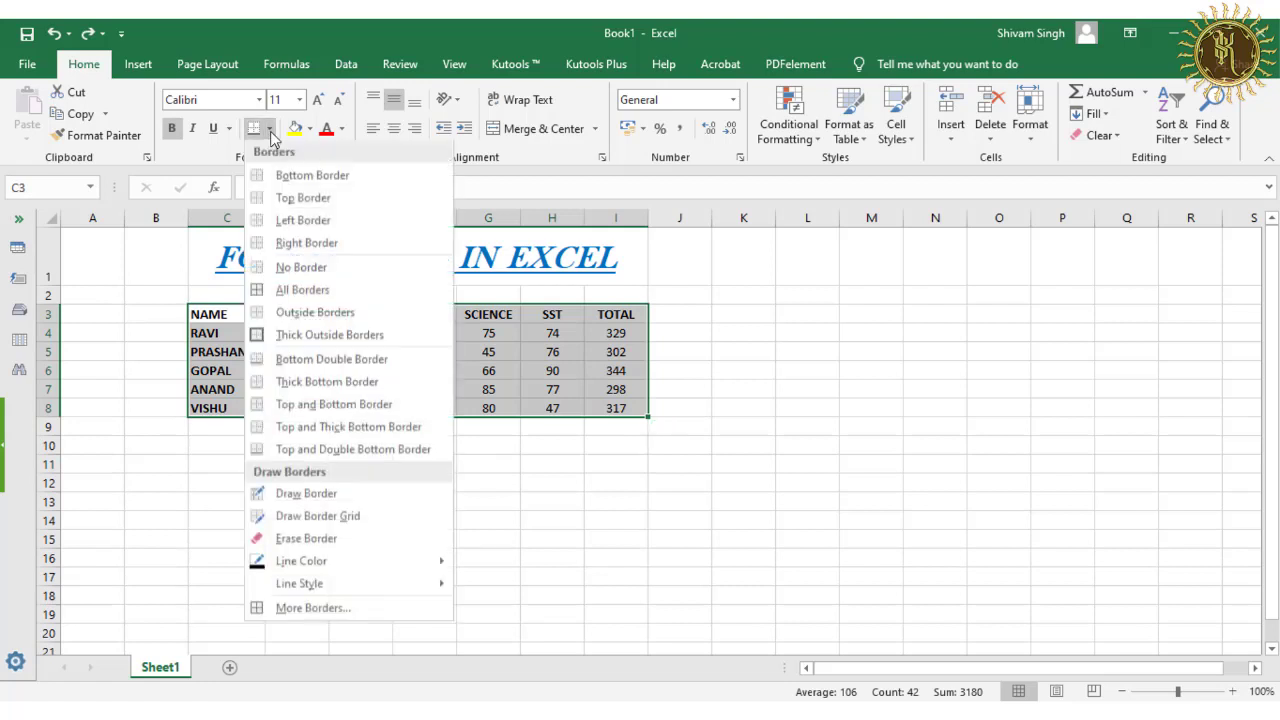
pyautogui.click(350, 410)
pyautogui.click(322, 444)
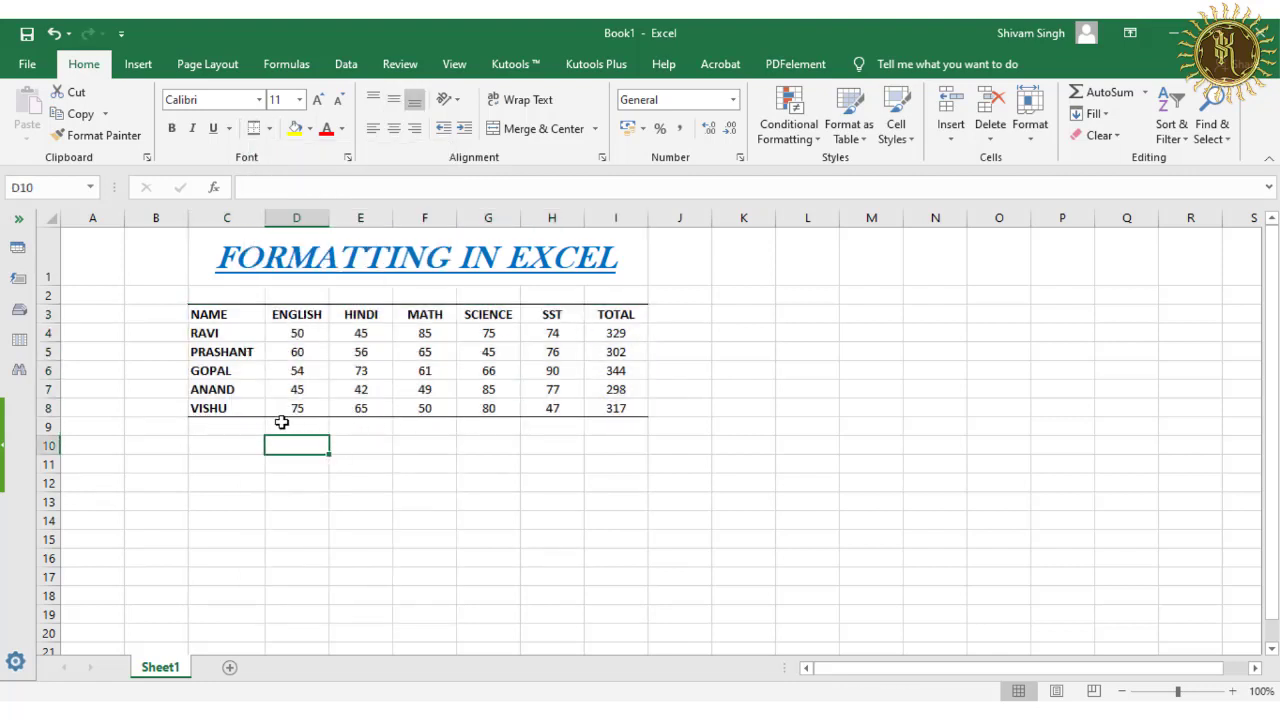
pyautogui.hotkey('ctrl', 'z')
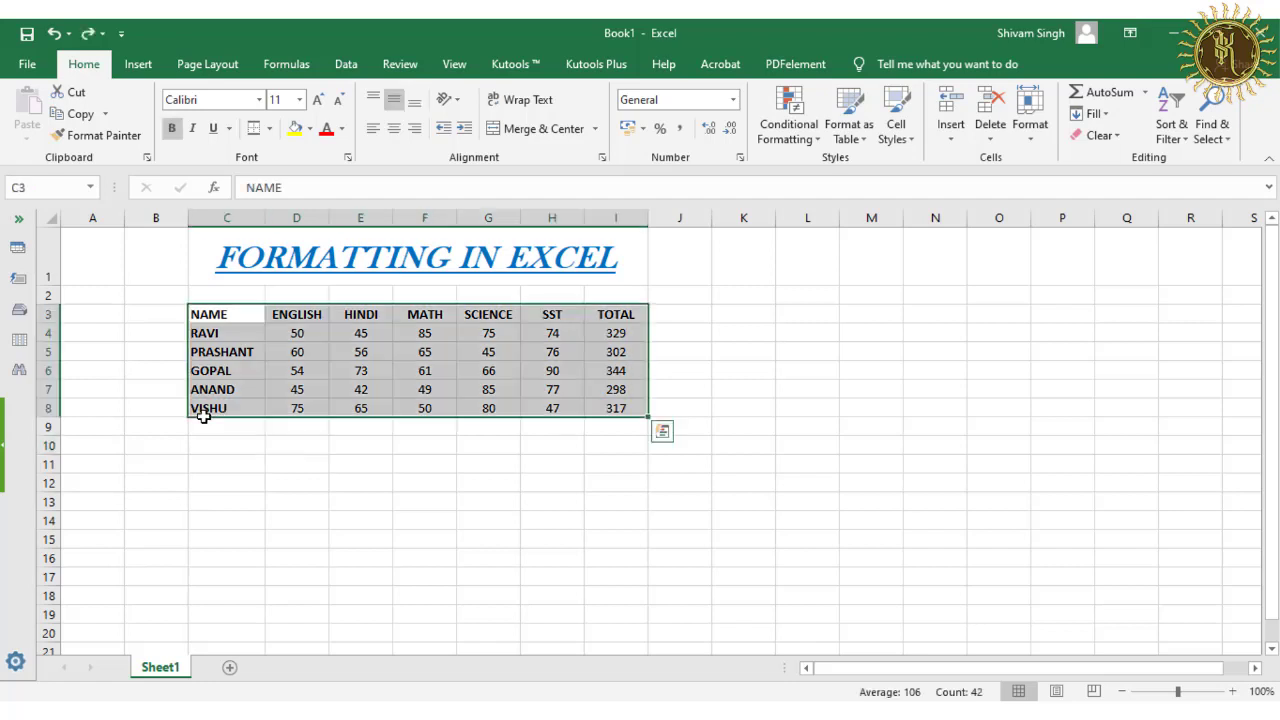
# - Apply a Top and Thick Bottom Border to the marks table C3:I8, and undo the change
pyautogui.click(270, 132)
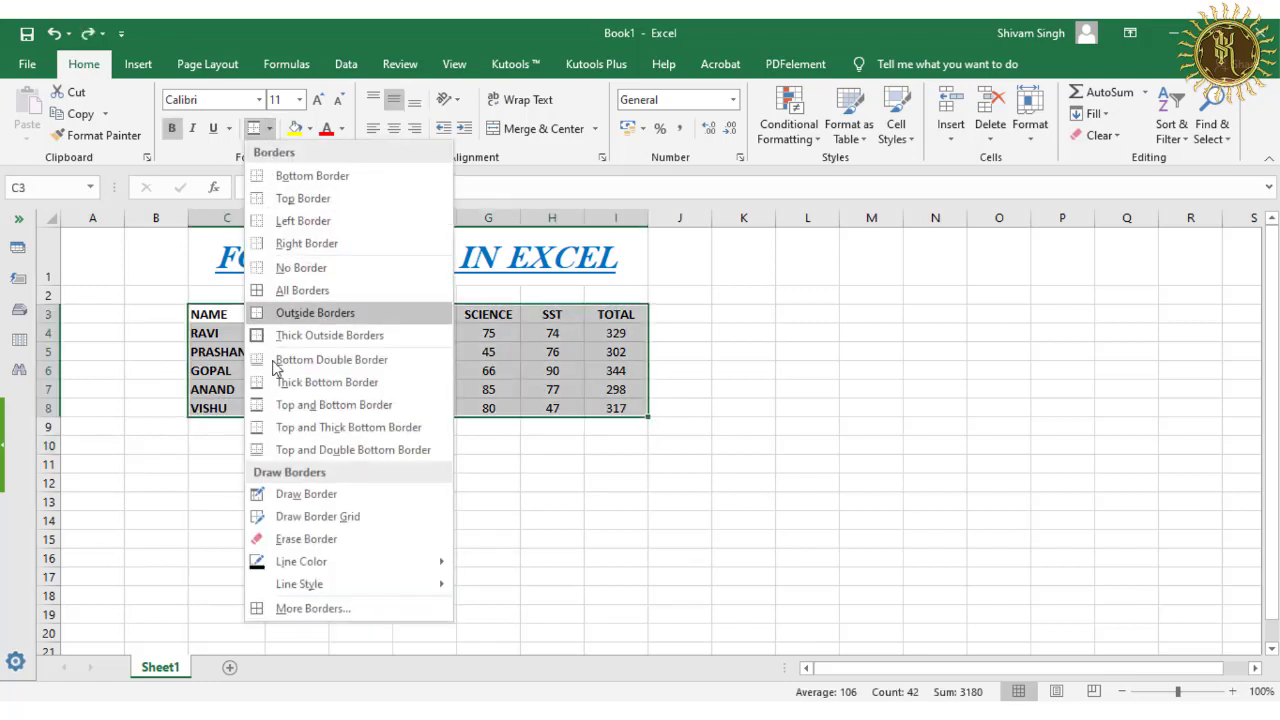
pyautogui.click(355, 430)
pyautogui.click(325, 464)
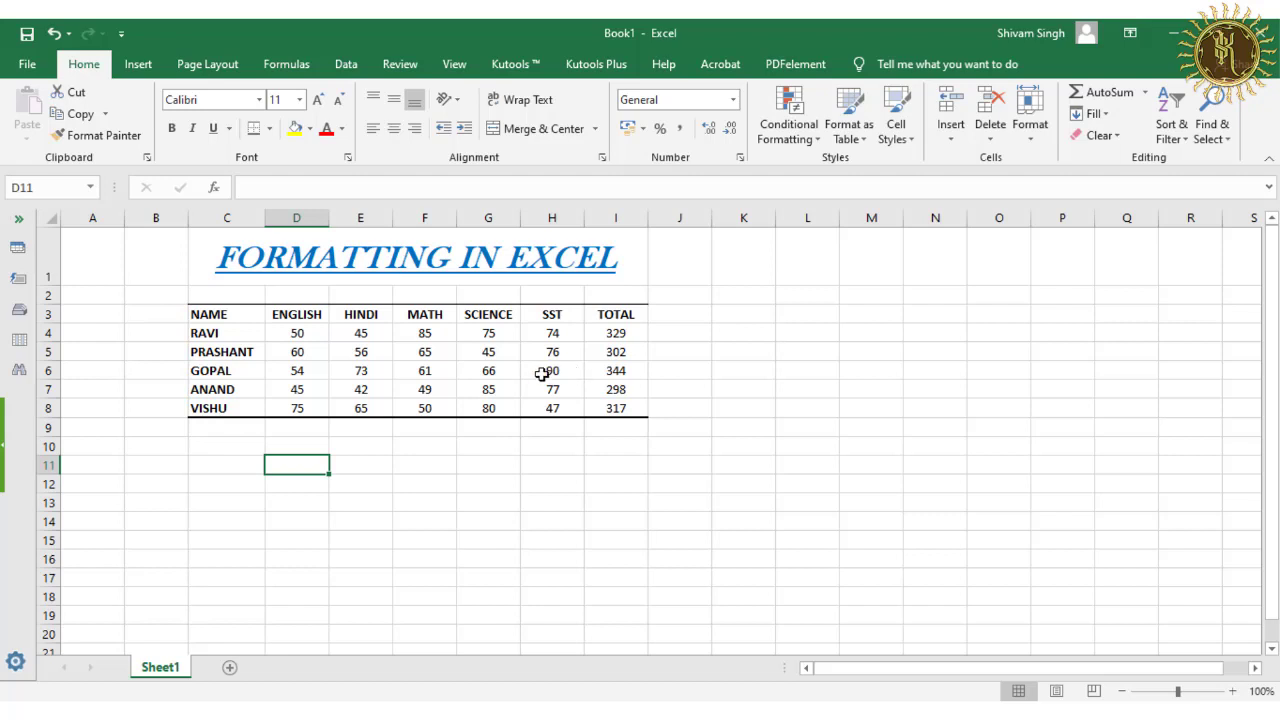
pyautogui.hotkey('ctrl', 'z')
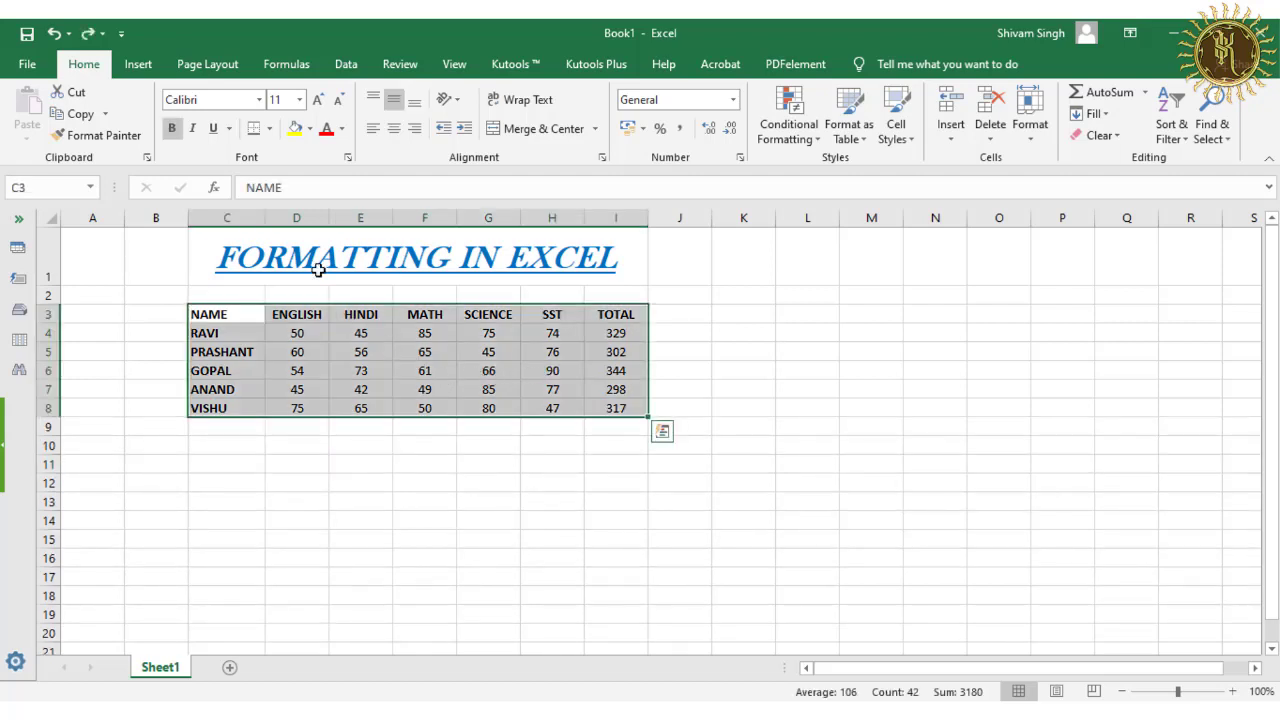
# - Apply a Top and Double Bottom Border to the marks table C3:I8, and undo the change
pyautogui.click(269, 128)
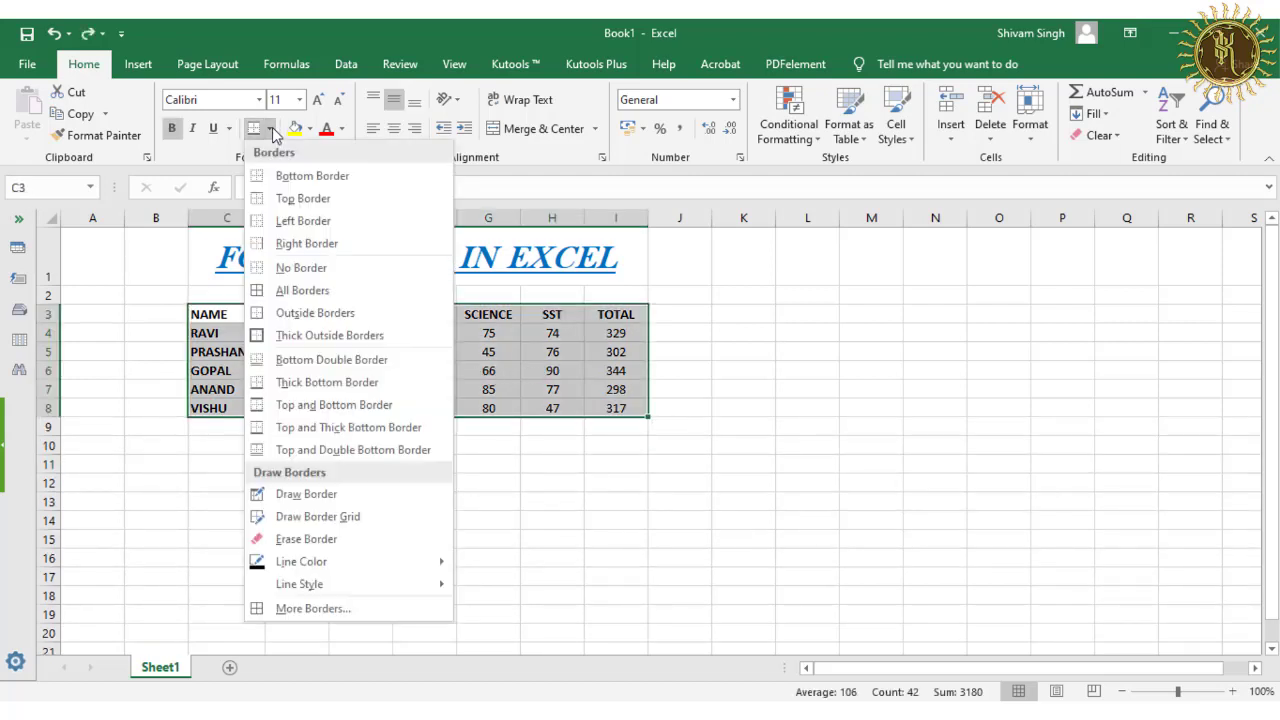
pyautogui.click(410, 452)
pyautogui.click(290, 447)
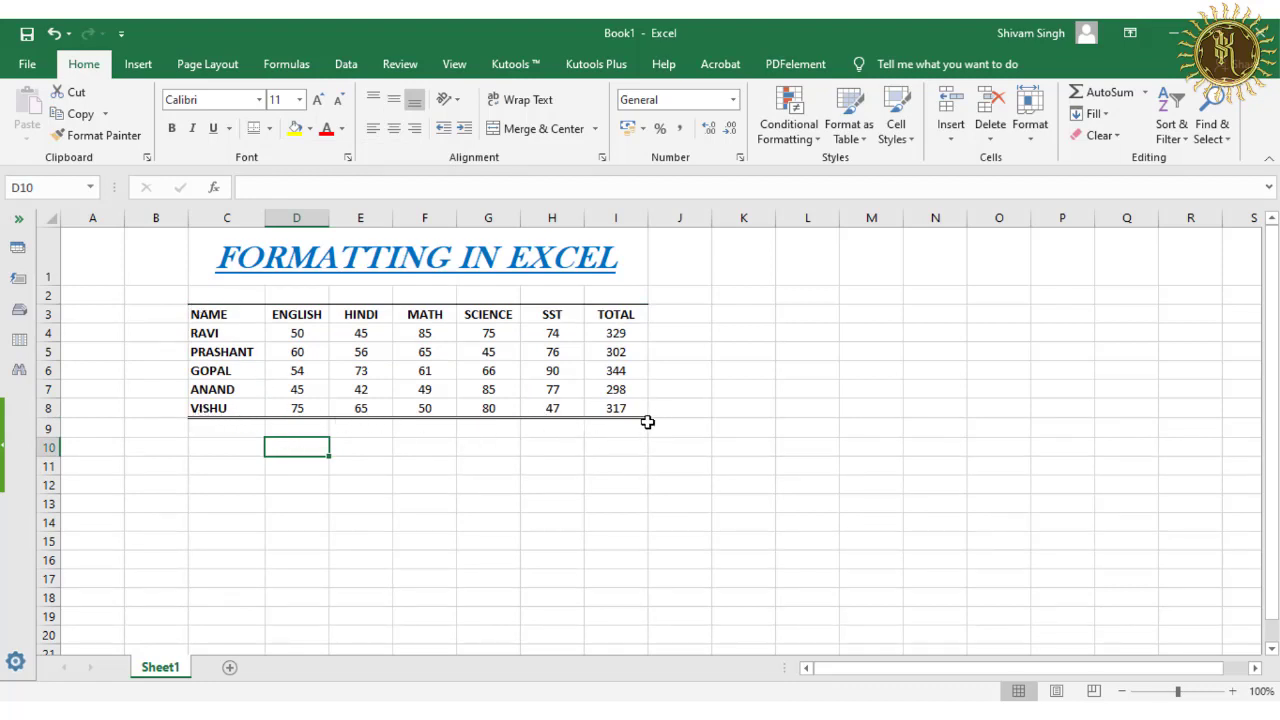
pyautogui.hotkey('ctrl', 'z')
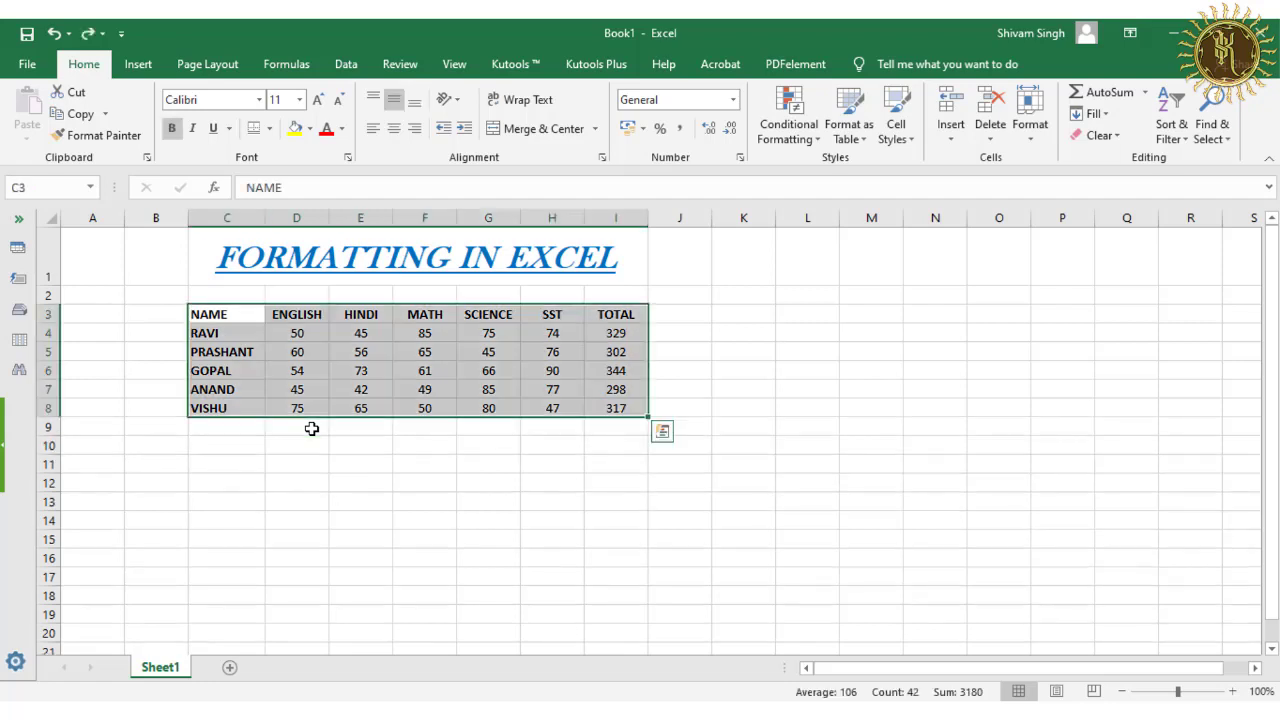
pyautogui.click(311, 429)
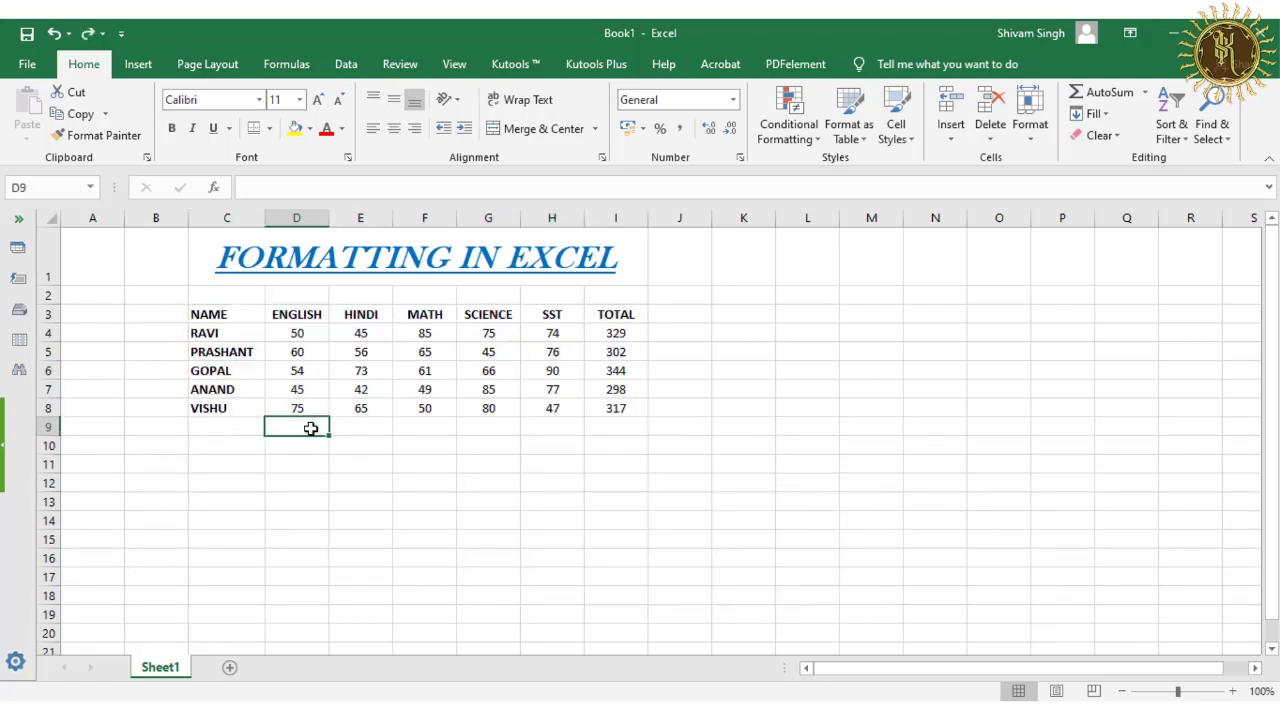
pyautogui.click(302, 357)
pyautogui.click(297, 371)
pyautogui.click(300, 404)
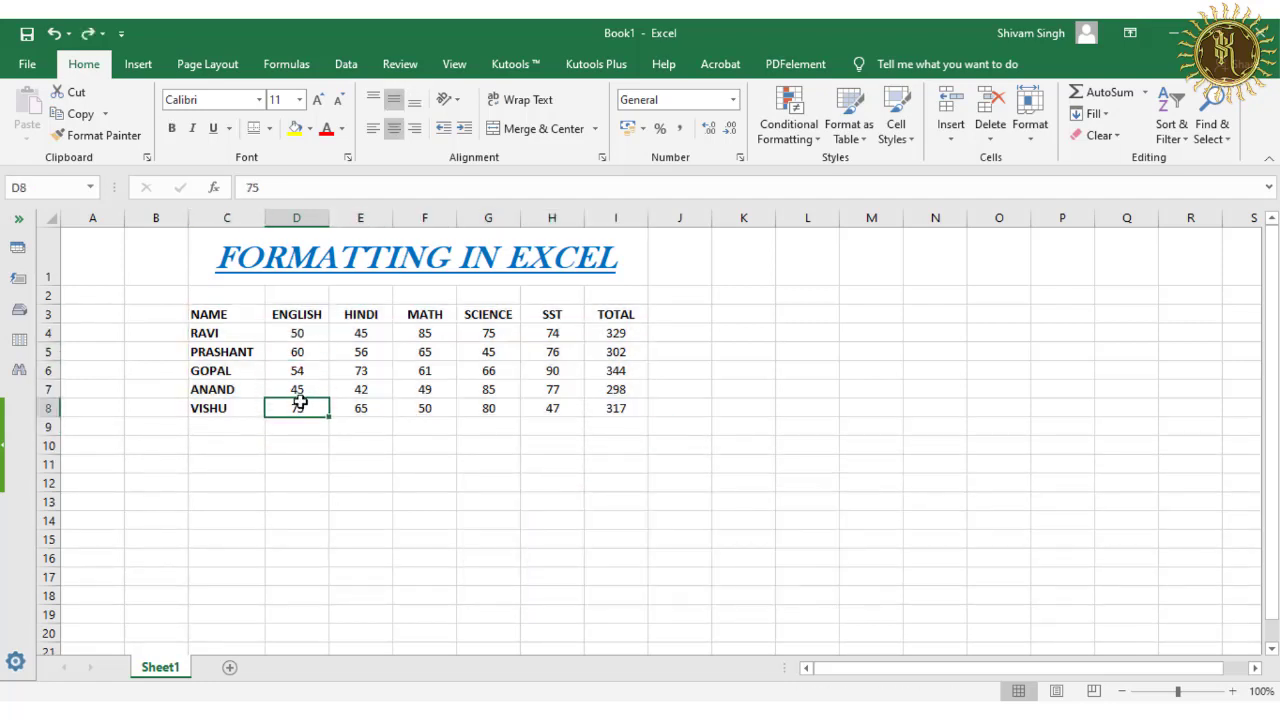
pyautogui.click(297, 389)
pyautogui.click(300, 366)
pyautogui.click(300, 351)
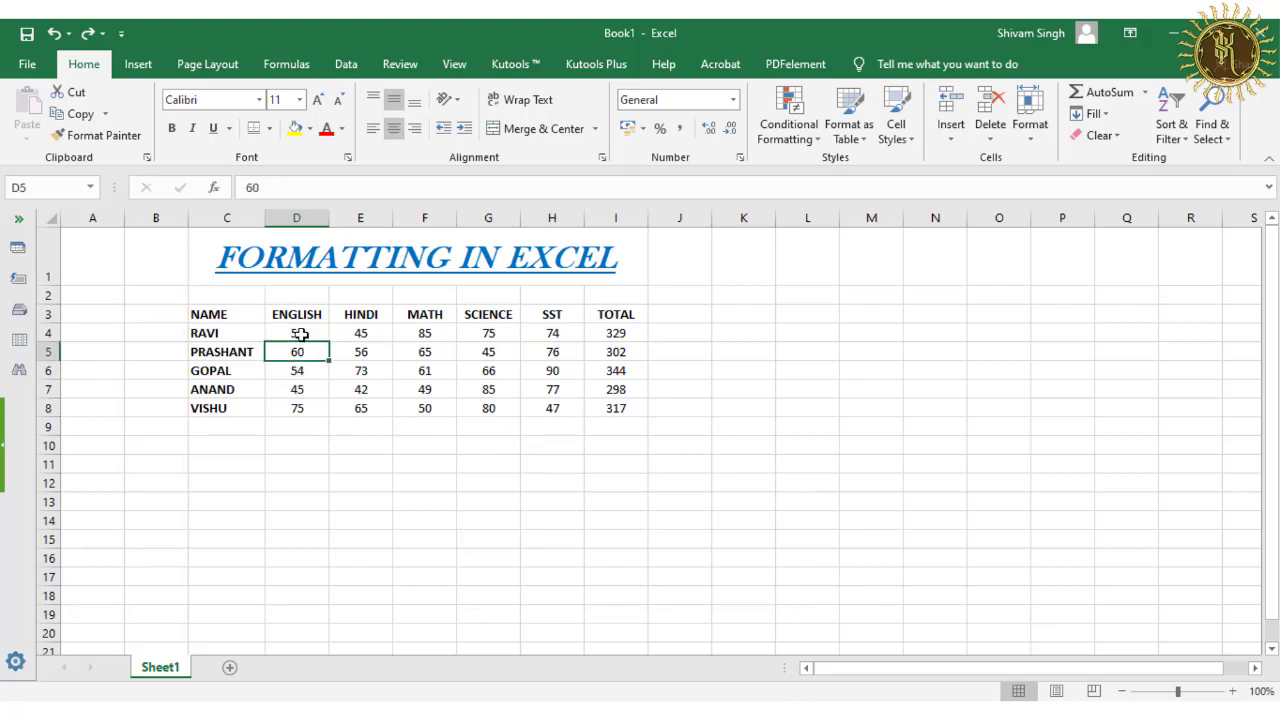
pyautogui.click(300, 334)
pyautogui.click(304, 313)
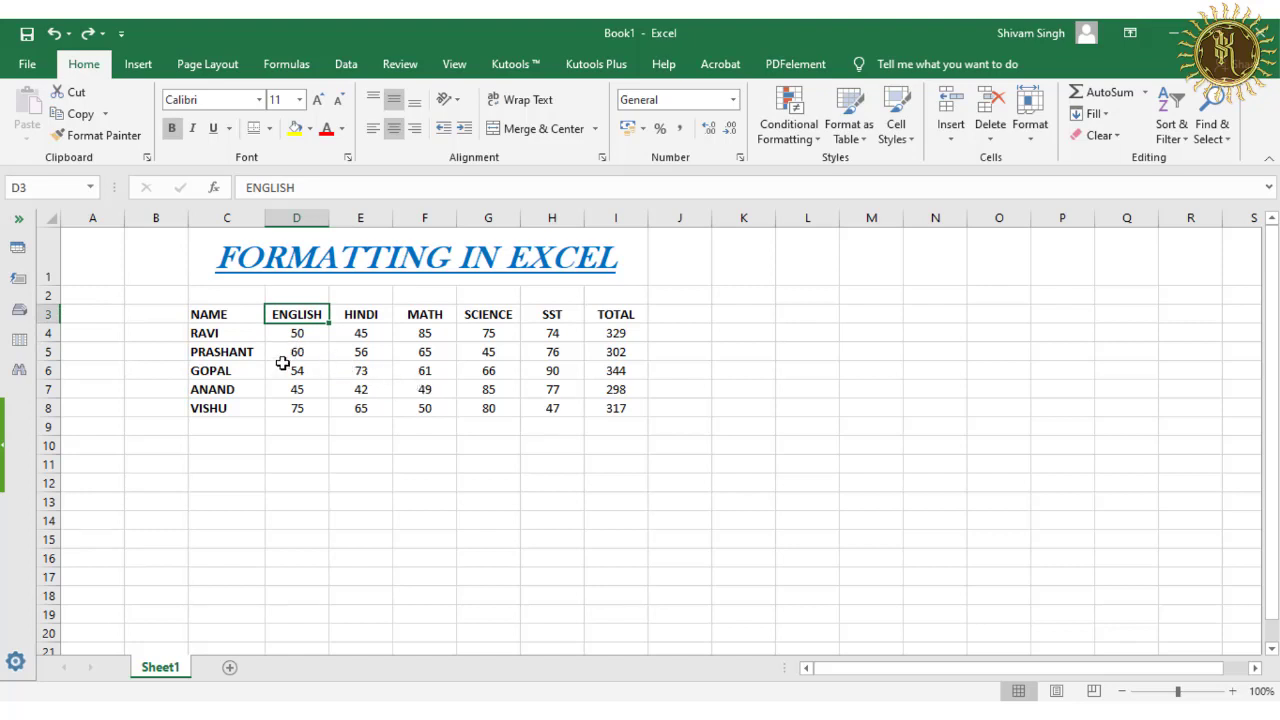
# - Apply All Borders to the marks in D5:H7 and check the bordered cells
pyautogui.moveTo(297, 347); pyautogui.dragTo(541, 392)
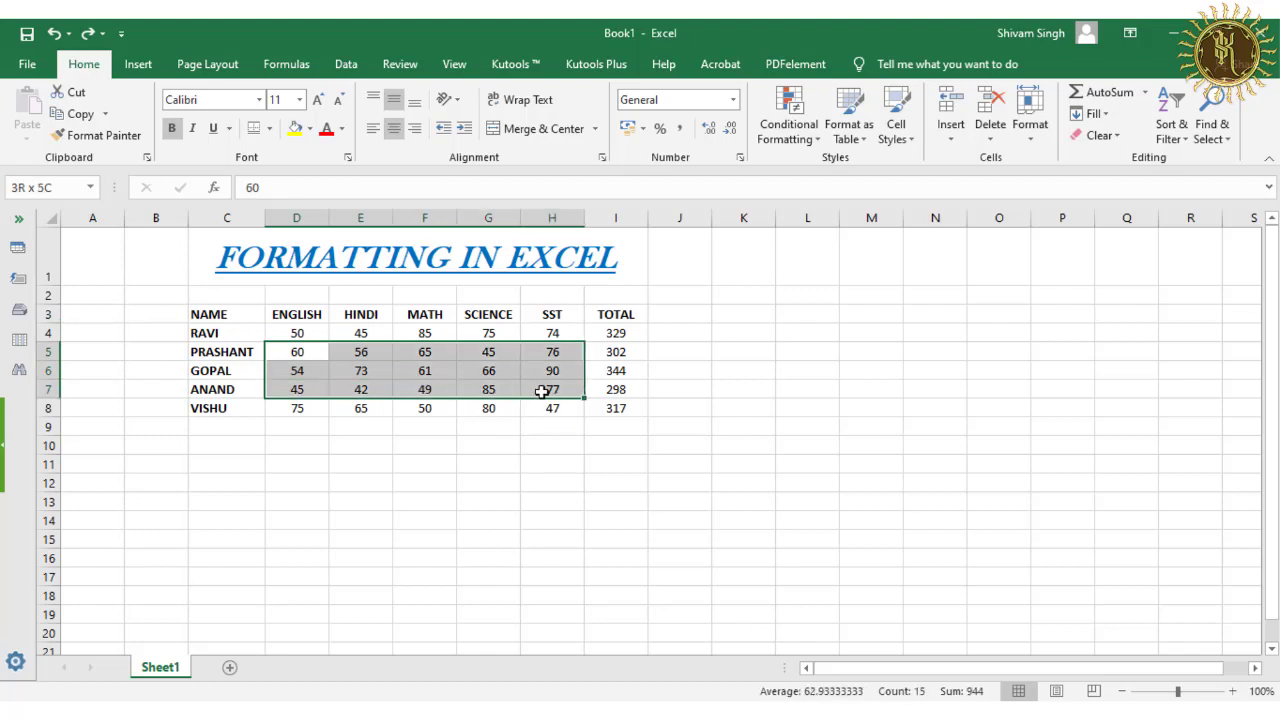
pyautogui.click(269, 128)
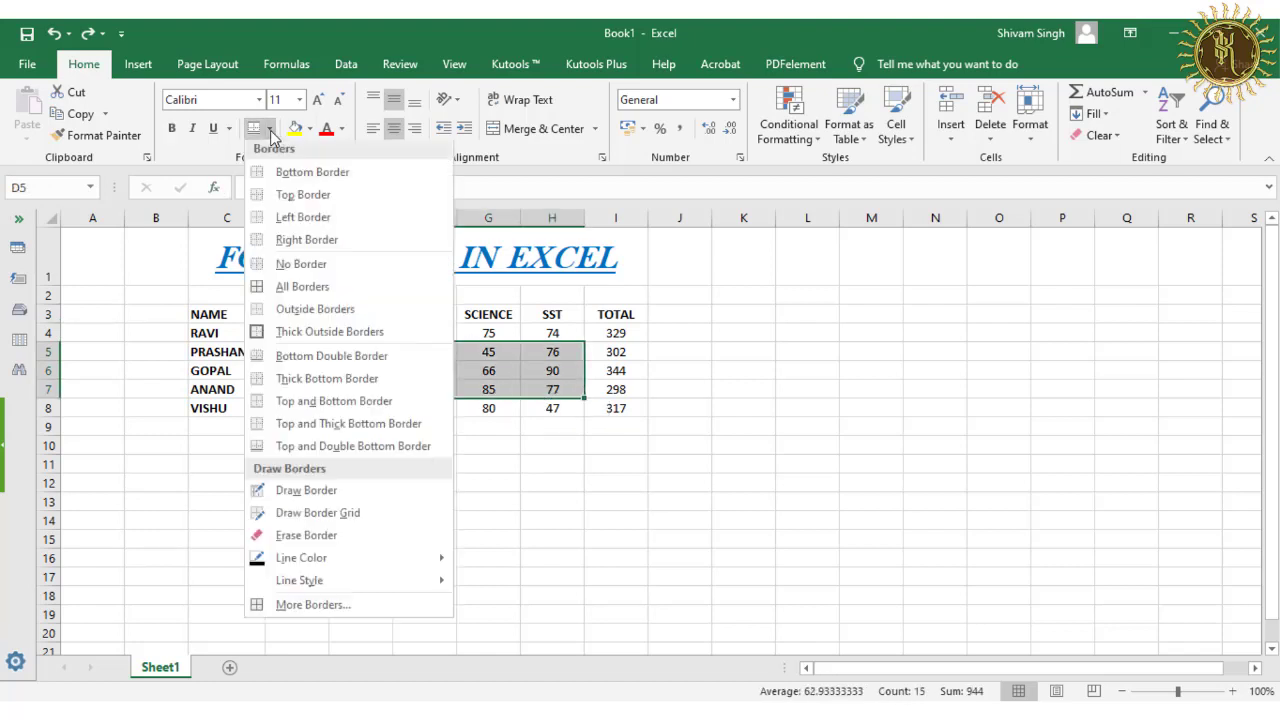
pyautogui.click(295, 290)
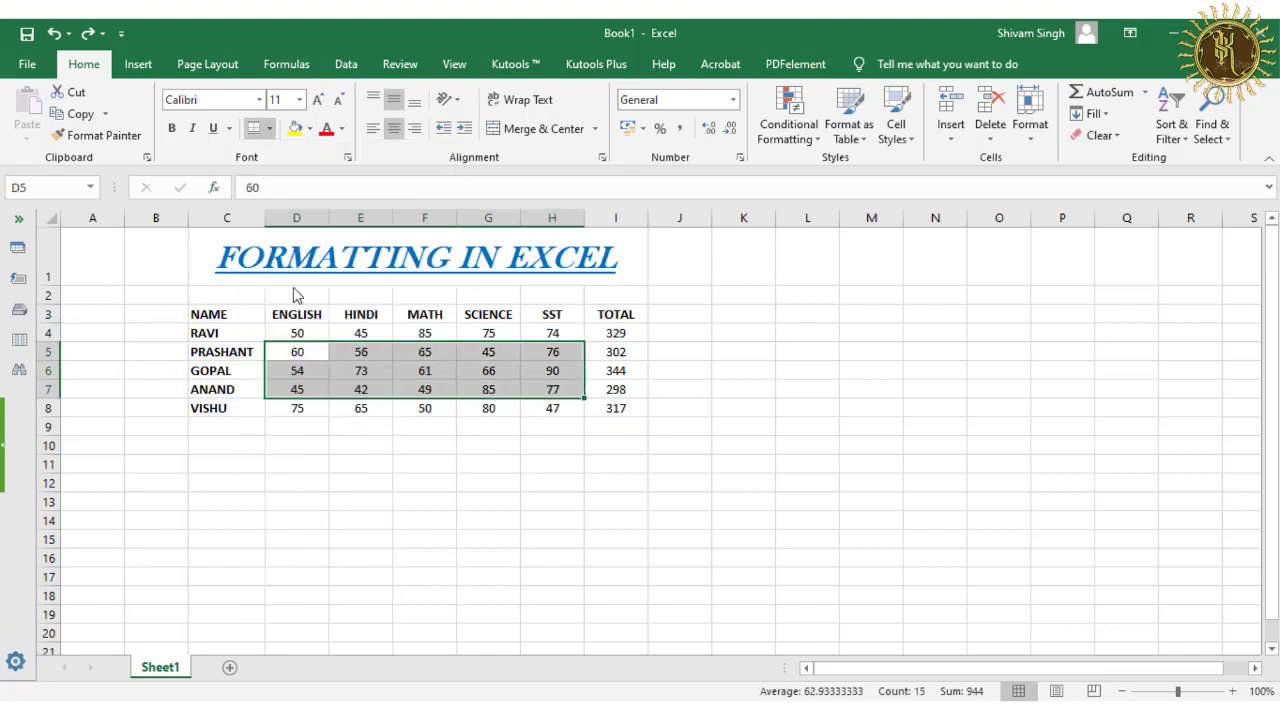
pyautogui.click(406, 409)
pyautogui.click(388, 372)
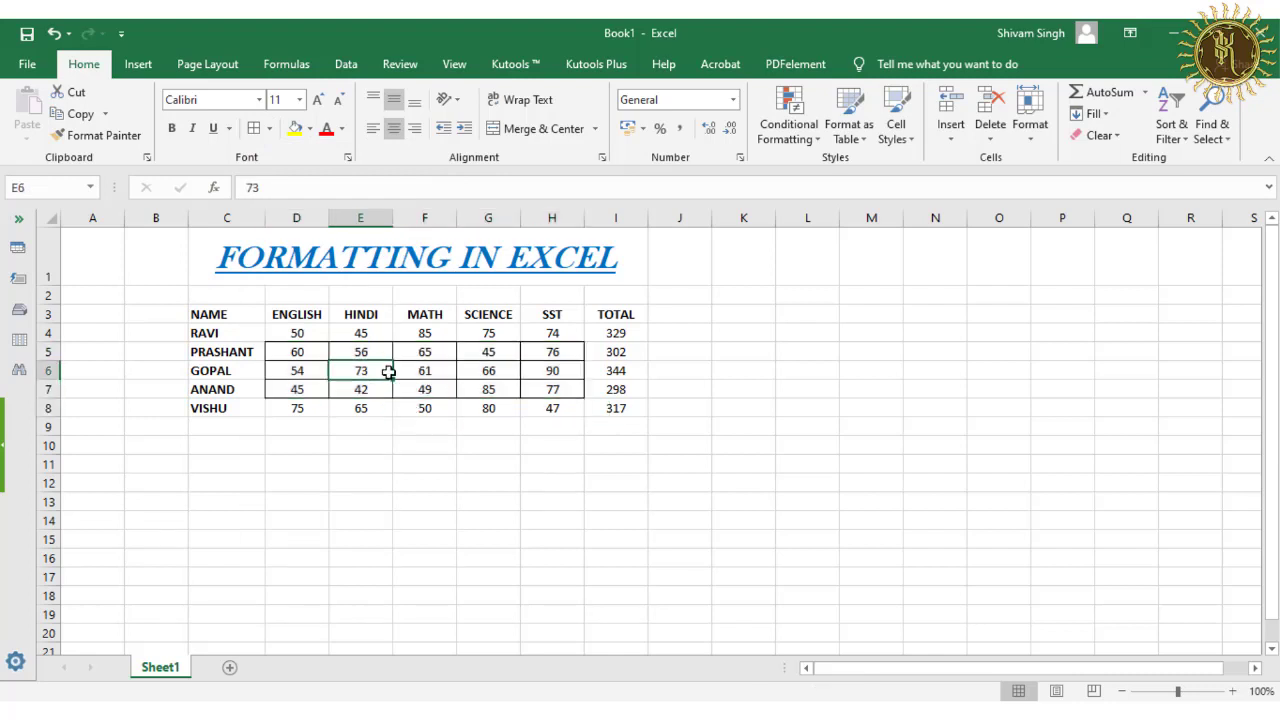
pyautogui.click(424, 371)
pyautogui.click(421, 390)
pyautogui.click(369, 388)
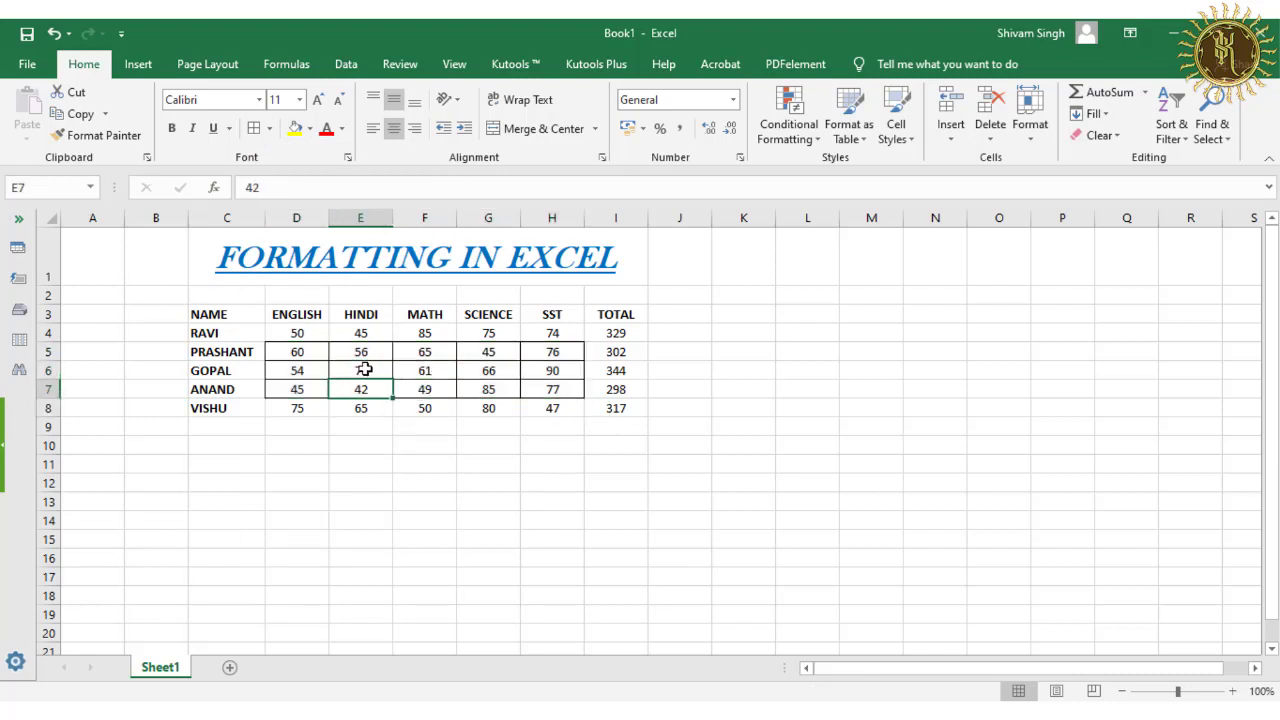
pyautogui.click(364, 368)
pyautogui.click(366, 351)
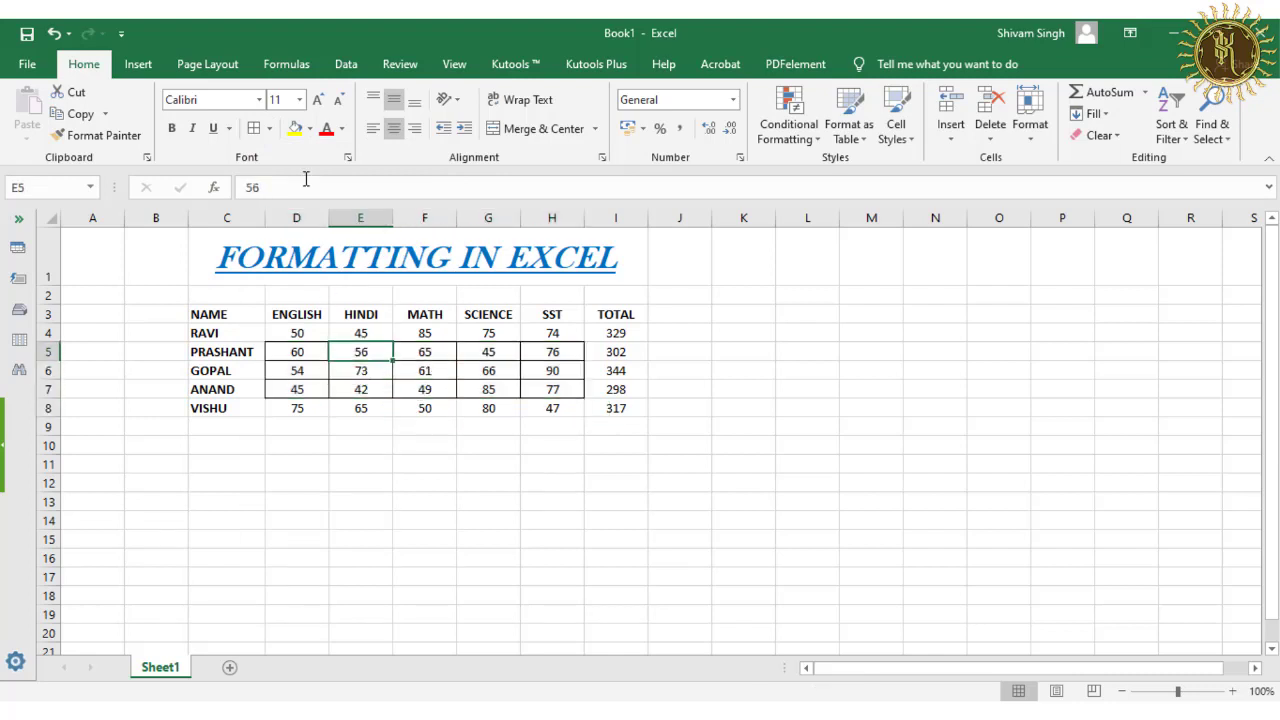
# - Erase the border lines around and inside D5:H7 with the Erase Border tool, and exit the tool
pyautogui.click(269, 129)
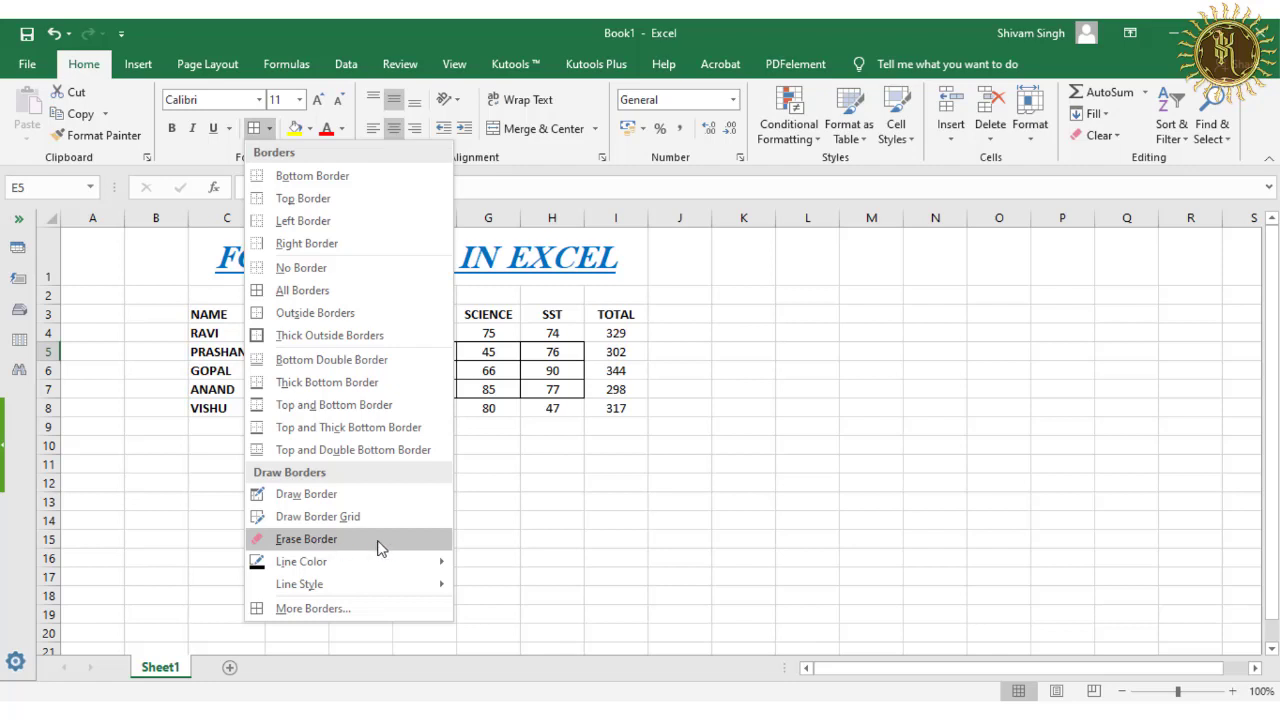
pyautogui.click(358, 540)
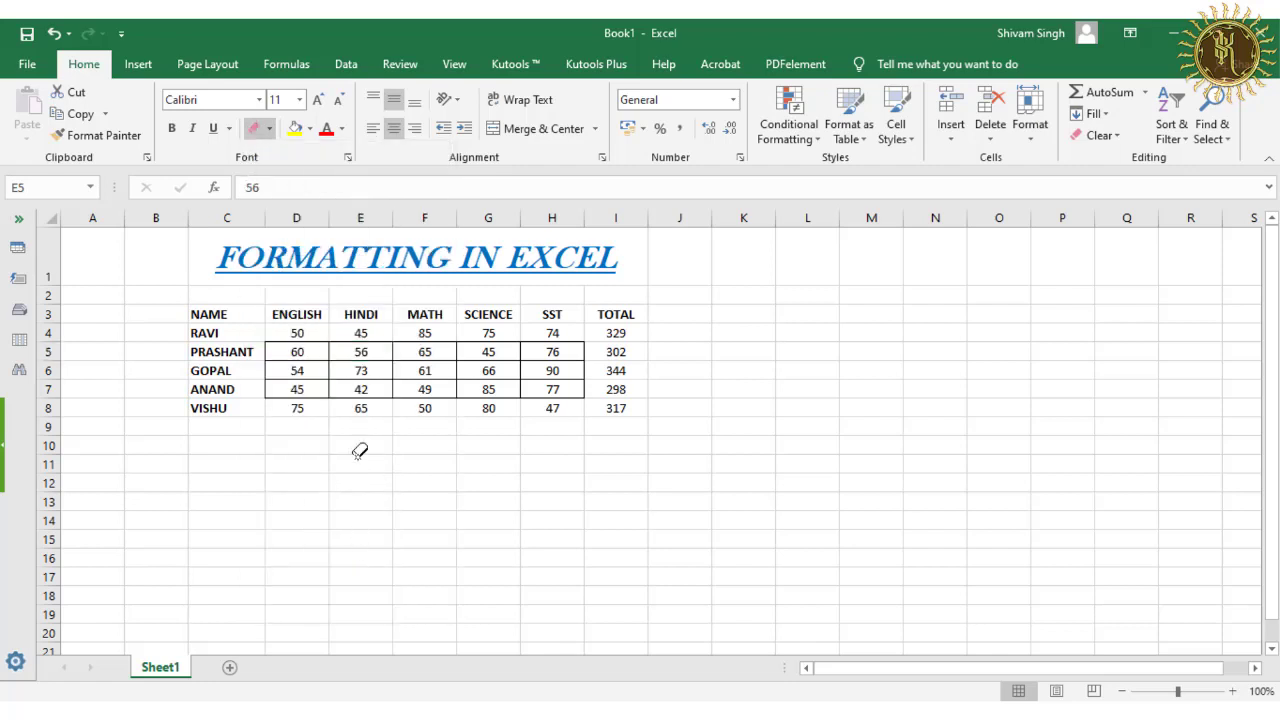
pyautogui.click(402, 399)
pyautogui.click(472, 398)
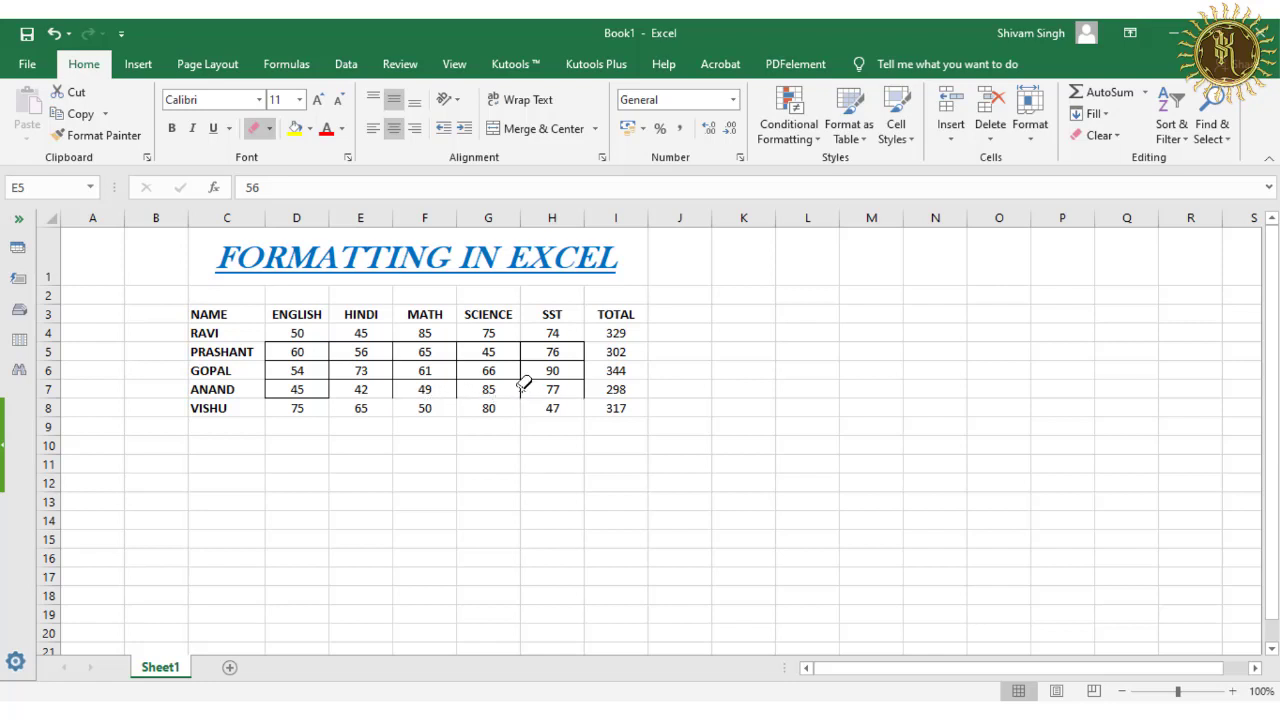
pyautogui.click(519, 389)
pyautogui.click(519, 368)
pyautogui.click(519, 351)
pyautogui.click(514, 341)
pyautogui.click(544, 341)
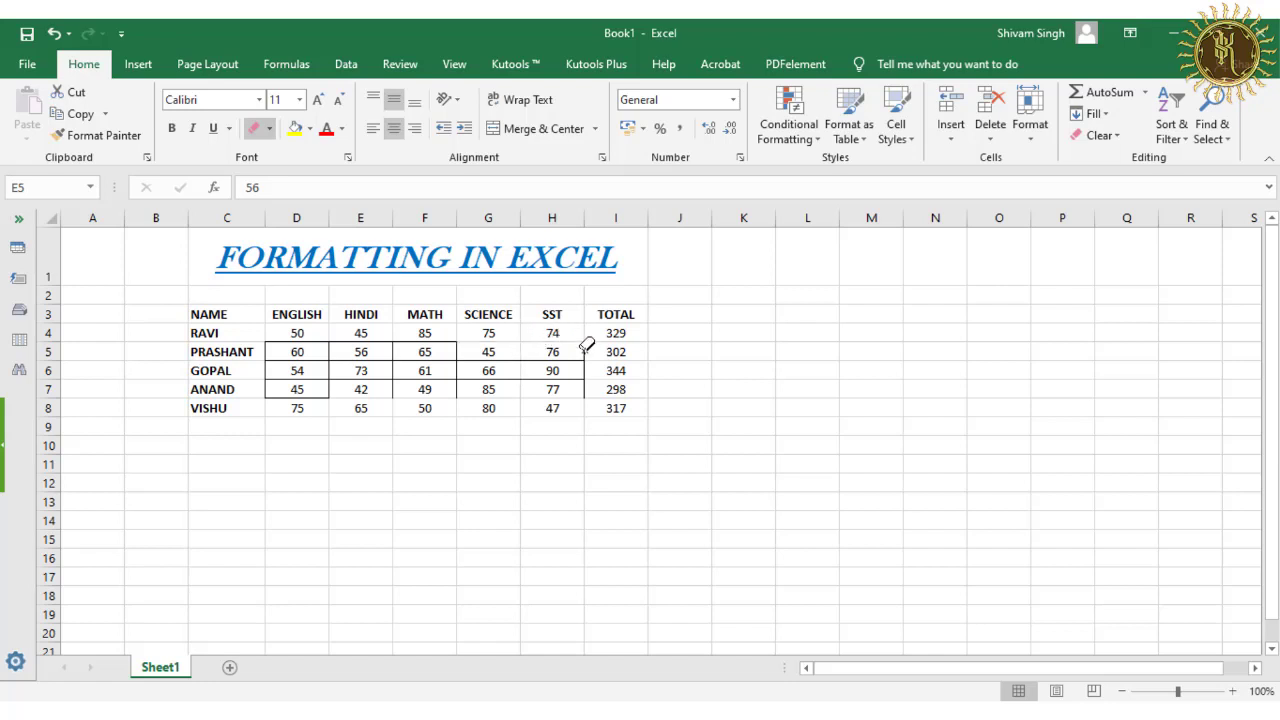
pyautogui.moveTo(584, 352)
pyautogui.mouseDown()
pyautogui.moveTo(584, 392)
pyautogui.moveTo(283, 377)
pyautogui.moveTo(271, 399)
pyautogui.moveTo(292, 396)
pyautogui.moveTo(334, 335)
pyautogui.moveTo(489, 375)
pyautogui.moveTo(450, 394)
pyautogui.moveTo(588, 378)
pyautogui.moveTo(583, 397)
pyautogui.mouseUp()
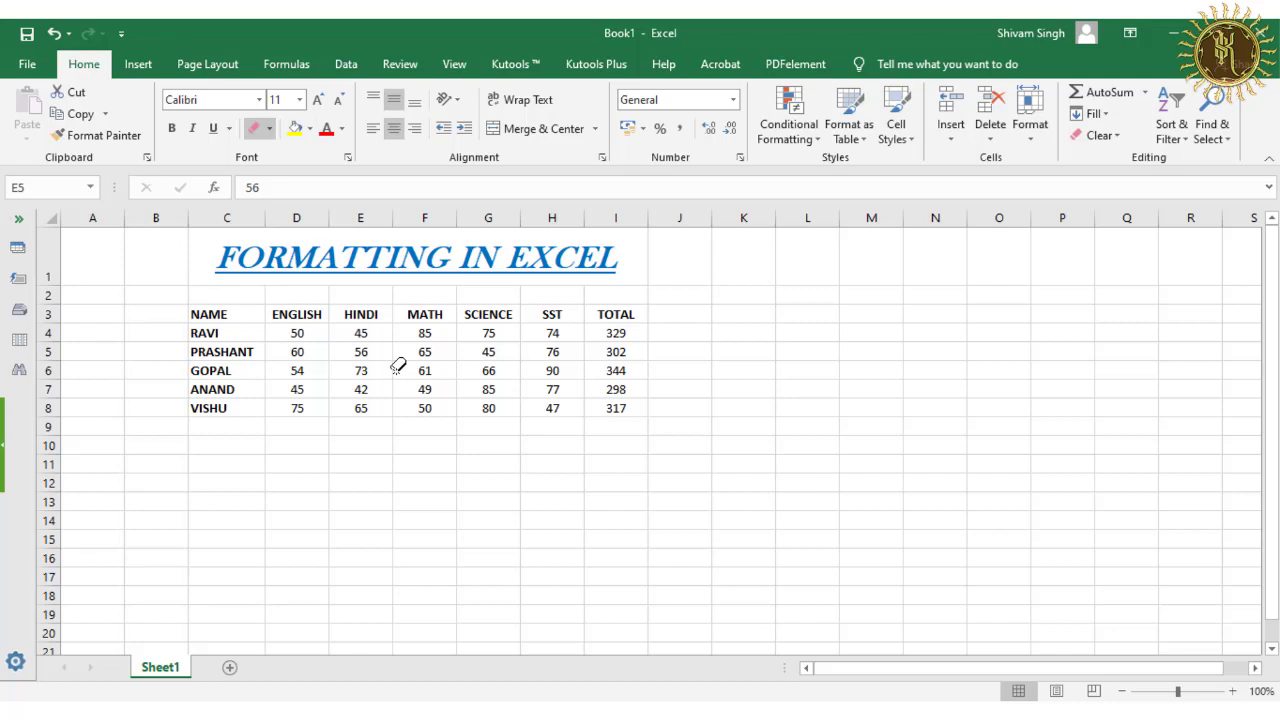
pyautogui.press('Escape')
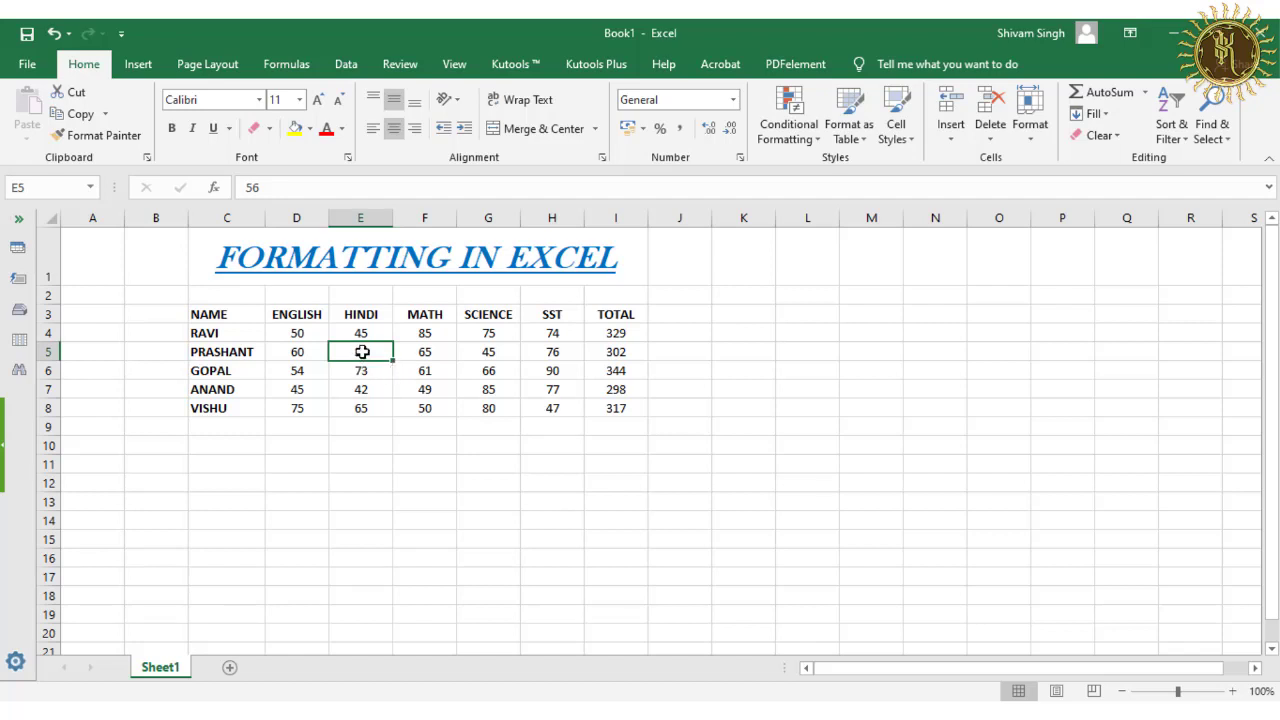
# - Apply All Borders to the marks range E5:H7
pyautogui.moveTo(358, 350); pyautogui.dragTo(545, 386)
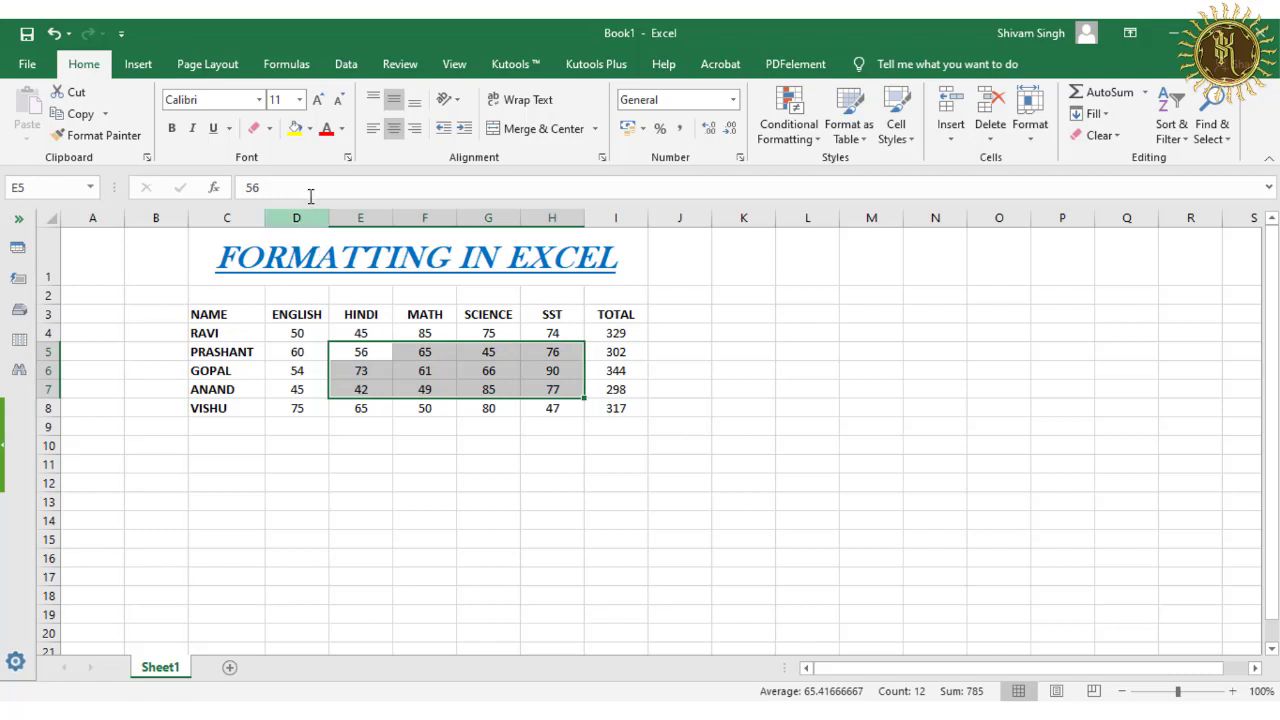
pyautogui.click(269, 128)
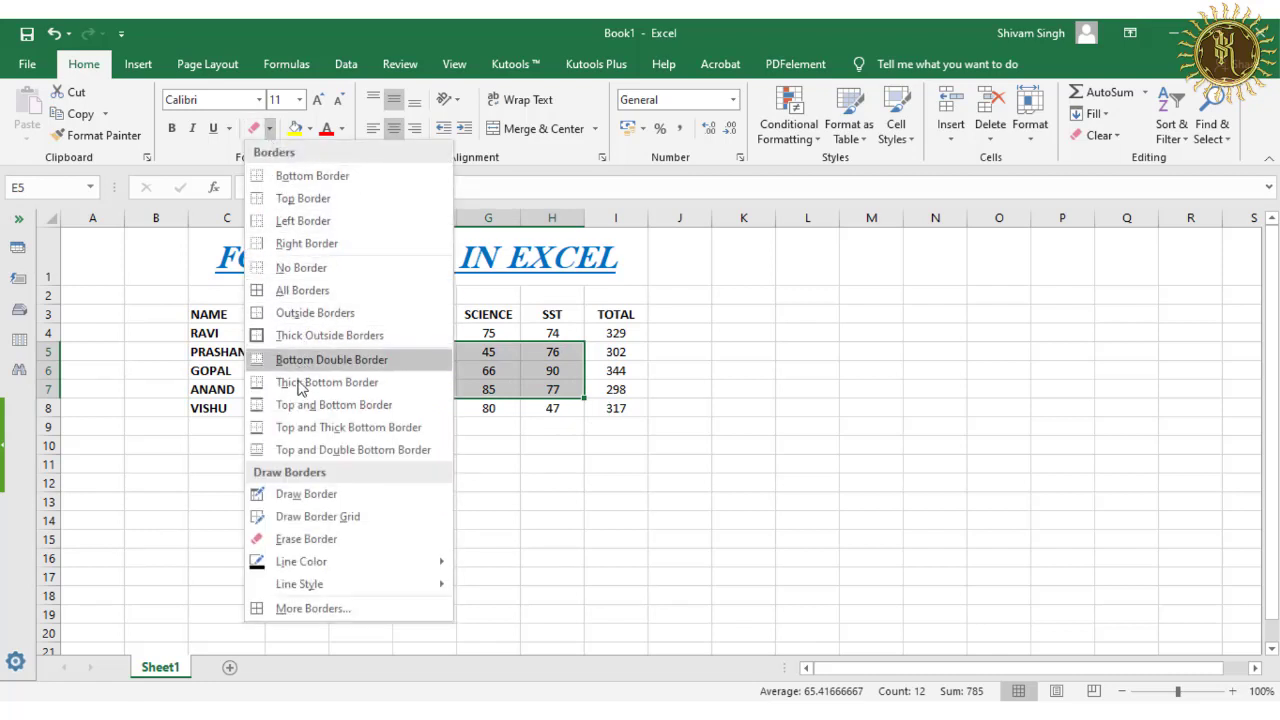
pyautogui.click(298, 291)
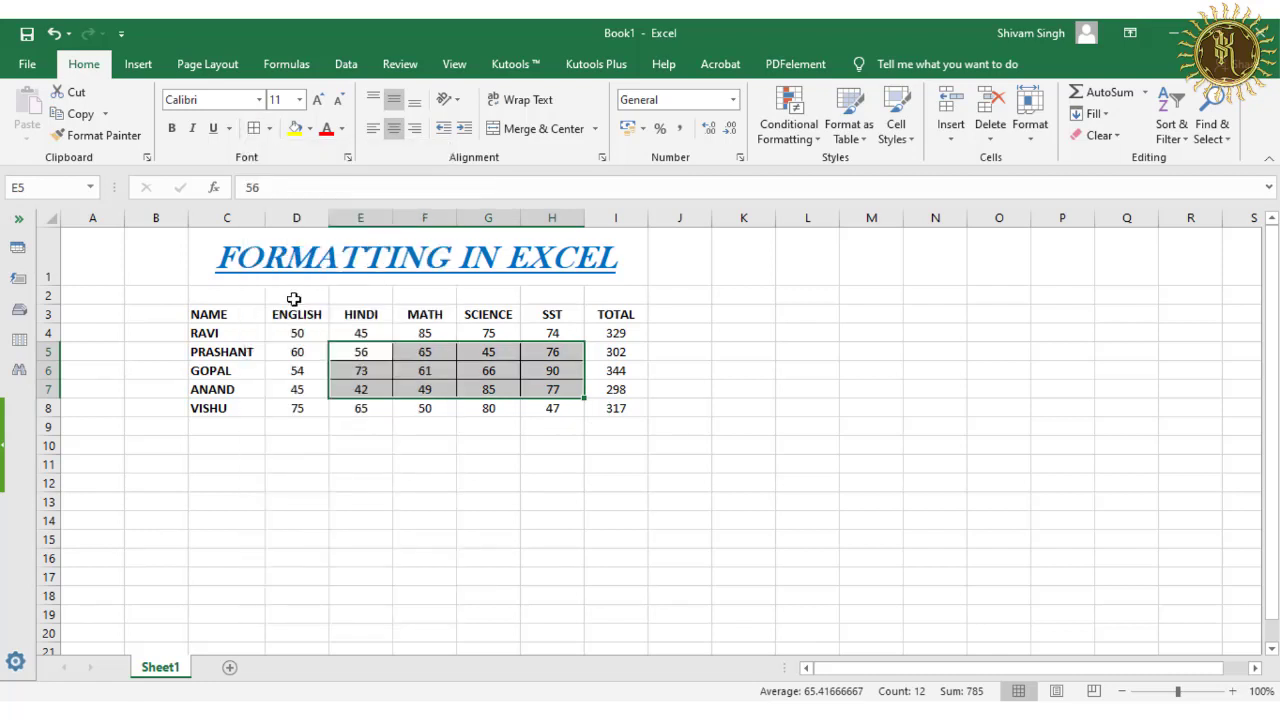
# - Set the border line color to red and recolor all borders of E5:H7 with it
pyautogui.click(269, 128)
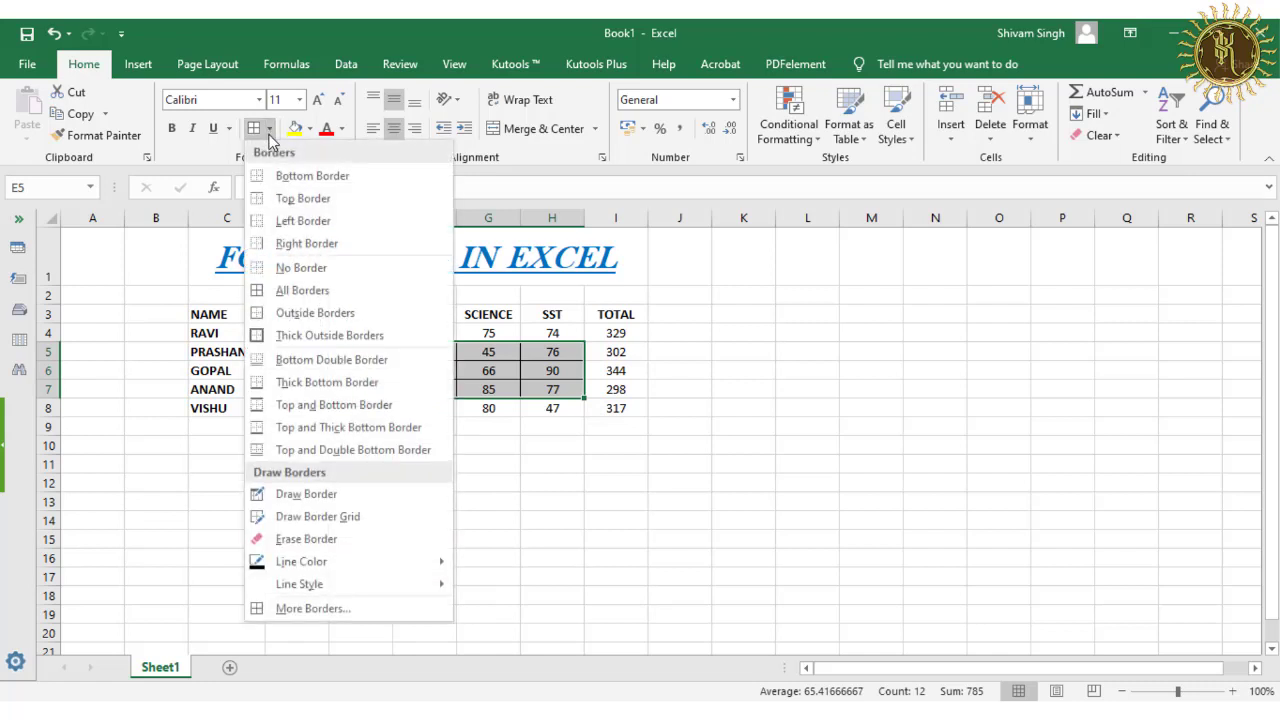
pyautogui.moveTo(369, 565)
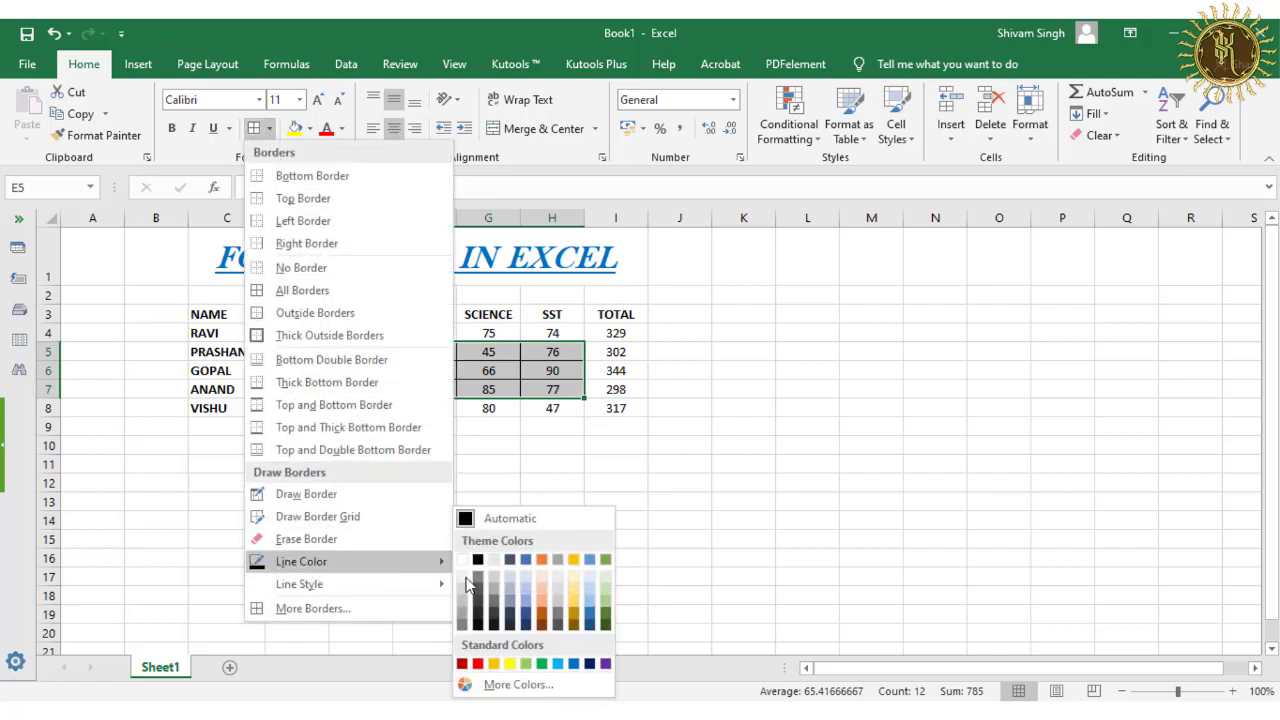
pyautogui.click(478, 664)
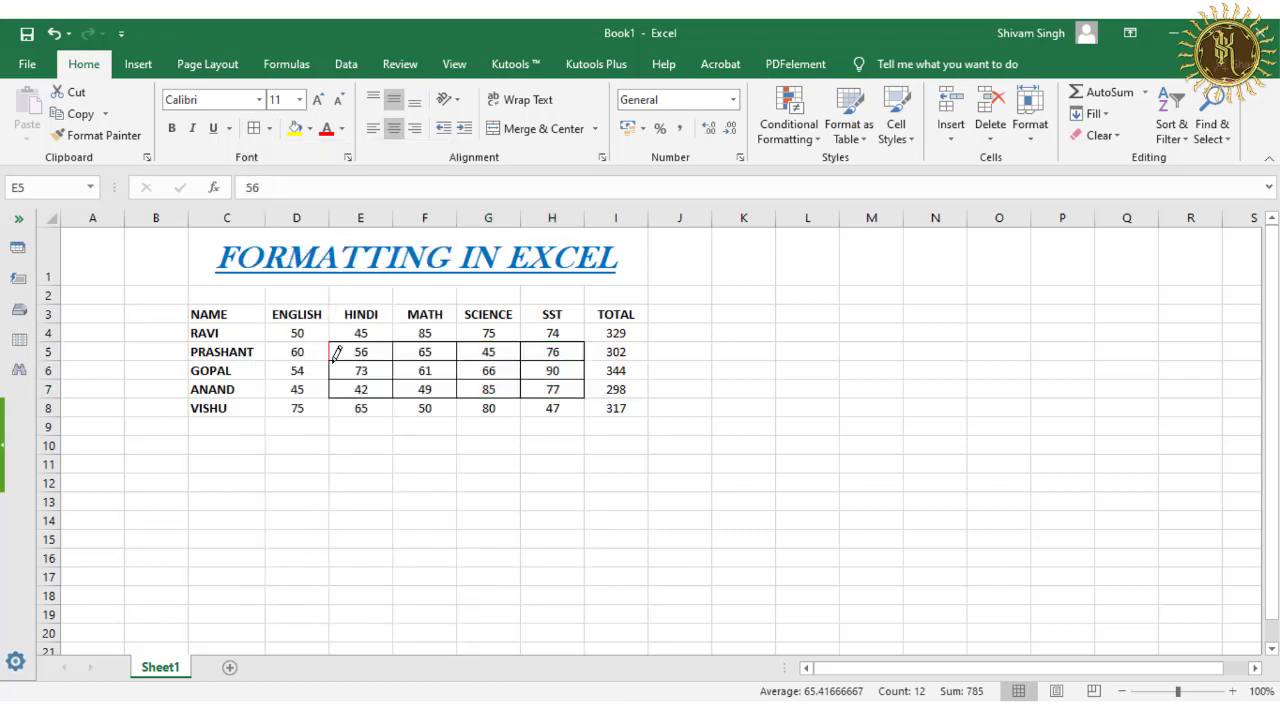
pyautogui.moveTo(338, 389)
pyautogui.mouseDown()
pyautogui.moveTo(584, 384)
pyautogui.moveTo(588, 345)
pyautogui.mouseUp()
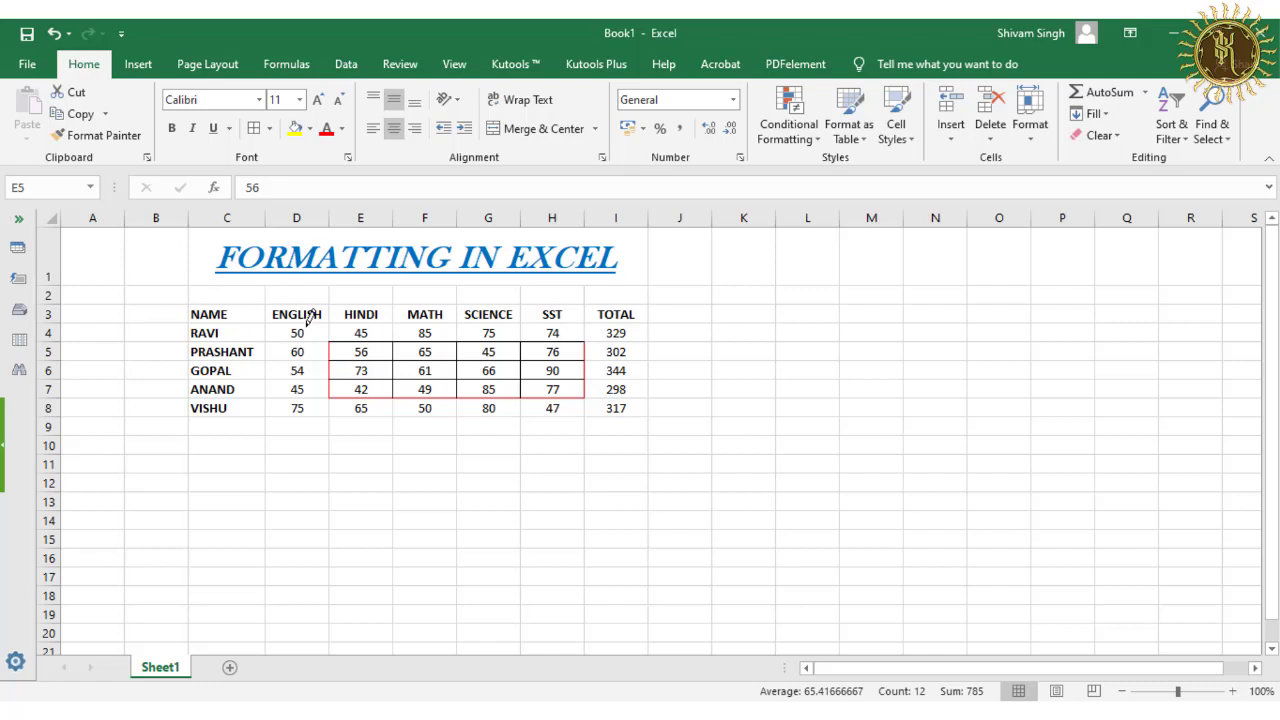
pyautogui.press('Escape')
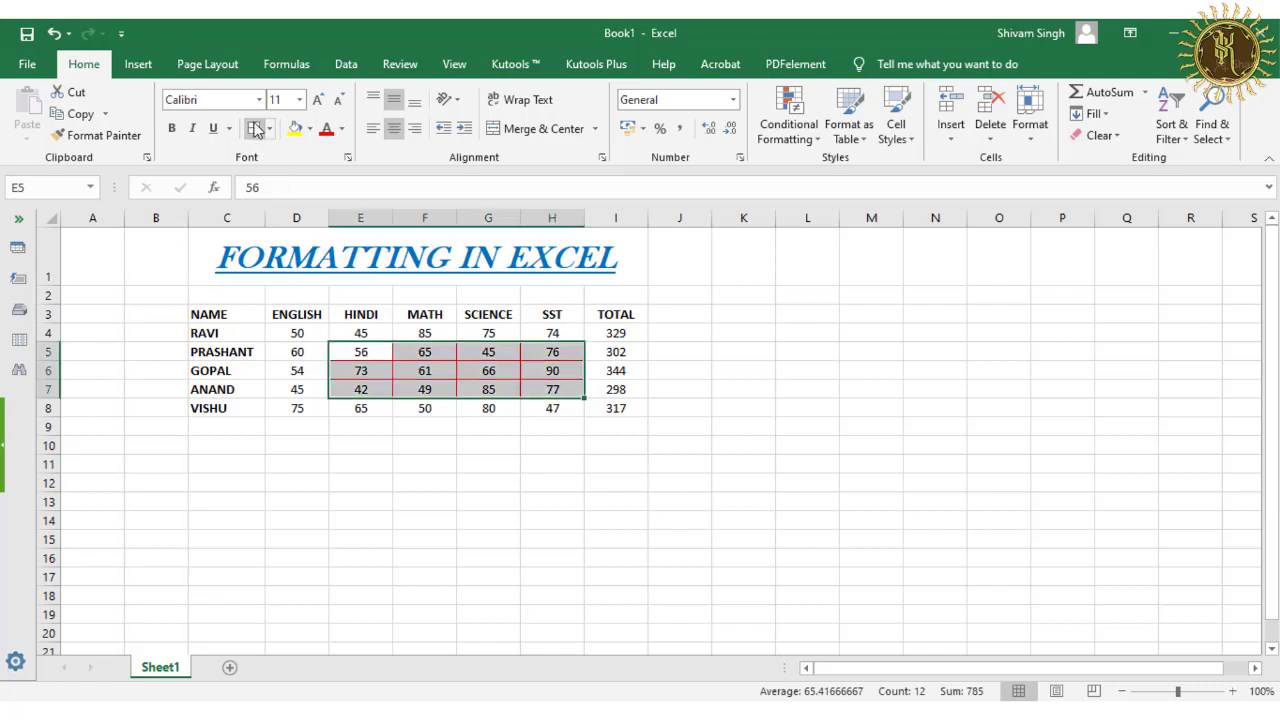
pyautogui.click(527, 390)
pyautogui.click(535, 441)
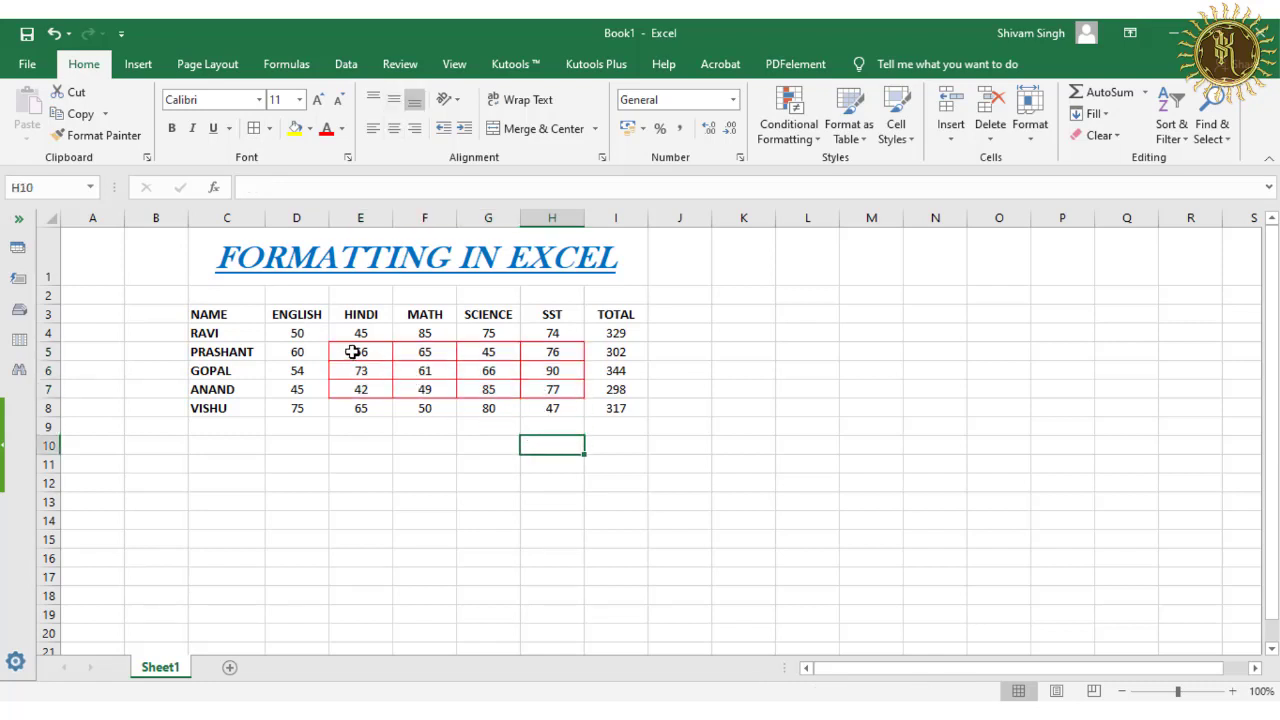
# - Undo the red border changes on E5:H7
pyautogui.click(358, 352)
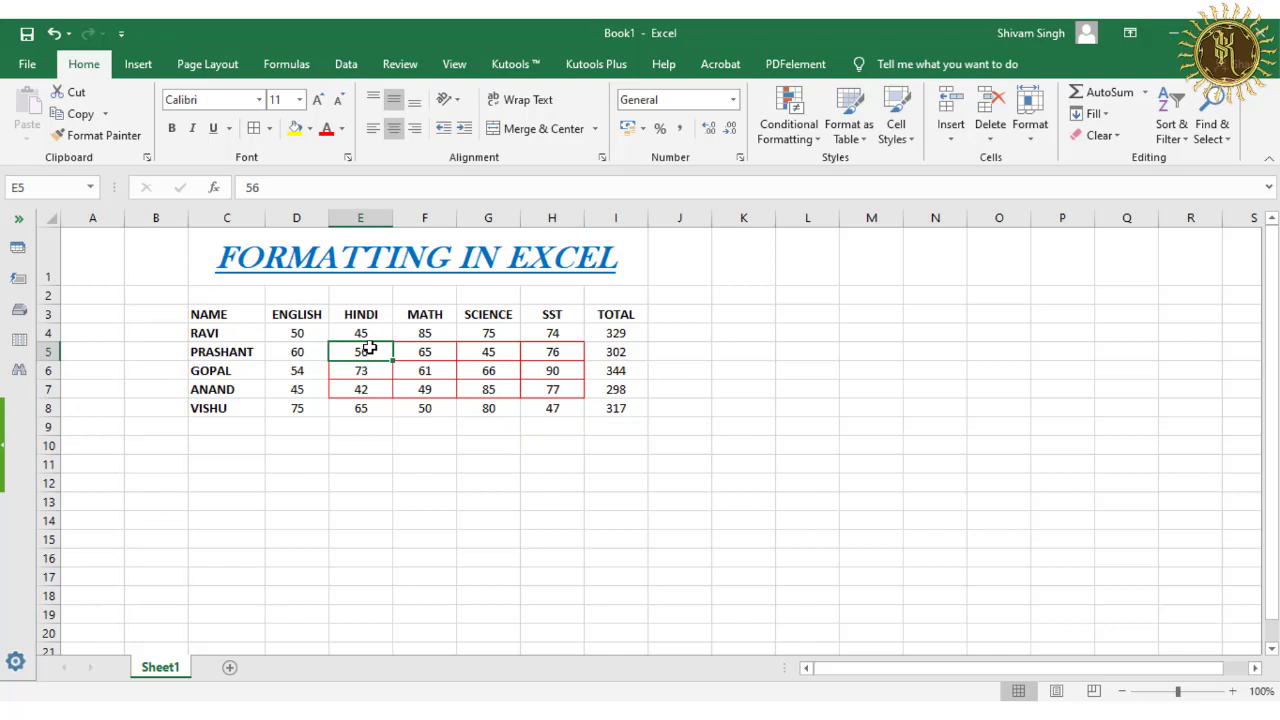
pyautogui.hotkey('ctrl', 'z')
pyautogui.click(388, 412)
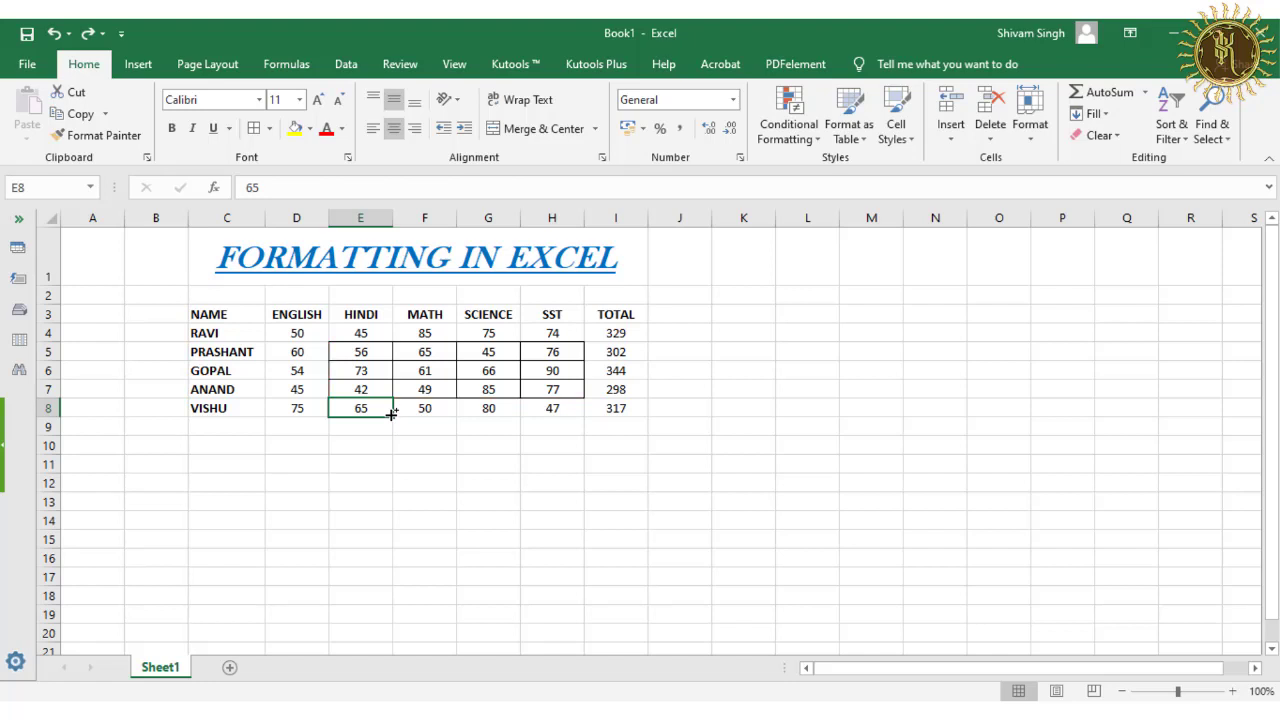
# - Choose the slanted dash-dot line style and apply it as red borders to all cells in E5:H7
pyautogui.click(270, 129)
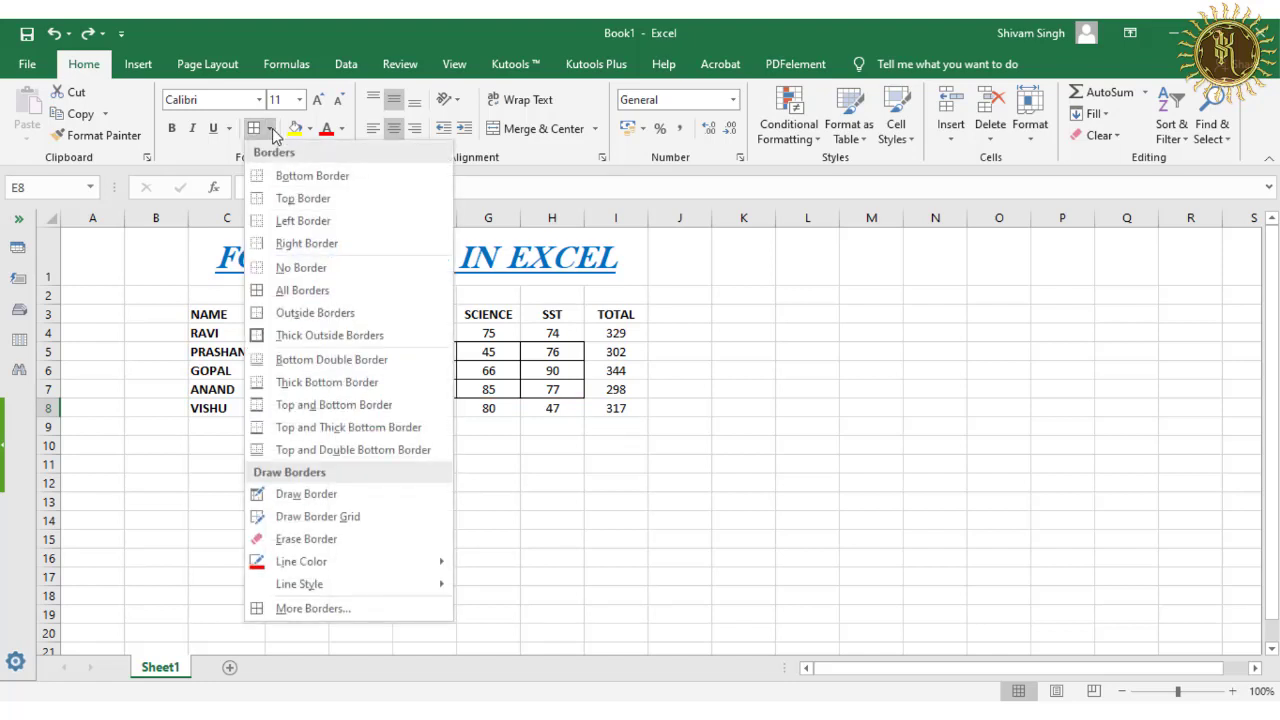
pyautogui.click(496, 369)
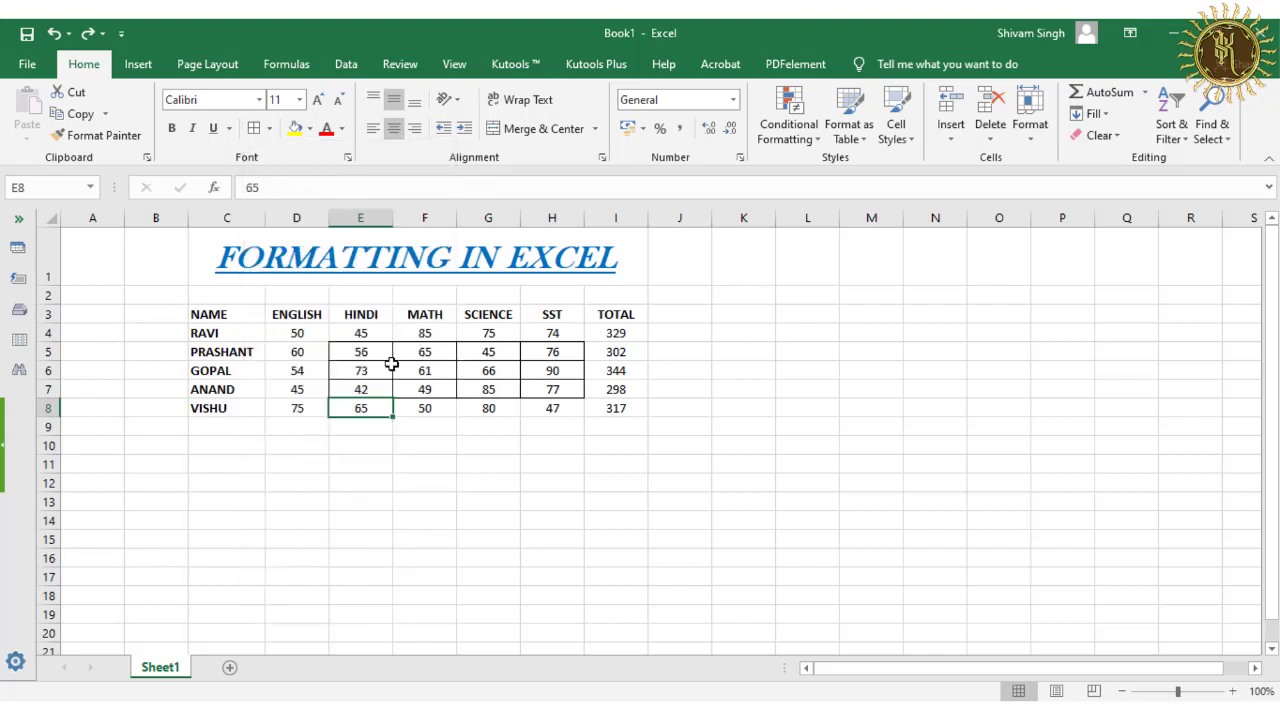
pyautogui.moveTo(359, 349); pyautogui.dragTo(550, 396)
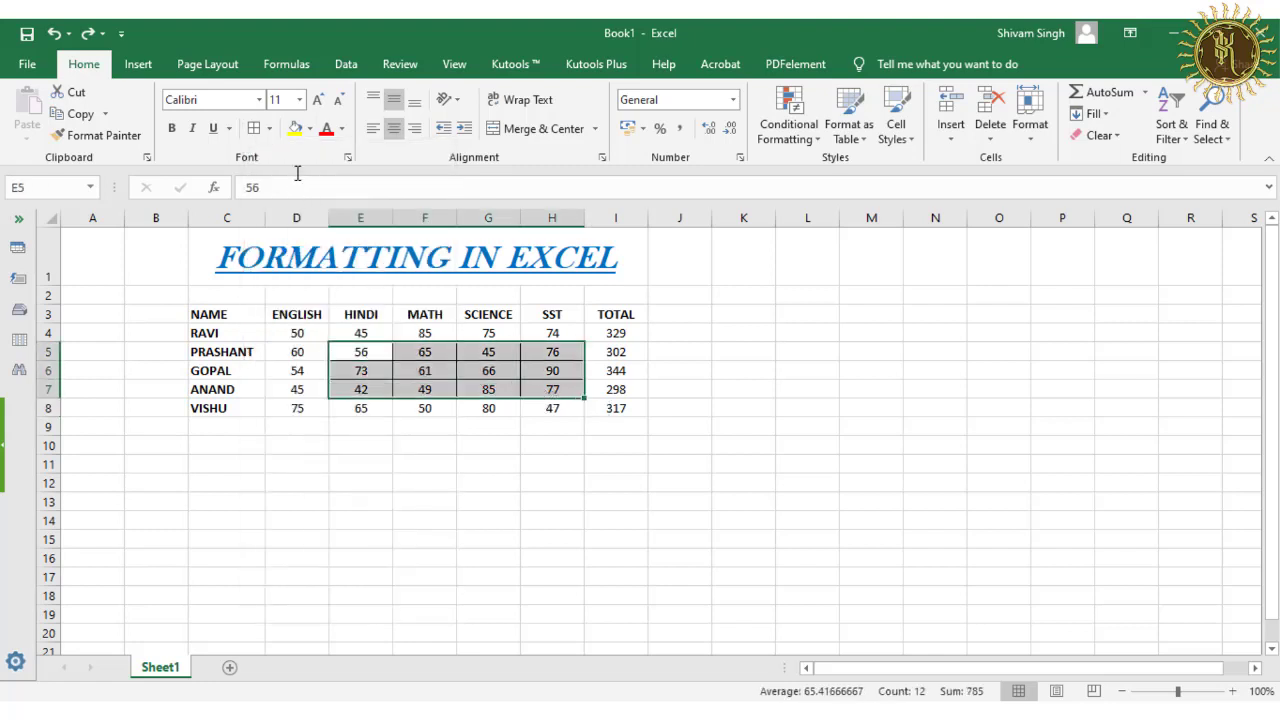
pyautogui.click(270, 129)
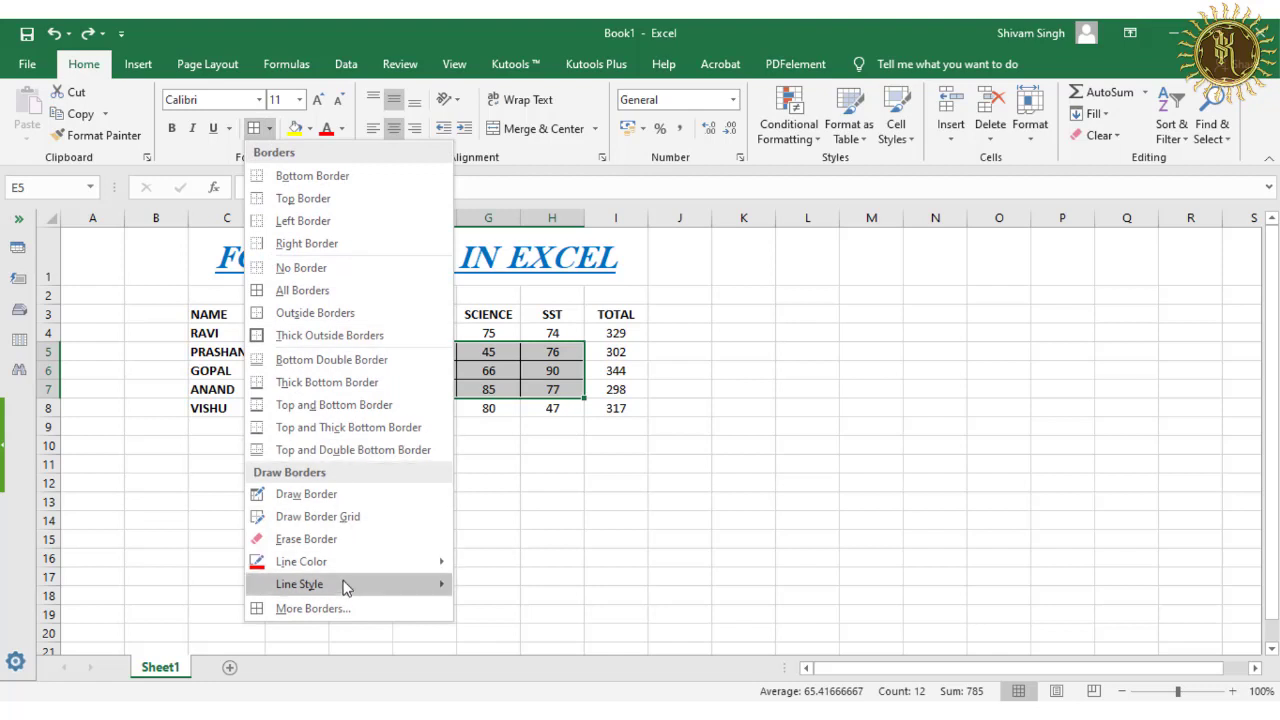
pyautogui.moveTo(350, 586)
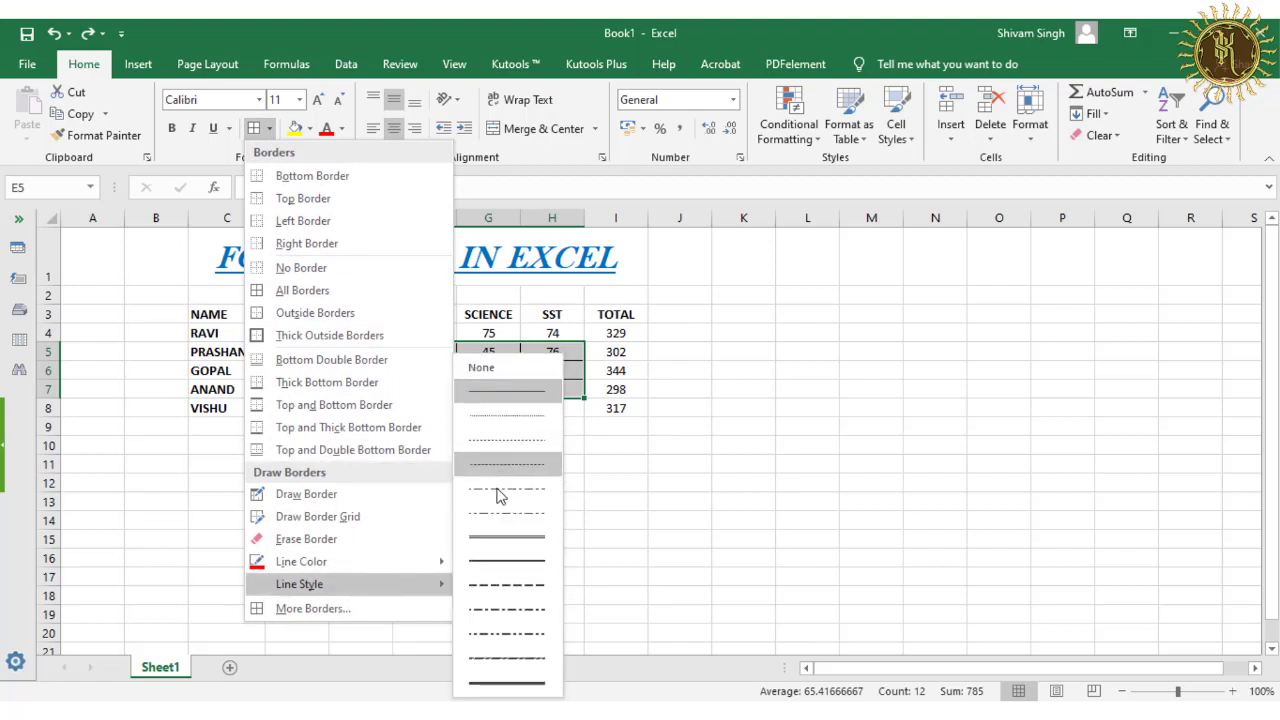
pyautogui.click(511, 660)
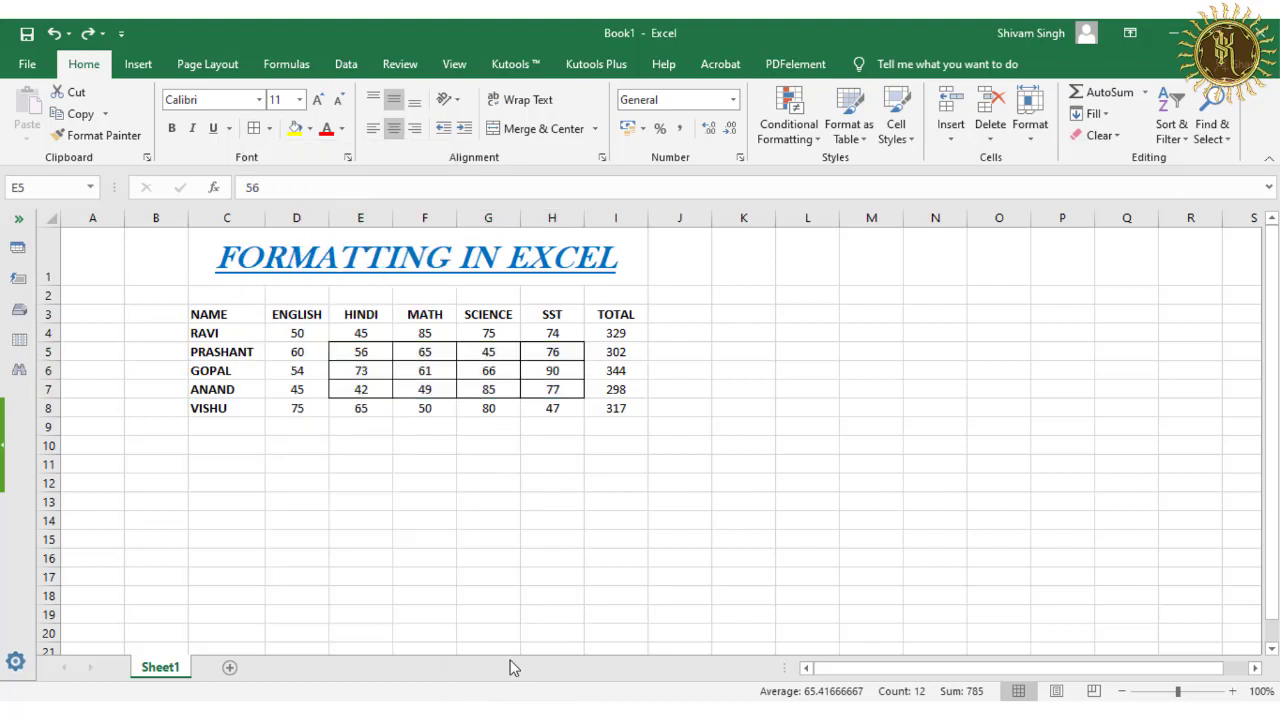
pyautogui.click(255, 130)
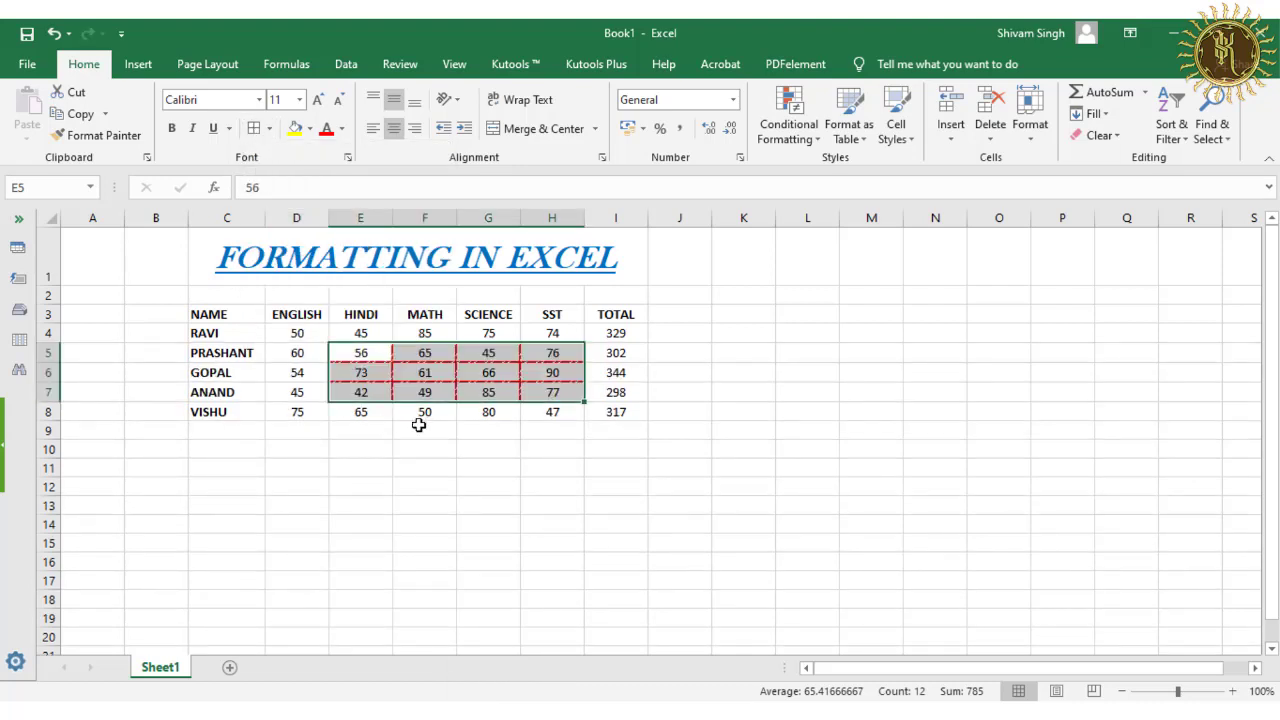
pyautogui.click(620, 388)
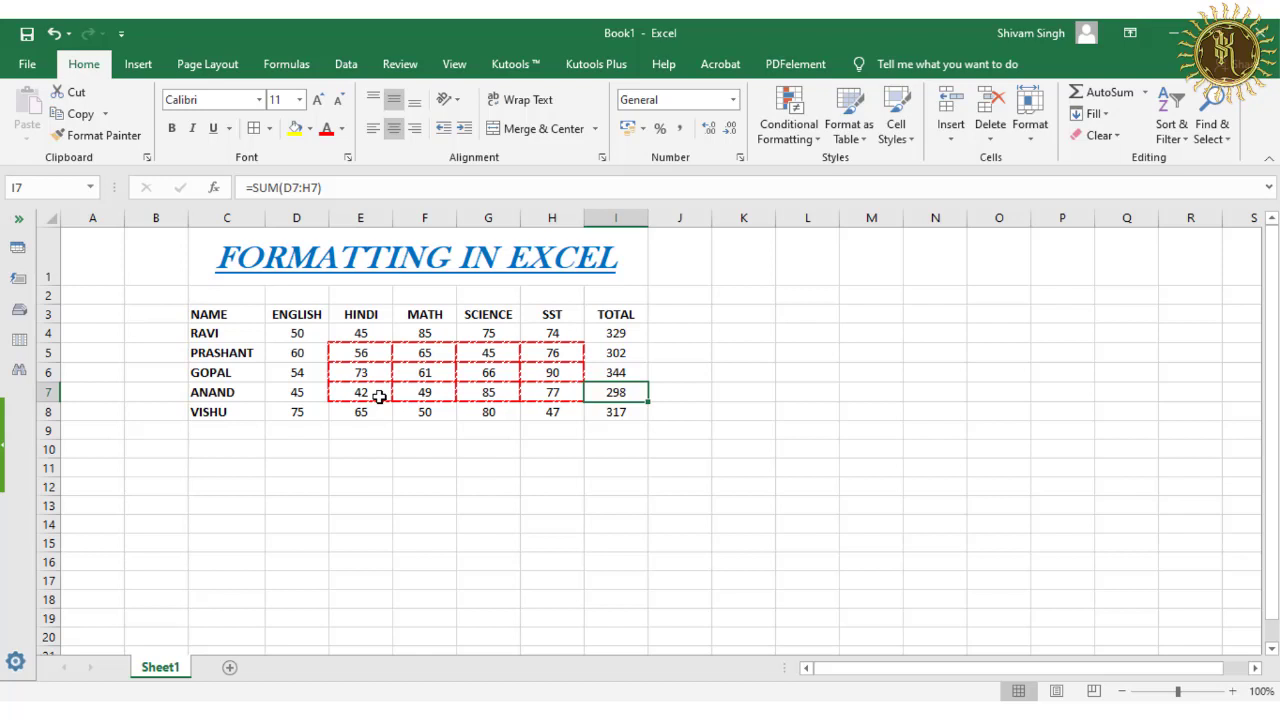
# - Undo the red slanted dash-dot borders on the marks range E5:H7
pyautogui.hotkey('ctrl', 'z')
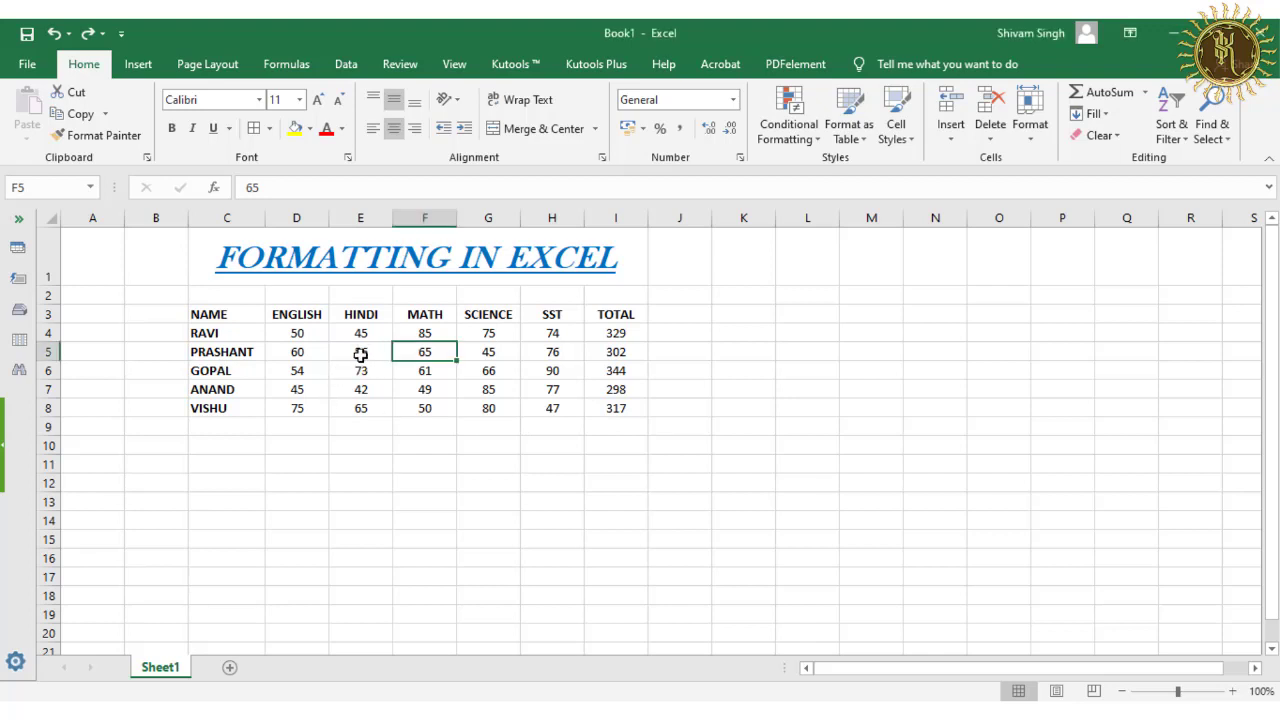
pyautogui.click(364, 356)
pyautogui.click(366, 373)
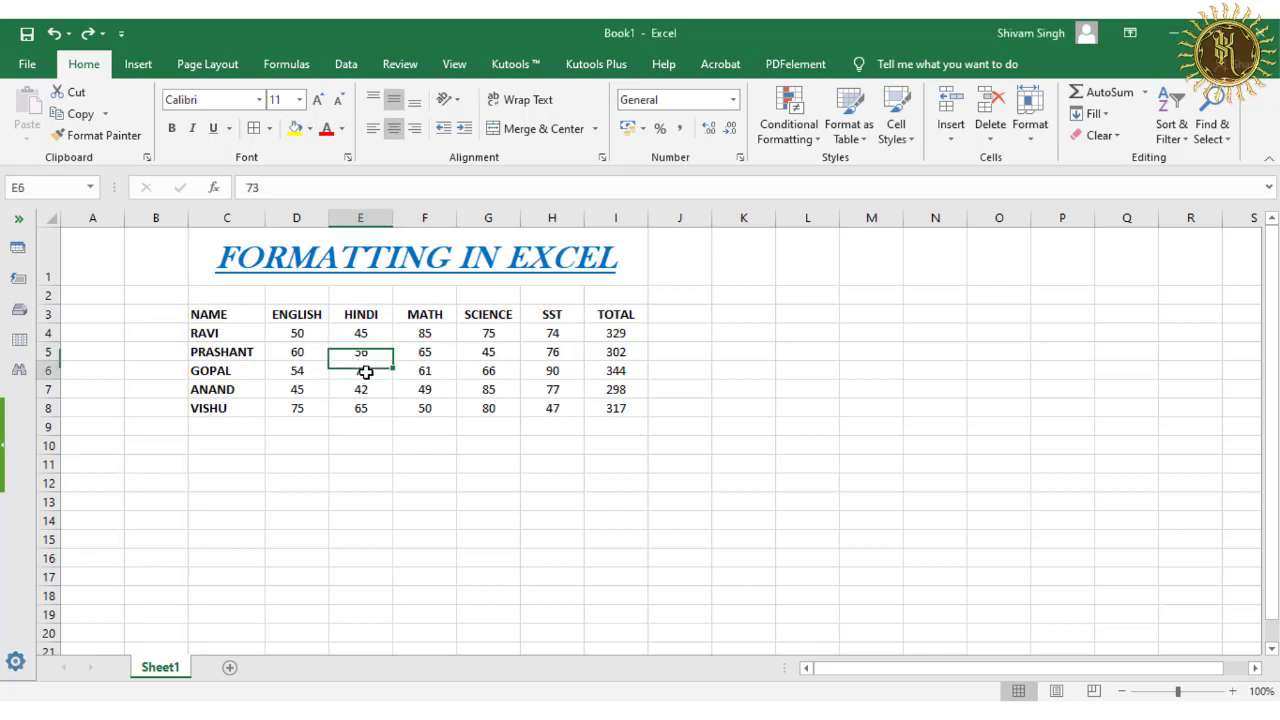
pyautogui.click(367, 352)
pyautogui.click(366, 334)
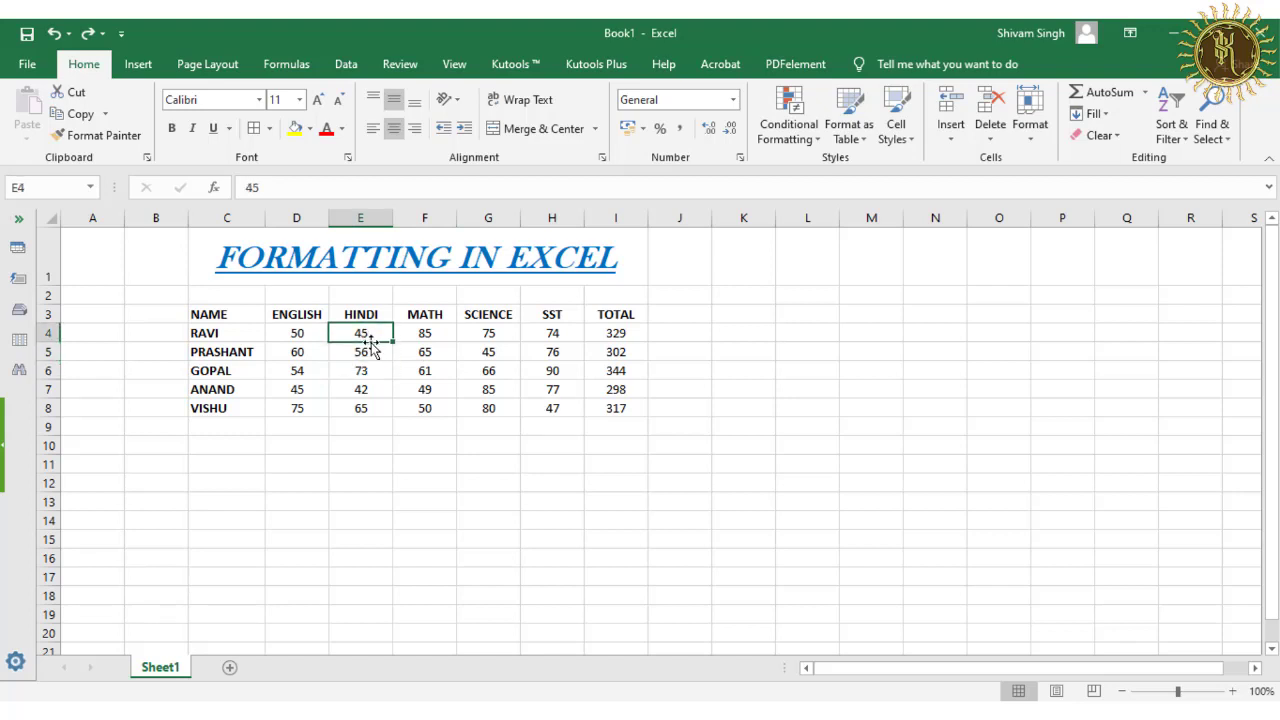
pyautogui.click(366, 356)
pyautogui.click(366, 372)
pyautogui.click(368, 389)
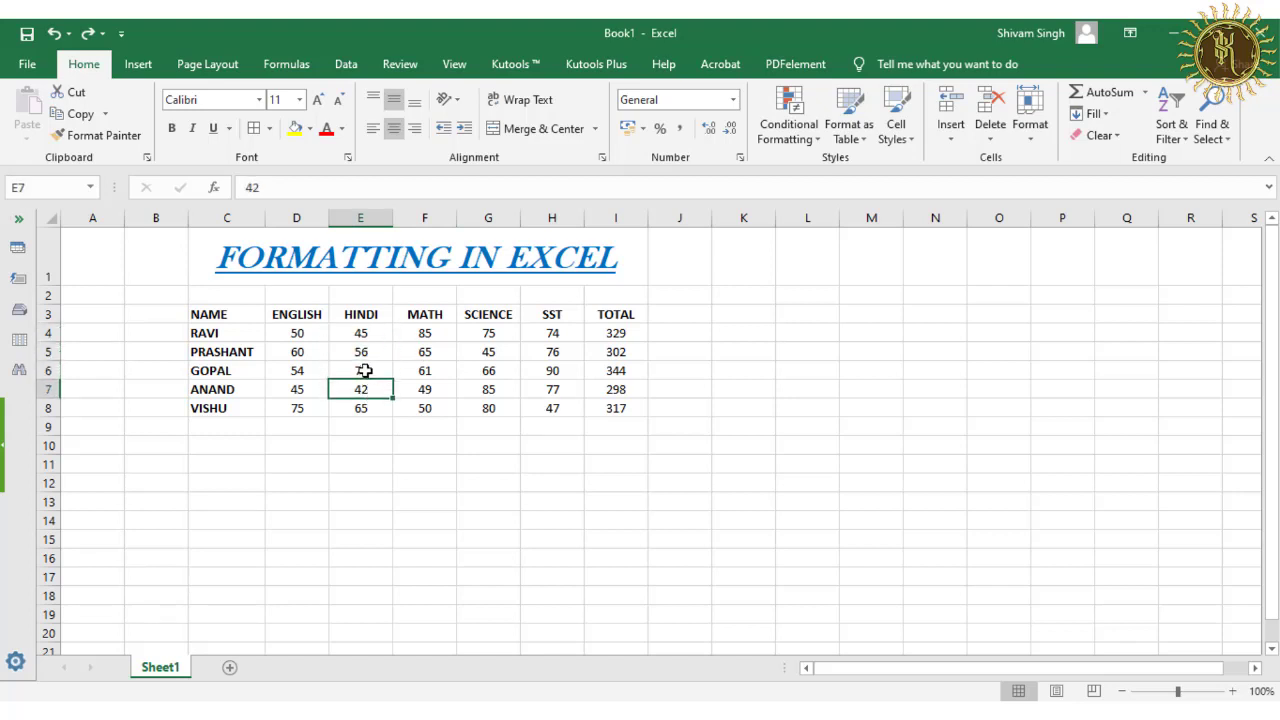
pyautogui.click(370, 368)
# - Fill the diagonal marks cells D4, E5, F6, G7 and H8 with the standard yellow color
pyautogui.click(300, 336)
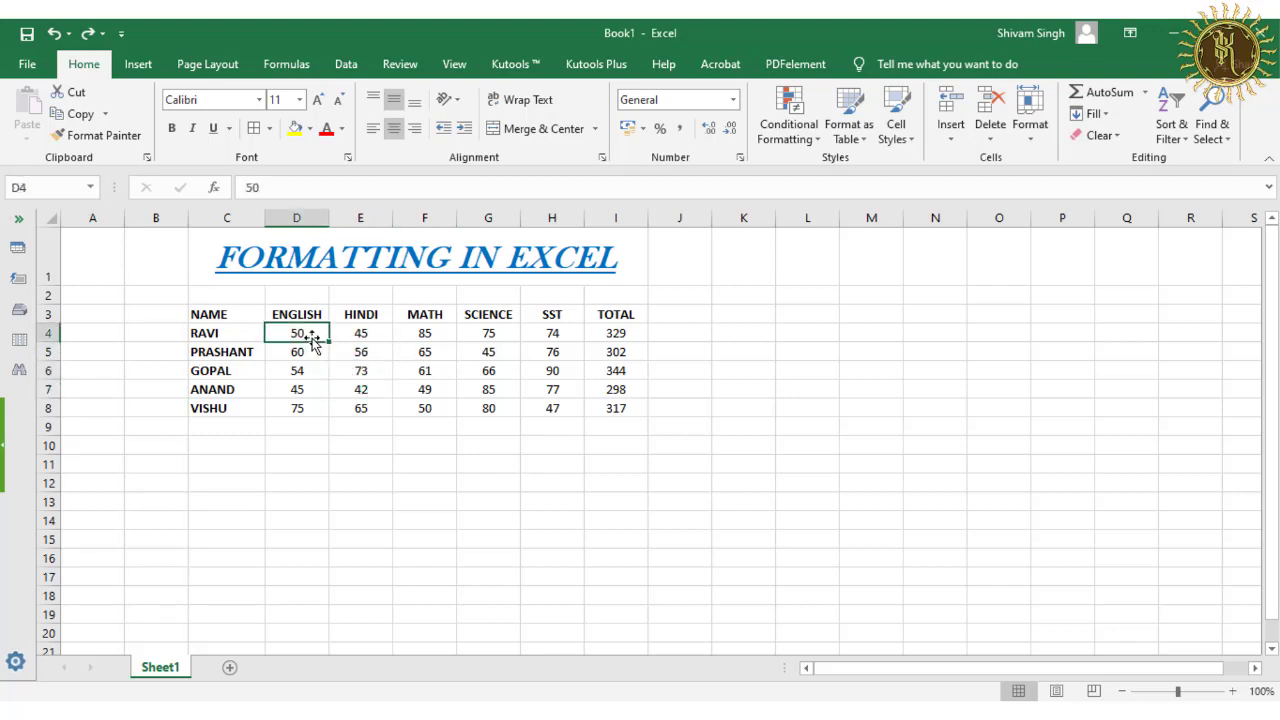
pyautogui.click(312, 129)
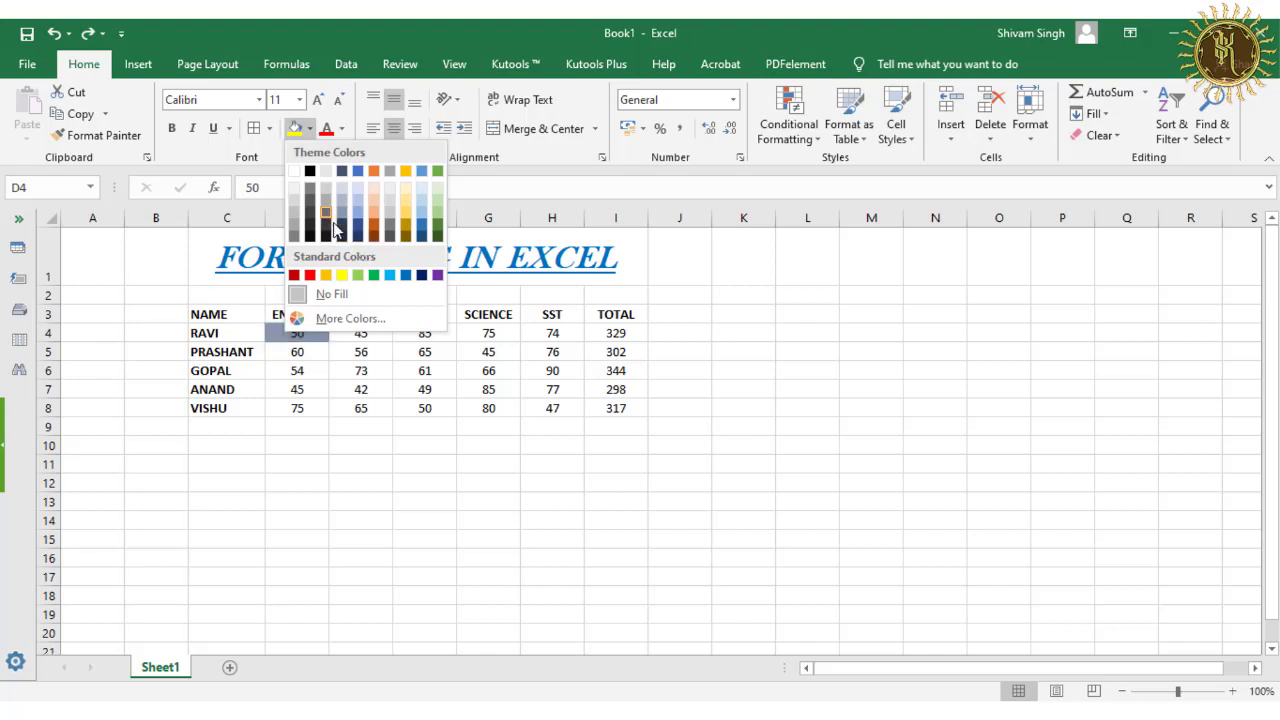
pyautogui.click(343, 276)
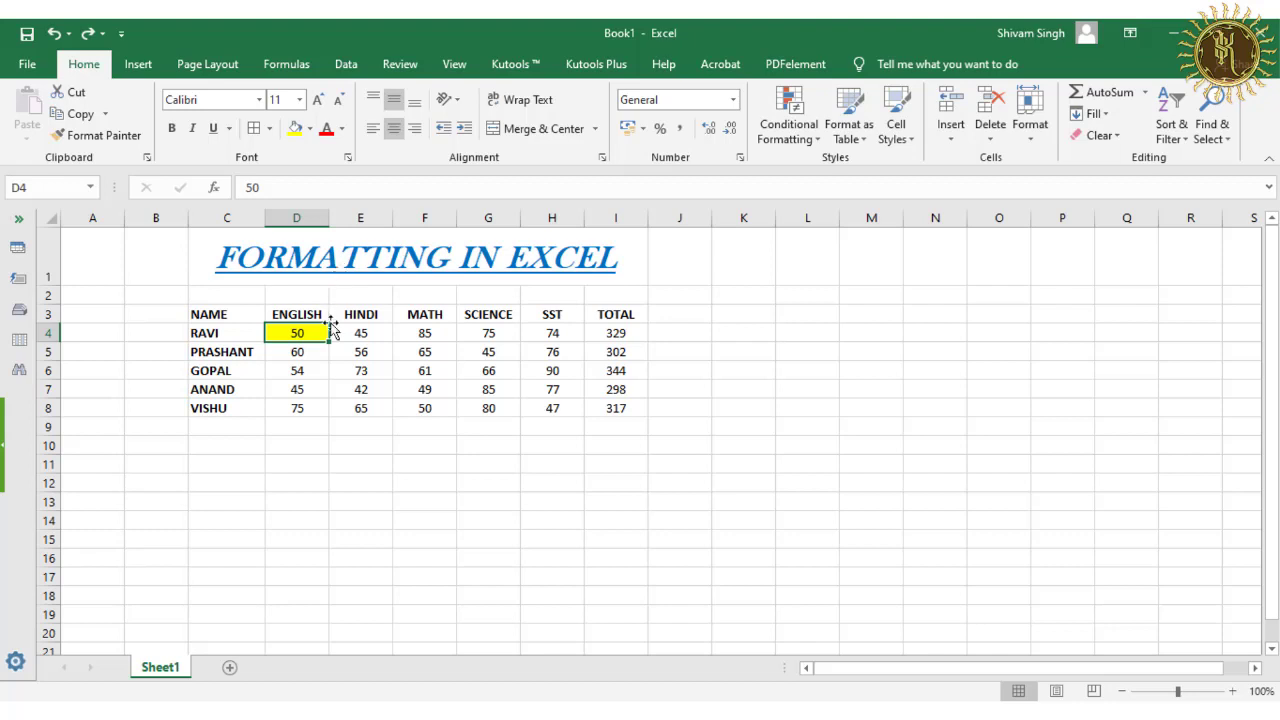
pyautogui.keyDown('ctrl'); pyautogui.click(343, 352); pyautogui.keyUp('ctrl')
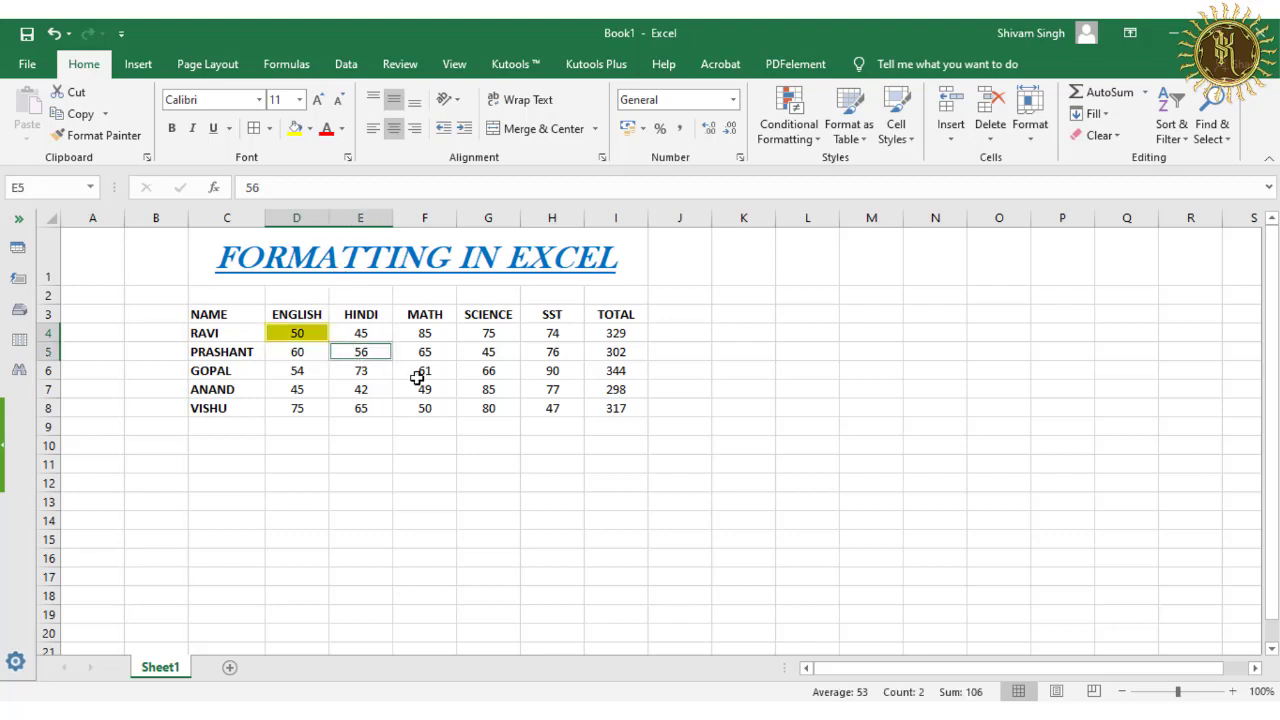
pyautogui.keyDown('ctrl'); pyautogui.click(419, 373); pyautogui.keyUp('ctrl')
pyautogui.keyDown('ctrl'); pyautogui.click(483, 393); pyautogui.keyUp('ctrl')
pyautogui.keyDown('ctrl'); pyautogui.click(546, 409); pyautogui.keyUp('ctrl')
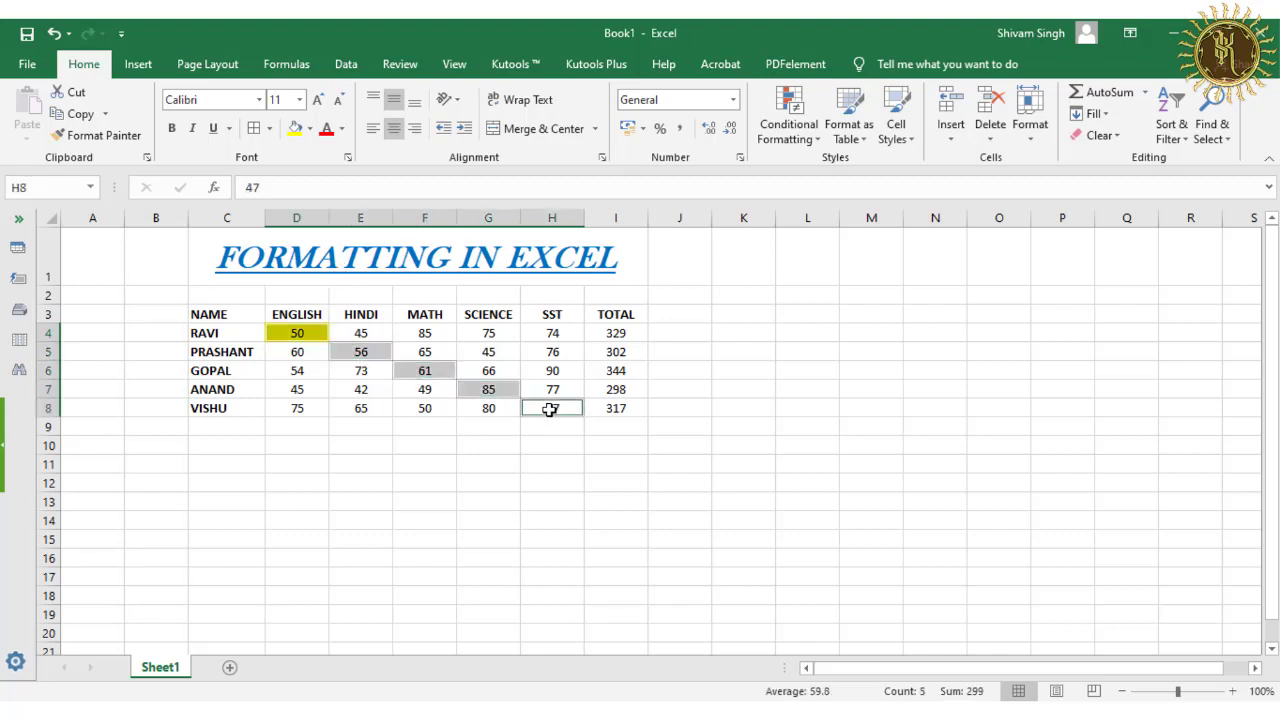
pyautogui.click(295, 129)
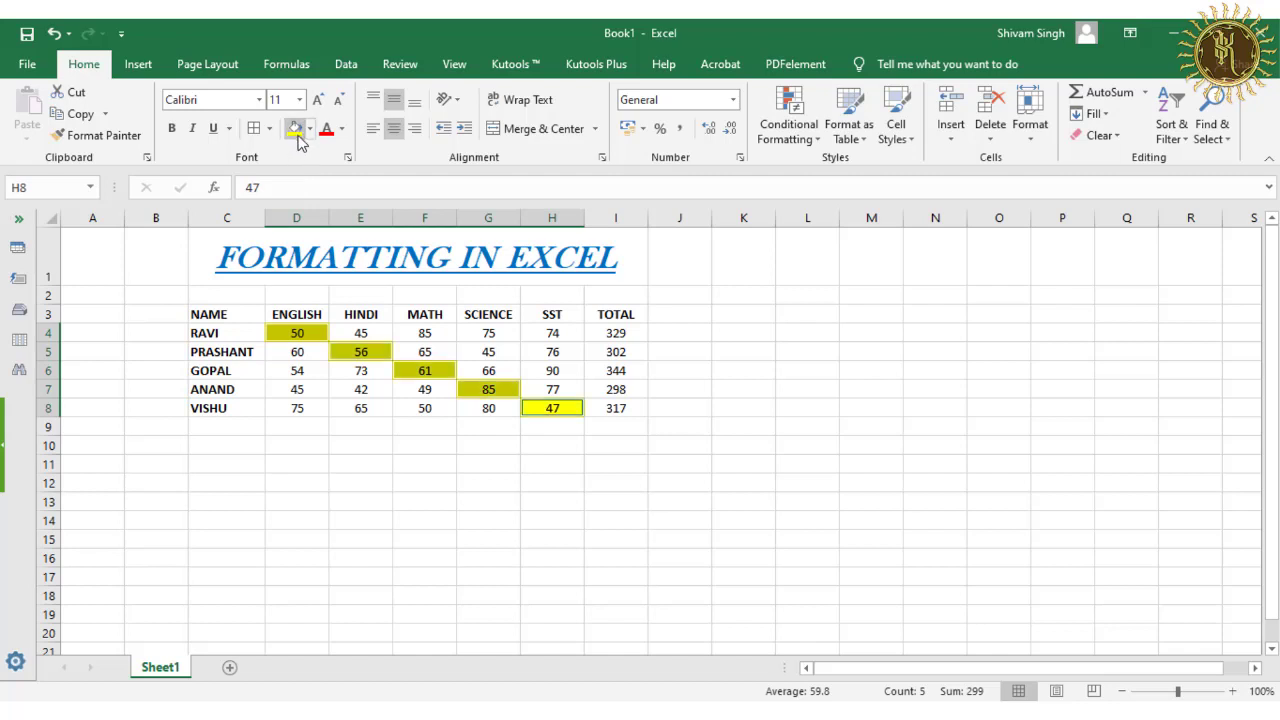
pyautogui.click(364, 391)
pyautogui.click(300, 405)
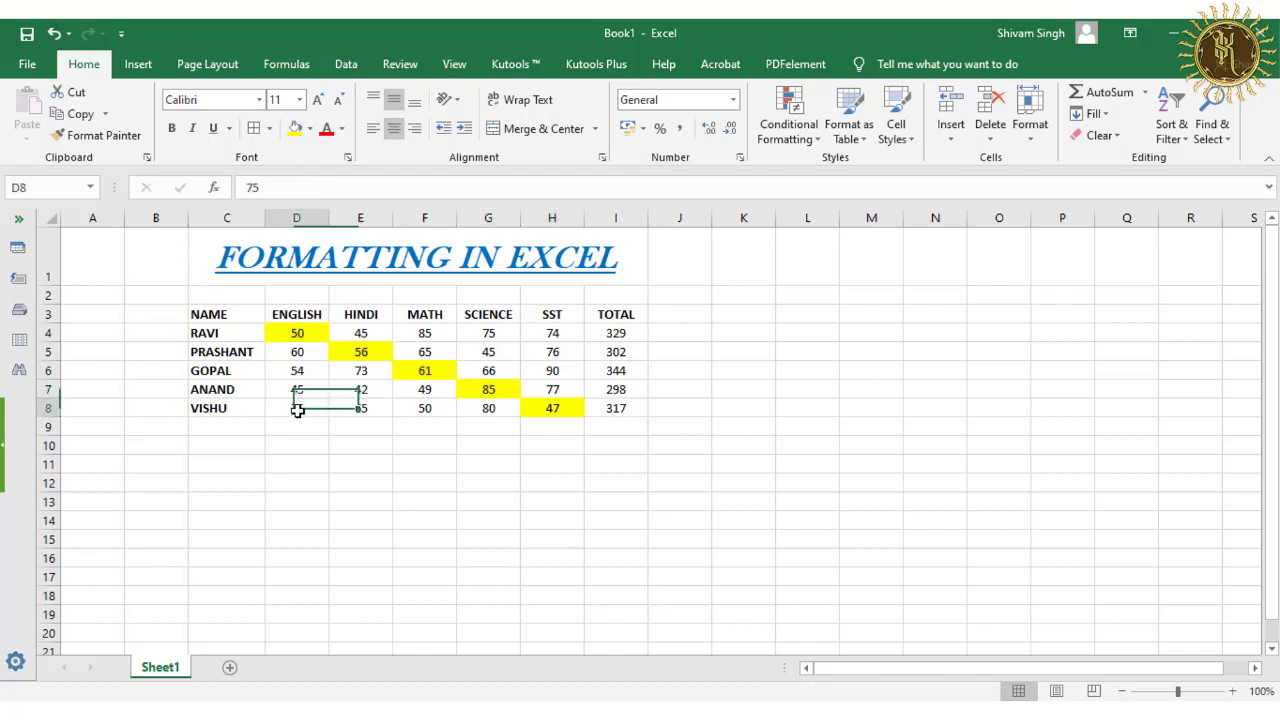
pyautogui.keyDown('ctrl'); pyautogui.click(367, 389); pyautogui.keyUp('ctrl')
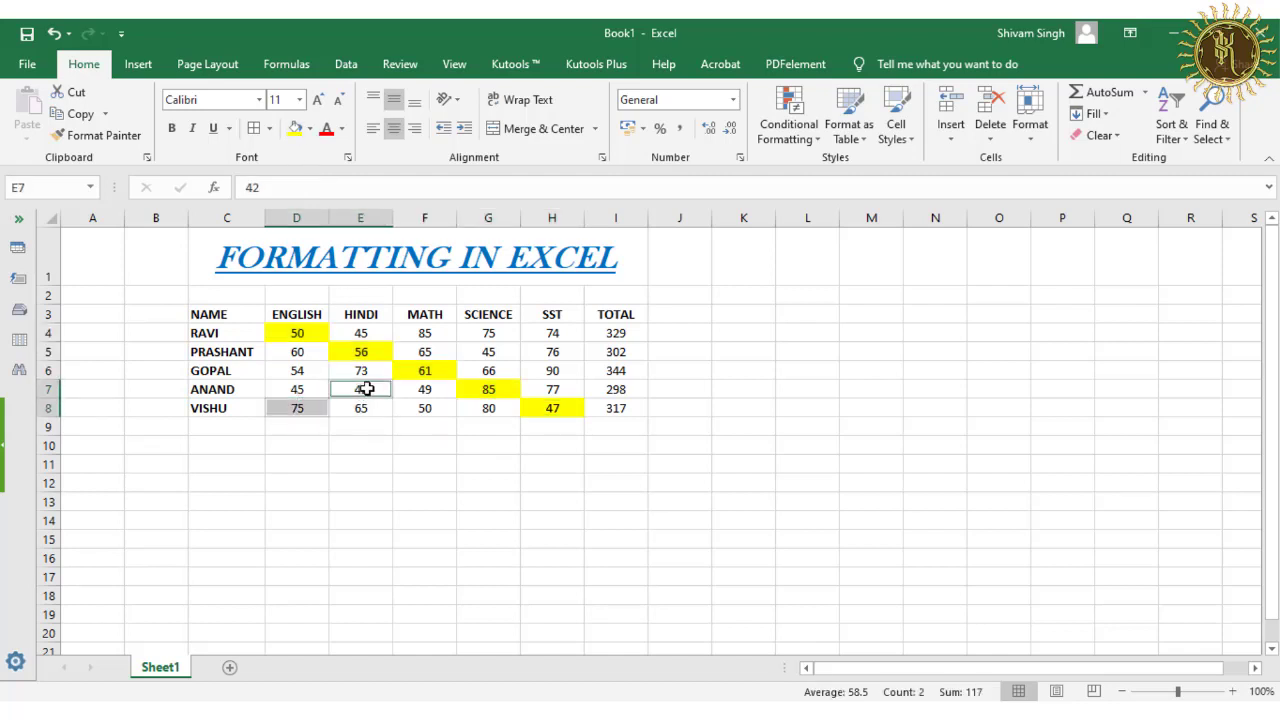
# - Fill the diagonal cells D5, E6, F7 and G8 with the standard red color
pyautogui.click(300, 352)
pyautogui.keyDown('ctrl'); pyautogui.click(342, 371); pyautogui.keyUp('ctrl')
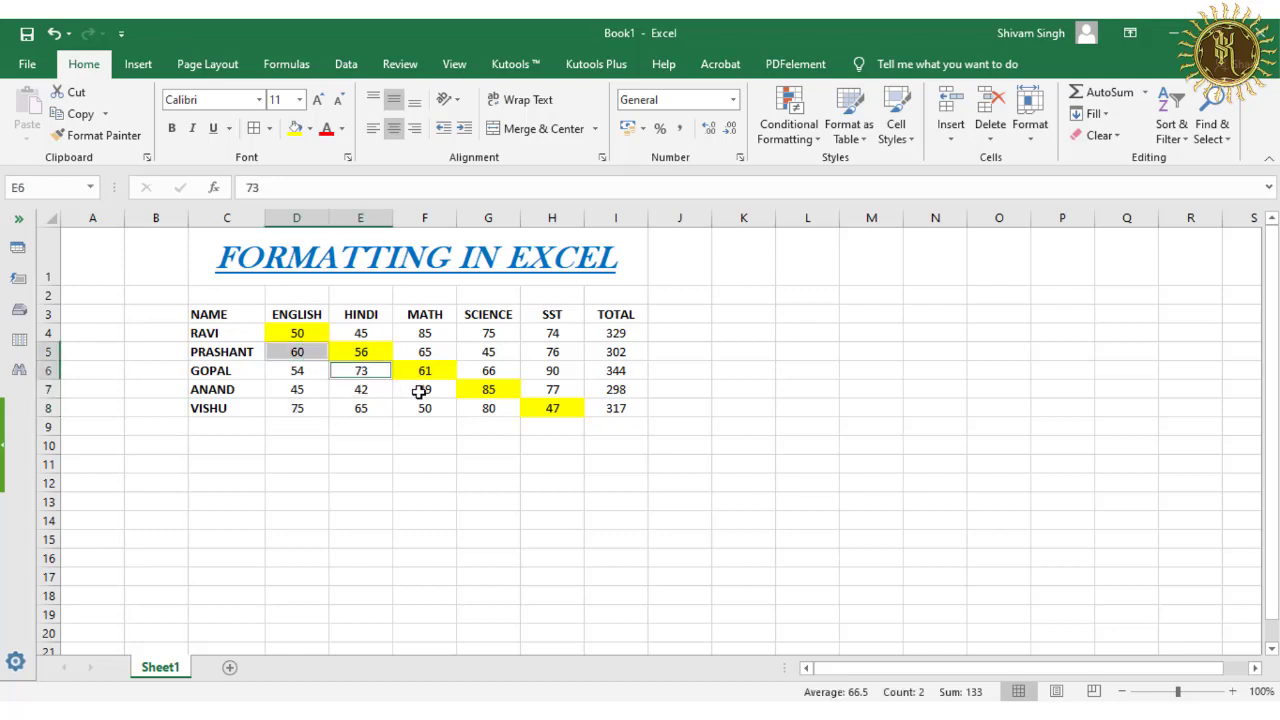
pyautogui.keyDown('ctrl'); pyautogui.click(419, 391); pyautogui.keyUp('ctrl')
pyautogui.keyDown('ctrl'); pyautogui.click(486, 406); pyautogui.keyUp('ctrl')
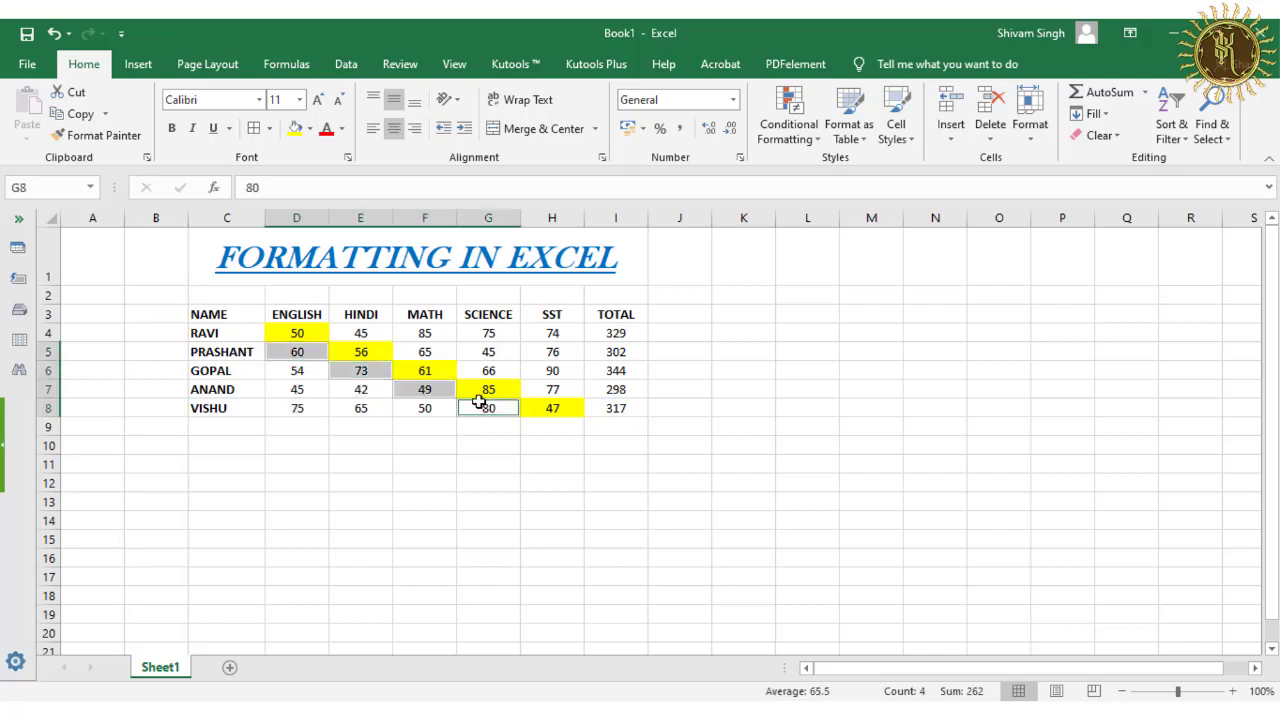
pyautogui.click(310, 128)
pyautogui.click(316, 265)
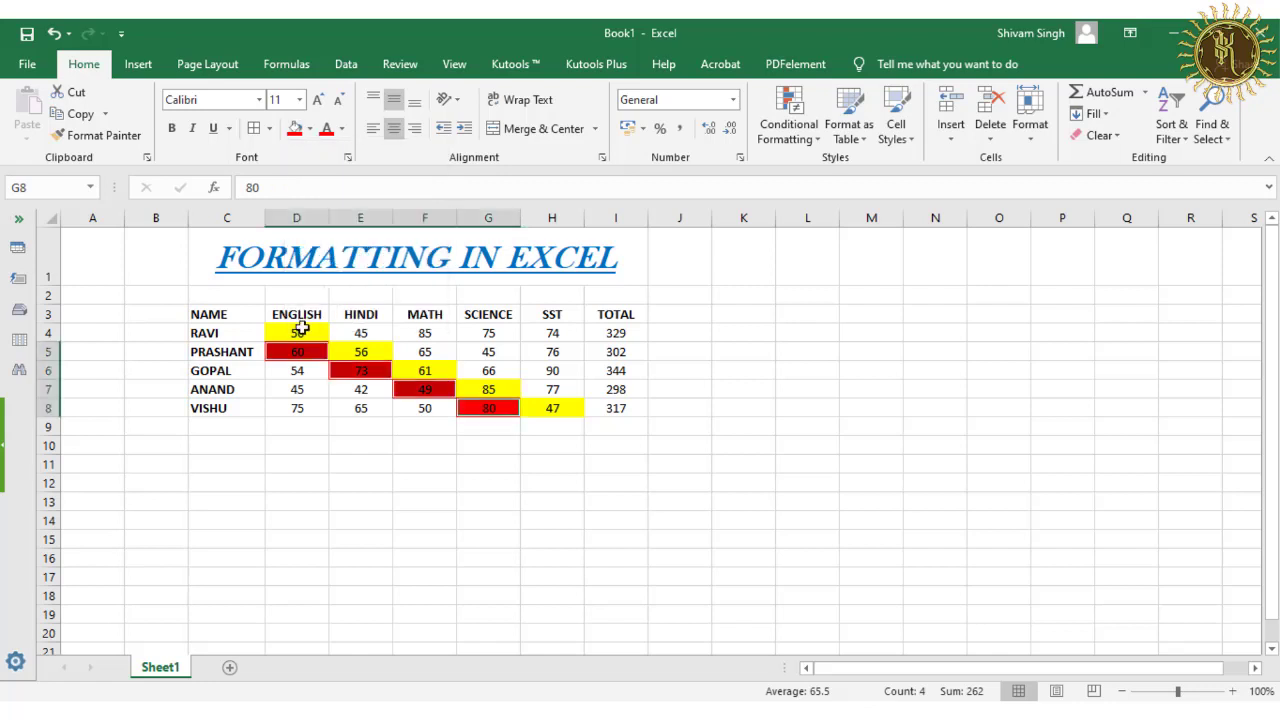
# - Fill the diagonal cells D6, E7 and F8 with a light blue theme color
pyautogui.click(300, 372)
pyautogui.keyDown('ctrl'); pyautogui.click(352, 391); pyautogui.keyUp('ctrl')
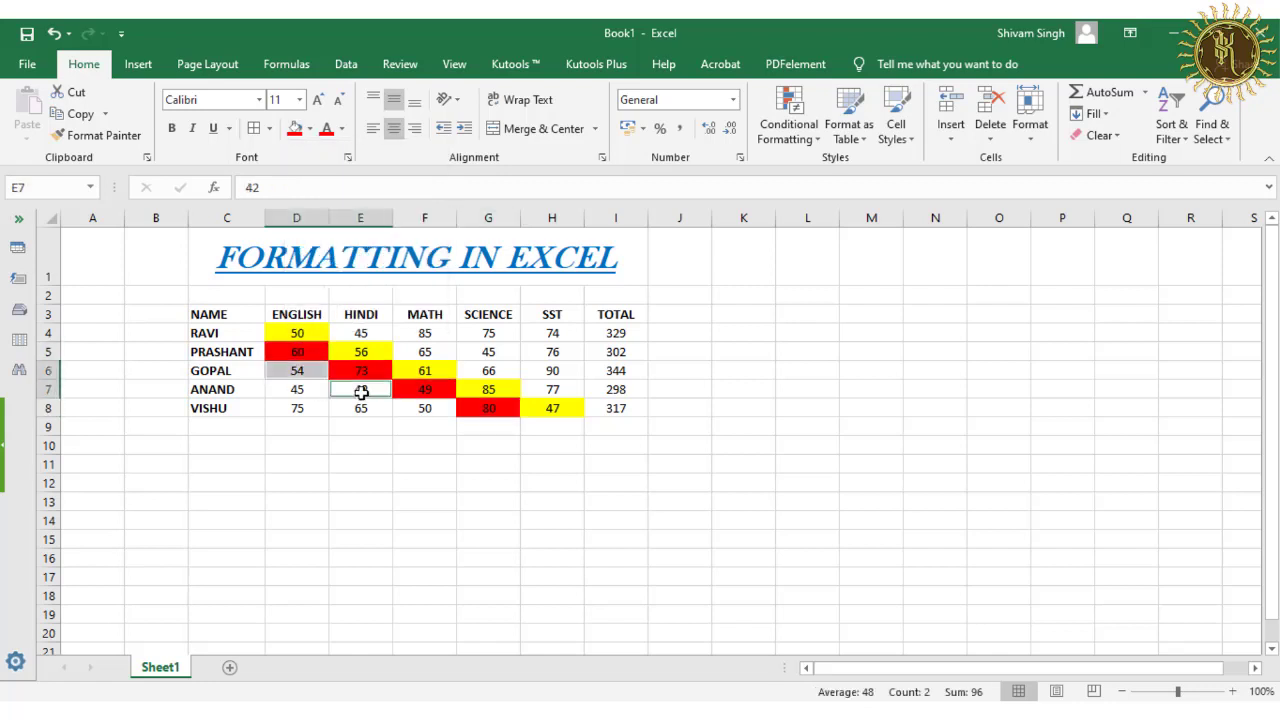
pyautogui.keyDown('ctrl'); pyautogui.click(423, 410); pyautogui.keyUp('ctrl')
pyautogui.click(310, 128)
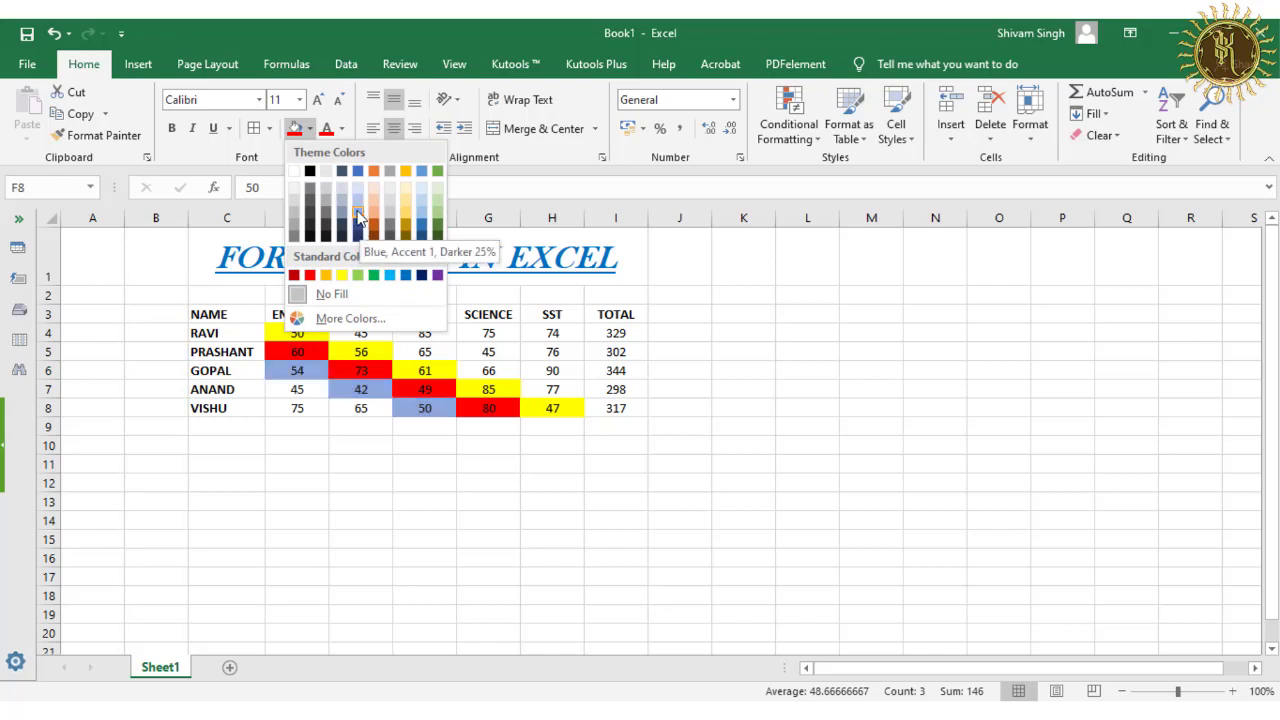
pyautogui.click(360, 211)
# - Fill cells D7 and E8 with the standard blue color
pyautogui.click(300, 391)
pyautogui.keyDown('ctrl'); pyautogui.click(343, 408); pyautogui.keyUp('ctrl')
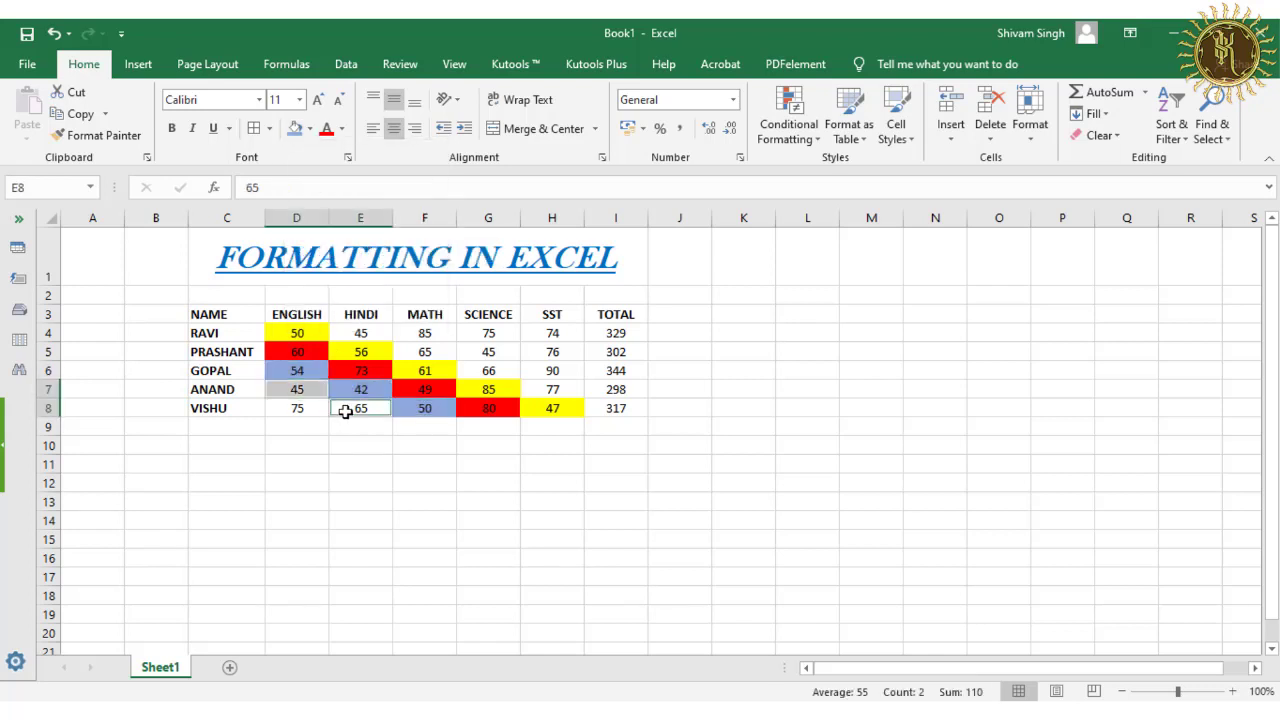
pyautogui.click(309, 130)
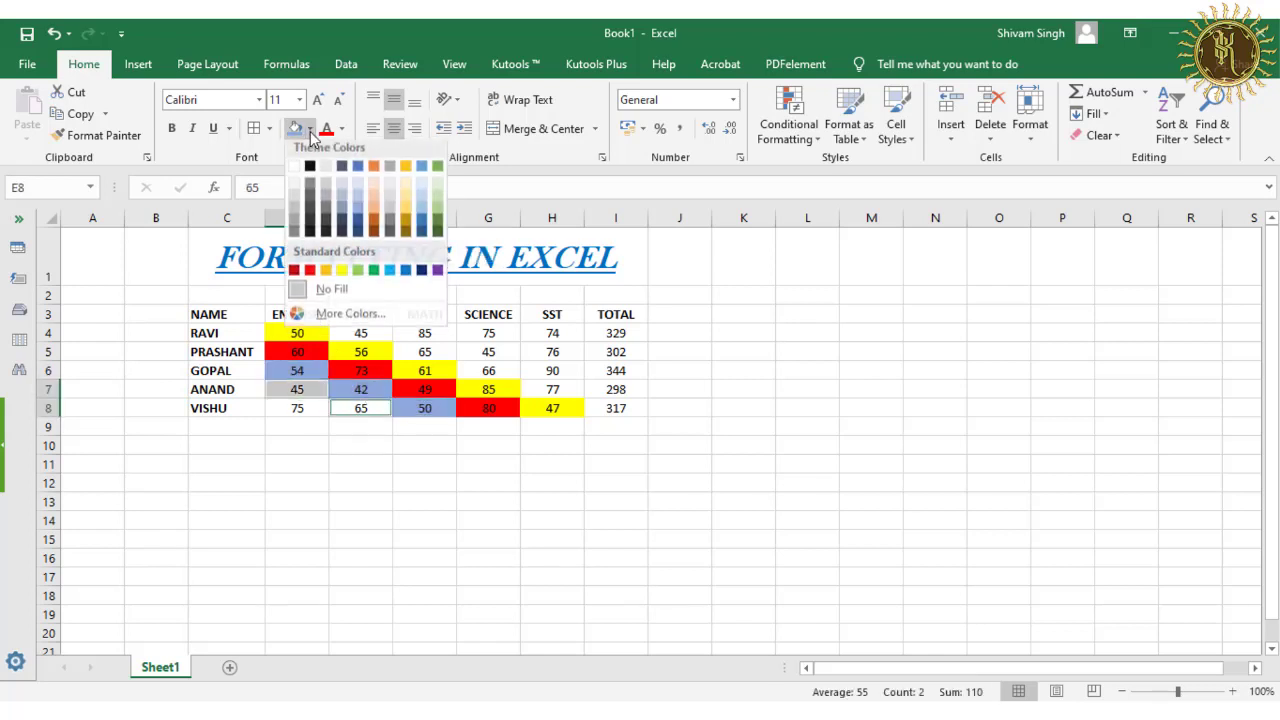
pyautogui.click(405, 275)
# - Fill the diagonal cells E4, F5, G6 and H7 with a light gold theme color
pyautogui.click(362, 334)
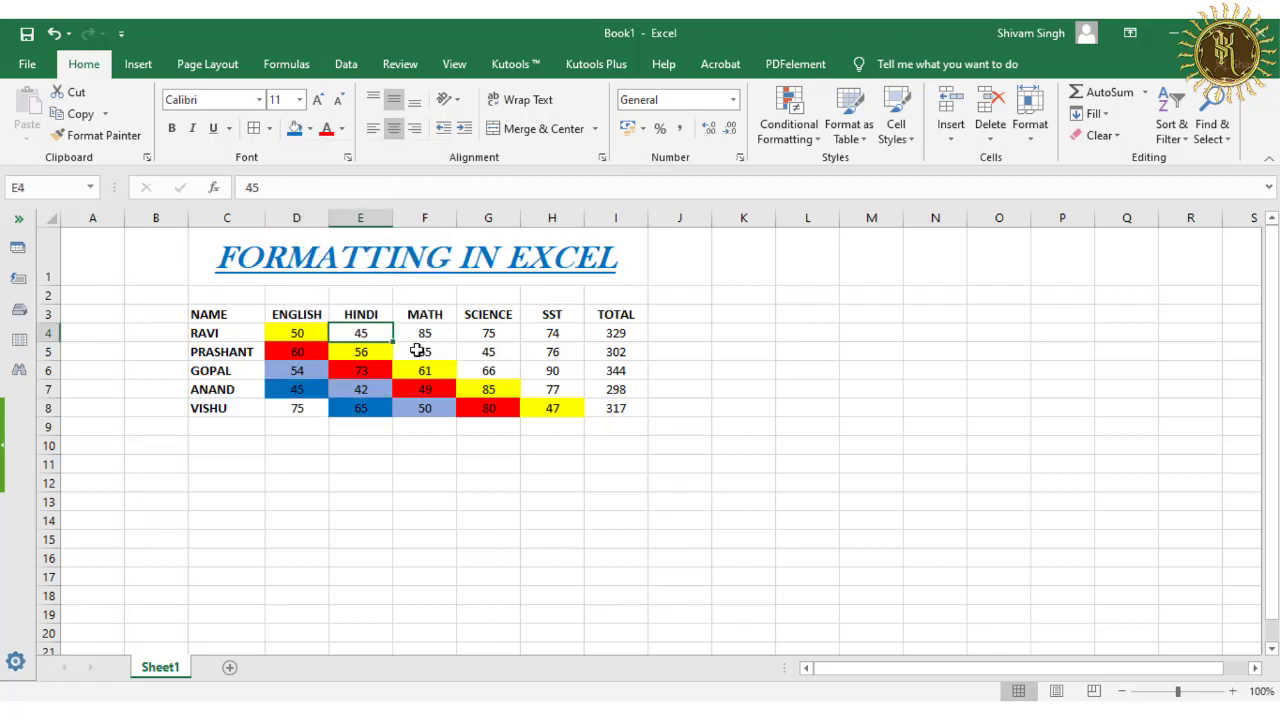
pyautogui.keyDown('ctrl'); pyautogui.click(422, 351); pyautogui.keyUp('ctrl')
pyautogui.keyDown('ctrl'); pyautogui.click(486, 370); pyautogui.keyUp('ctrl')
pyautogui.keyDown('ctrl'); pyautogui.click(552, 389); pyautogui.keyUp('ctrl')
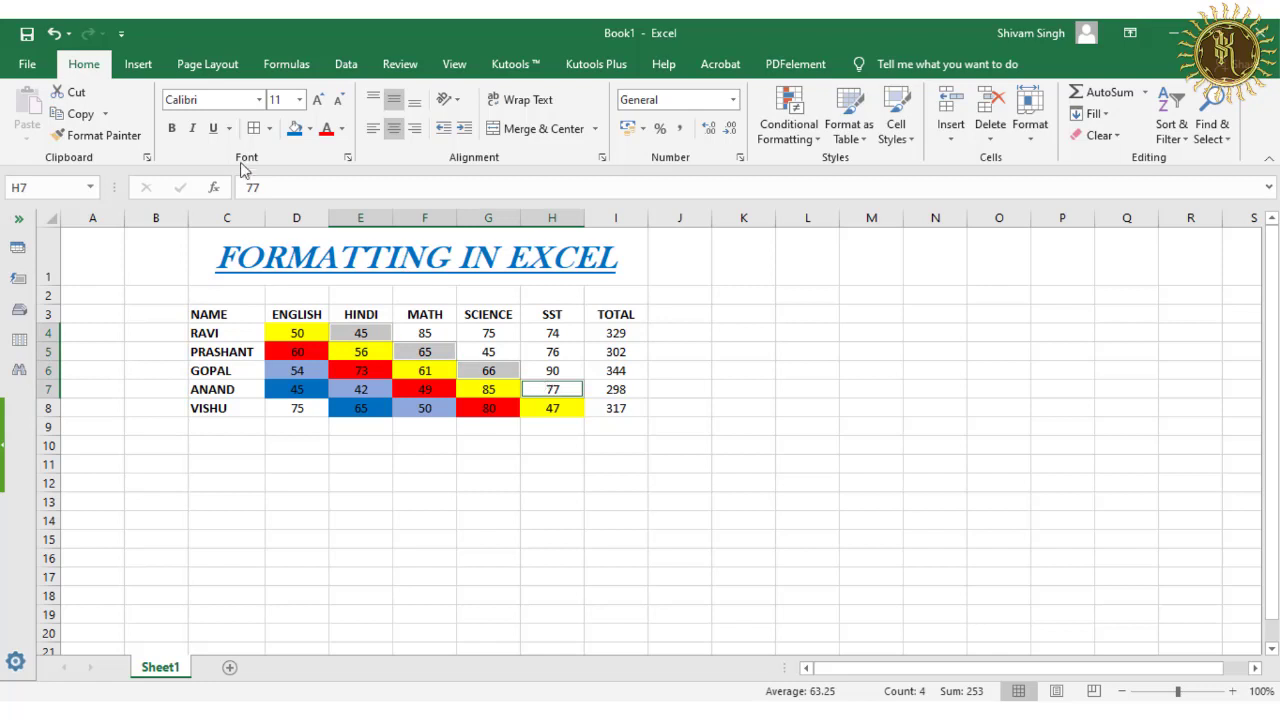
pyautogui.click(310, 131)
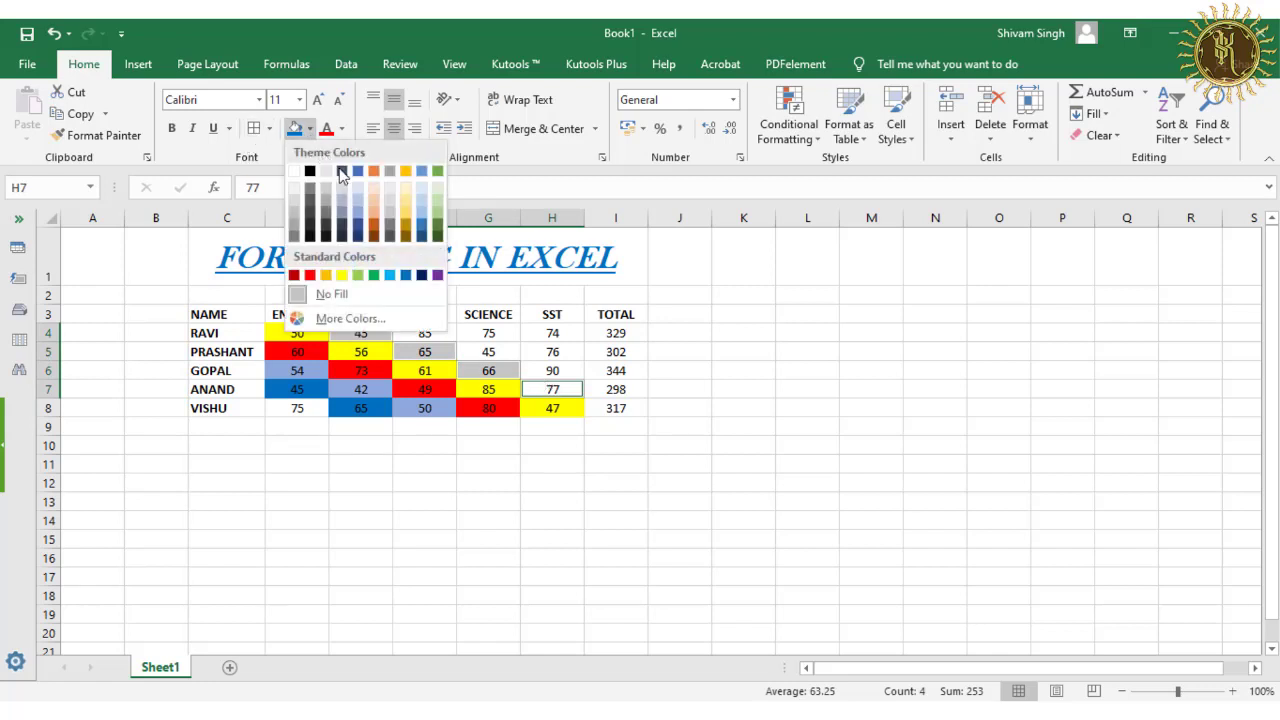
pyautogui.click(408, 207)
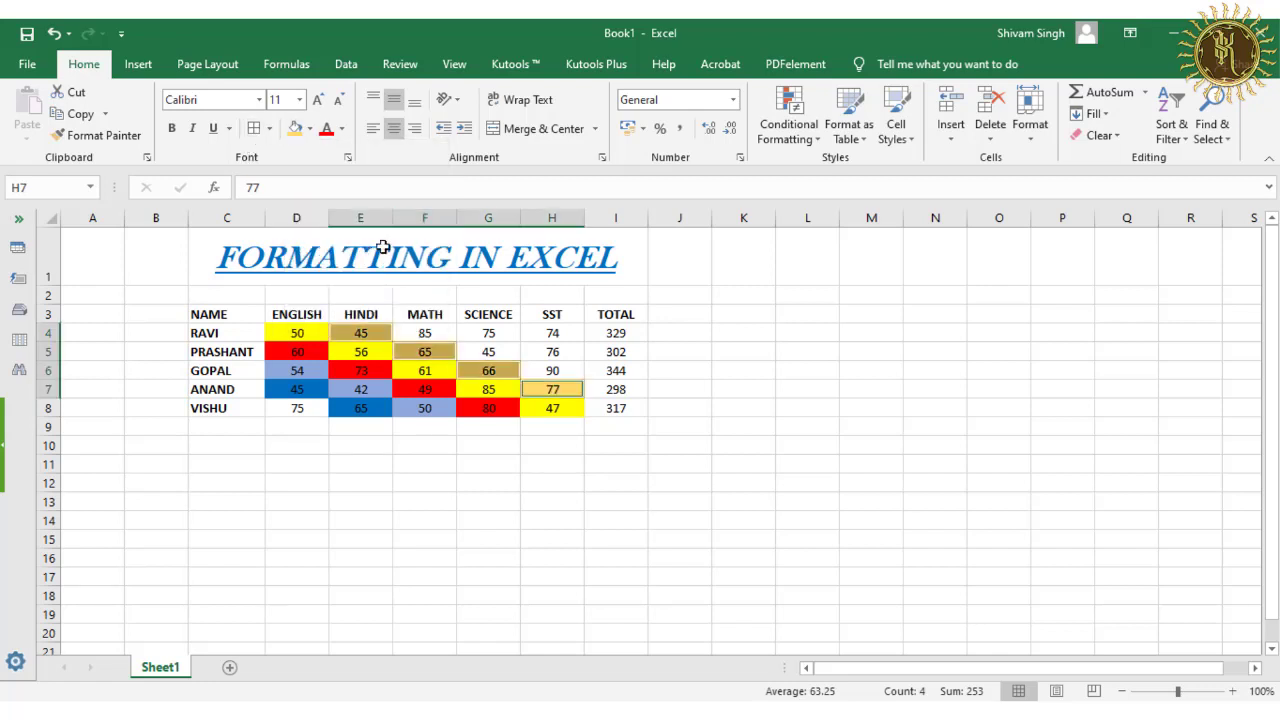
pyautogui.click(494, 354)
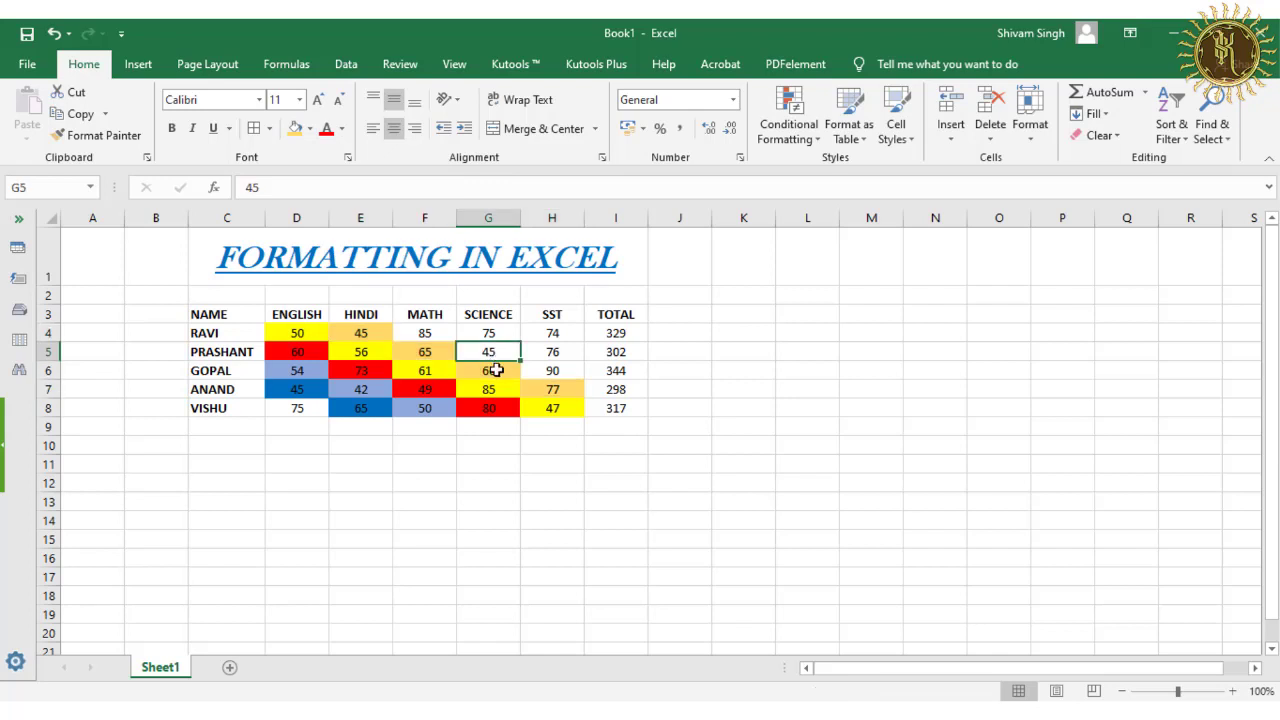
pyautogui.click(436, 332)
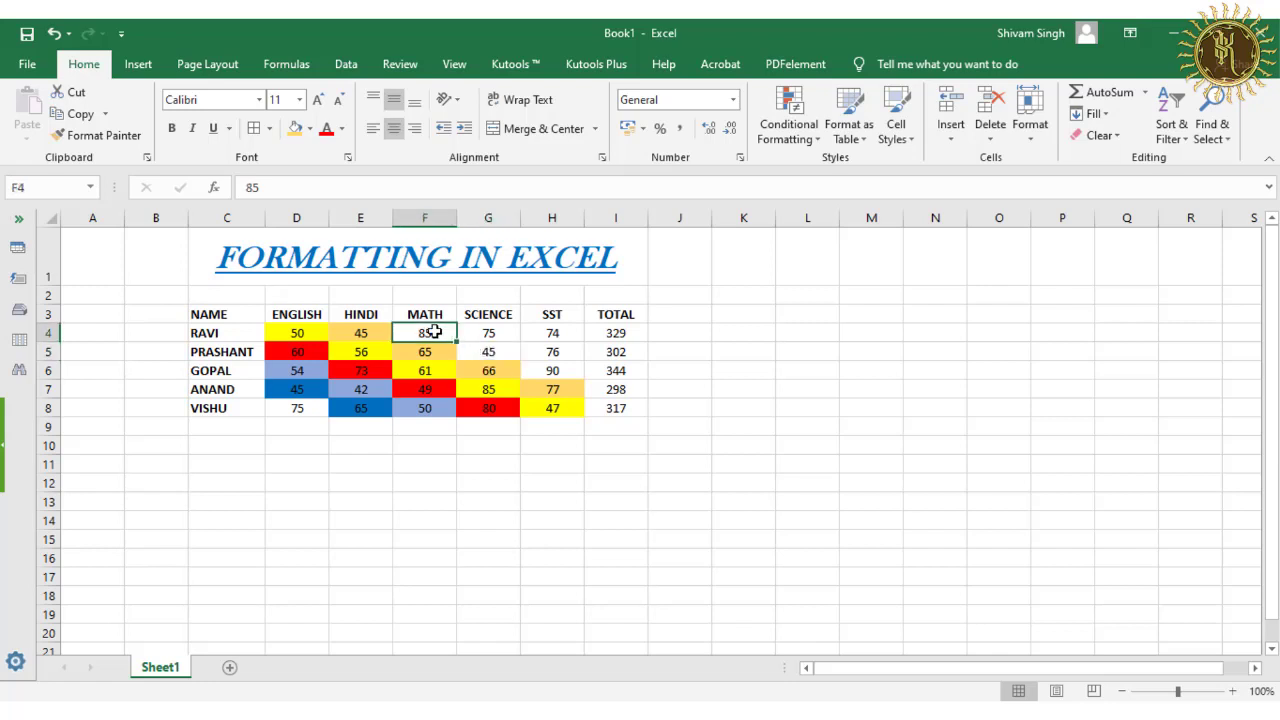
pyautogui.click(490, 352)
pyautogui.click(489, 335)
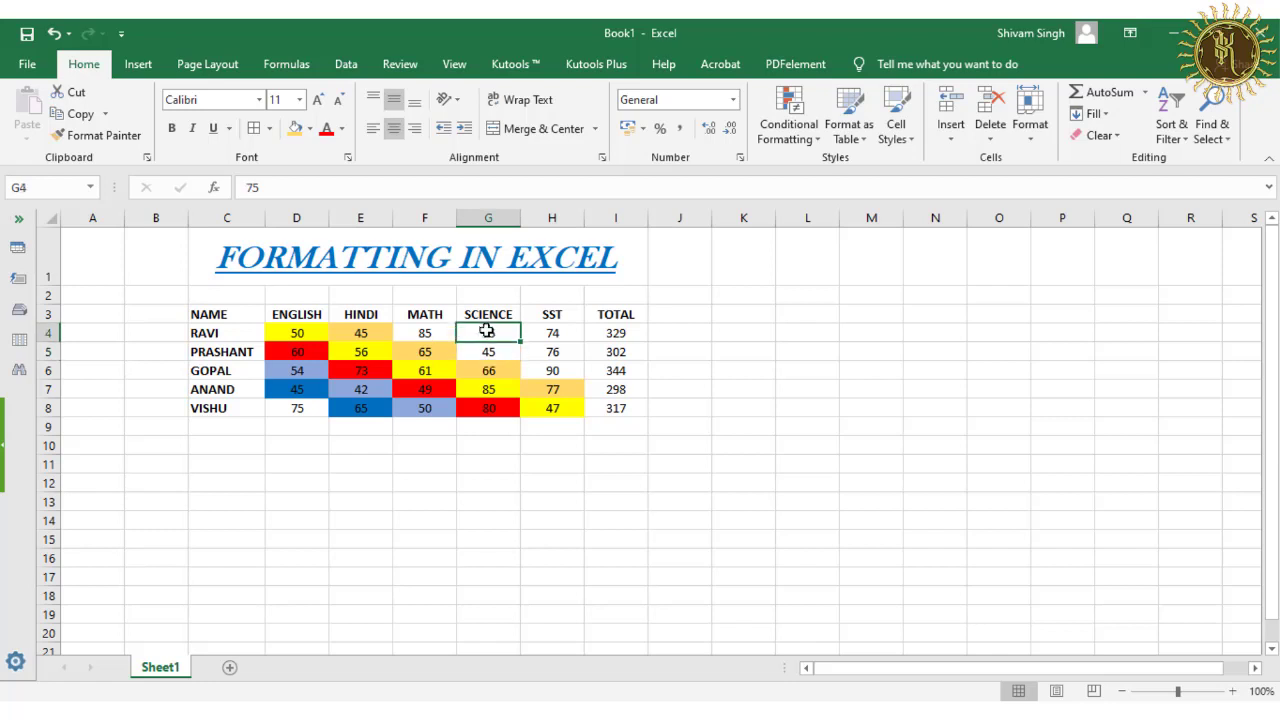
# - Fill cell F4 with a custom light purple mixed from the color spectrum and its brightness scale
pyautogui.click(428, 330)
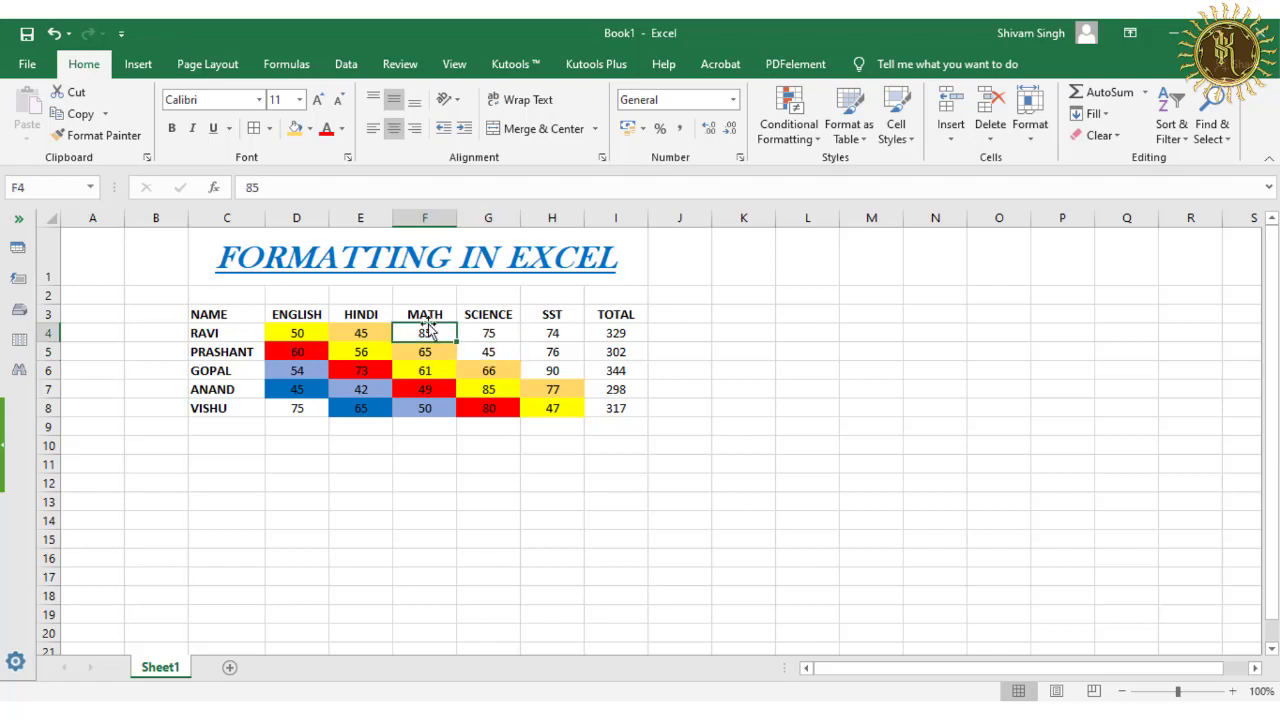
pyautogui.click(310, 129)
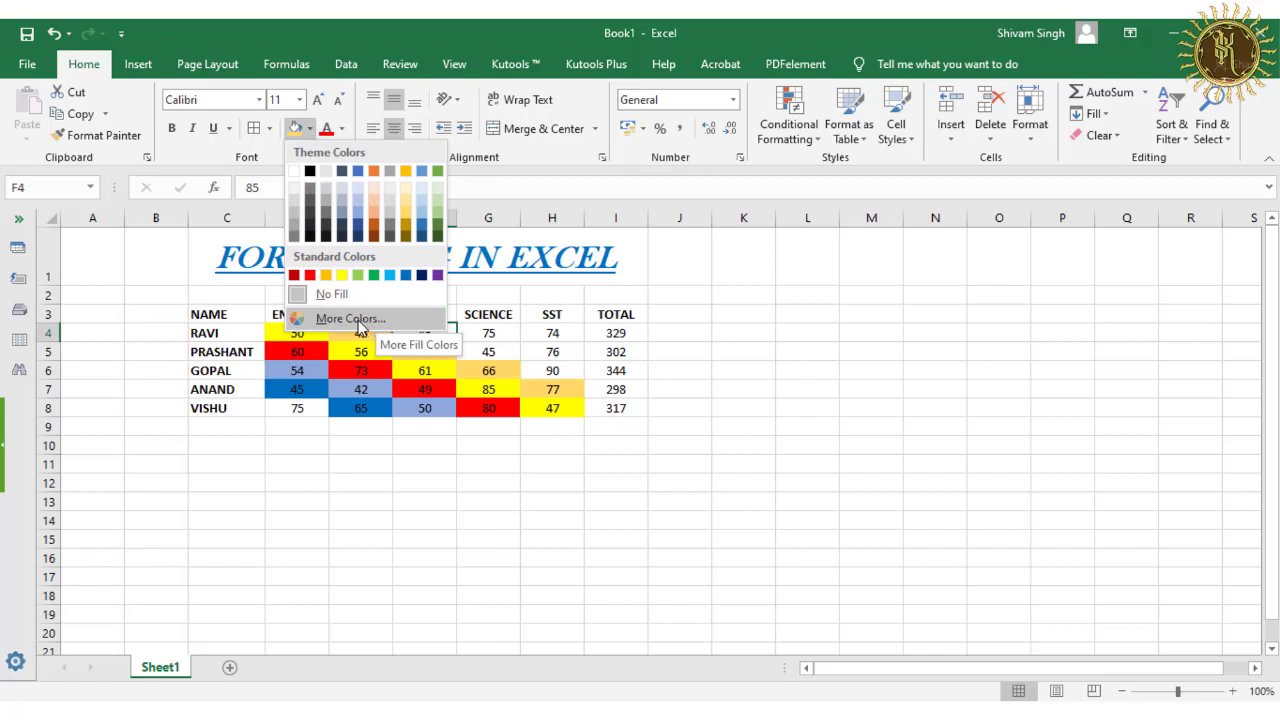
pyautogui.click(358, 320)
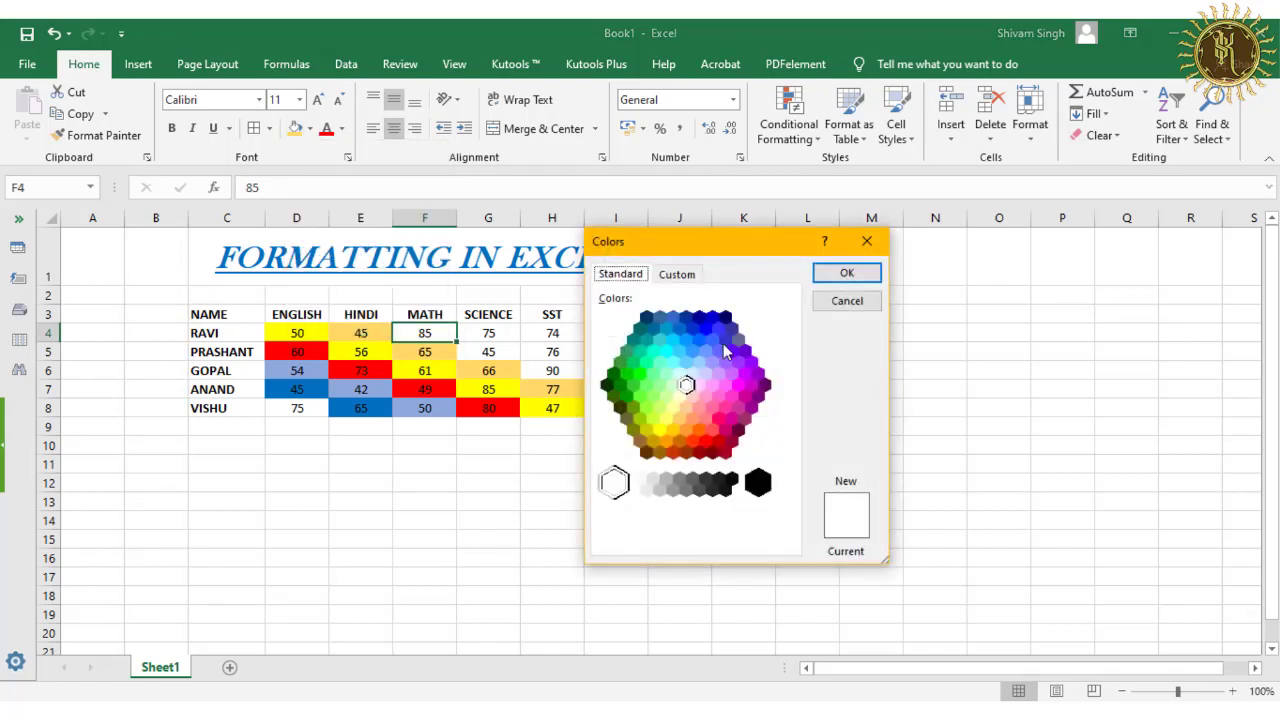
pyautogui.click(680, 275)
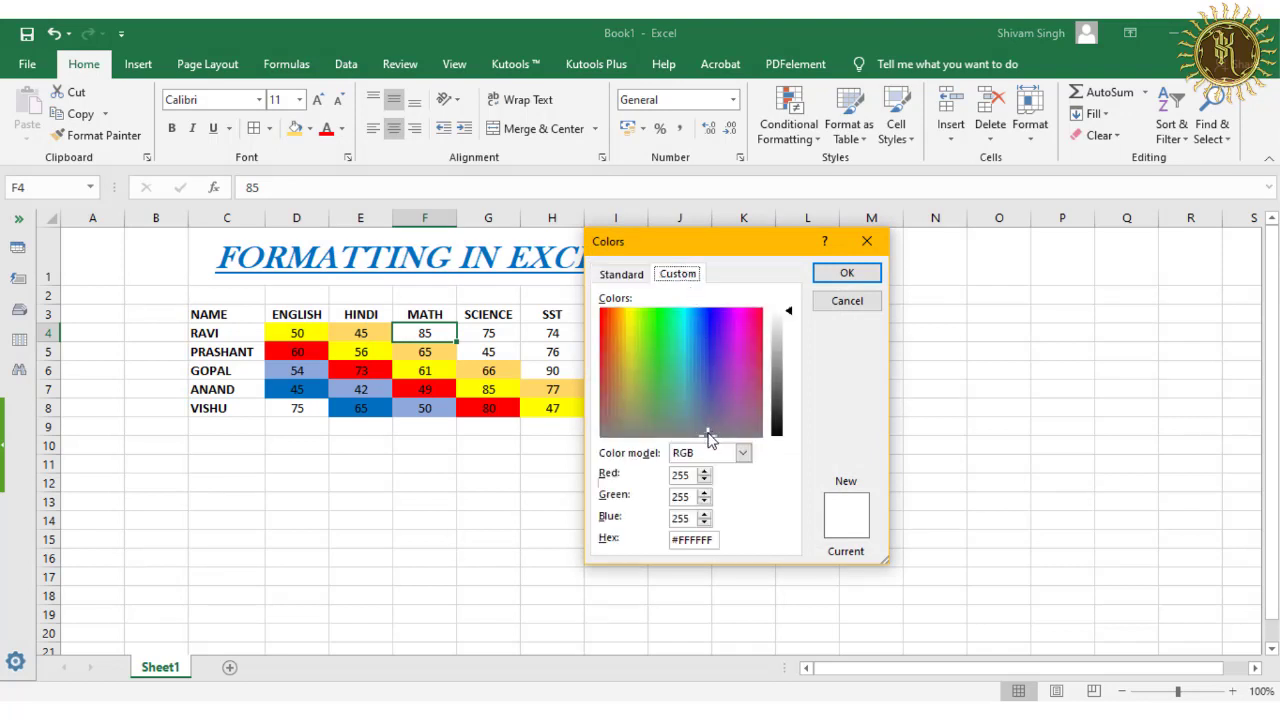
pyautogui.moveTo(707, 434); pyautogui.dragTo(708, 321)
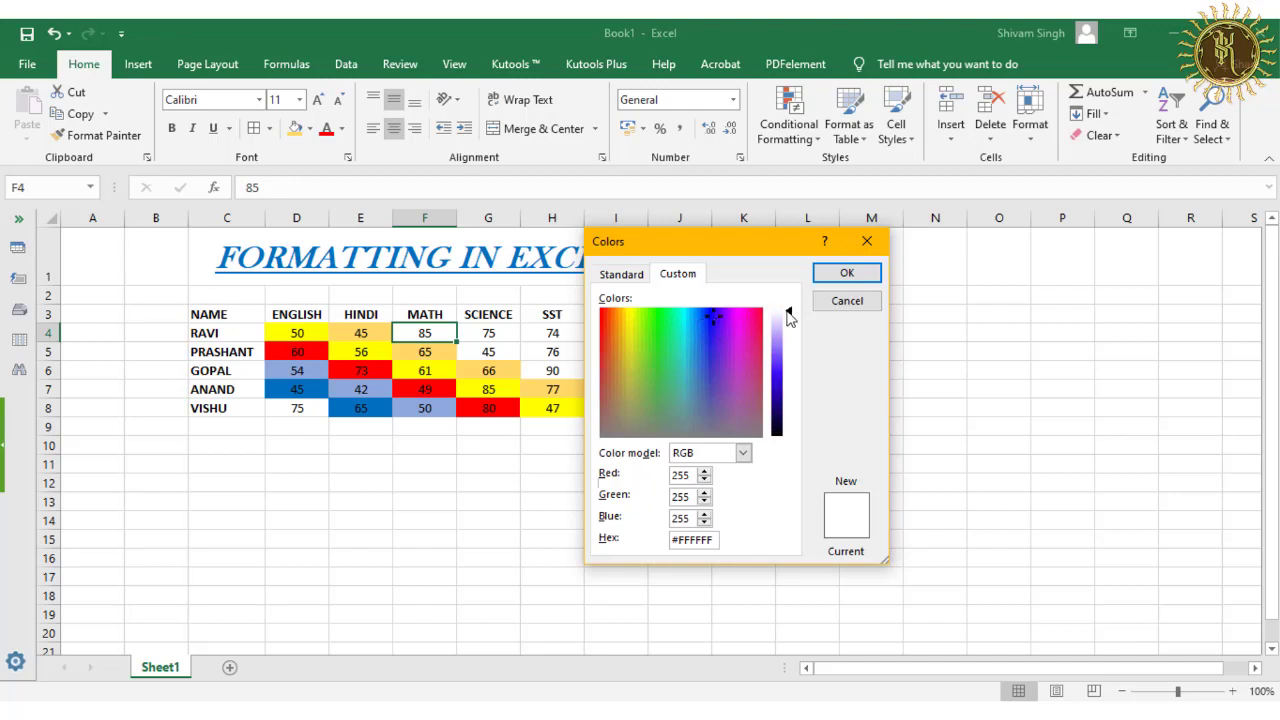
pyautogui.moveTo(792, 318)
pyautogui.mouseDown()
pyautogui.moveTo(803, 429)
pyautogui.moveTo(786, 316)
pyautogui.mouseUp()
pyautogui.moveTo(794, 322); pyautogui.dragTo(797, 345)
pyautogui.click(847, 272)
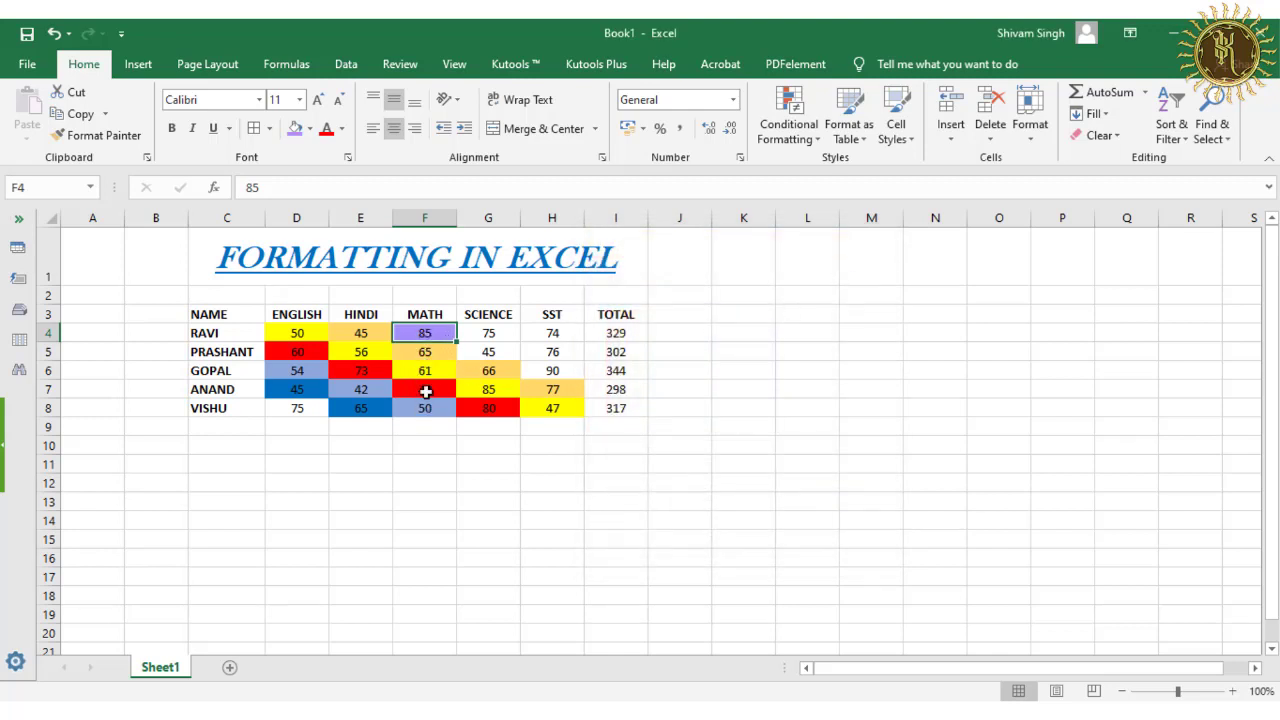
# - Remove the fill color from F4 and from the whole marks range D4:H8
pyautogui.click(308, 130)
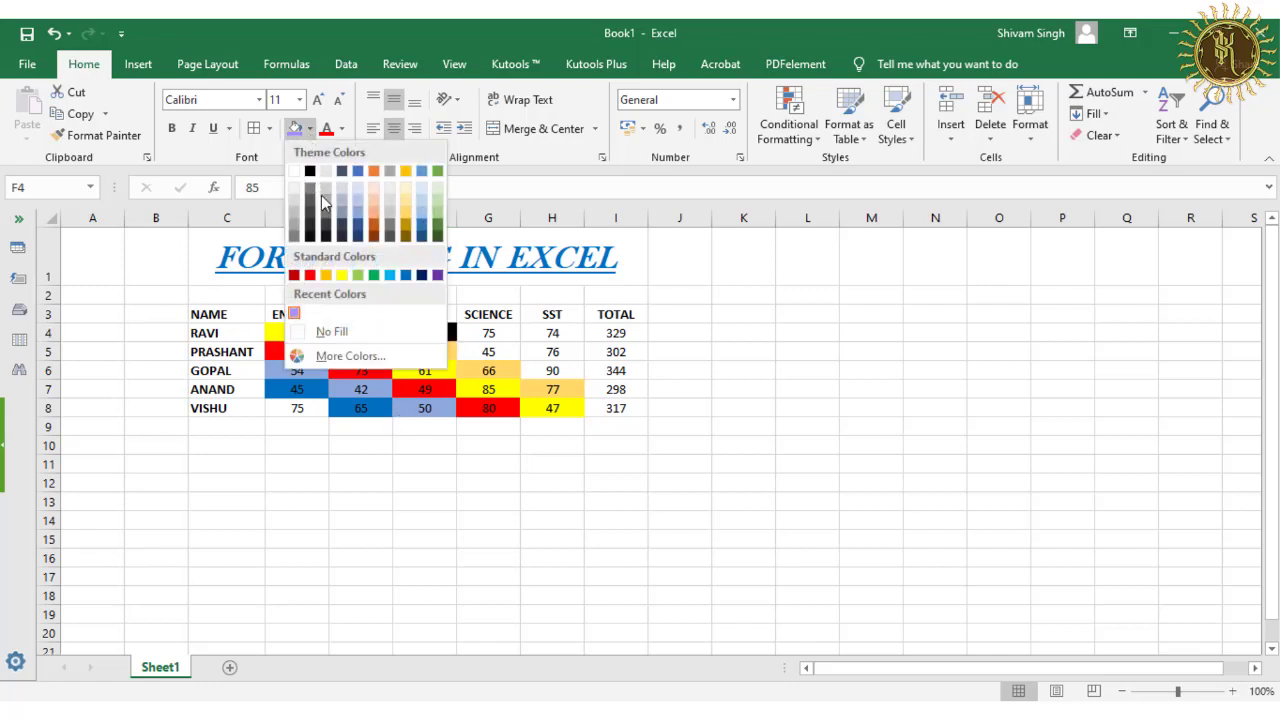
pyautogui.click(349, 330)
pyautogui.moveTo(310, 338); pyautogui.dragTo(571, 414)
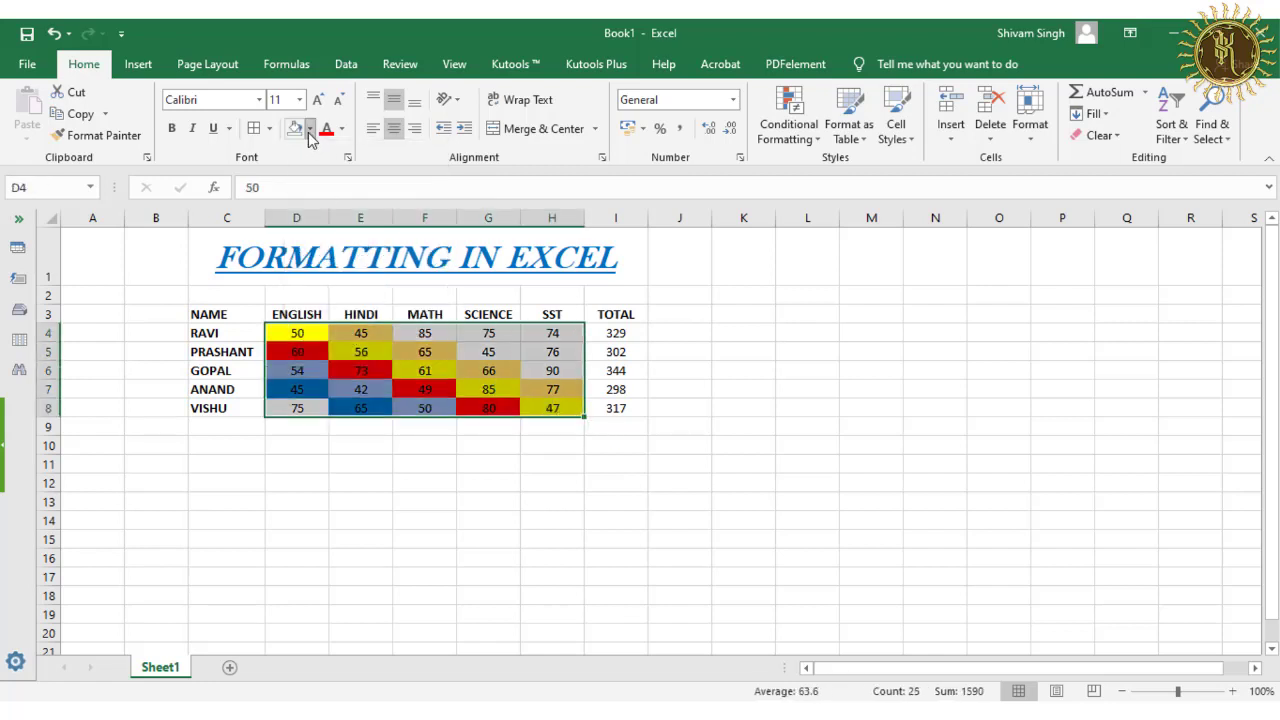
pyautogui.click(310, 128)
pyautogui.click(334, 330)
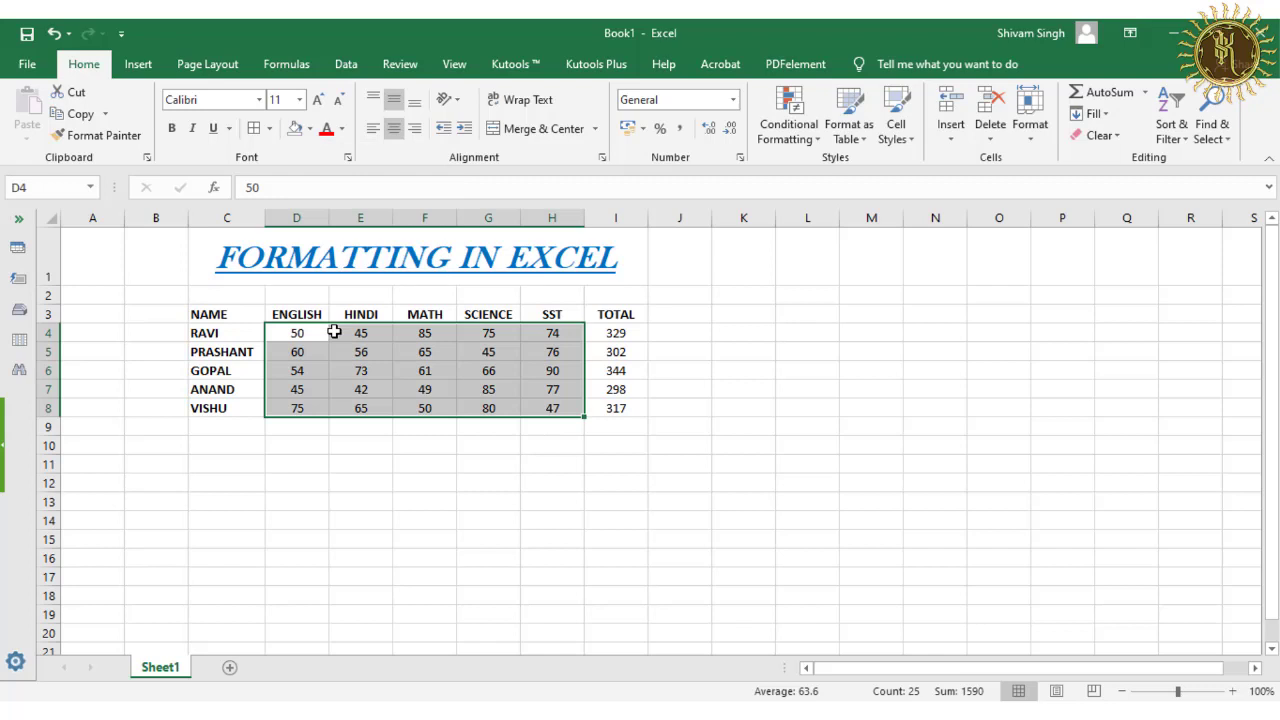
pyautogui.click(378, 402)
pyautogui.click(385, 388)
pyautogui.click(429, 389)
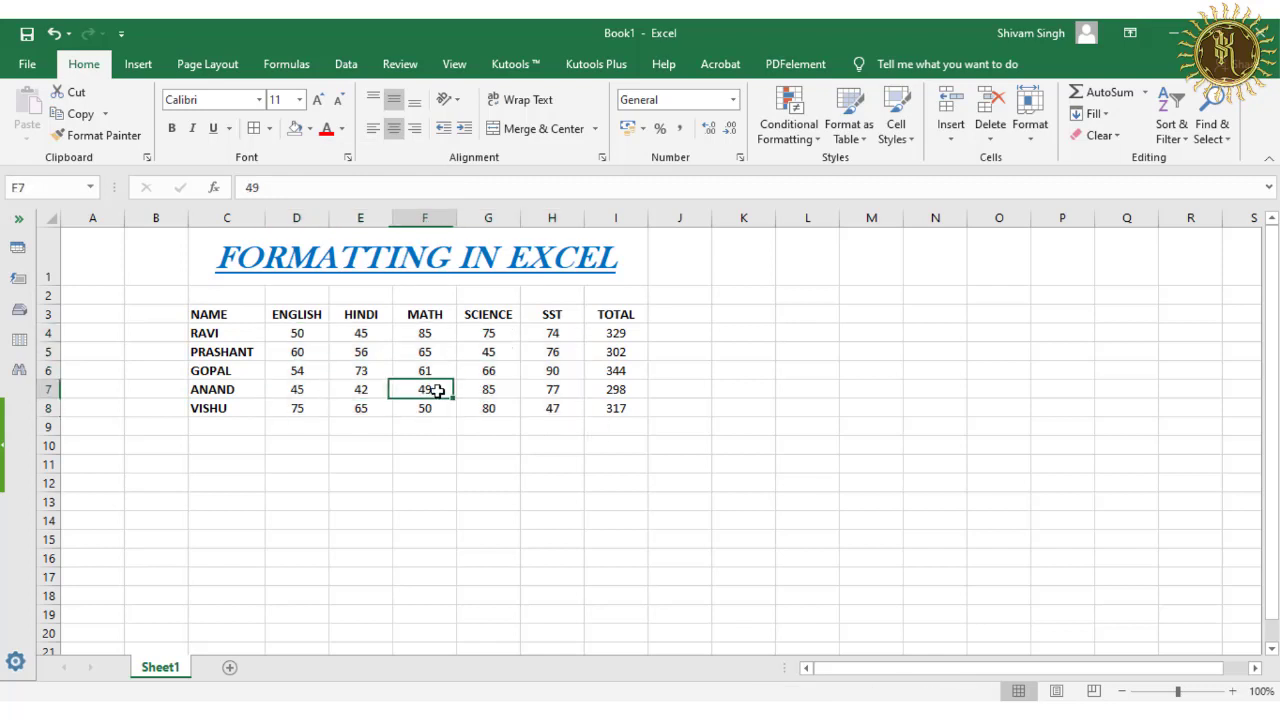
pyautogui.click(446, 408)
pyautogui.click(491, 408)
pyautogui.click(493, 384)
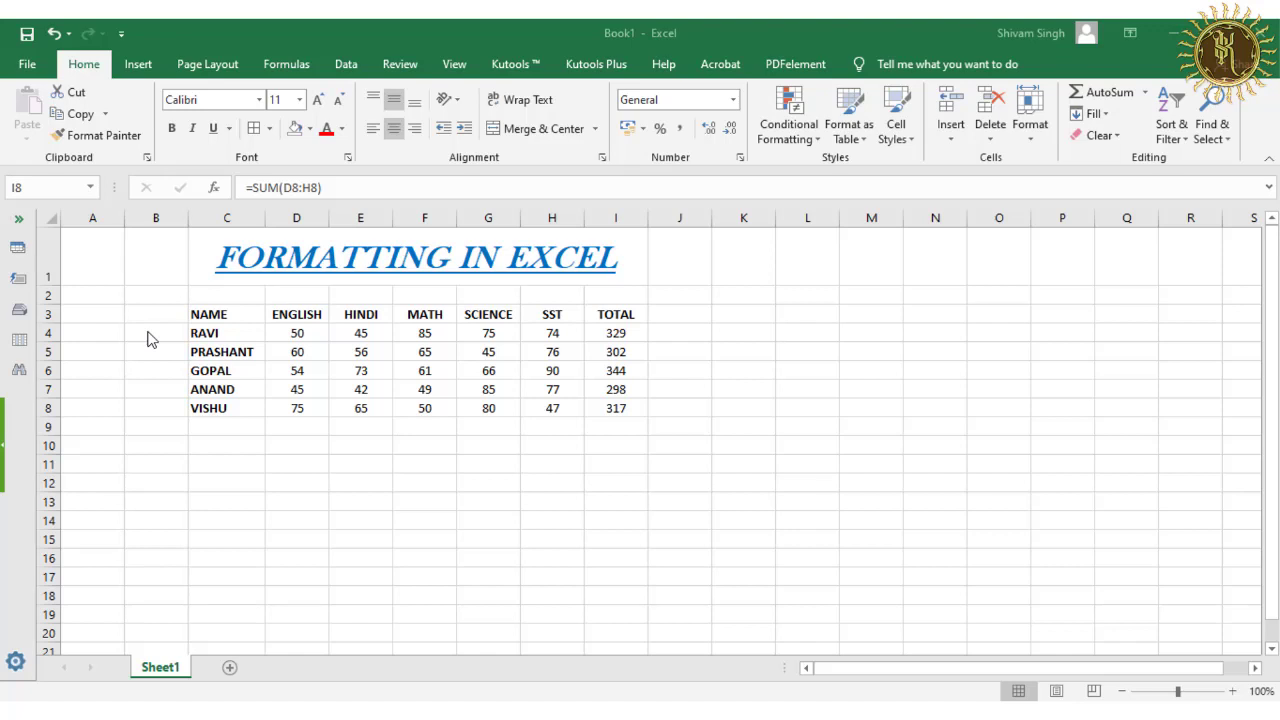
# - Jump from A1 straight to the very last cell of the worksheet, XFD1048576
pyautogui.click(91, 254)
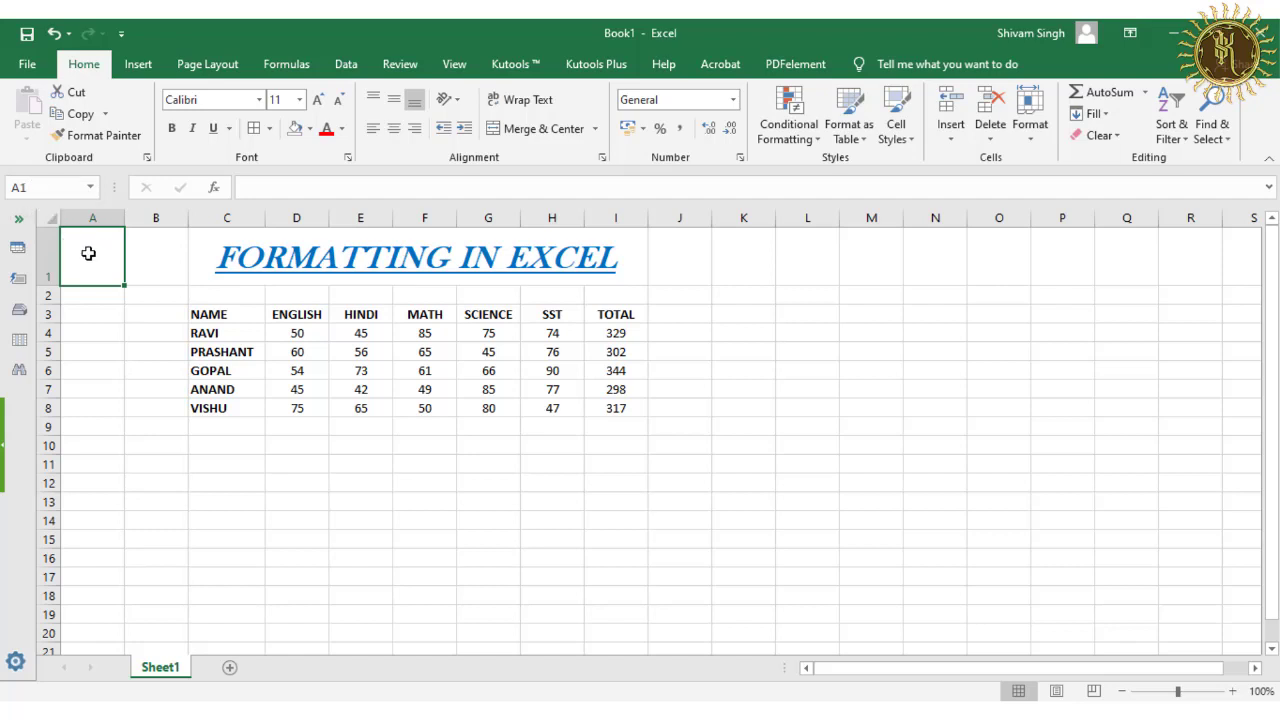
pyautogui.click(18, 187)
pyautogui.click(224, 313)
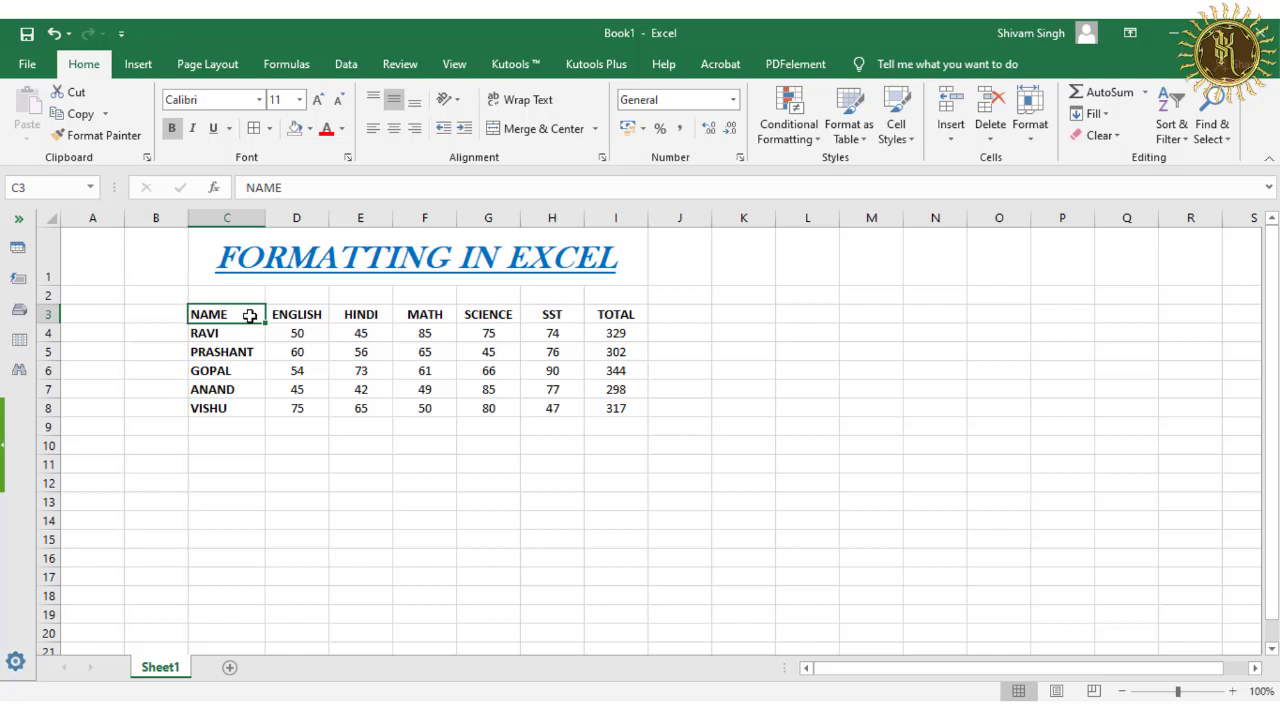
pyautogui.click(92, 258)
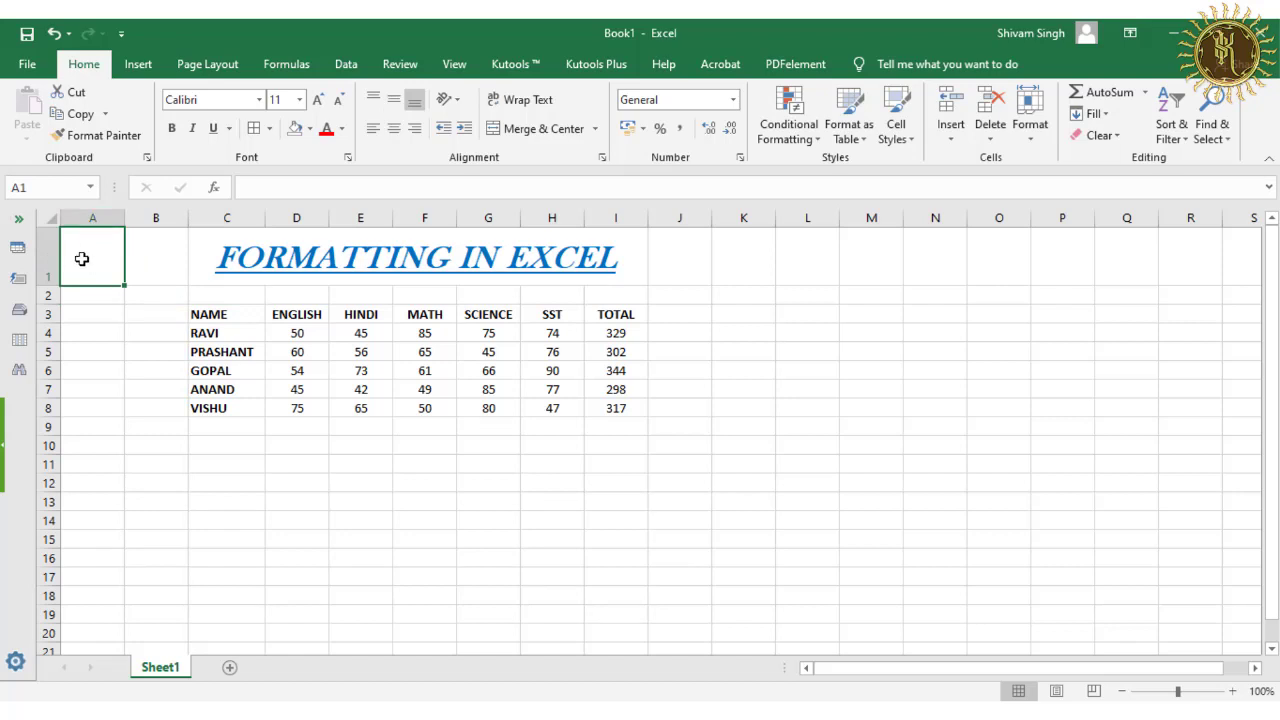
pyautogui.click(44, 186)
pyautogui.write('xFD1048576')
pyautogui.press('Return')
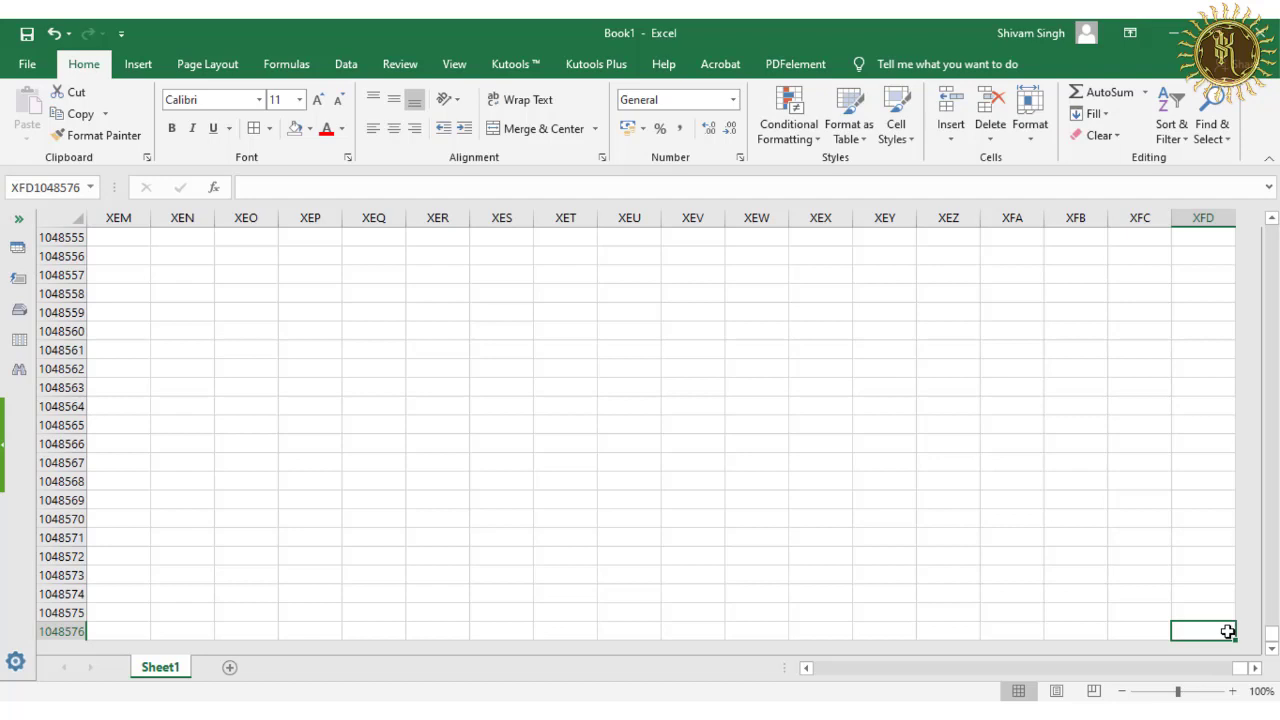
# - Jump back to cell A1 by its cell address
pyautogui.click(51, 187)
pyautogui.write('A1')
pyautogui.press('Return')
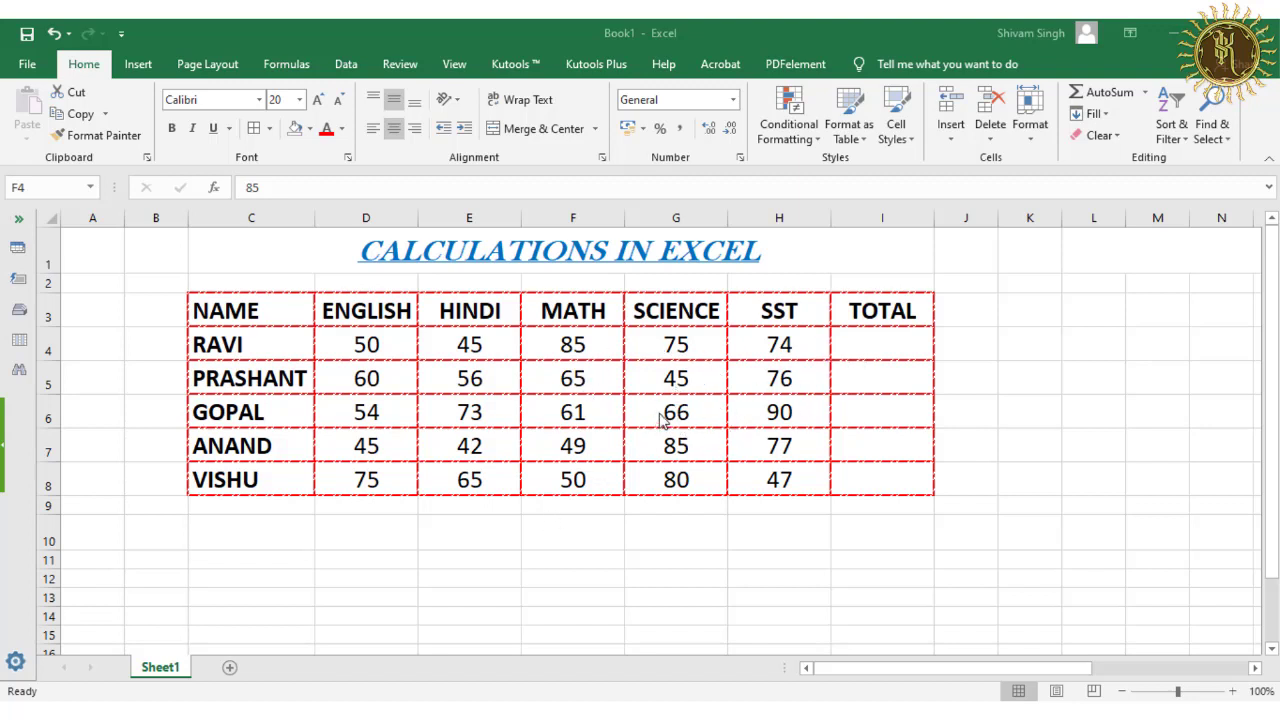
pyautogui.click(600, 352)
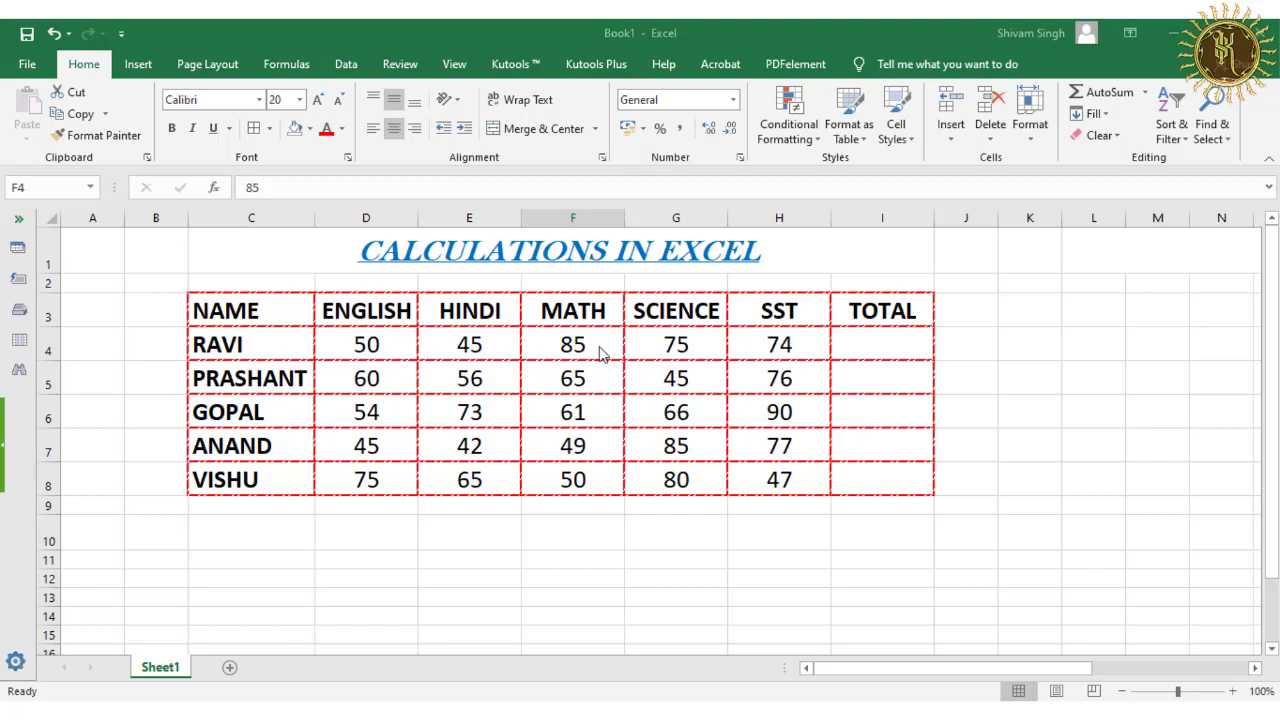
pyautogui.click(675, 344)
pyautogui.click(780, 343)
pyautogui.click(859, 345)
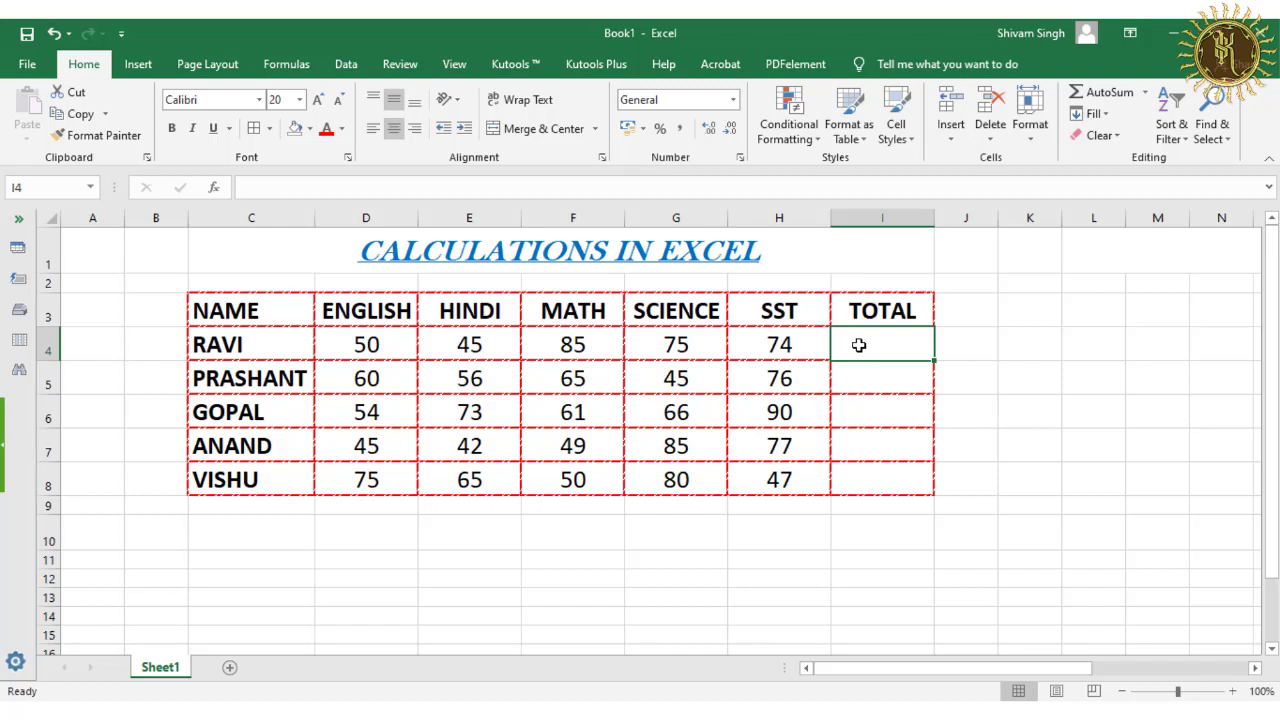
pyautogui.write('=')
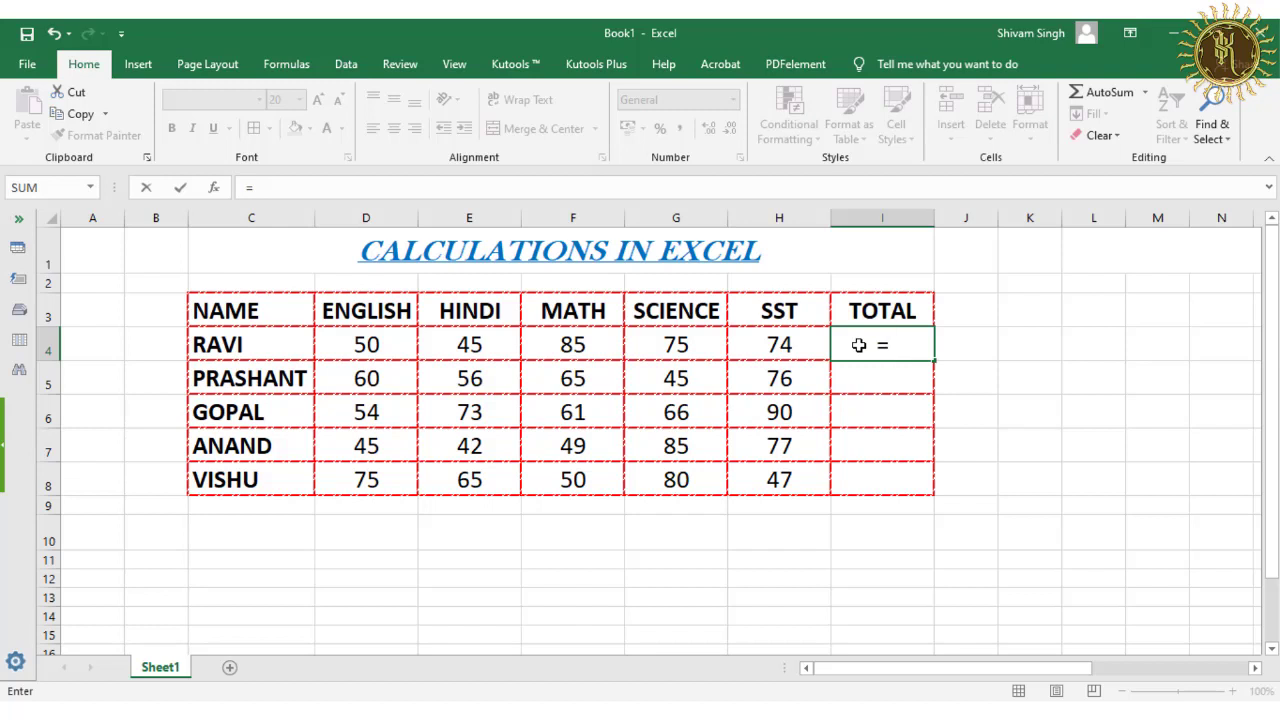
pyautogui.press('BackSpace')
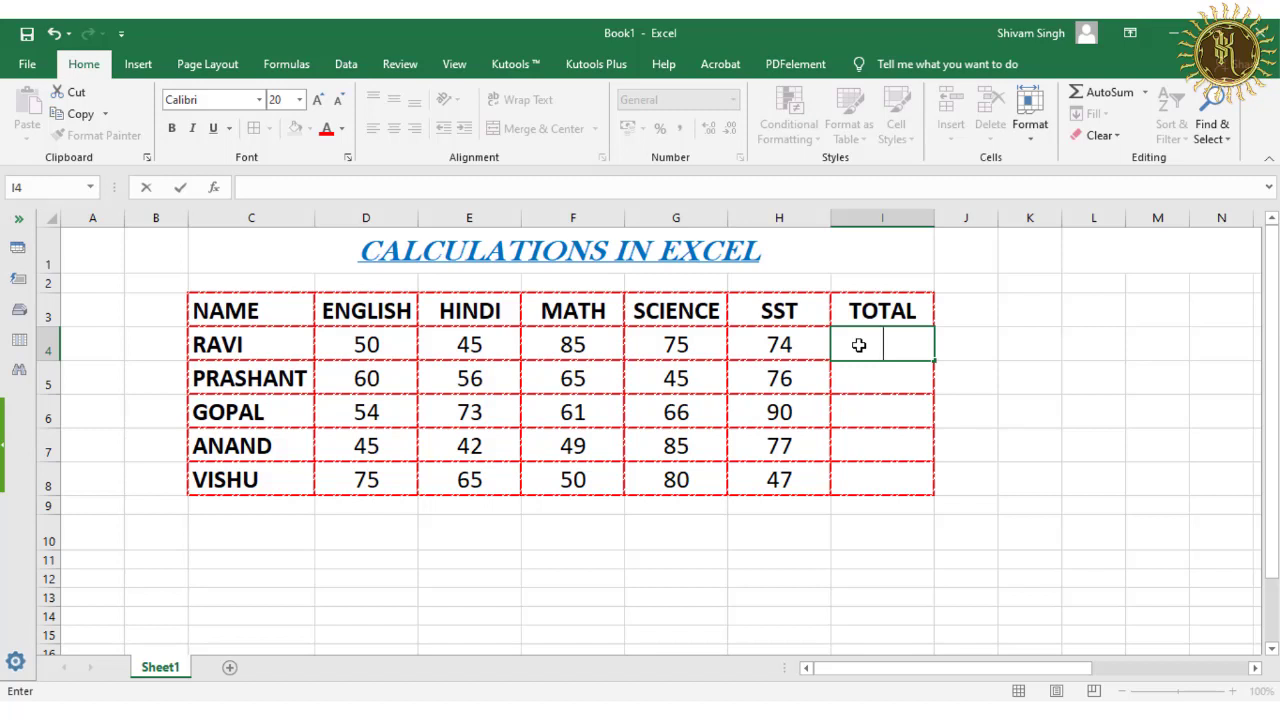
pyautogui.write('+')
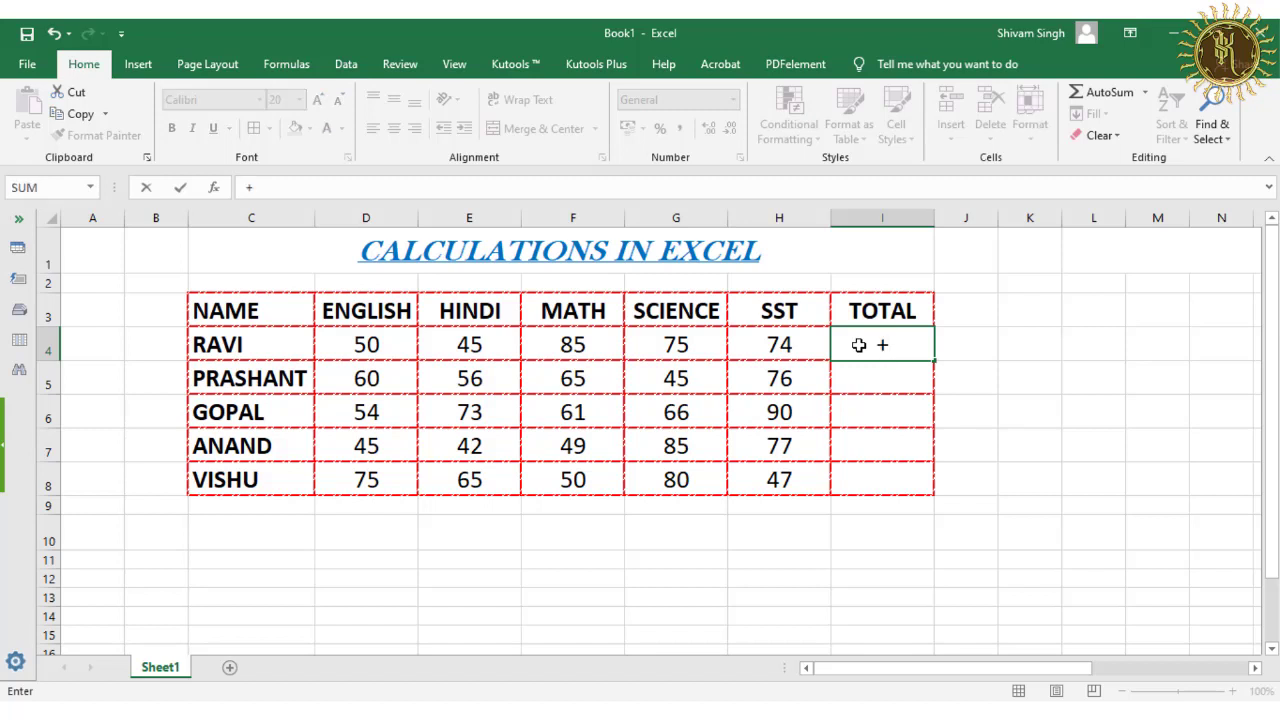
pyautogui.press('BackSpace')
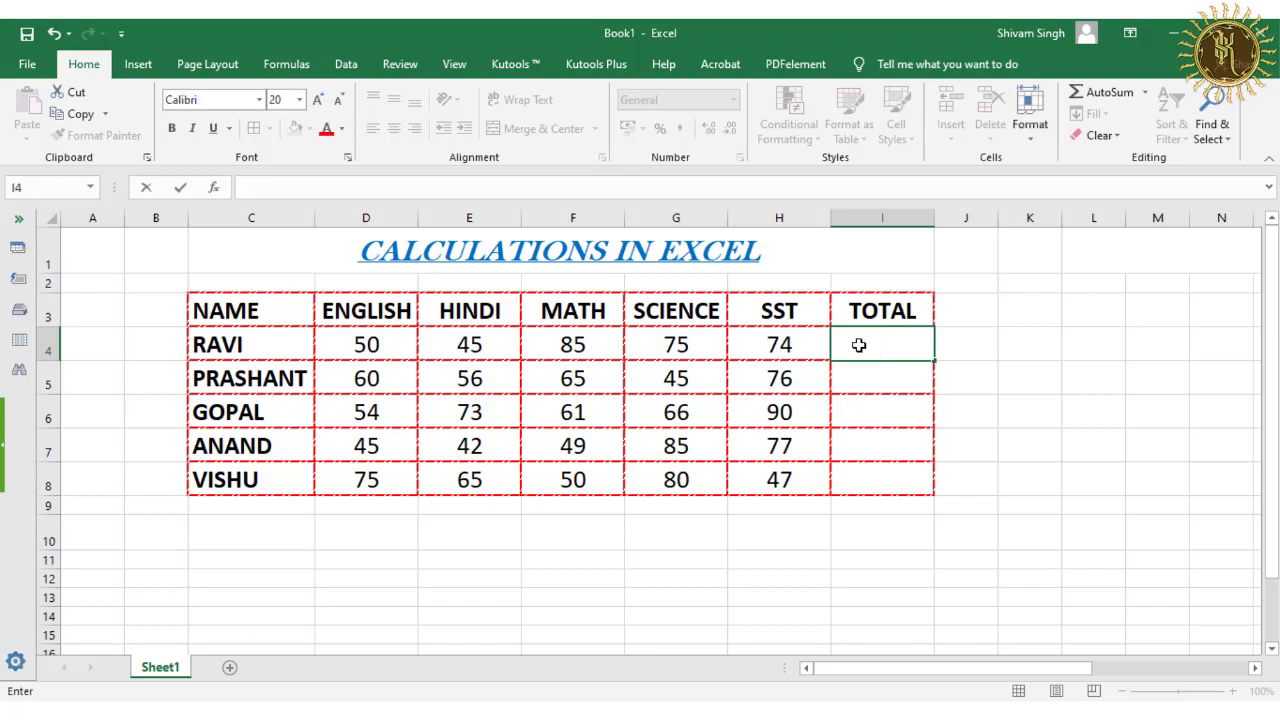
# - Enter the formula =F10250 in cell I4, the first cell under TOTAL
pyautogui.write('=')
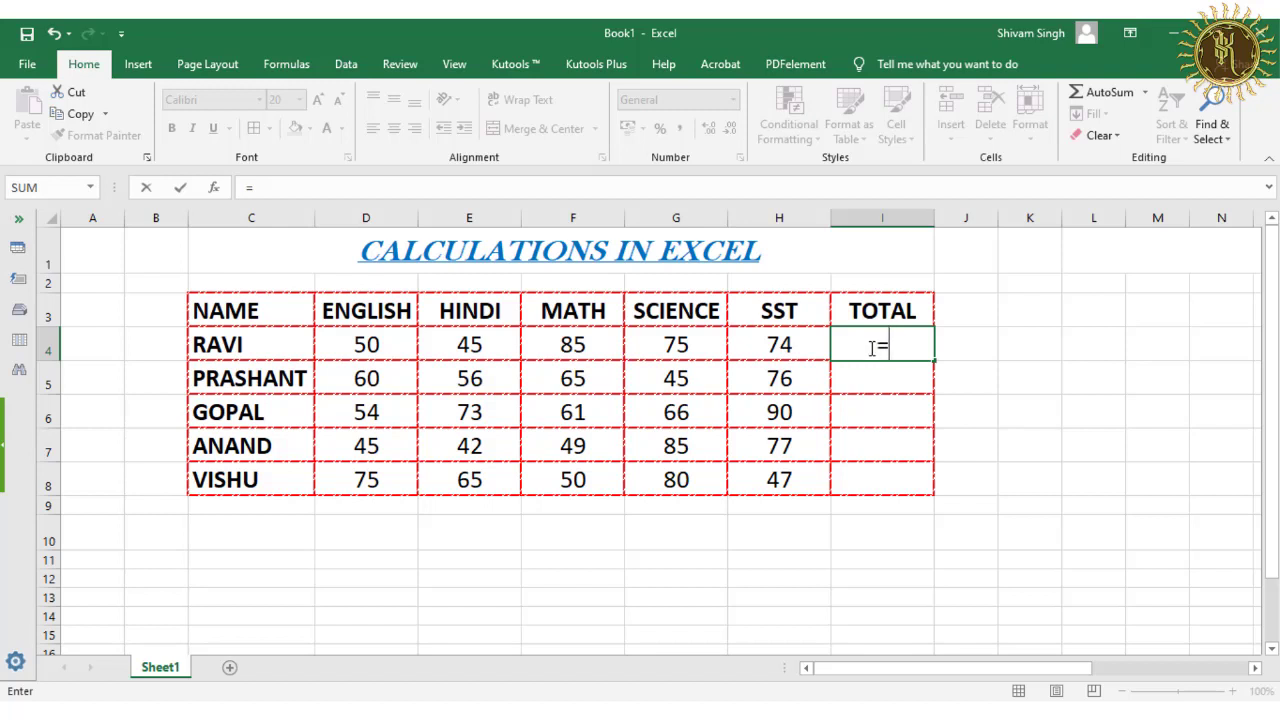
pyautogui.click(575, 534)
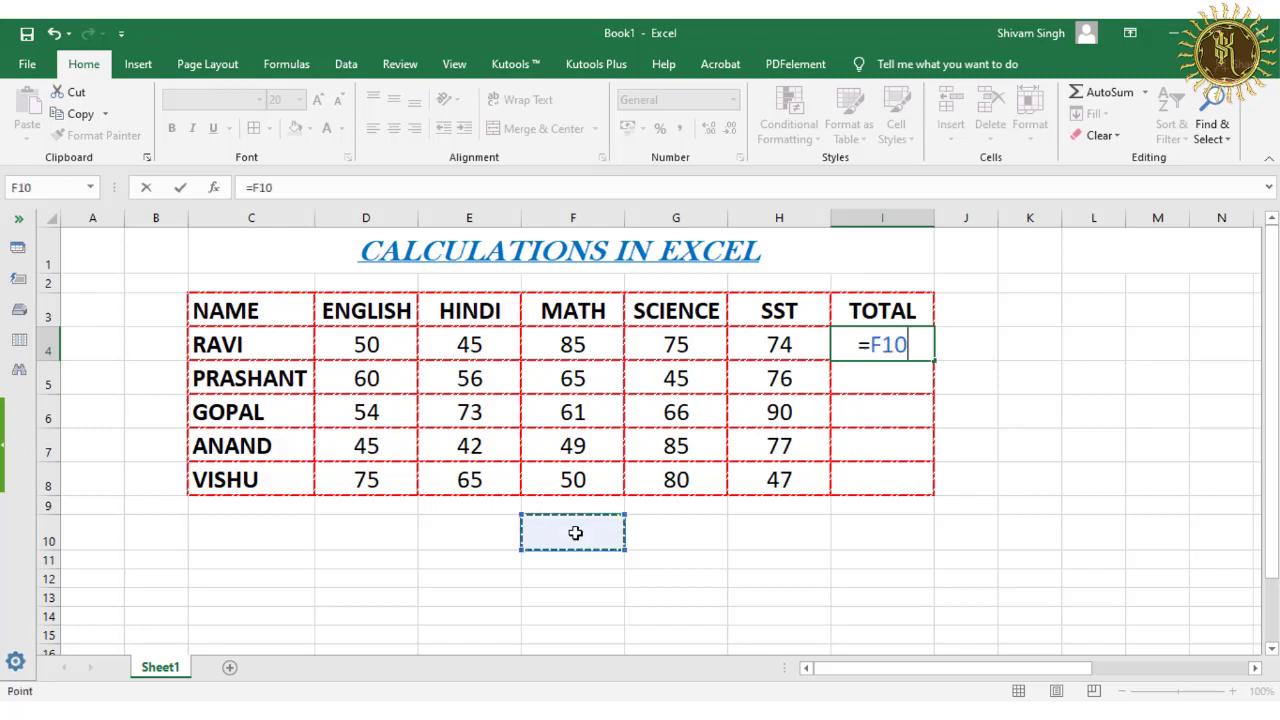
pyautogui.write('250')
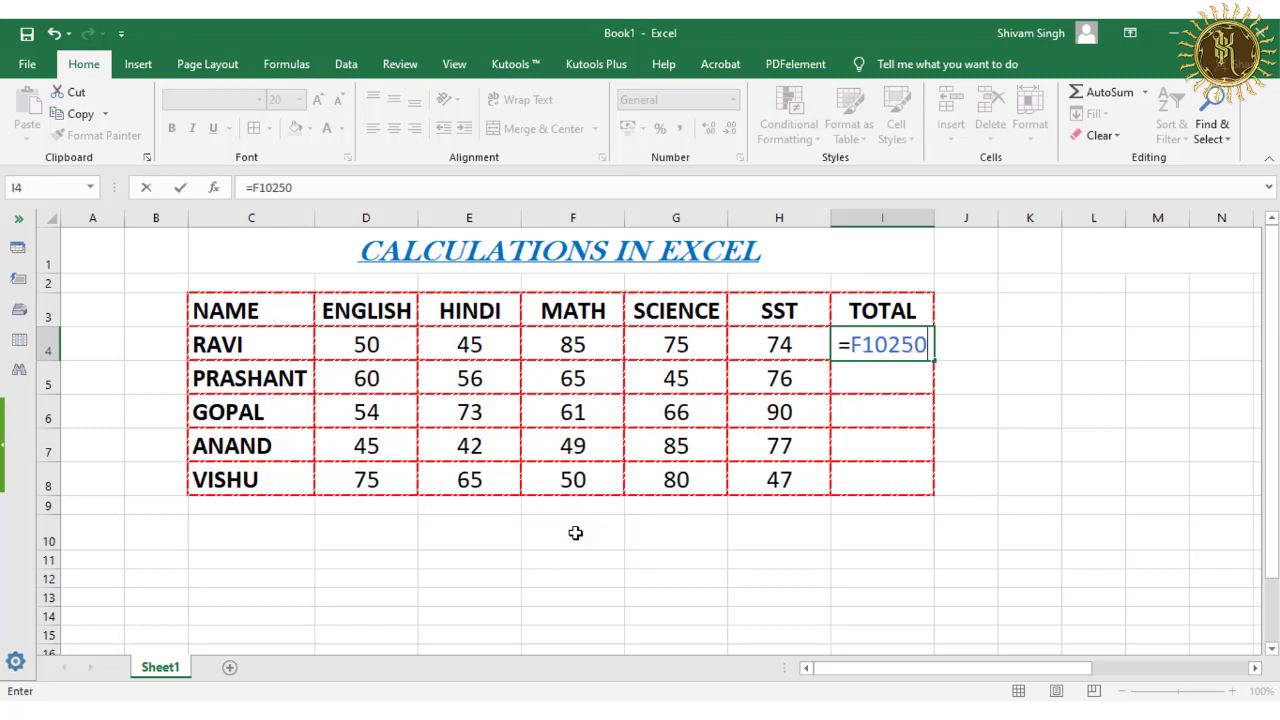
# - Enter the sample numbers 250 in F10 and 155 in G10 below the marks table
pyautogui.click(579, 536)
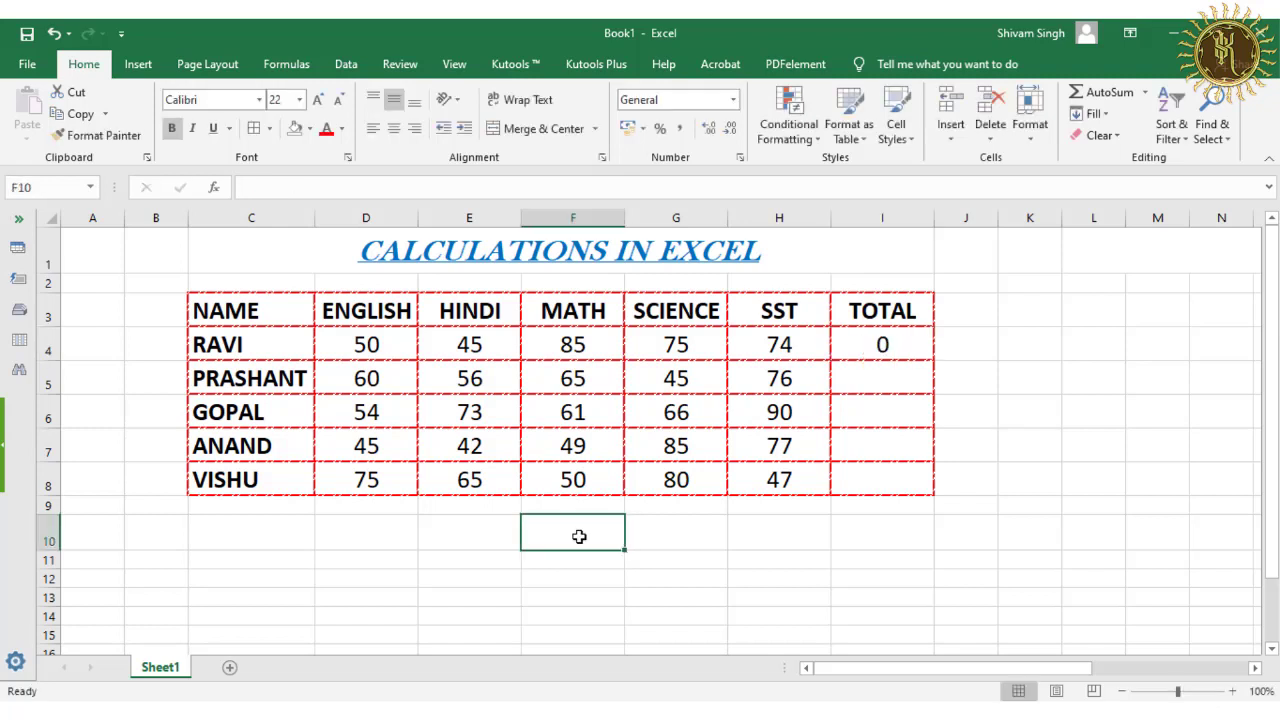
pyautogui.write('250')
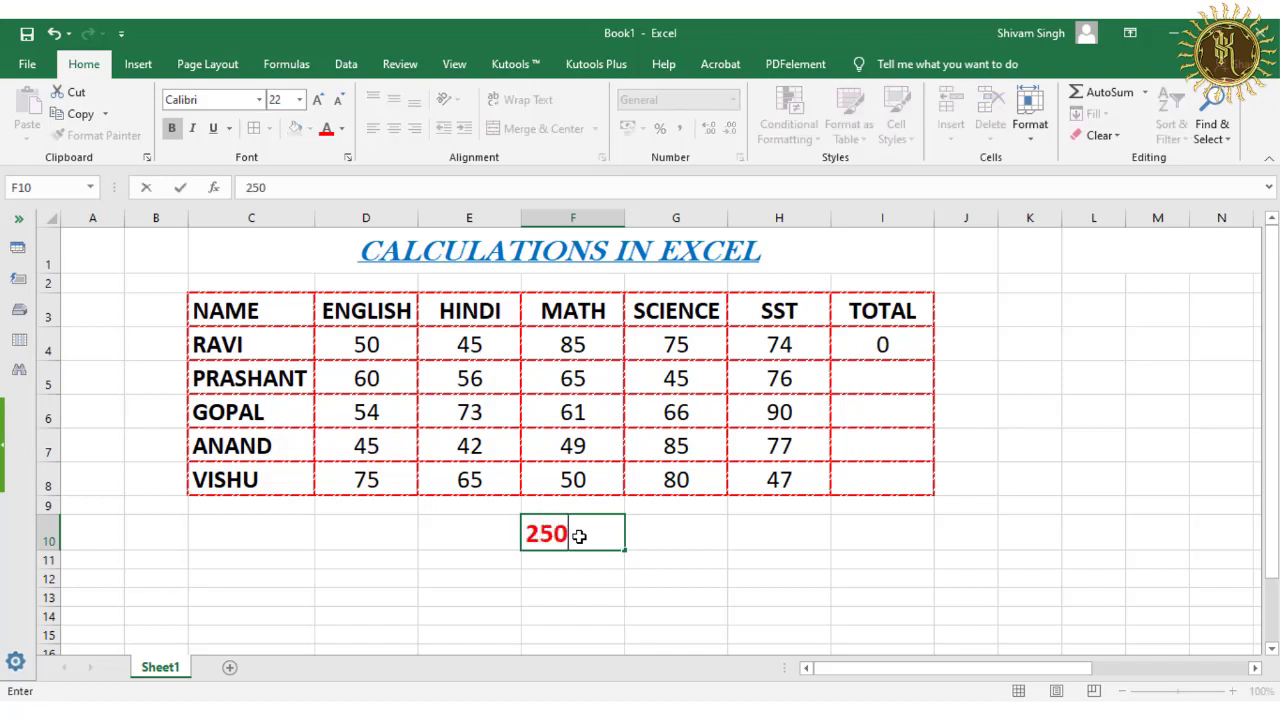
pyautogui.click(660, 525)
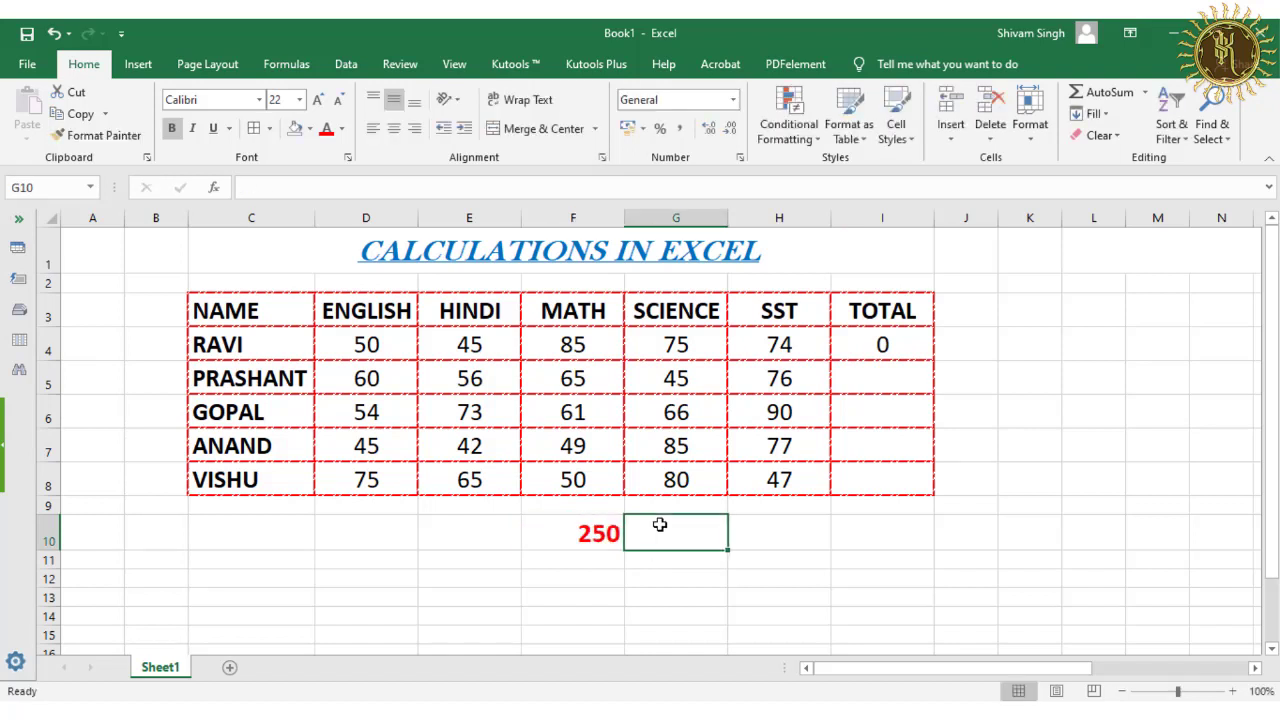
pyautogui.write('155')
# - Add the two sample numbers in H10 with the literal formula =250+155 and reselect that cell
pyautogui.click(760, 530)
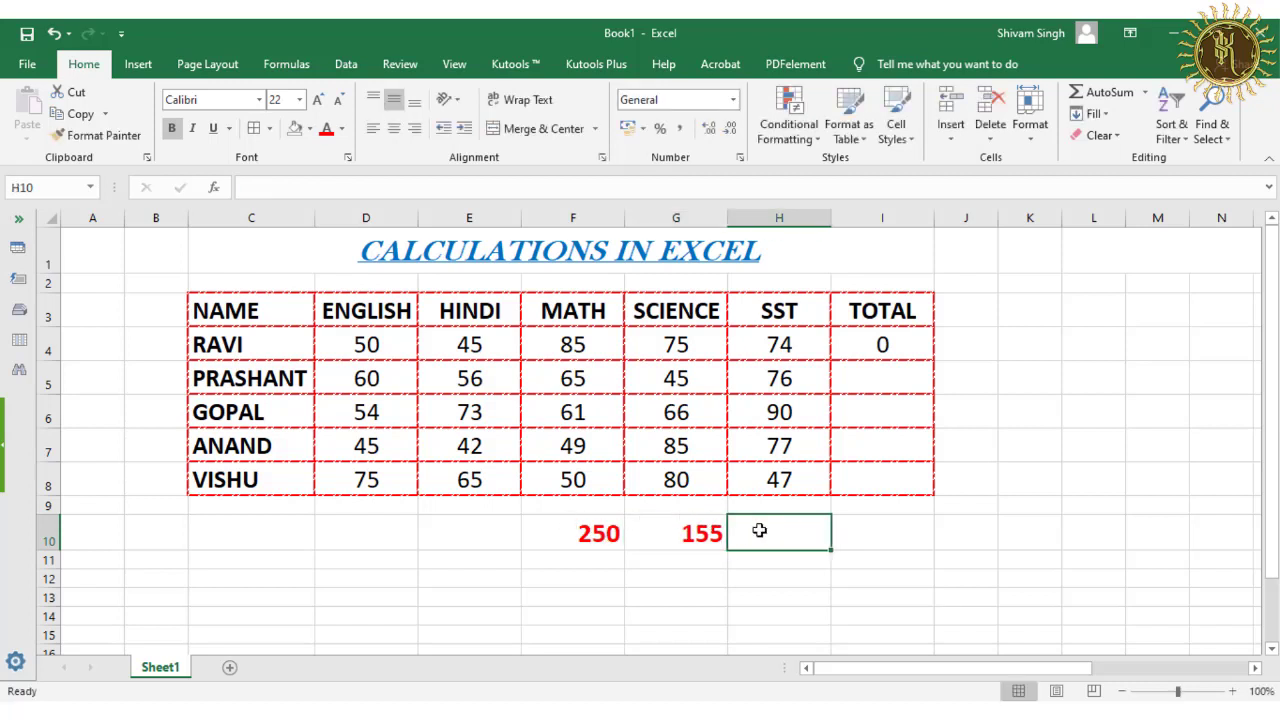
pyautogui.write('=')
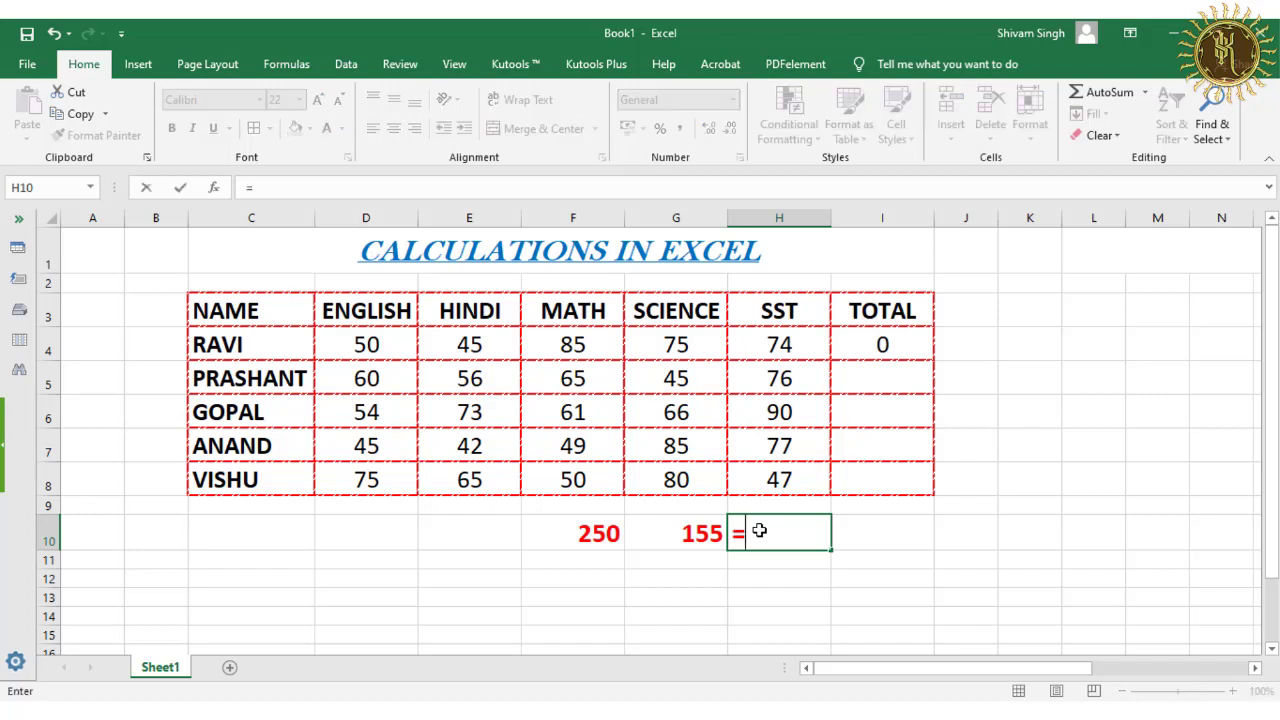
pyautogui.write('250')
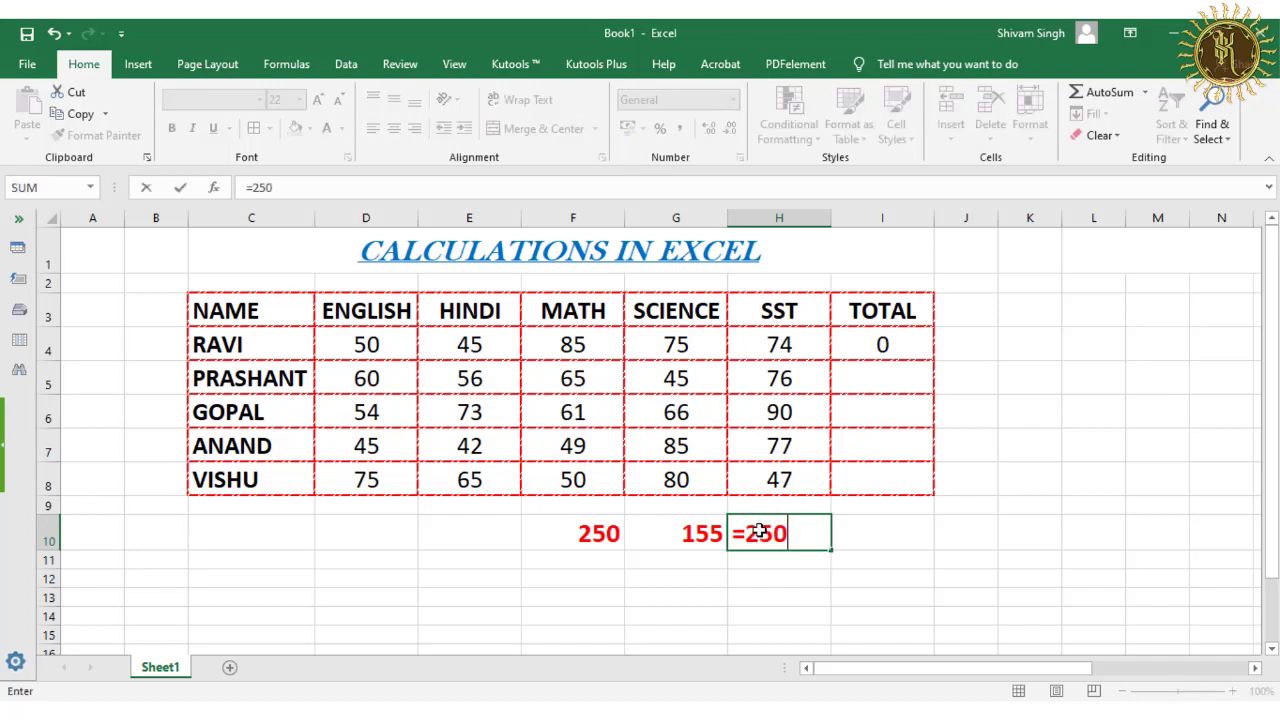
pyautogui.write('+155')
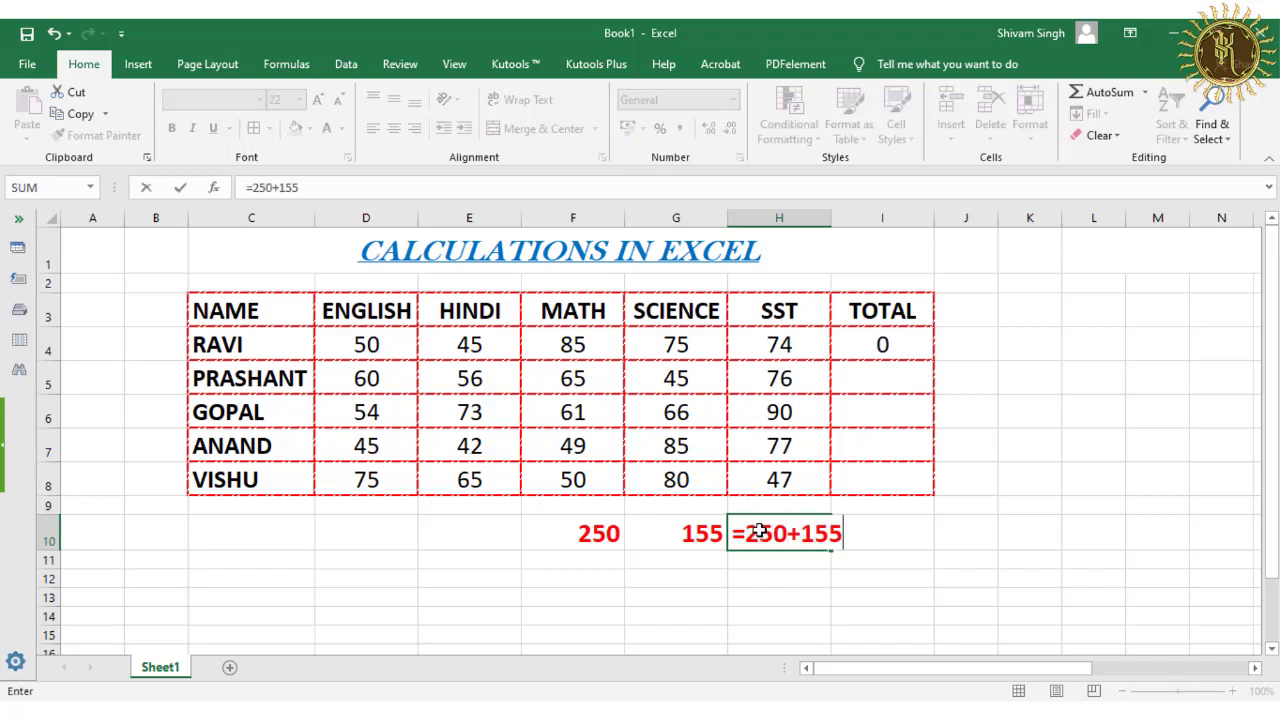
pyautogui.press('Return')
pyautogui.click(759, 531)
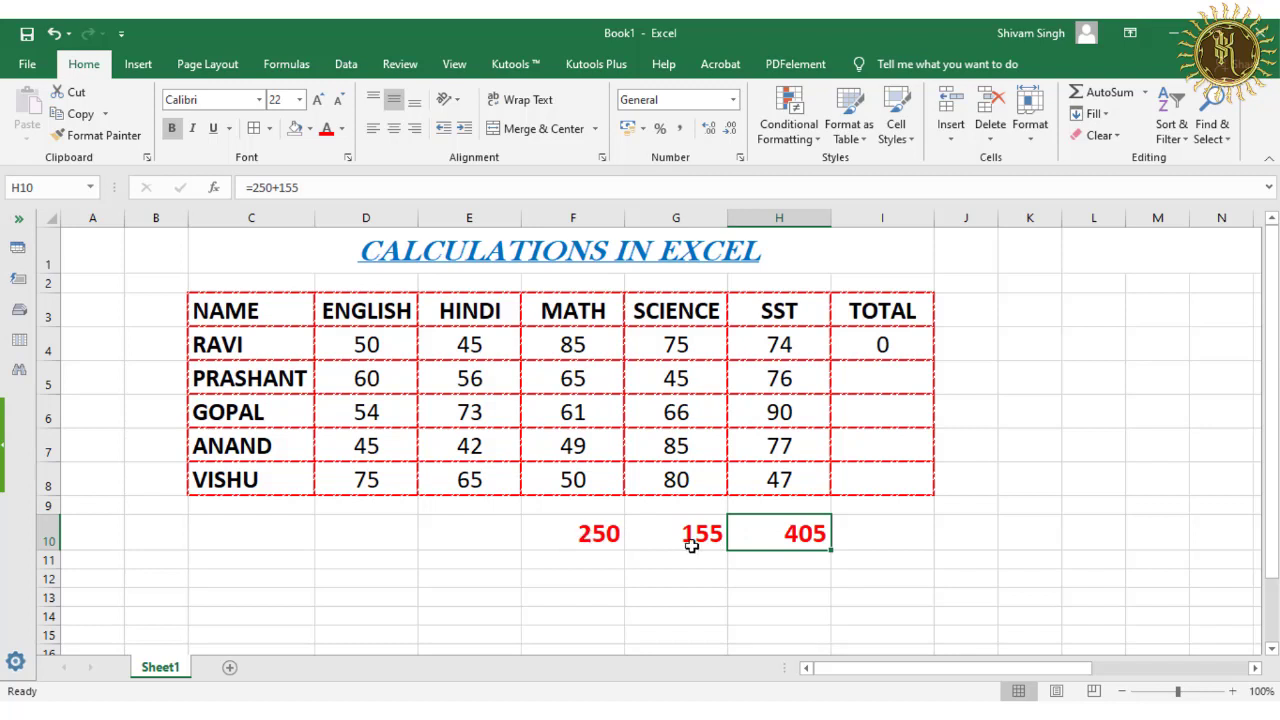
# - Delete the literal addition formula from H10
pyautogui.click(584, 535)
pyautogui.moveTo(621, 535); pyautogui.dragTo(812, 535)
pyautogui.click(789, 538)
pyautogui.press('Delete')
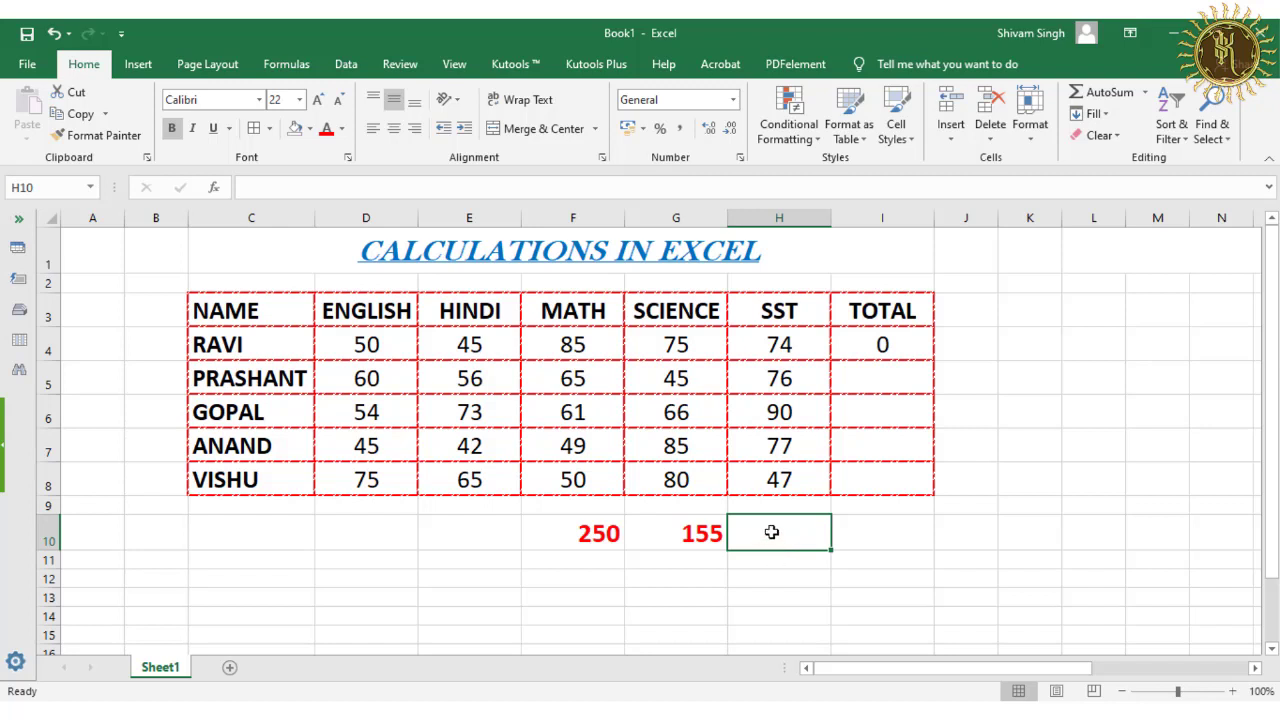
# - Add the two sample numbers in H10 by cell reference with the formula =F10+G10
pyautogui.click(680, 533)
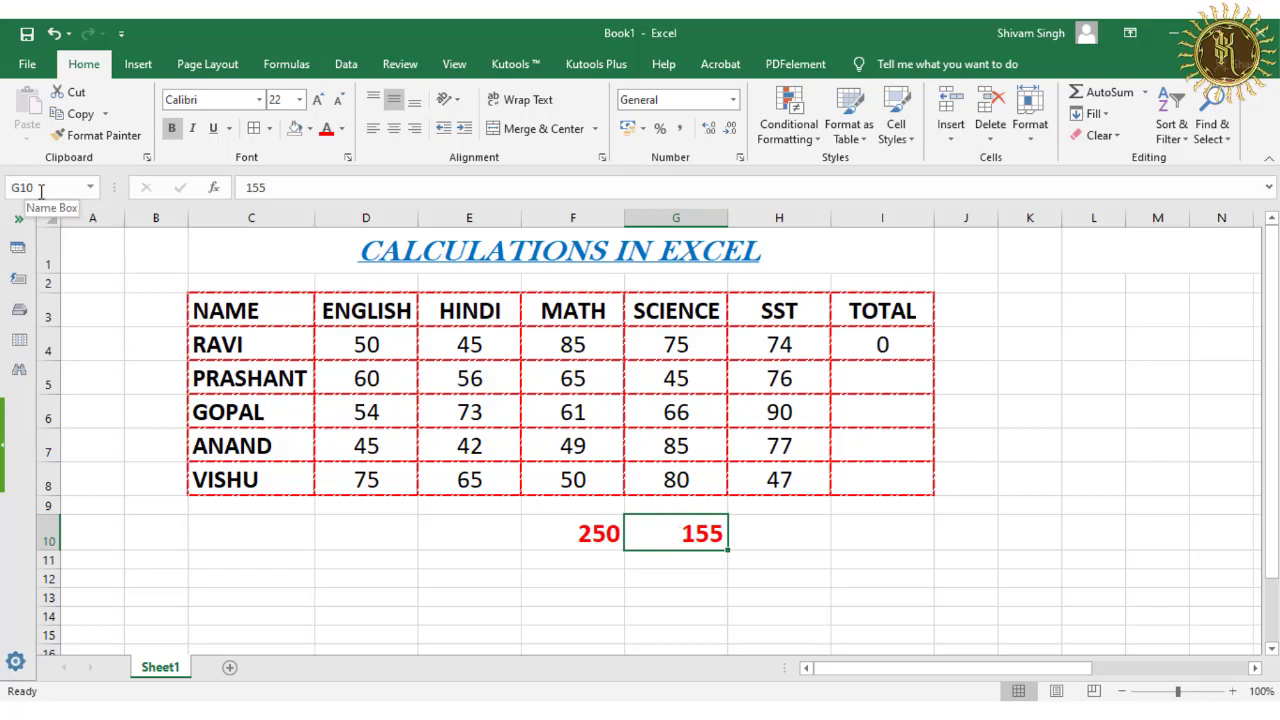
pyautogui.click(570, 533)
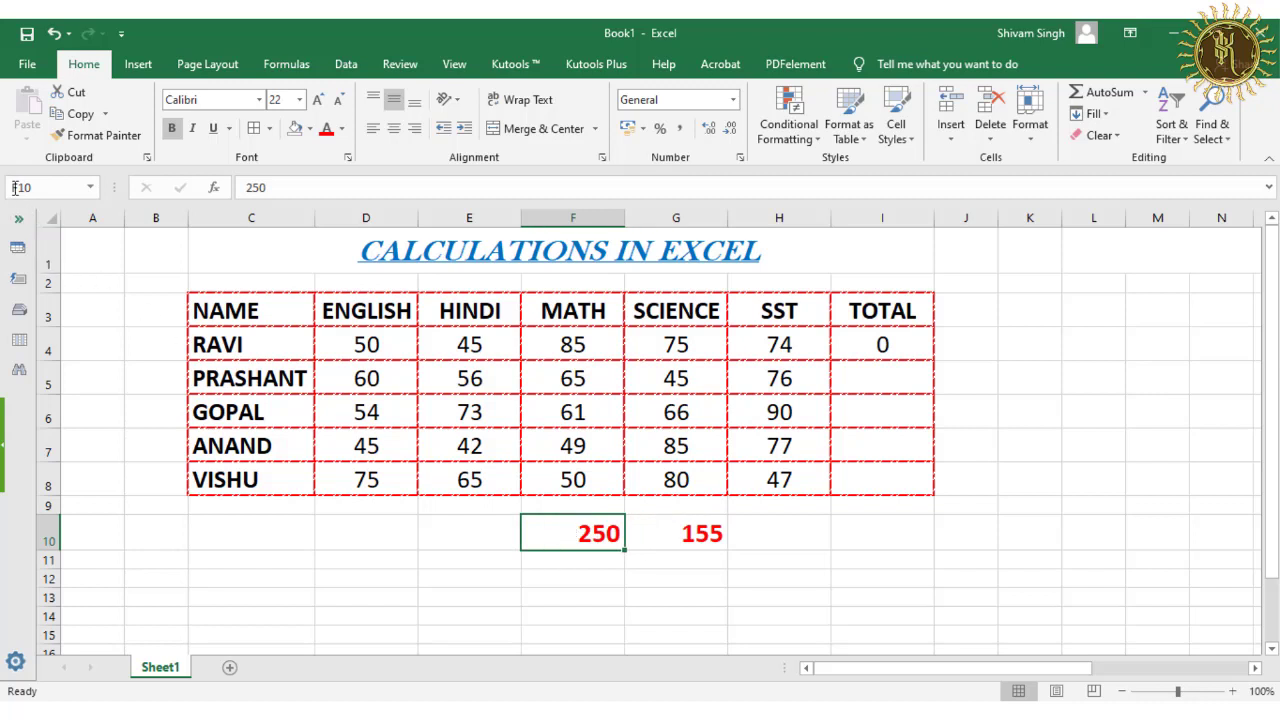
pyautogui.click(660, 530)
pyautogui.click(775, 535)
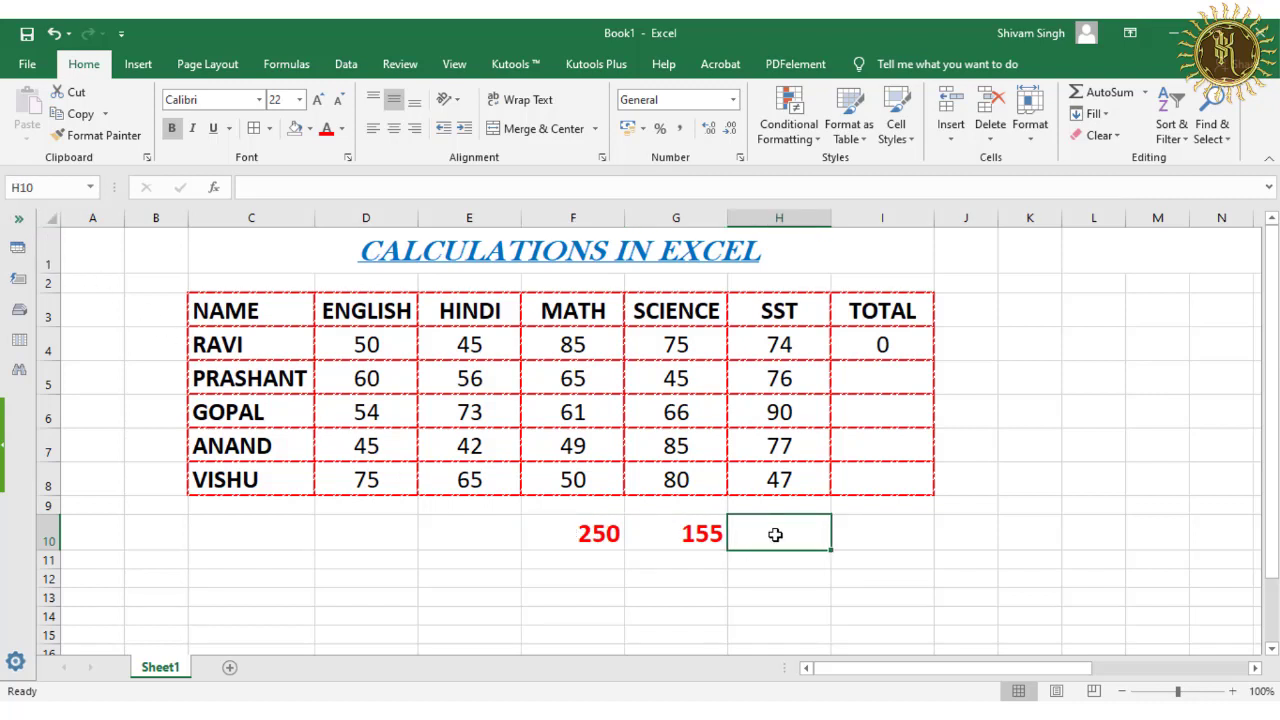
pyautogui.write('=')
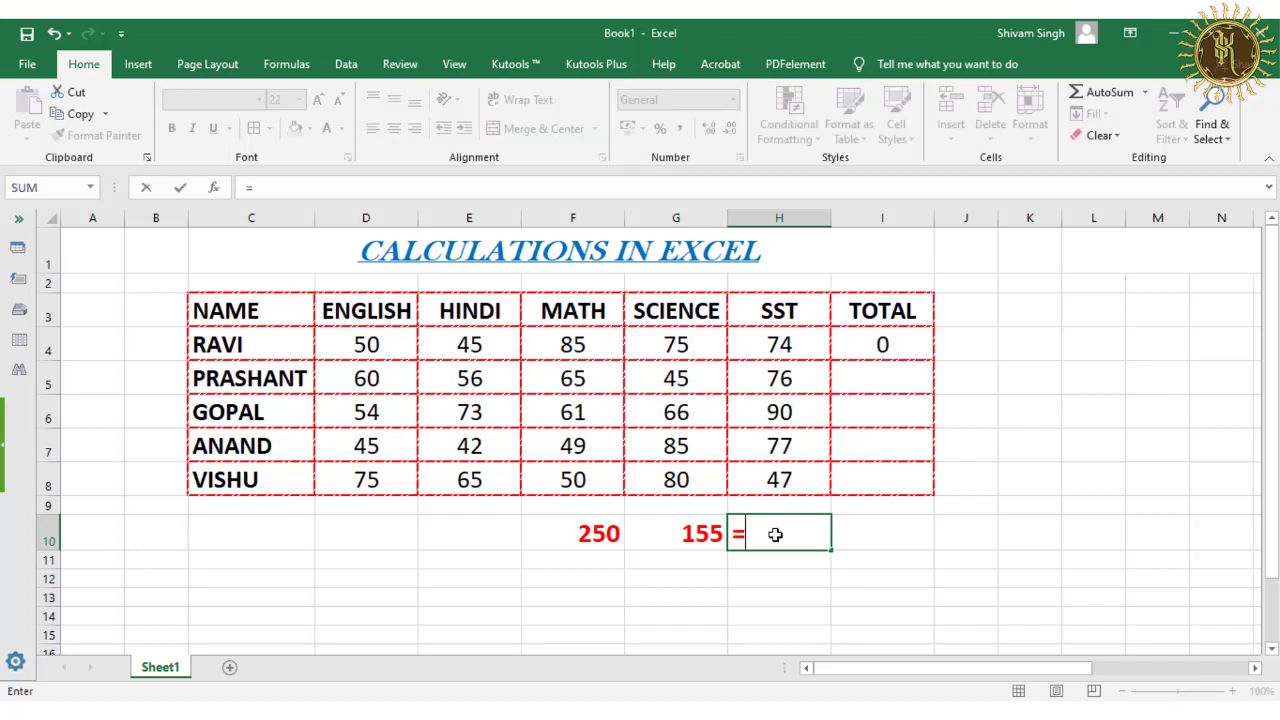
pyautogui.write('F10')
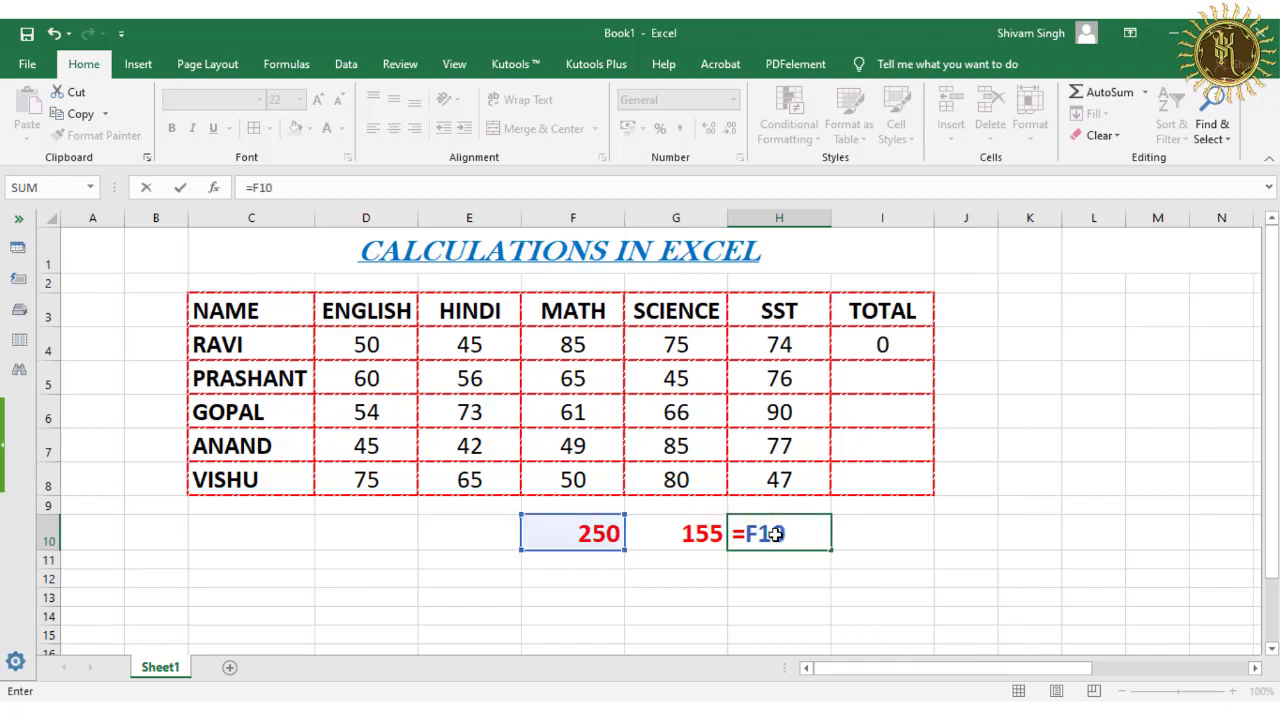
pyautogui.write('+F')
pyautogui.press('Escape')
pyautogui.press('BackSpace')
pyautogui.write('G10')
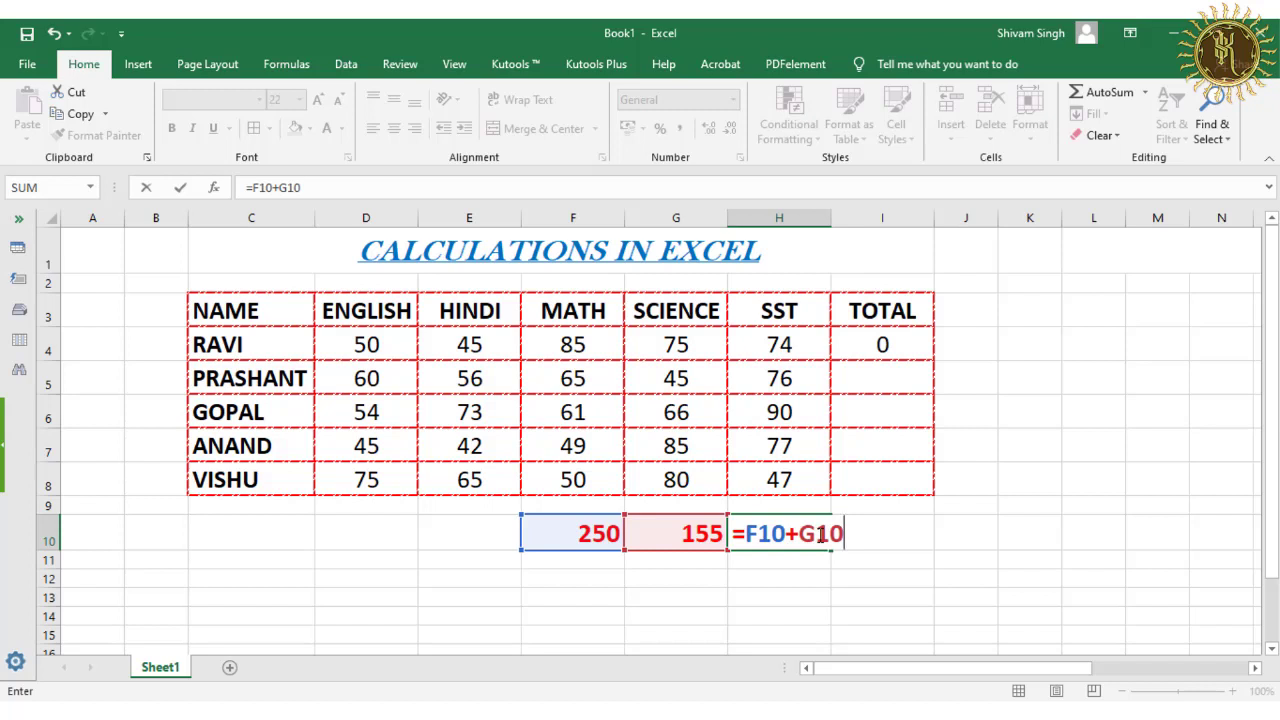
pyautogui.press('Return')
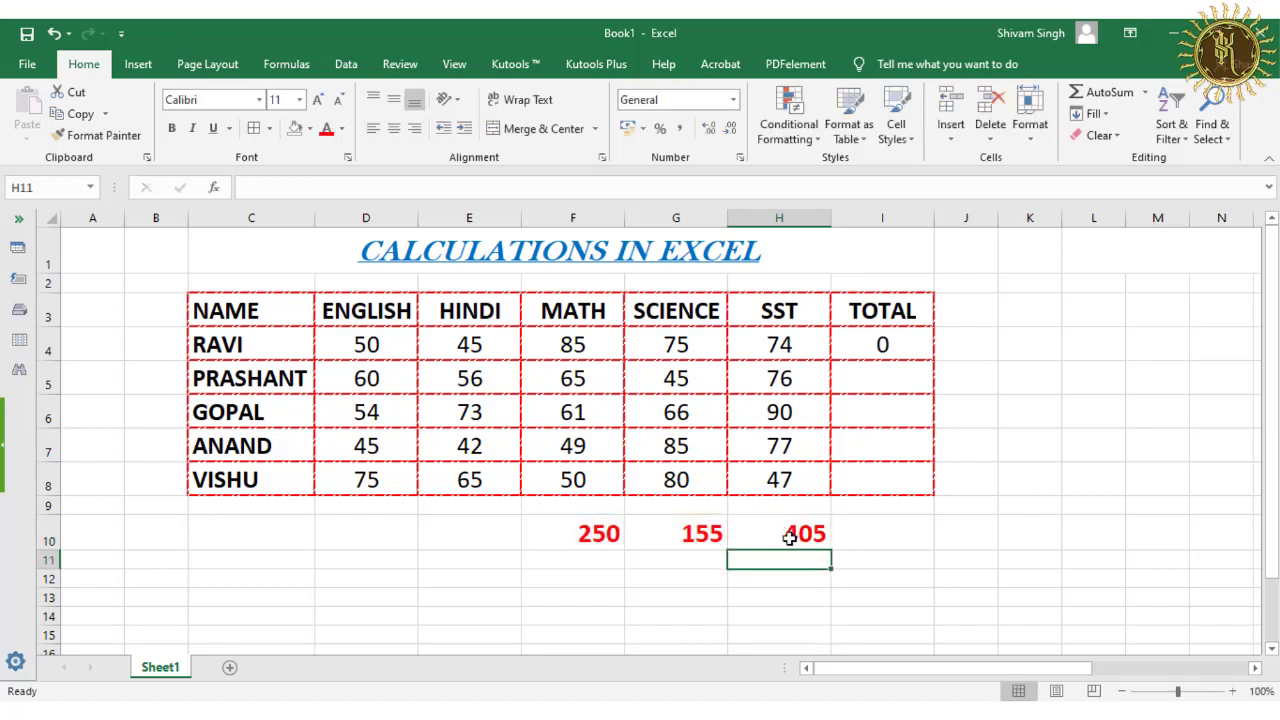
# - Inspect the formula in H10 and the values in the cells it references, F10 and G10
pyautogui.click(740, 530)
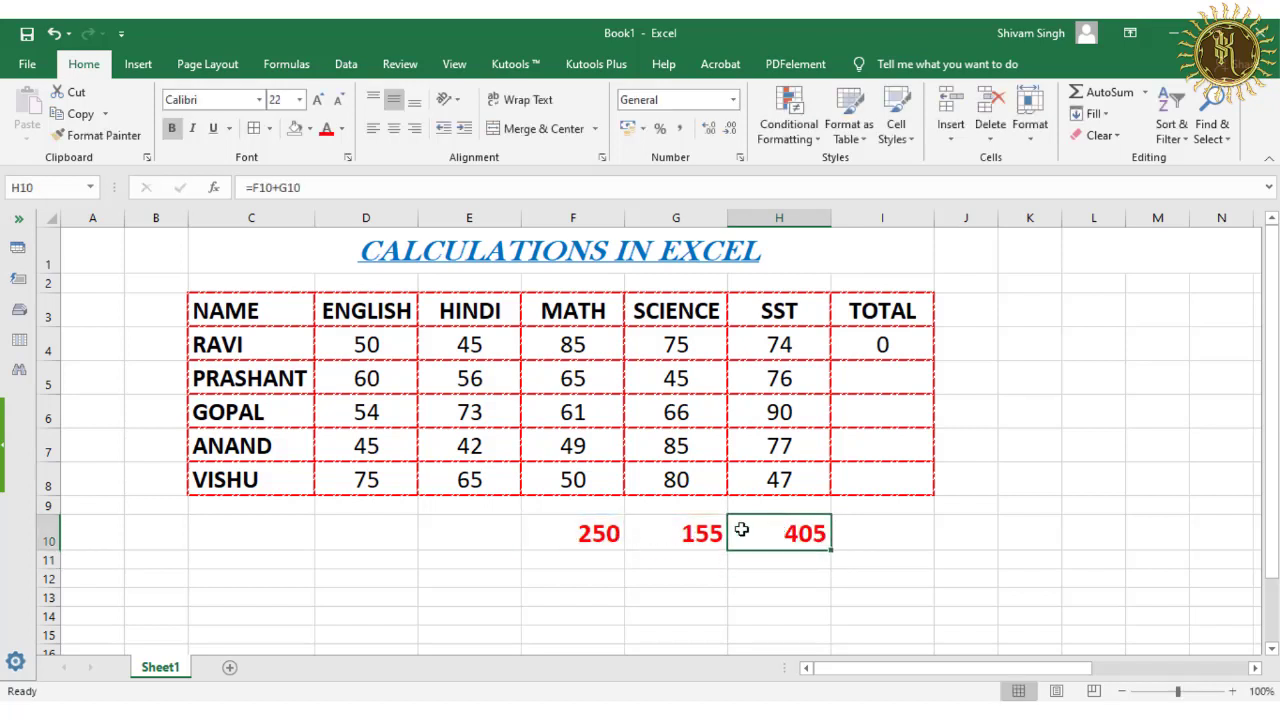
pyautogui.click(665, 530)
pyautogui.click(581, 537)
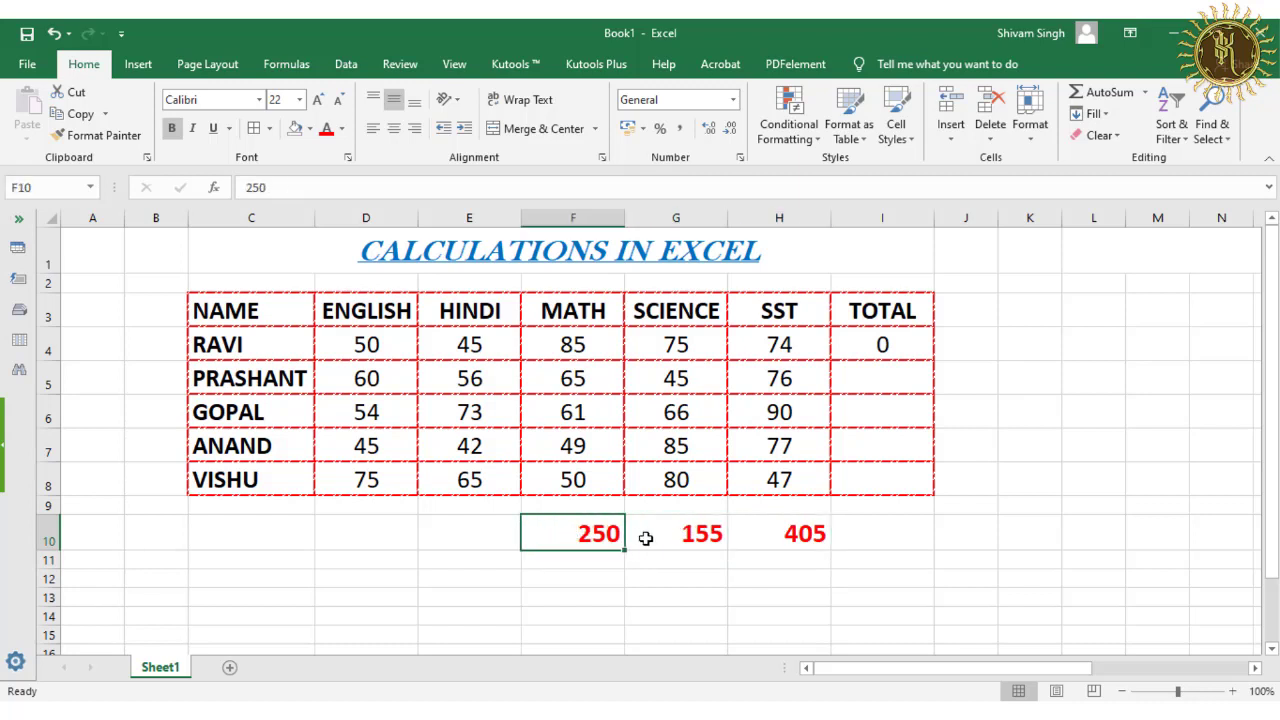
pyautogui.click(648, 537)
pyautogui.click(757, 540)
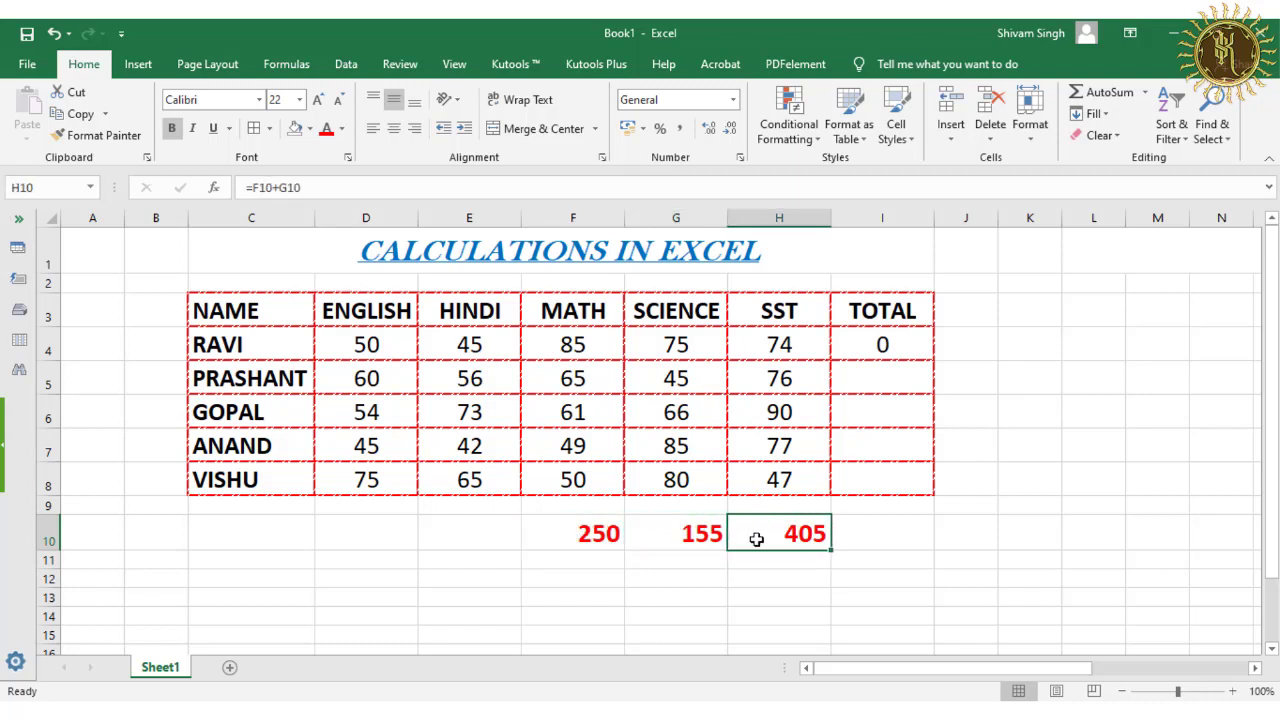
# - Total the first student's marks in I4 by cell reference with the formula =D4+E4+F4+G4+H4
pyautogui.click(881, 344)
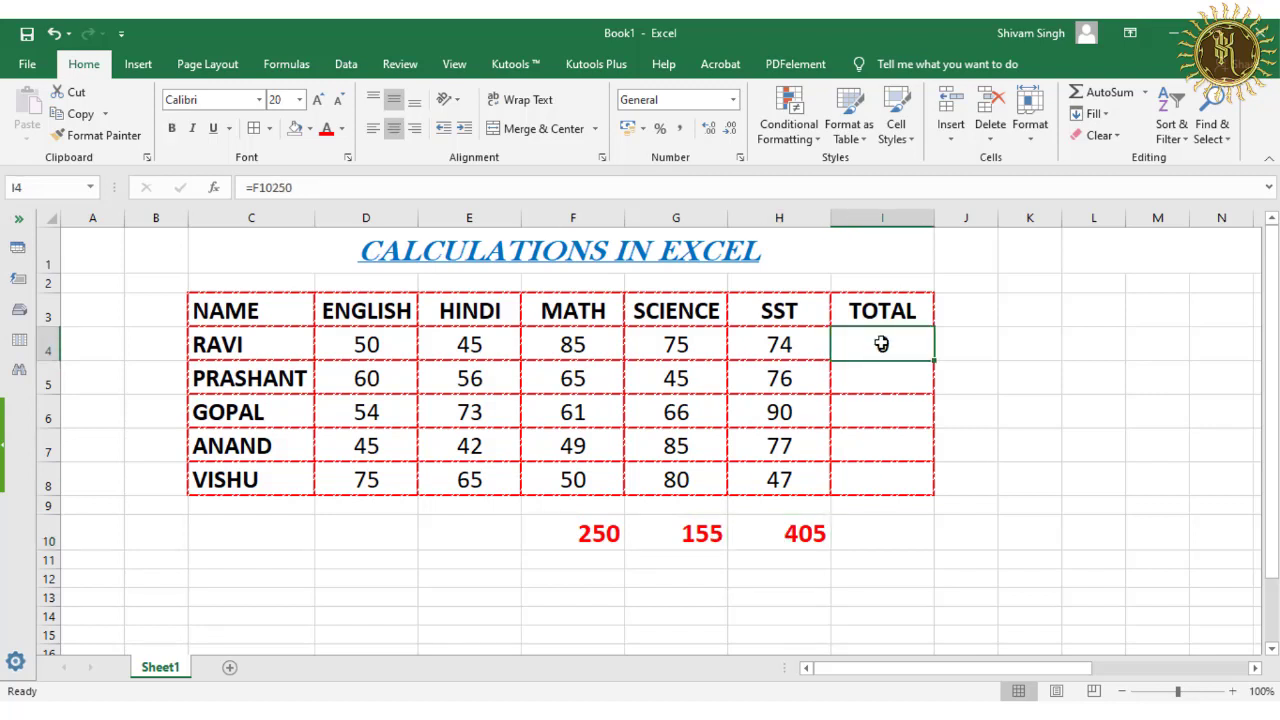
pyautogui.write('=')
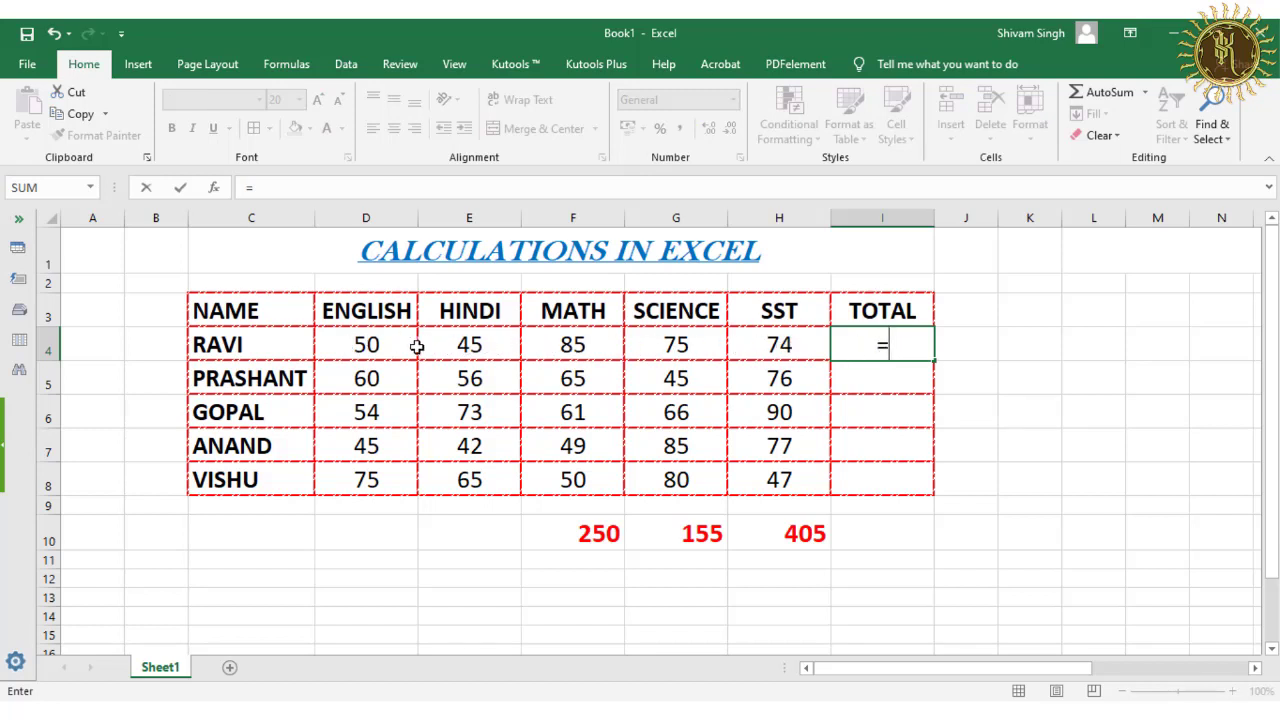
pyautogui.click(343, 344)
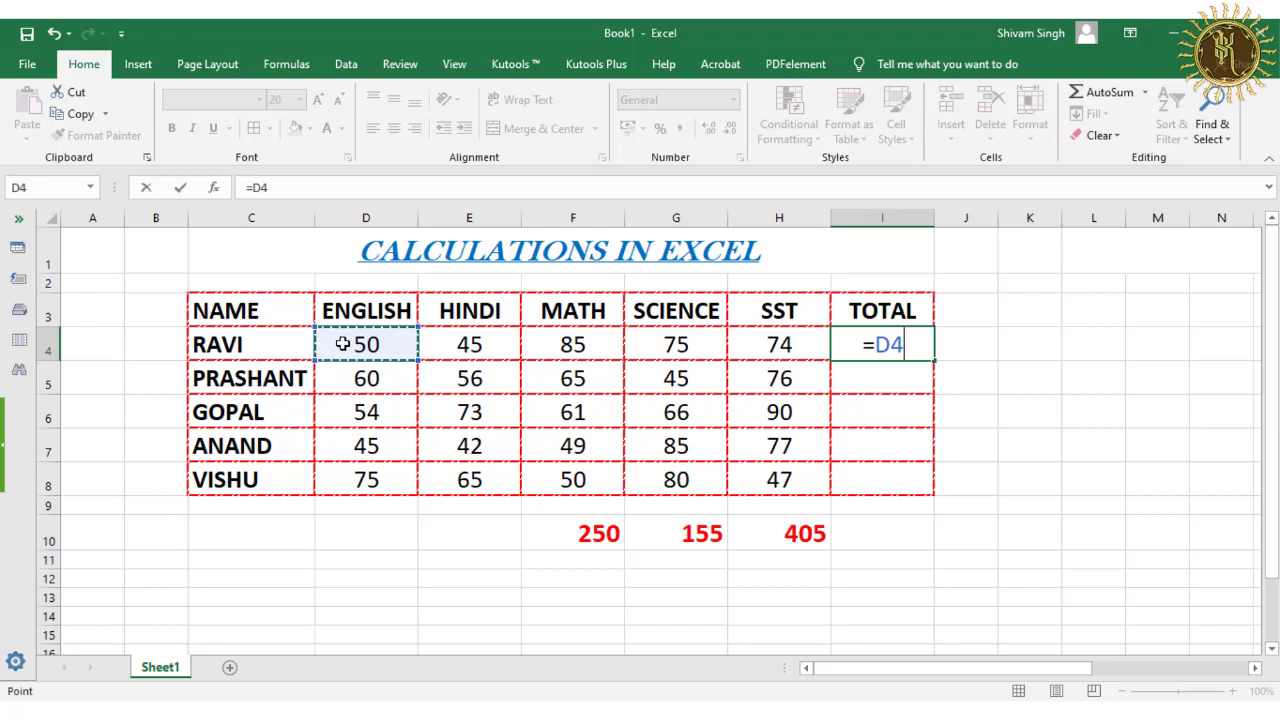
pyautogui.write('+')
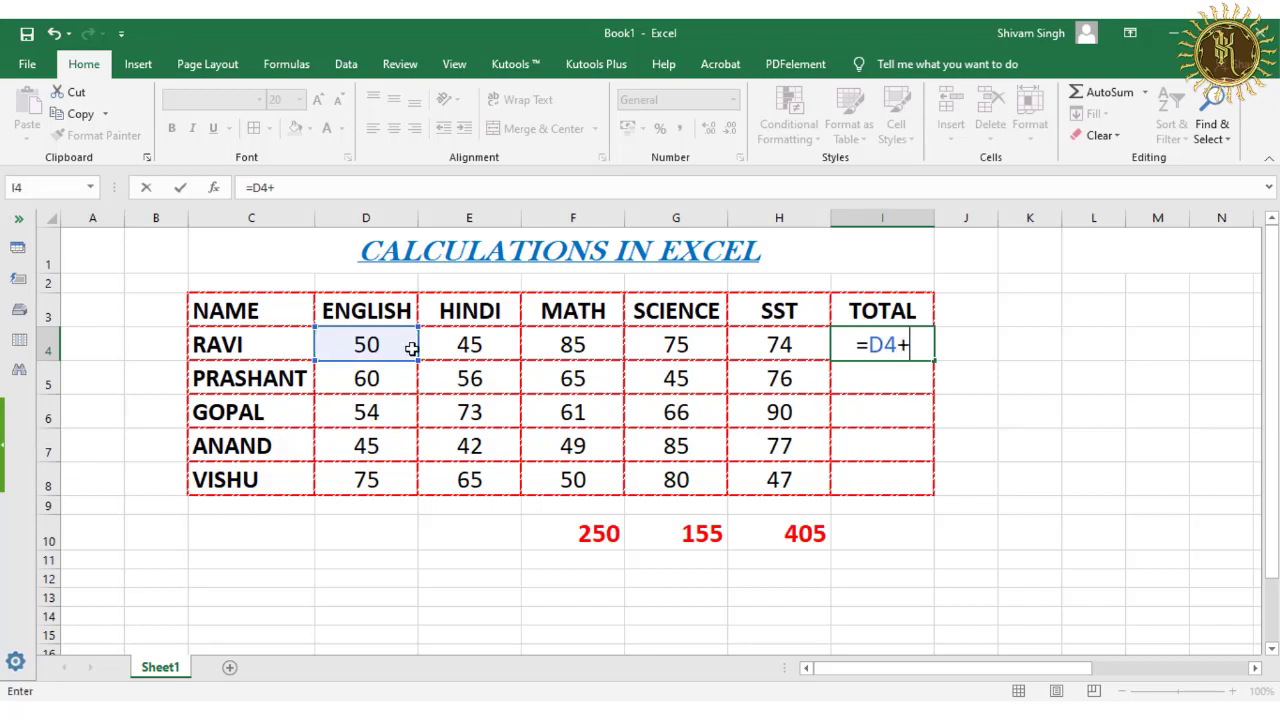
pyautogui.click(466, 344)
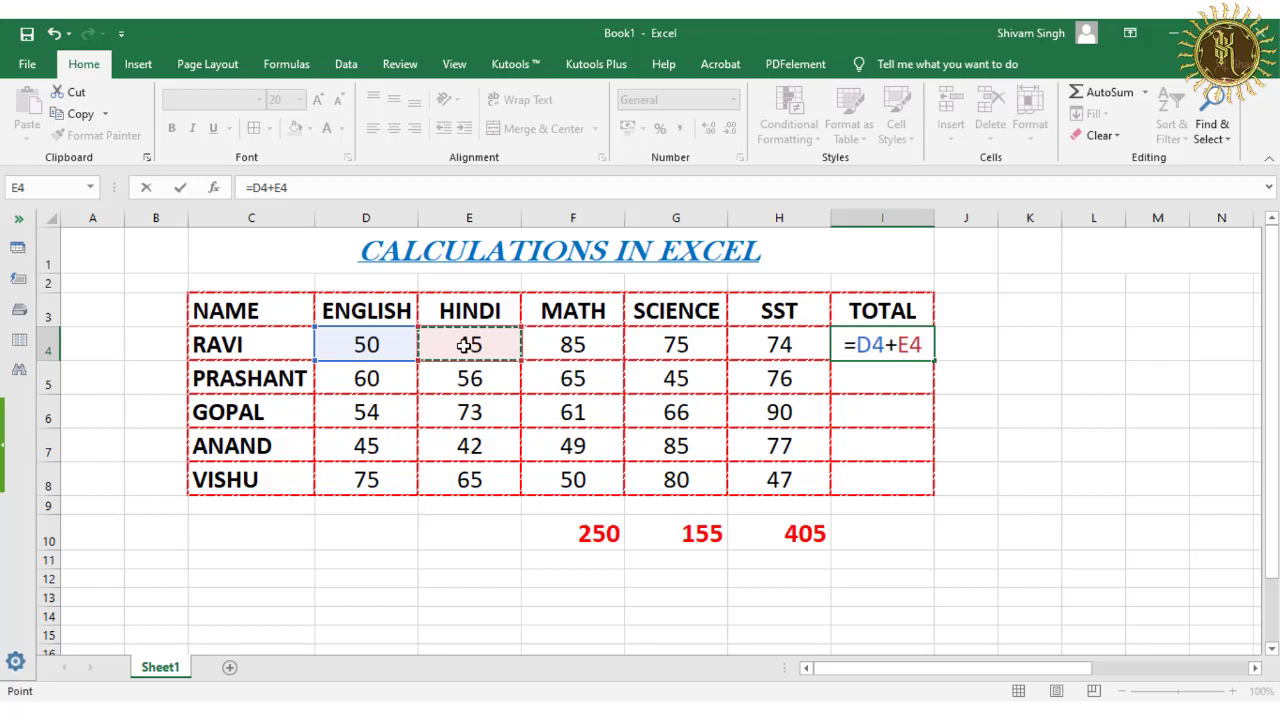
pyautogui.write('+')
pyautogui.click(568, 344)
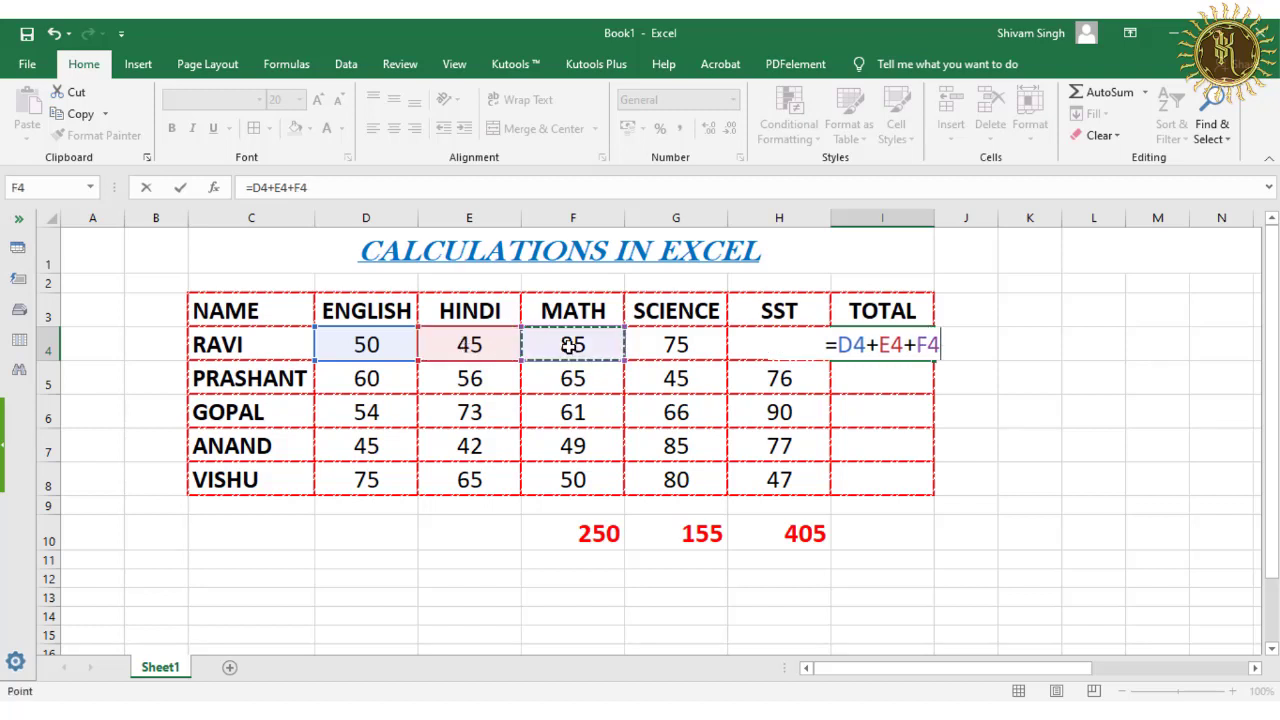
pyautogui.write('+')
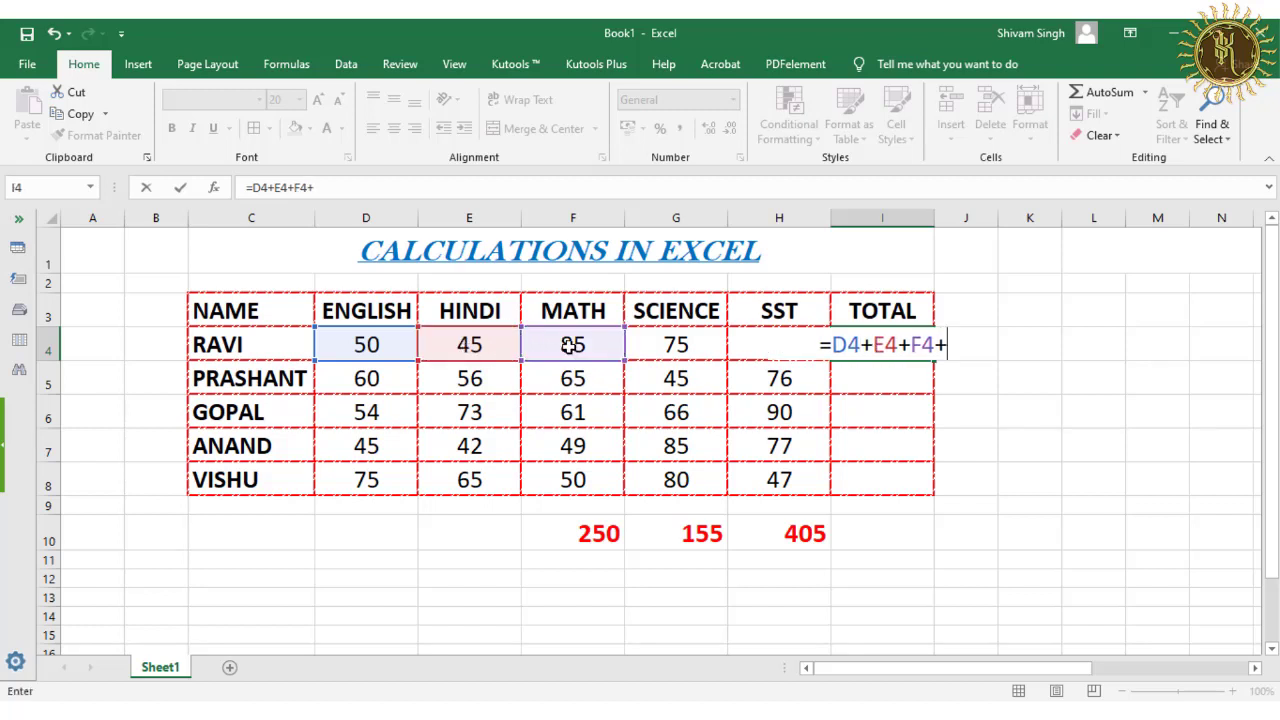
pyautogui.click(684, 343)
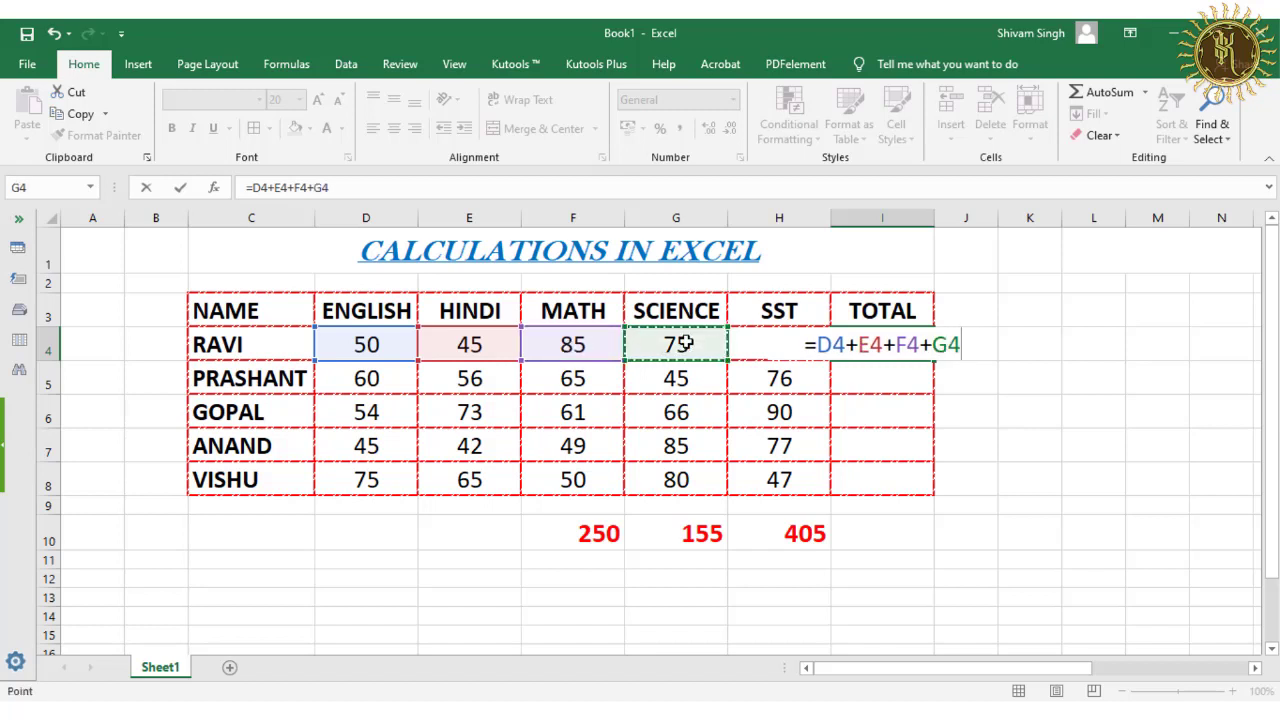
pyautogui.write('+')
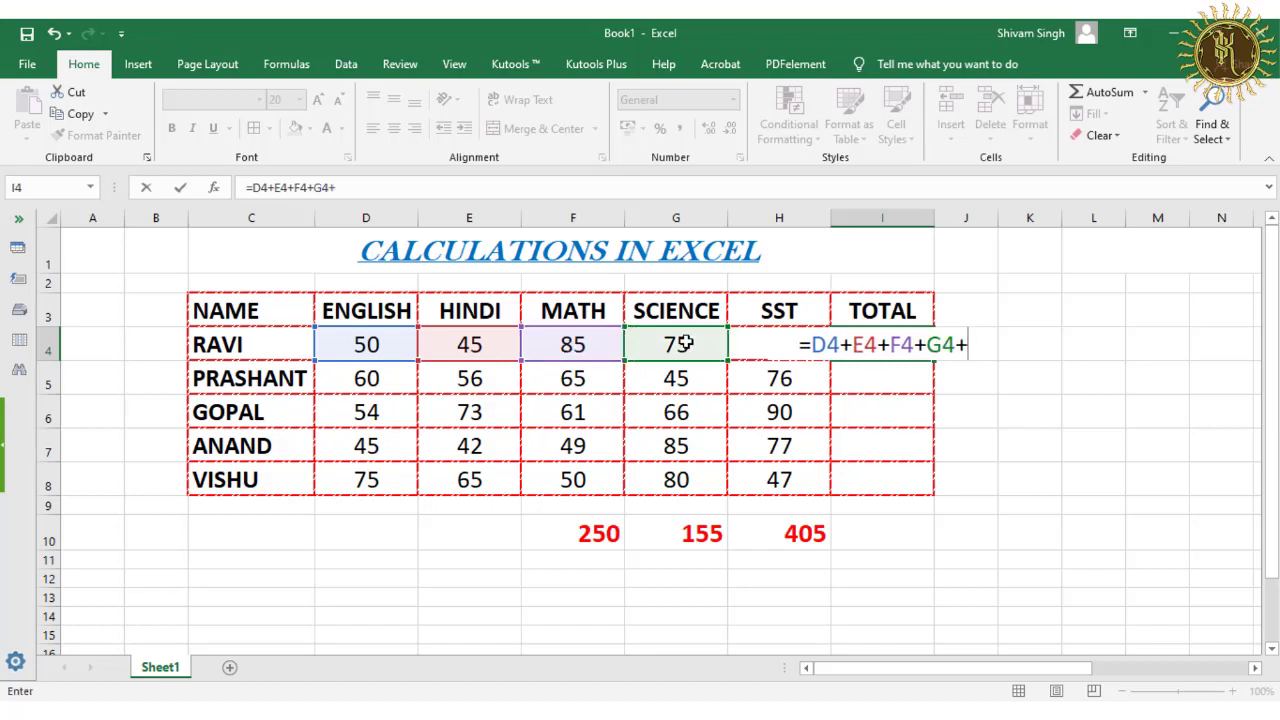
pyautogui.click(743, 341)
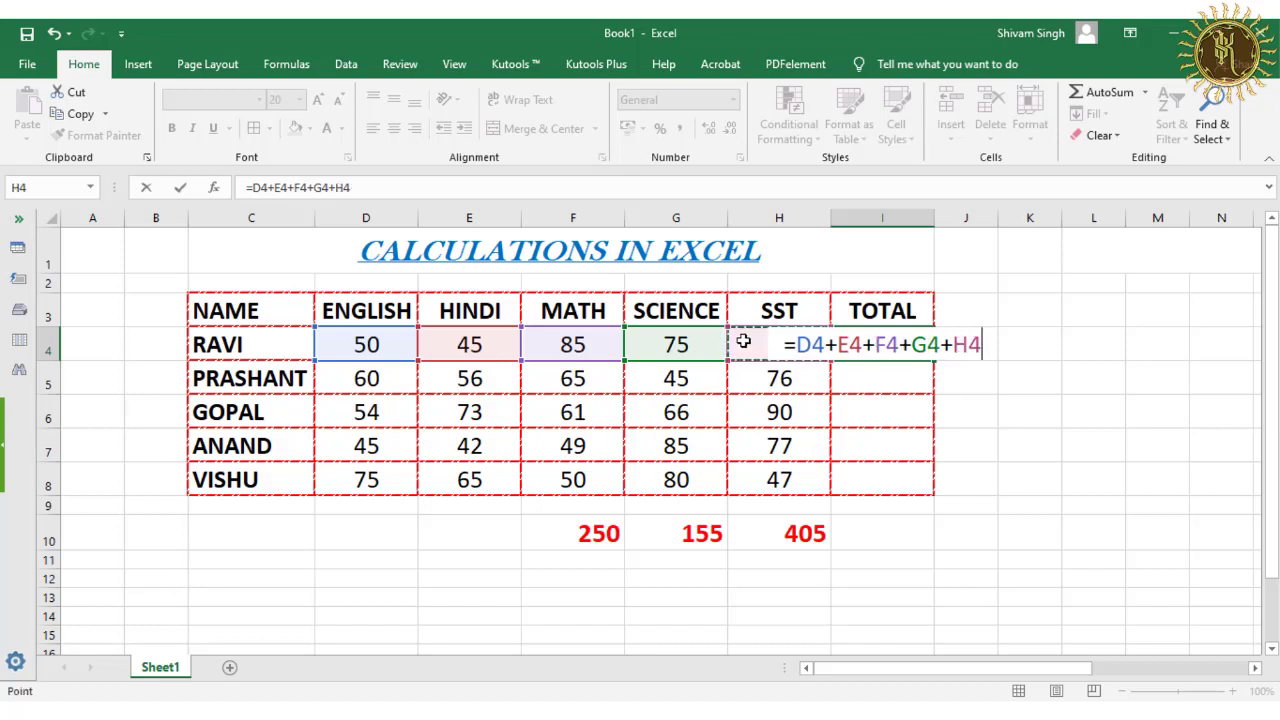
pyautogui.press('Return')
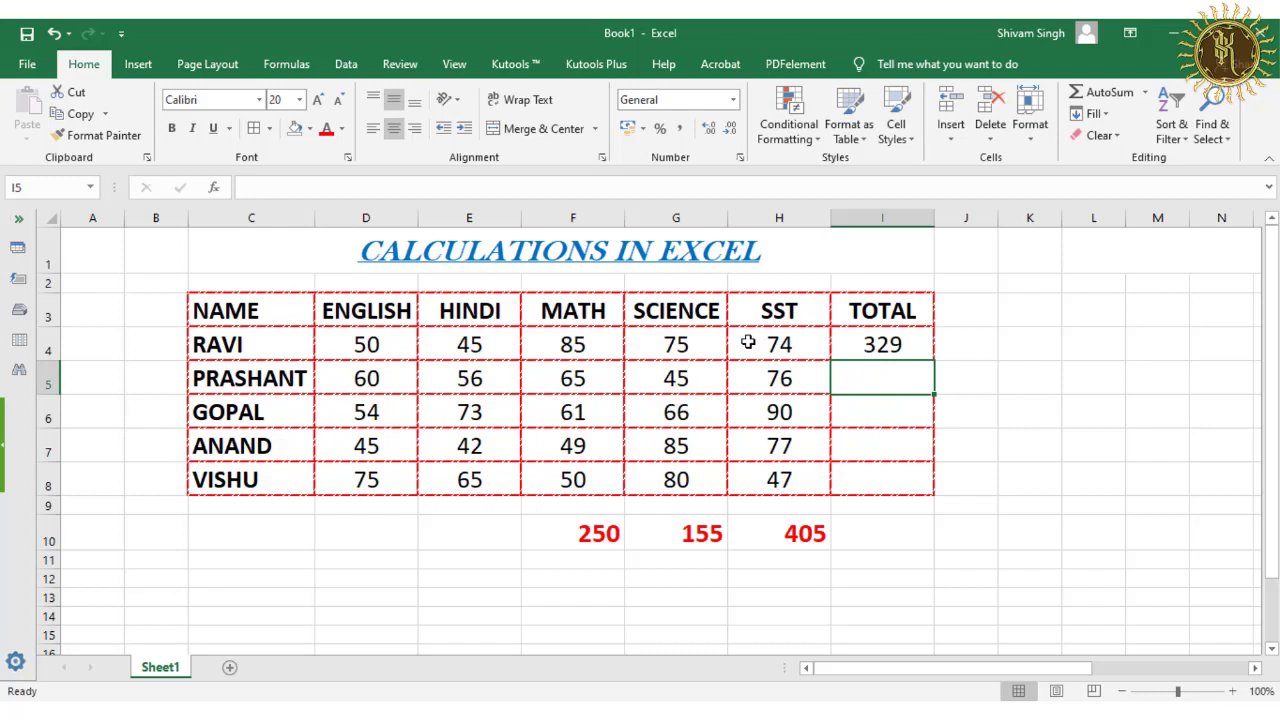
# - Change the operators in the I4 formula so that it reads =D4+E4*F4-G4/H4
pyautogui.click(856, 344)
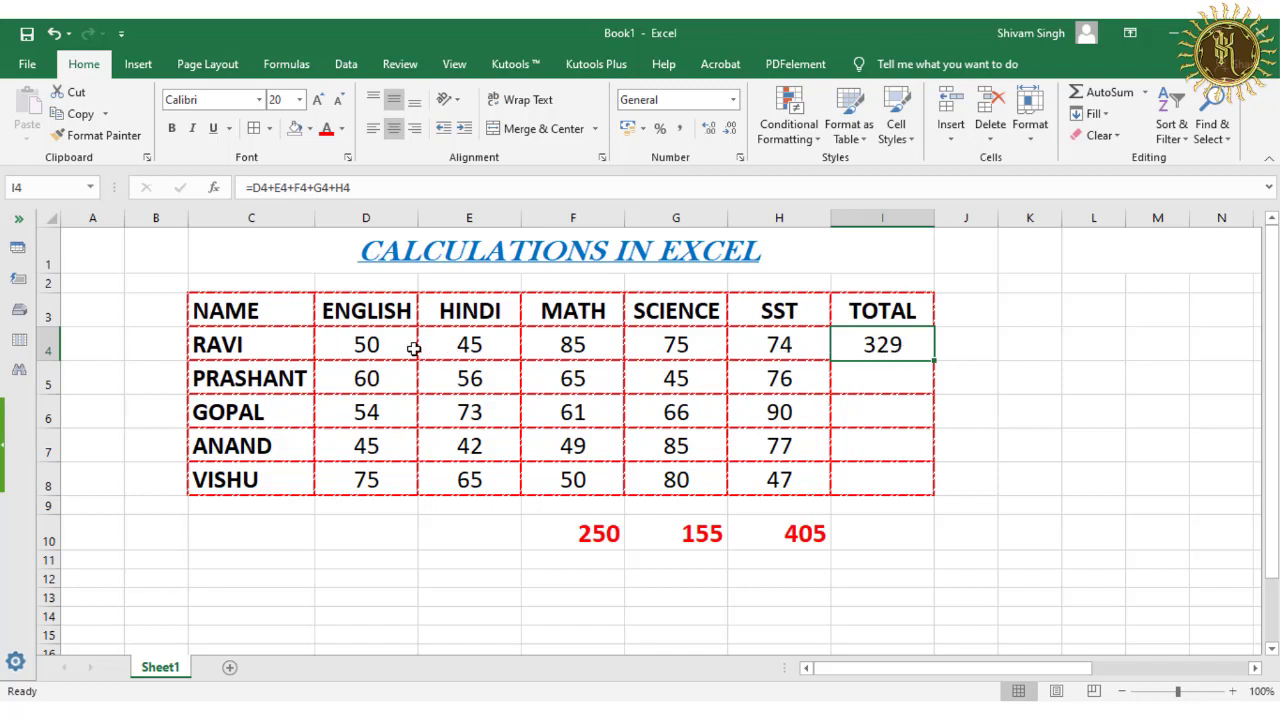
pyautogui.doubleClick(883, 344)
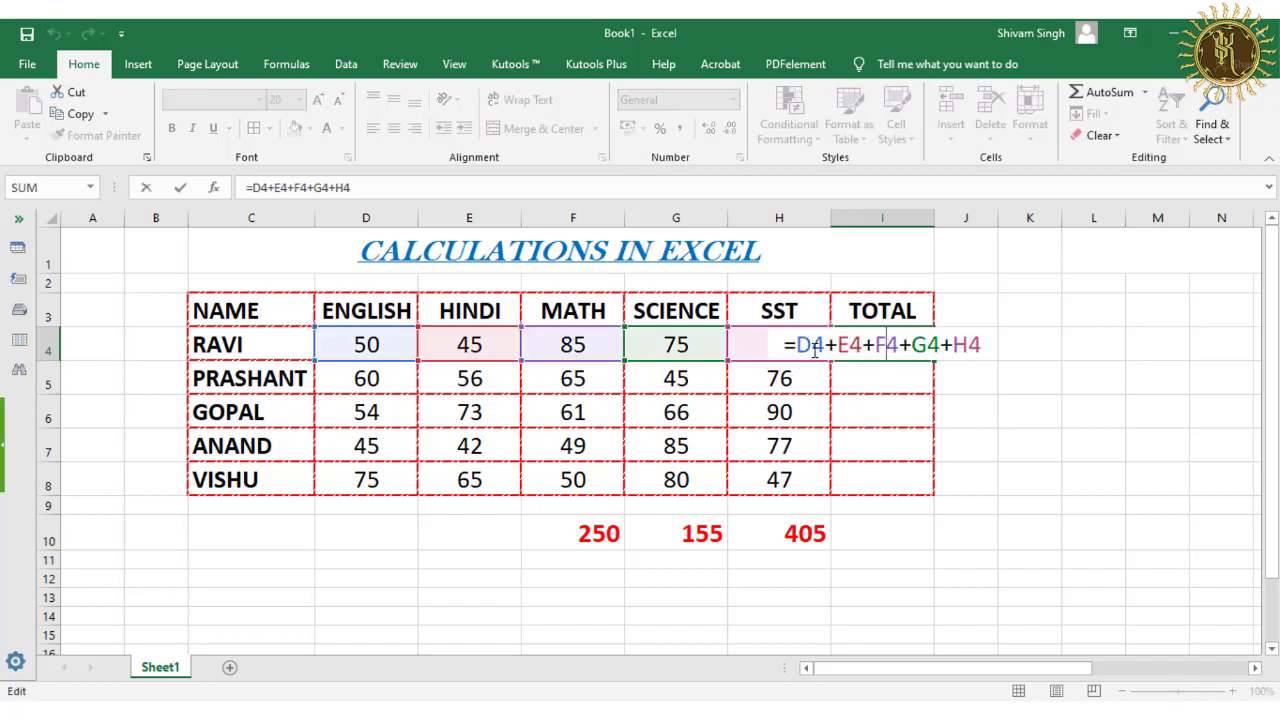
pyautogui.moveTo(864, 345); pyautogui.dragTo(874, 345)
pyautogui.write('*')
pyautogui.moveTo(900, 345); pyautogui.dragTo(912, 347)
pyautogui.write('-')
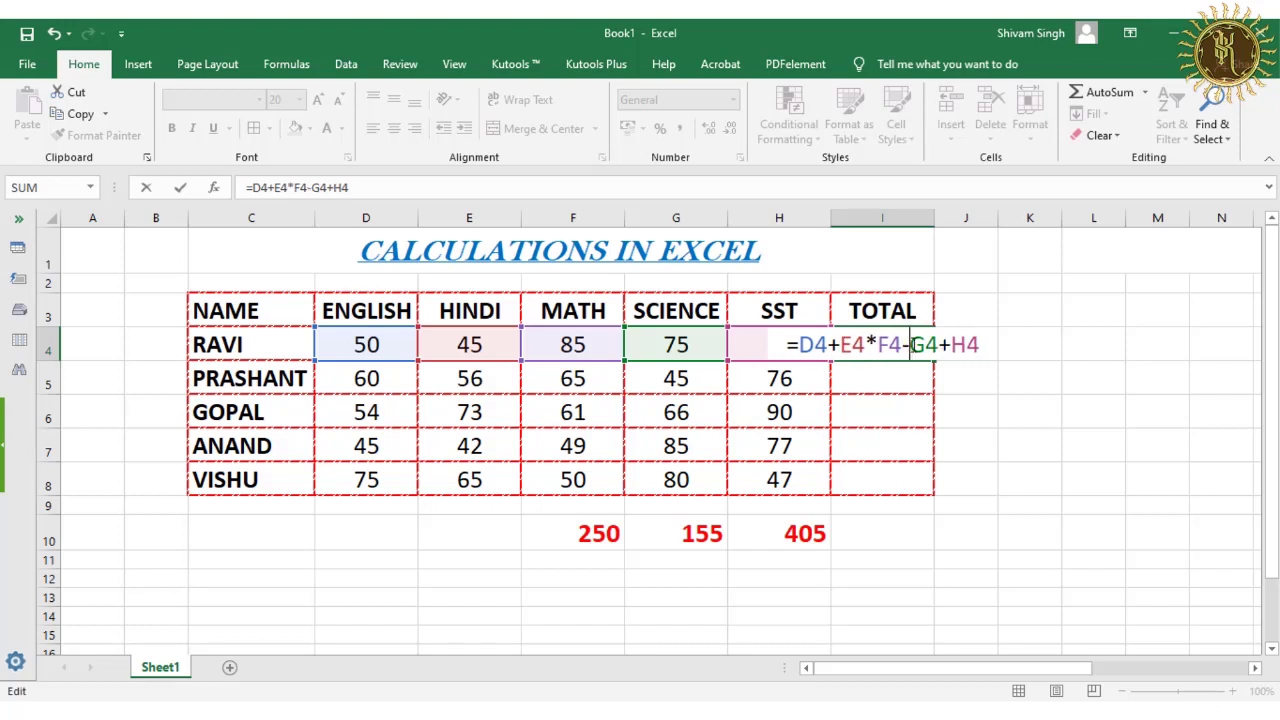
pyautogui.moveTo(940, 345); pyautogui.dragTo(951, 345)
pyautogui.write('/')
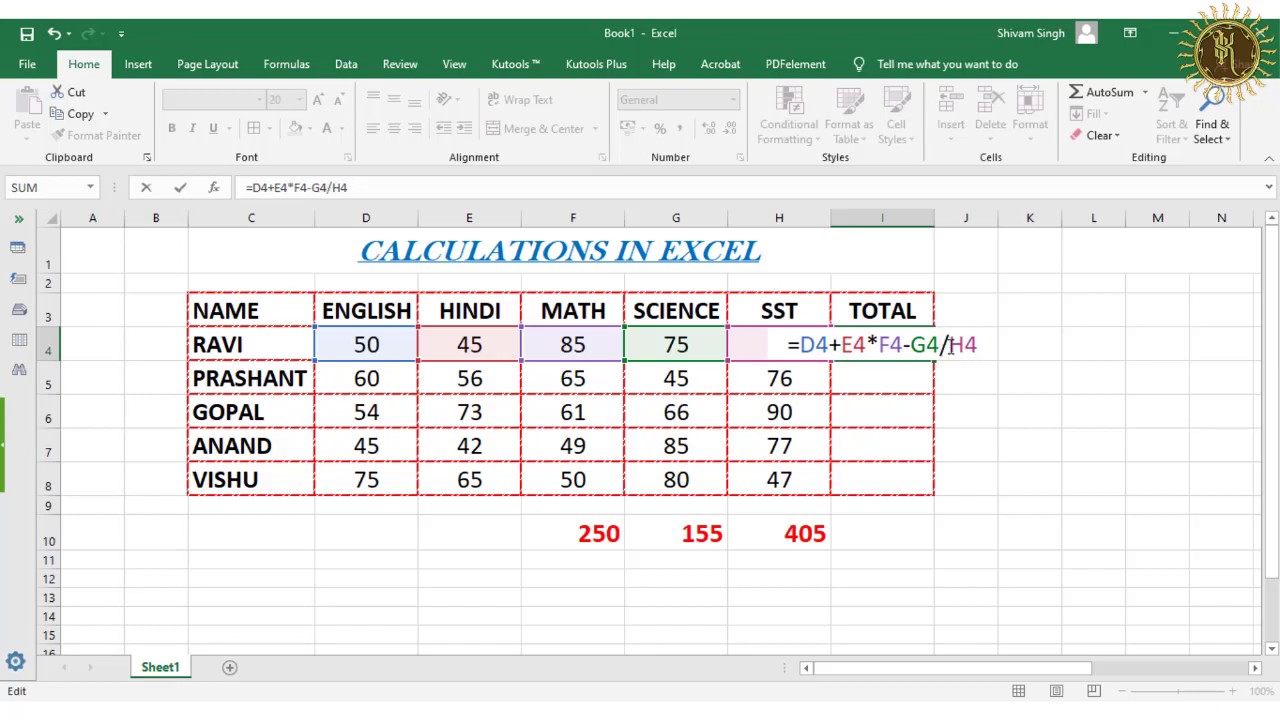
pyautogui.press('Return')
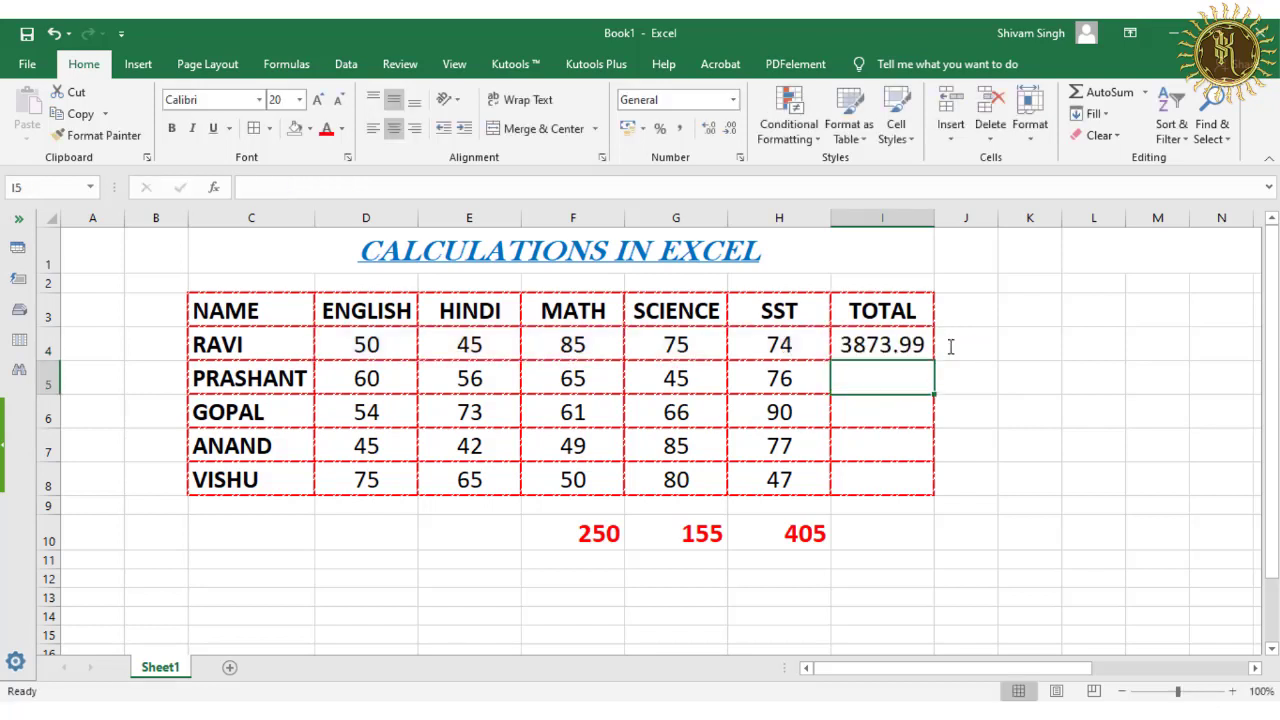
# - Inspect the full mixed-operator formula in I4 and leave the cell without keeping any edit
pyautogui.click(870, 346)
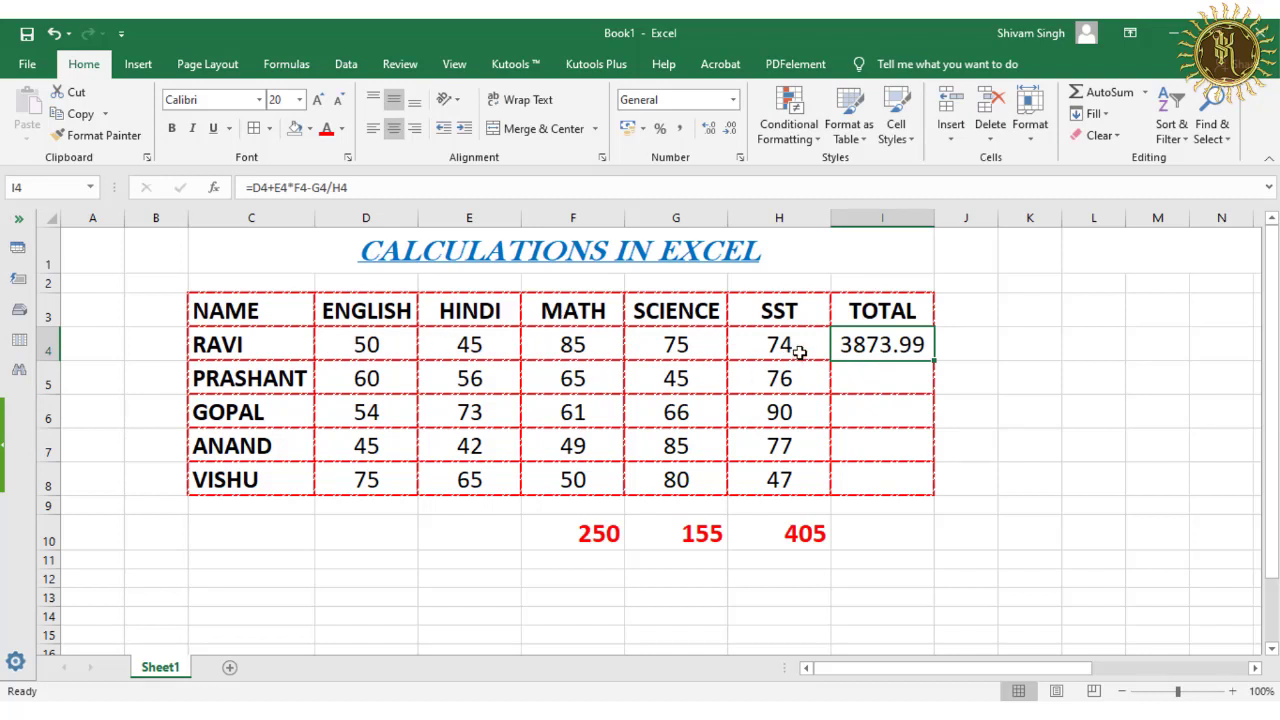
pyautogui.click(359, 188)
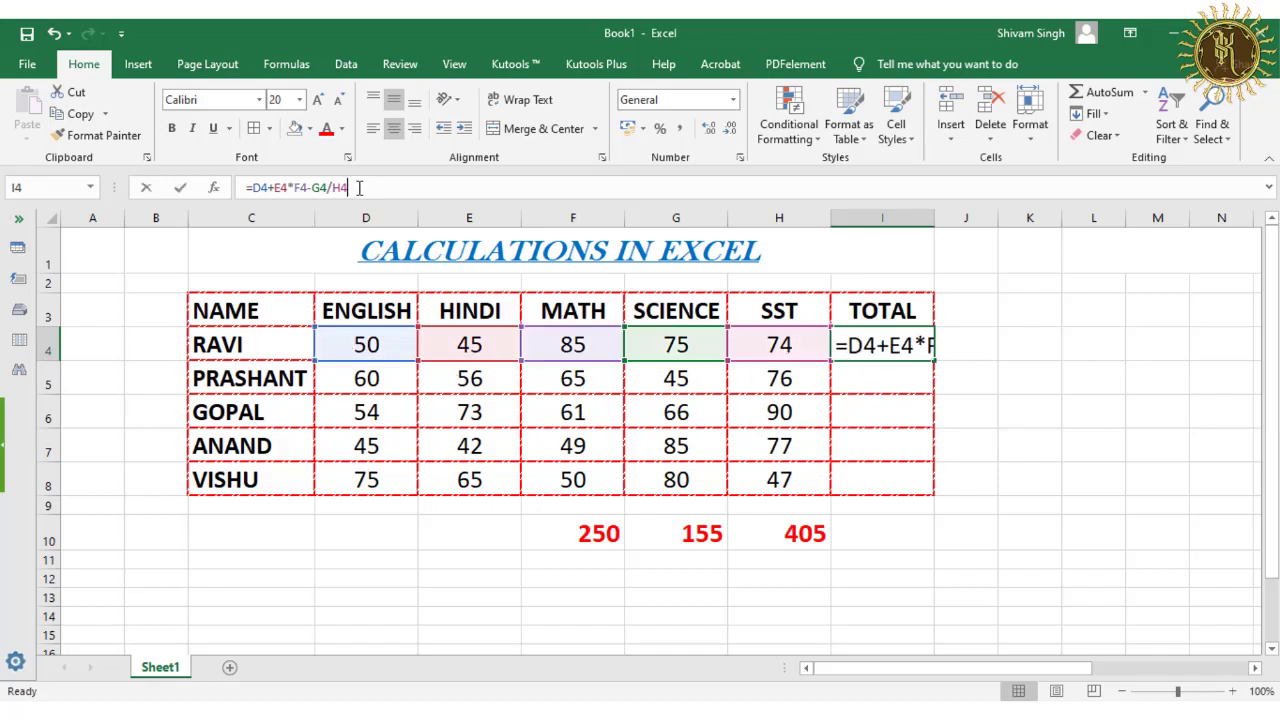
pyautogui.moveTo(359, 188); pyautogui.dragTo(251, 190)
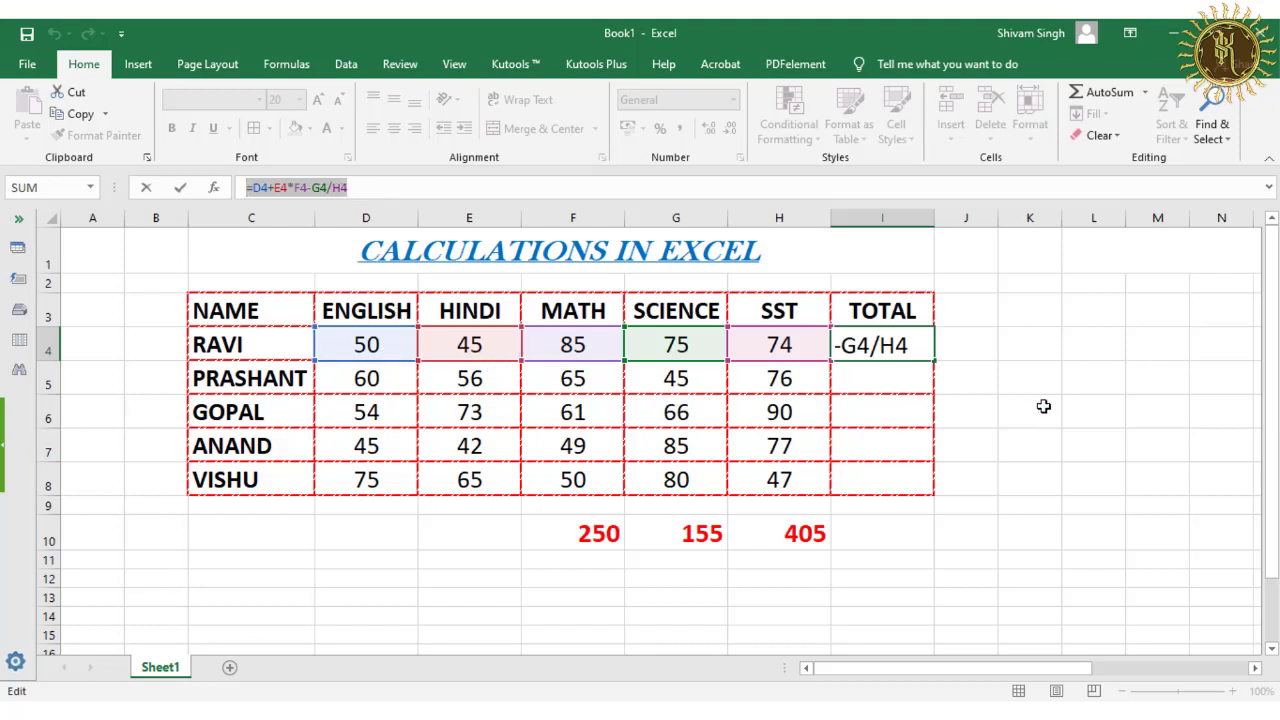
pyautogui.click(891, 381)
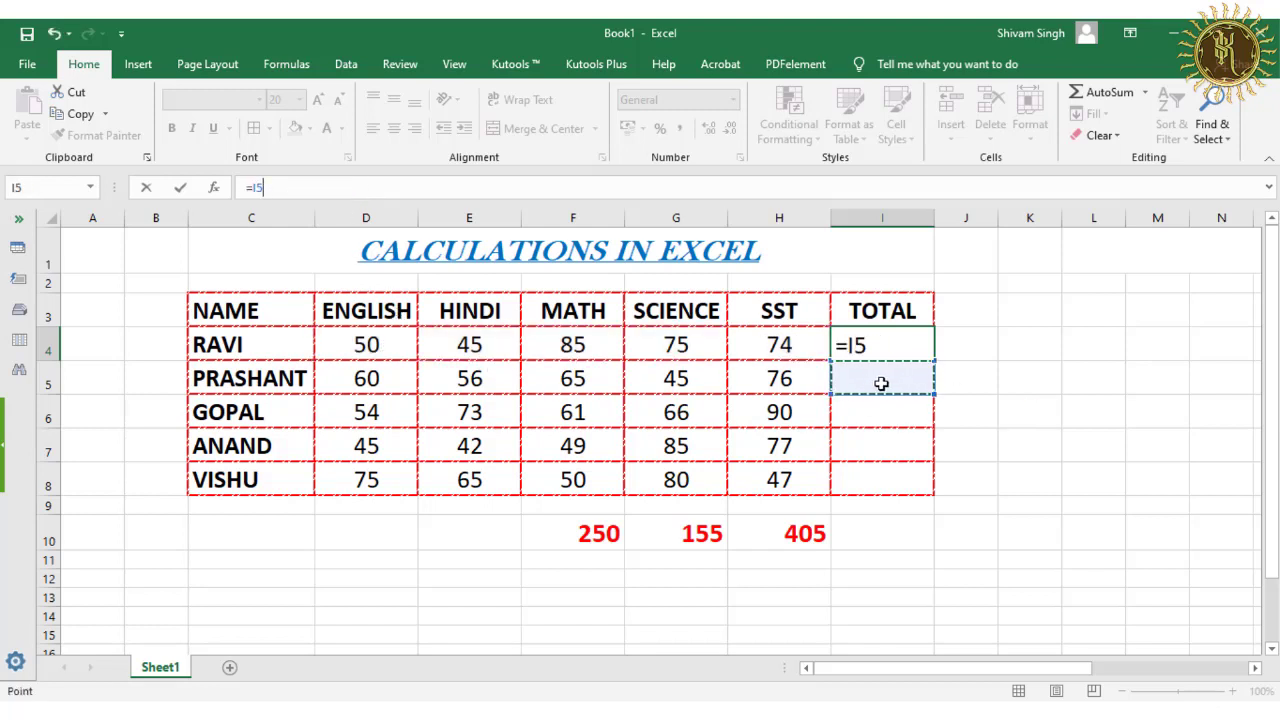
pyautogui.press('Escape')
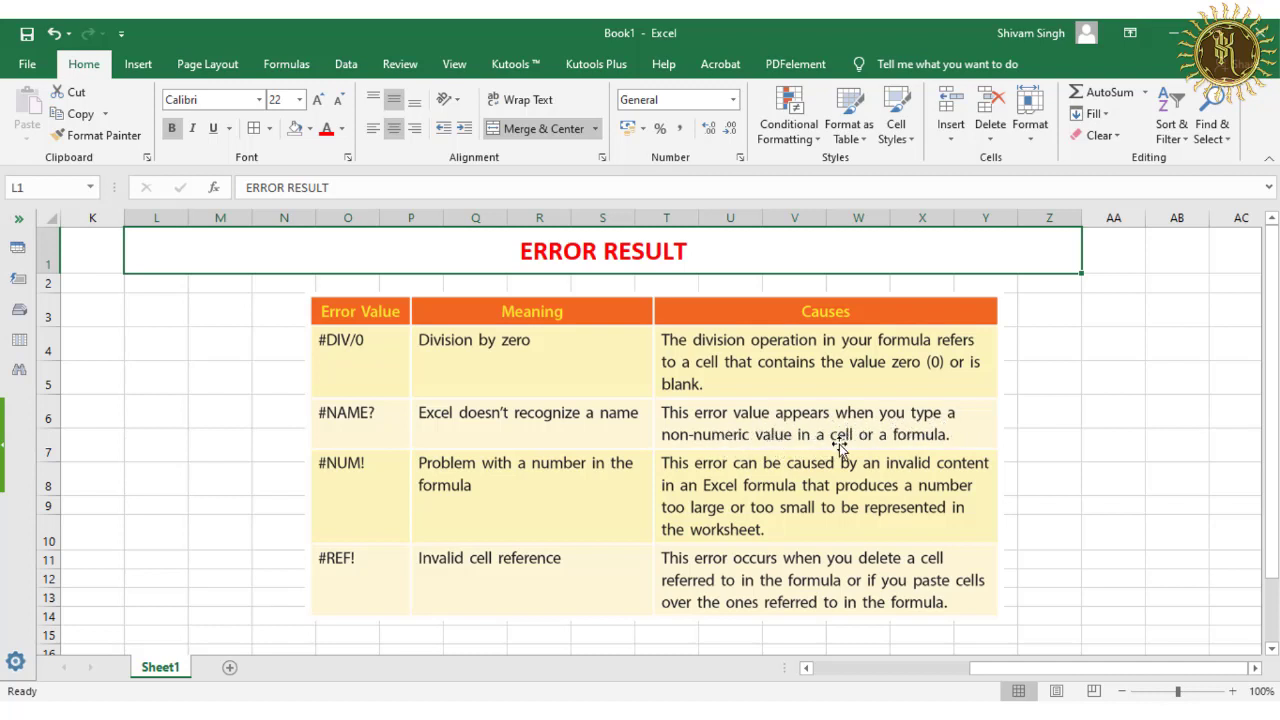
# - Examine the picture under the ERROR RESULT heading that lists error values with their meanings and causes
pyautogui.click(962, 433)
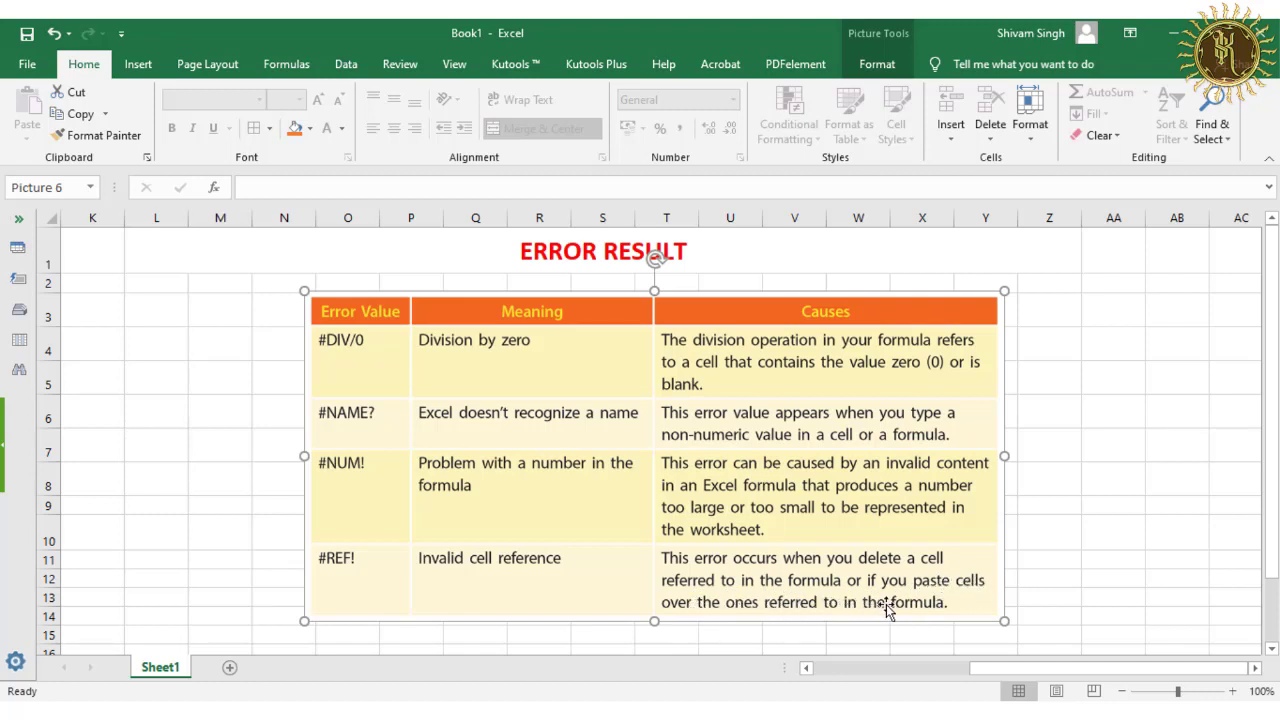
pyautogui.click(1025, 557)
pyautogui.click(825, 548)
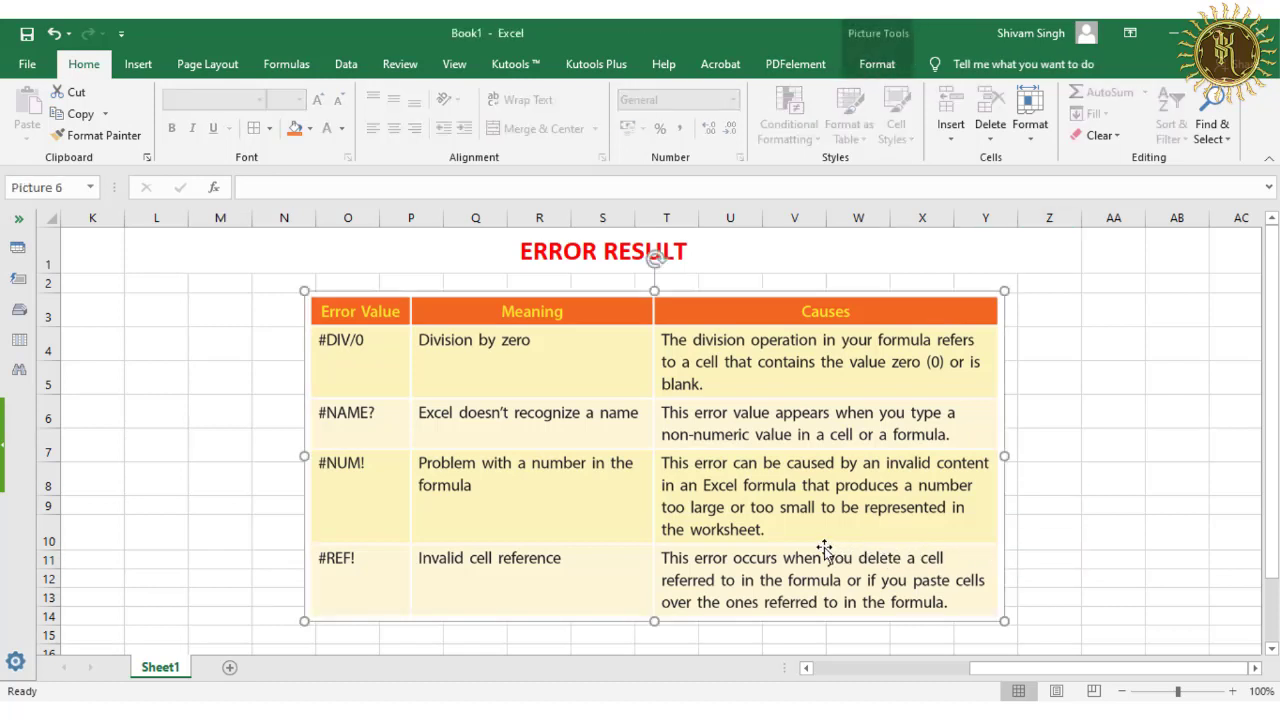